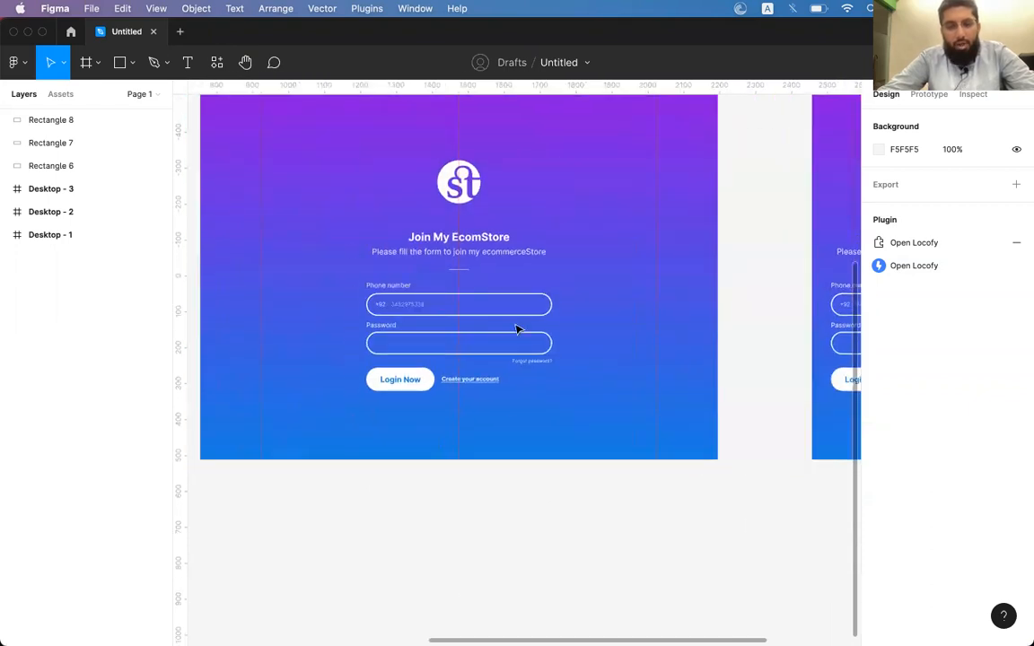
Step: Examine the centred login form and its alignment to the guides in the Desktop - 2 frame
{"action": "scroll", "coordinate": [440, 278], "scroll_direction": "up", "scroll_amount": 5}
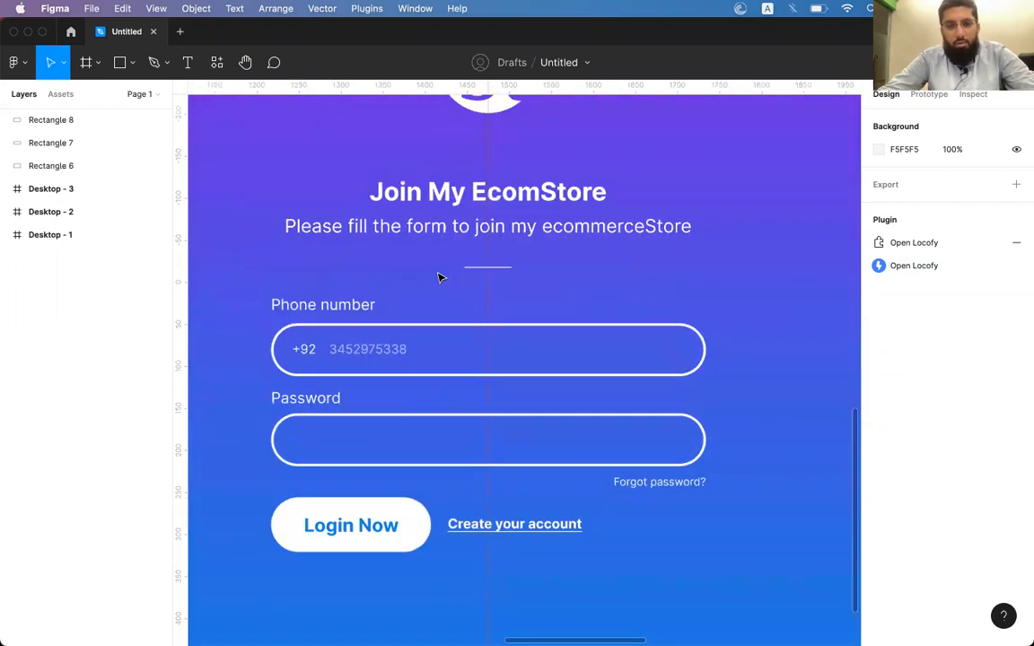
{"action": "scroll", "coordinate": [440, 278], "scroll_direction": "down", "scroll_amount": 2}
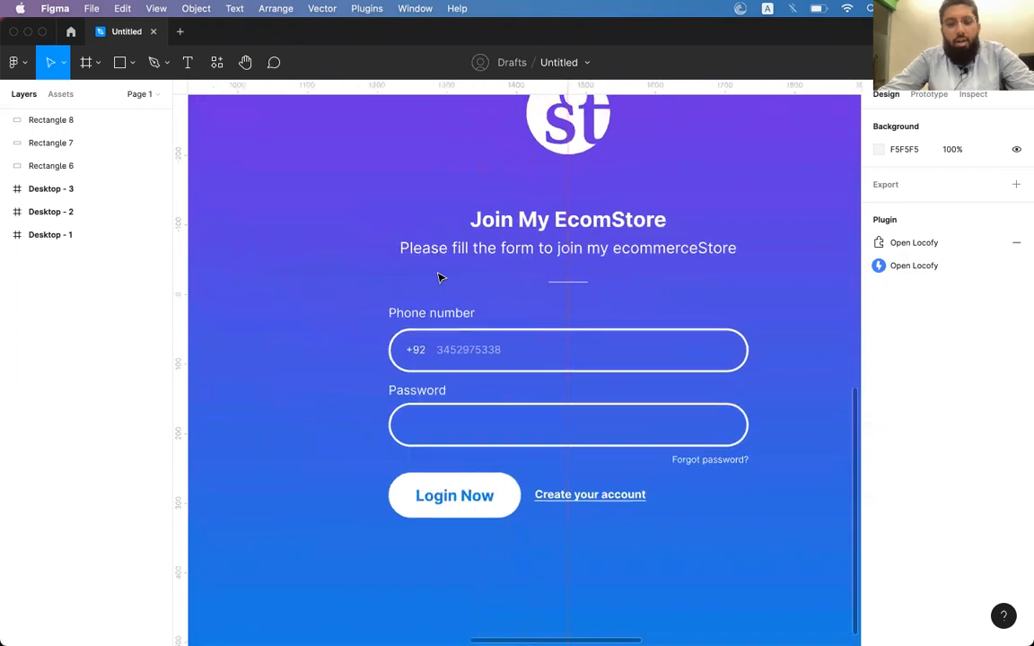
{"action": "scroll", "coordinate": [439, 278], "scroll_direction": "down", "scroll_amount": 3}
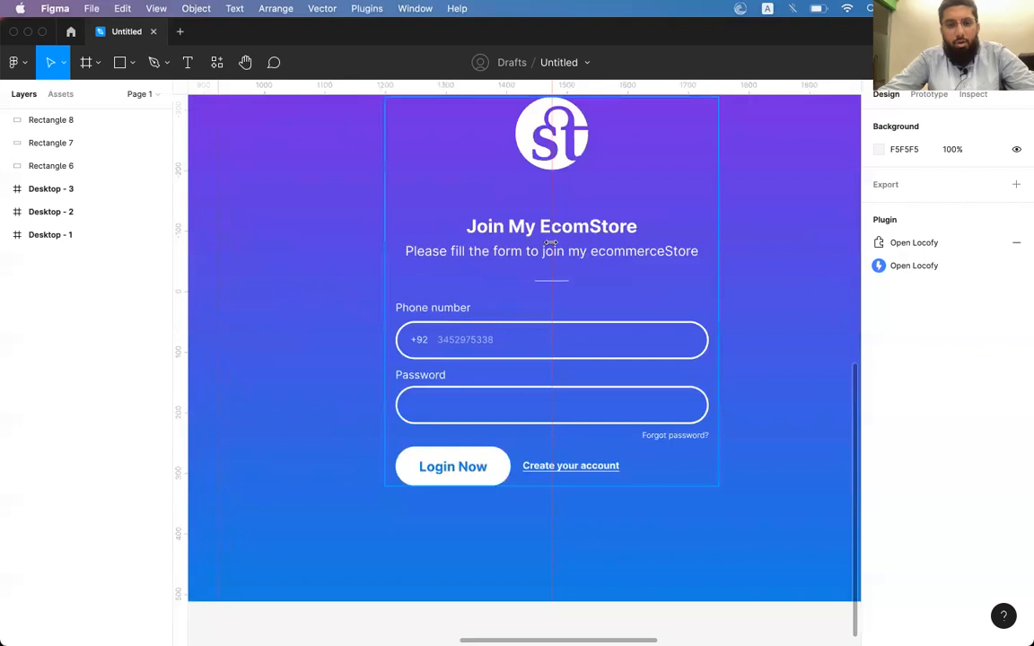
{"action": "left_click", "coordinate": [584, 235]}
{"action": "key", "text": "Escape"}
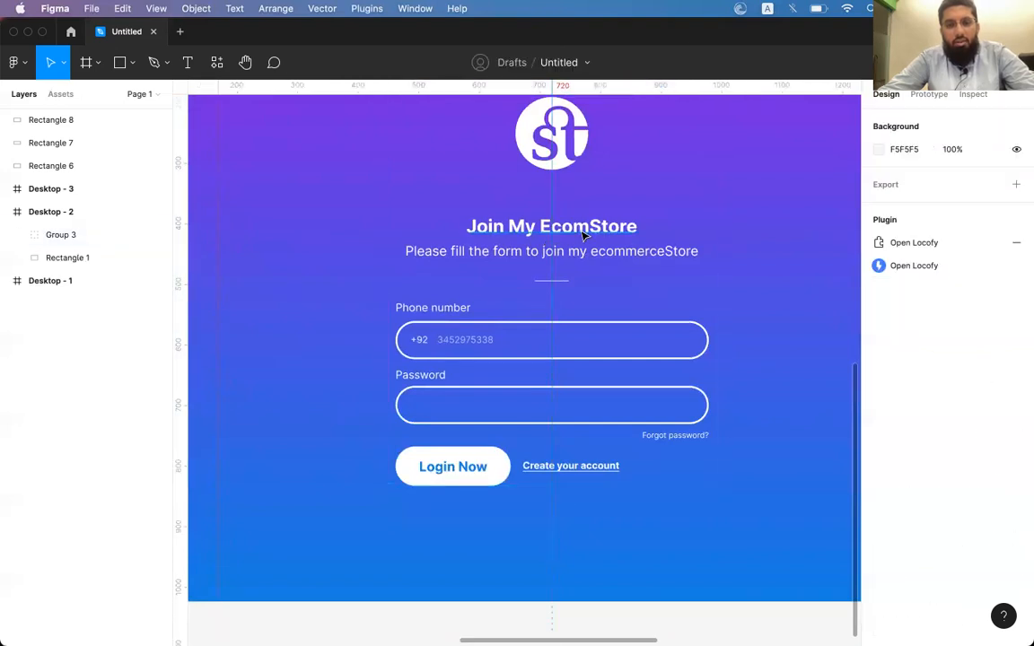
{"action": "scroll", "coordinate": [584, 235], "scroll_direction": "right", "scroll_amount": 5}
{"action": "scroll", "coordinate": [583, 235], "scroll_direction": "up", "scroll_amount": 2}
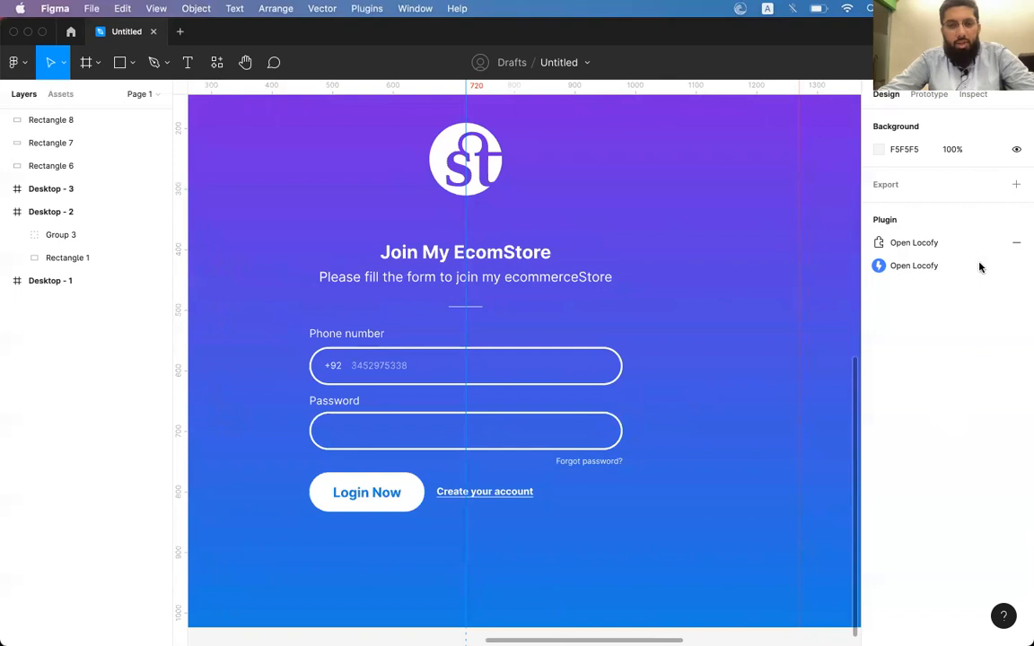
{"action": "left_click", "coordinate": [626, 263]}
{"action": "left_click", "coordinate": [482, 253]}
{"action": "scroll", "coordinate": [494, 245], "scroll_direction": "down", "scroll_amount": 5}
{"action": "scroll", "coordinate": [495, 246], "scroll_direction": "left", "scroll_amount": 2}
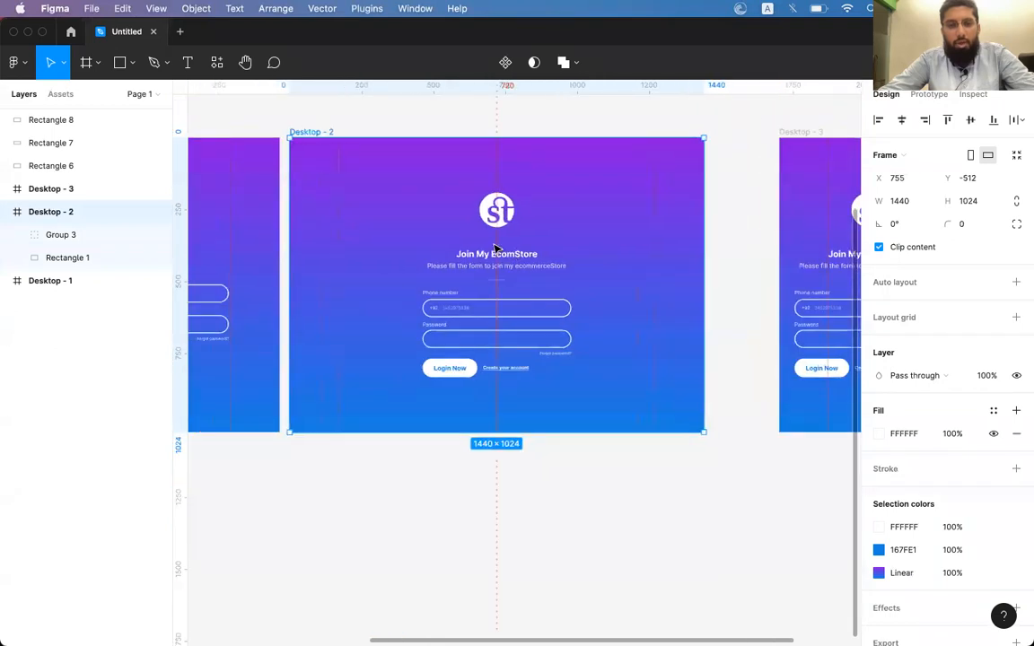
{"action": "left_click", "coordinate": [422, 169]}
{"action": "left_click", "coordinate": [423, 172]}
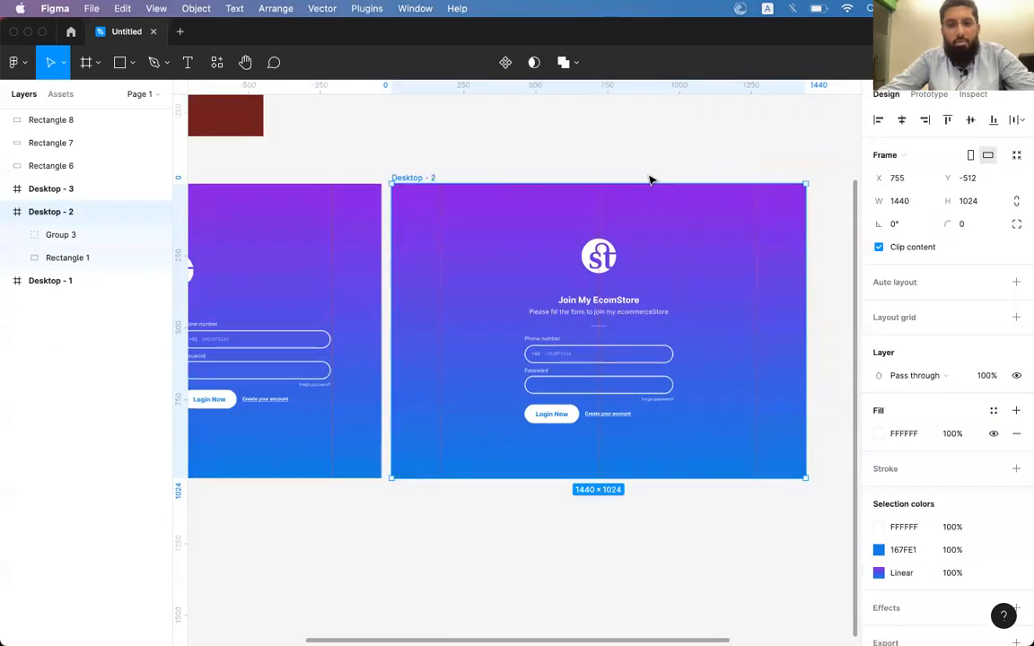
Step: Move the Desktop - 3 frame closer to Desktop - 2, to X 2252
{"action": "scroll", "coordinate": [648, 179], "scroll_direction": "right", "scroll_amount": 3}
{"action": "left_click", "coordinate": [689, 146]}
{"action": "left_click_drag", "start_coordinate": [696, 146], "coordinate": [647, 145]}
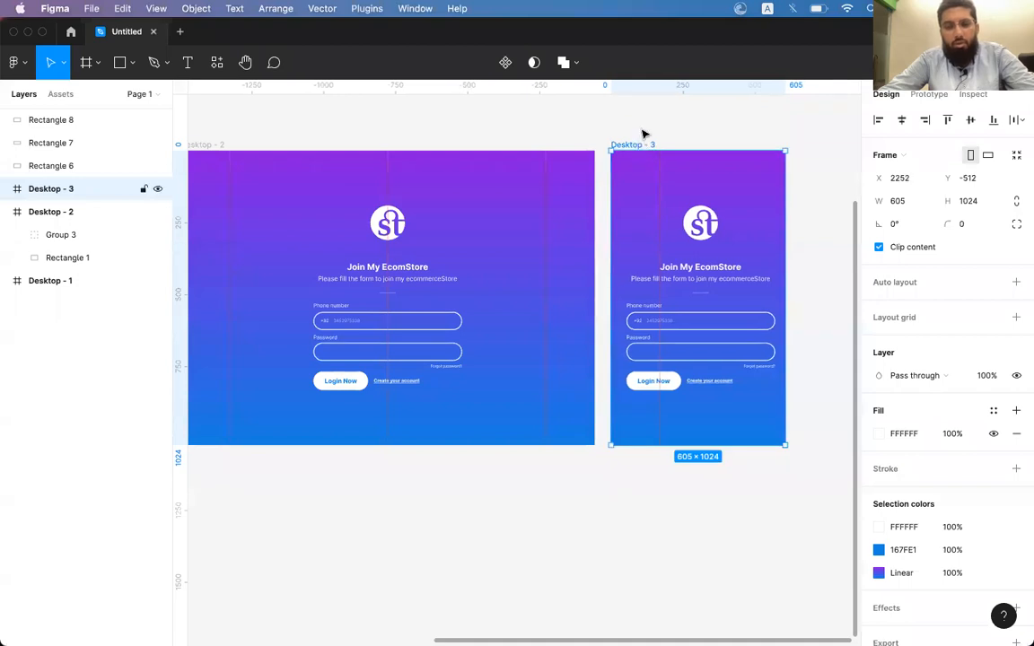
{"action": "left_click", "coordinate": [640, 133]}
Step: Compare the Desktop - 2 and Desktop - 3 frames and inspect the properties of the form group in Desktop - 3
{"action": "scroll", "coordinate": [237, 139], "scroll_direction": "left", "scroll_amount": 2}
{"action": "left_click", "coordinate": [254, 155]}
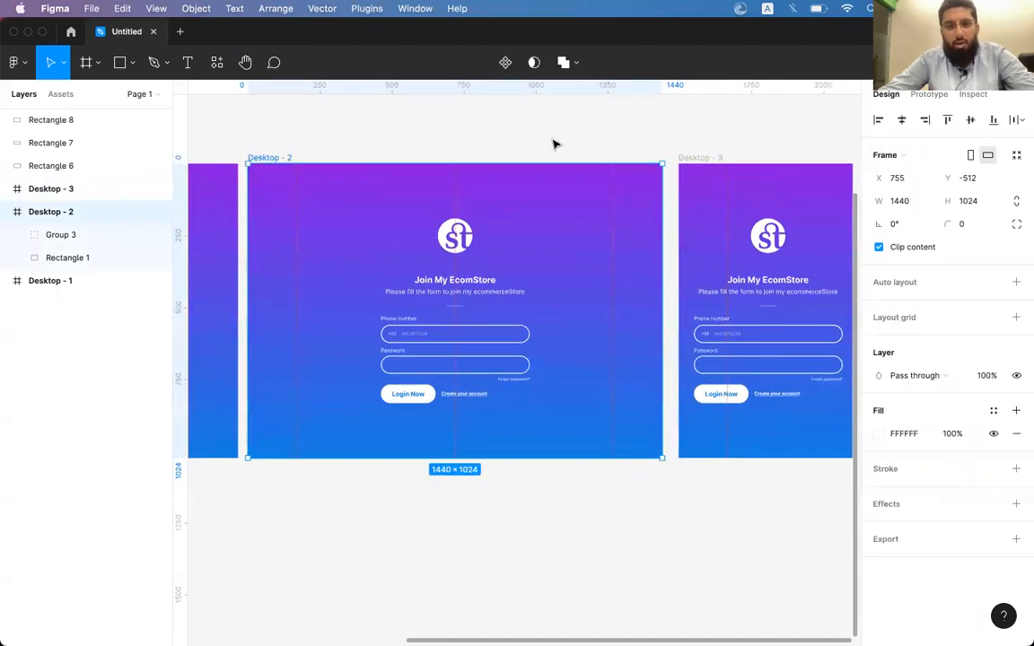
{"action": "left_click", "coordinate": [696, 158]}
{"action": "scroll", "coordinate": [699, 159], "scroll_direction": "right", "scroll_amount": 3}
{"action": "scroll", "coordinate": [698, 159], "scroll_direction": "down", "scroll_amount": 1}
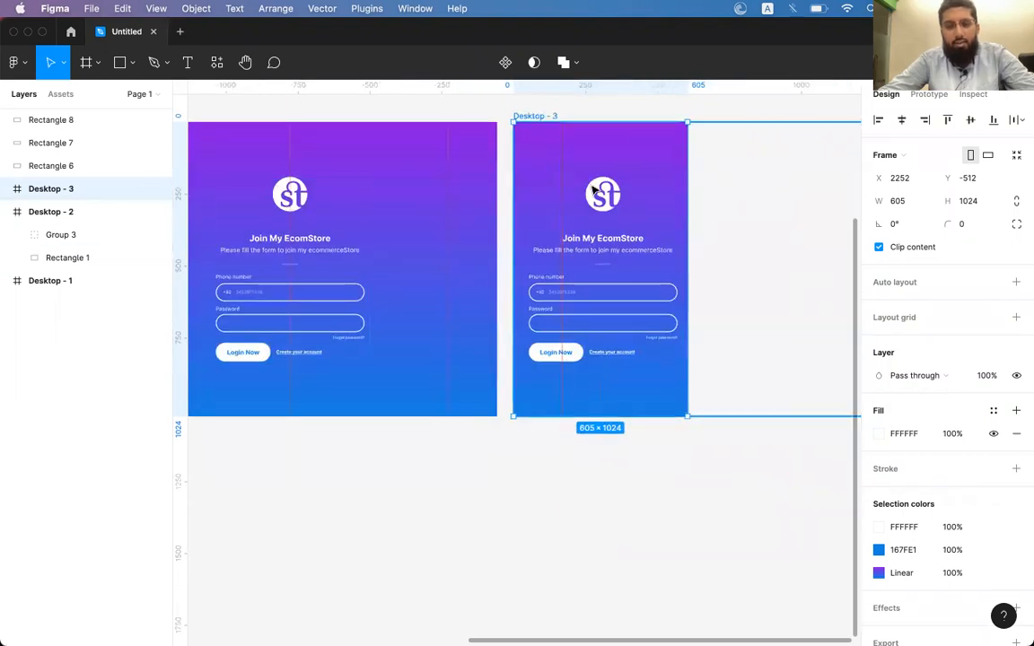
{"action": "left_click", "coordinate": [750, 199]}
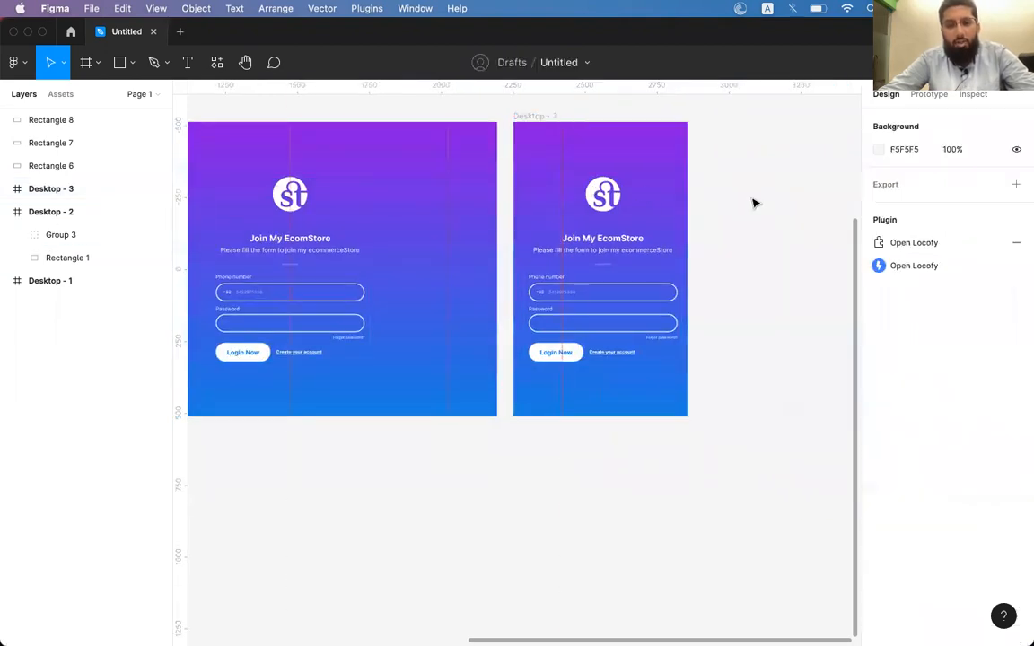
{"action": "scroll", "coordinate": [614, 205], "scroll_direction": "right", "scroll_amount": 3}
{"action": "scroll", "coordinate": [614, 204], "scroll_direction": "left", "scroll_amount": 4}
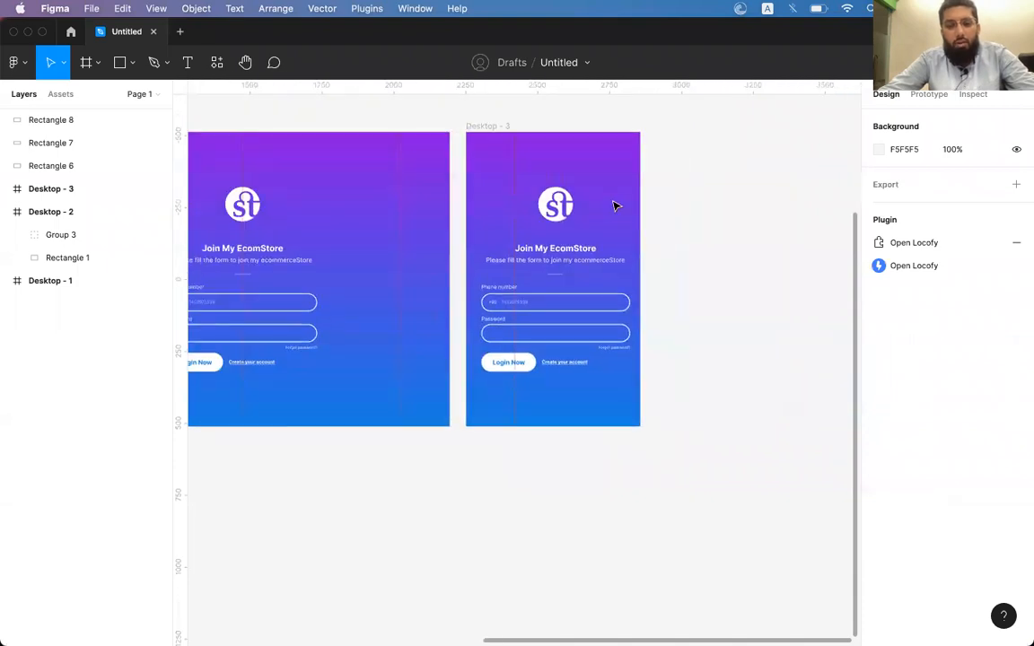
{"action": "left_click", "coordinate": [606, 182]}
{"action": "left_click", "coordinate": [747, 197]}
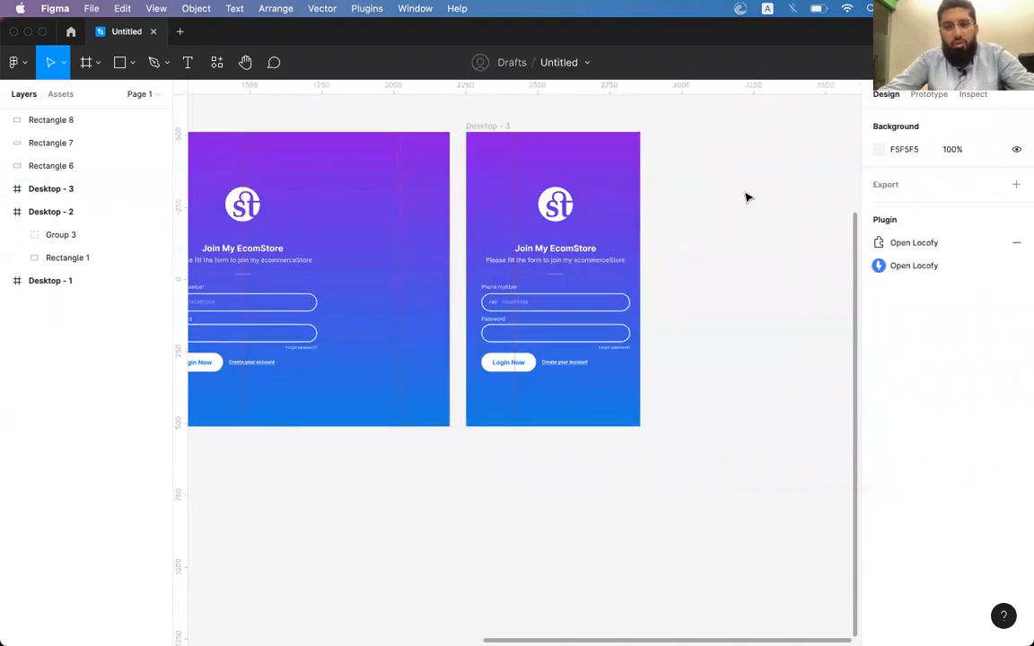
{"action": "left_click", "coordinate": [557, 215]}
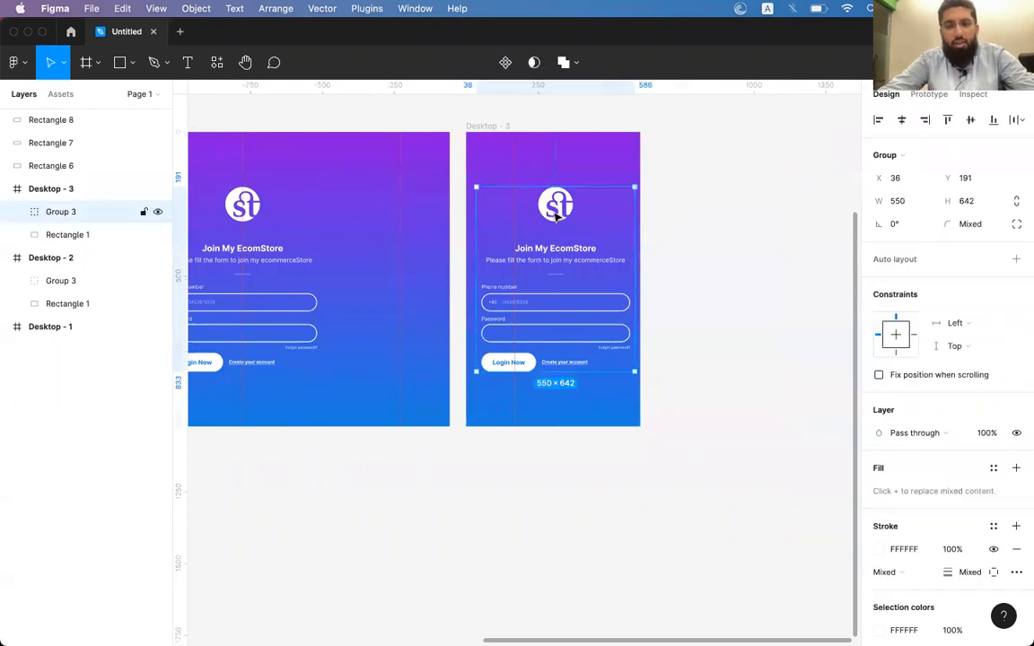
{"action": "scroll", "coordinate": [557, 216], "scroll_direction": "right", "scroll_amount": 5}
{"action": "scroll", "coordinate": [557, 217], "scroll_direction": "up", "scroll_amount": 1}
{"action": "scroll", "coordinate": [557, 217], "scroll_direction": "up", "scroll_amount": 1}
{"action": "scroll", "coordinate": [556, 217], "scroll_direction": "left", "scroll_amount": 1}
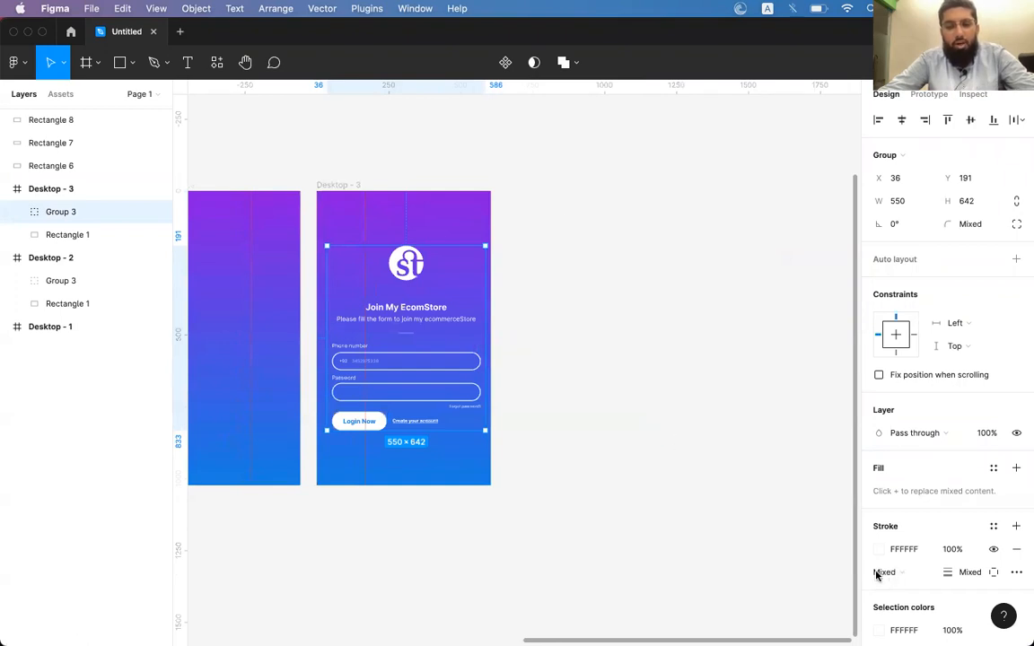
{"action": "left_click", "coordinate": [660, 321]}
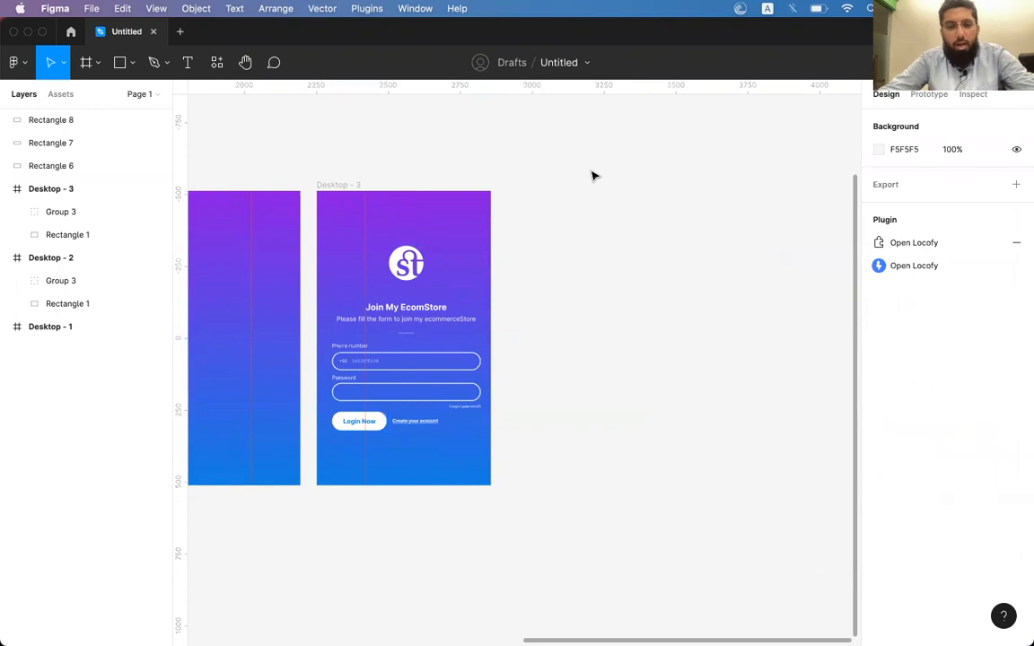
Step: Draw a rectangle about 629 × 459 on the empty canvas above the desktop frames
{"action": "scroll", "coordinate": [592, 176], "scroll_direction": "left", "scroll_amount": 3}
{"action": "scroll", "coordinate": [593, 176], "scroll_direction": "up", "scroll_amount": 4}
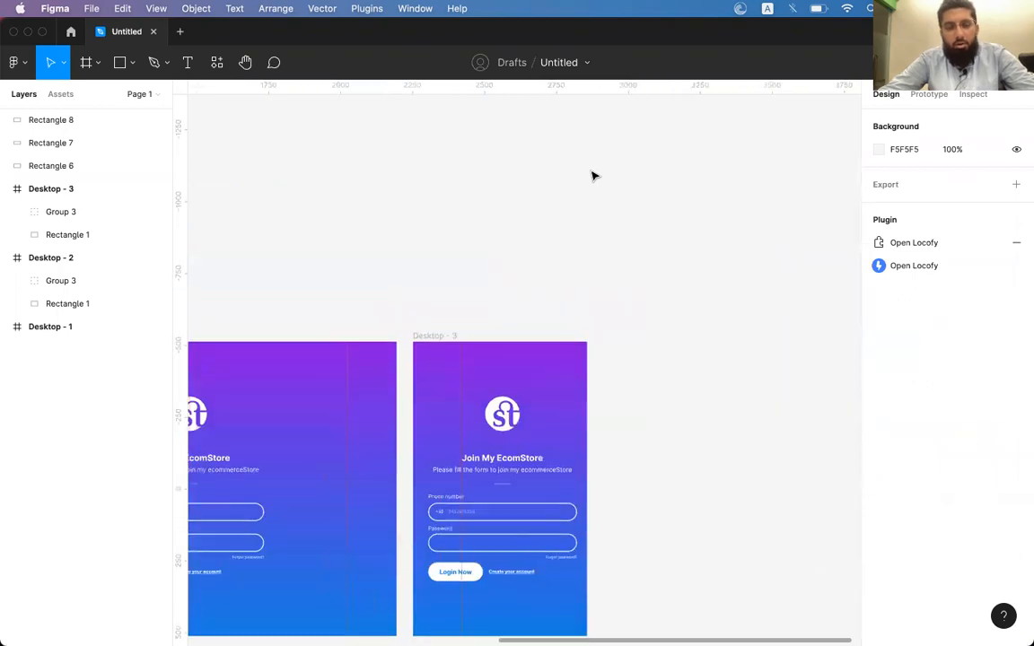
{"action": "scroll", "coordinate": [592, 176], "scroll_direction": "left", "scroll_amount": 1}
{"action": "left_click", "coordinate": [119, 62]}
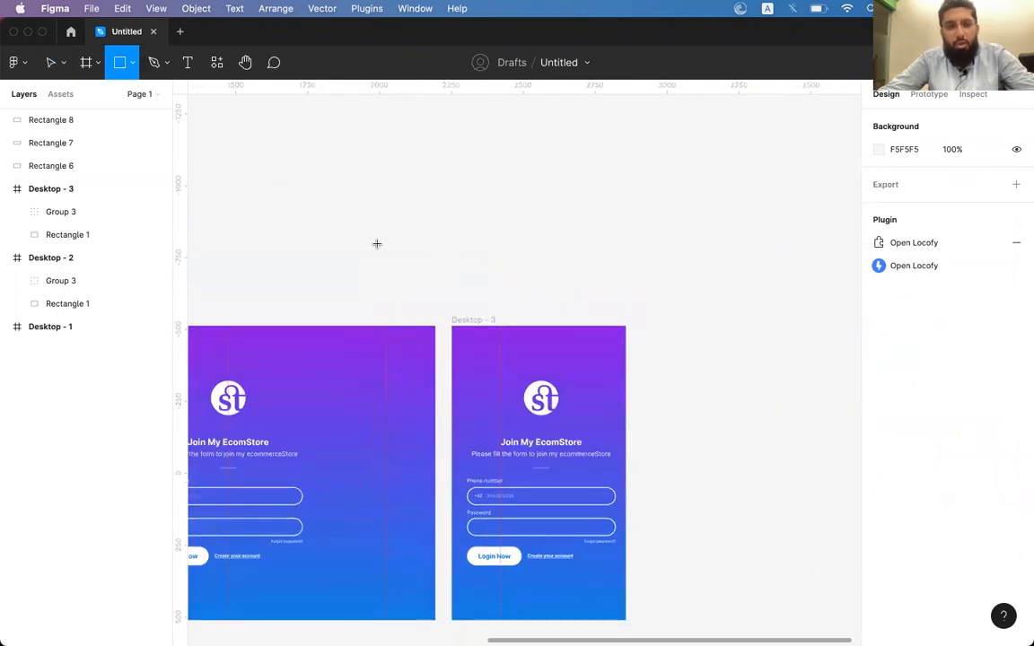
{"action": "mouse_move", "coordinate": [298, 126]}
{"action": "left_mouse_down"}
{"action": "mouse_move", "coordinate": [461, 267]}
{"action": "mouse_move", "coordinate": [465, 240]}
{"action": "mouse_move", "coordinate": [480, 257]}
{"action": "left_mouse_up"}
Step: Change the new rectangle's solid fill to the bright blue 117BF8
{"action": "left_click", "coordinate": [879, 316]}
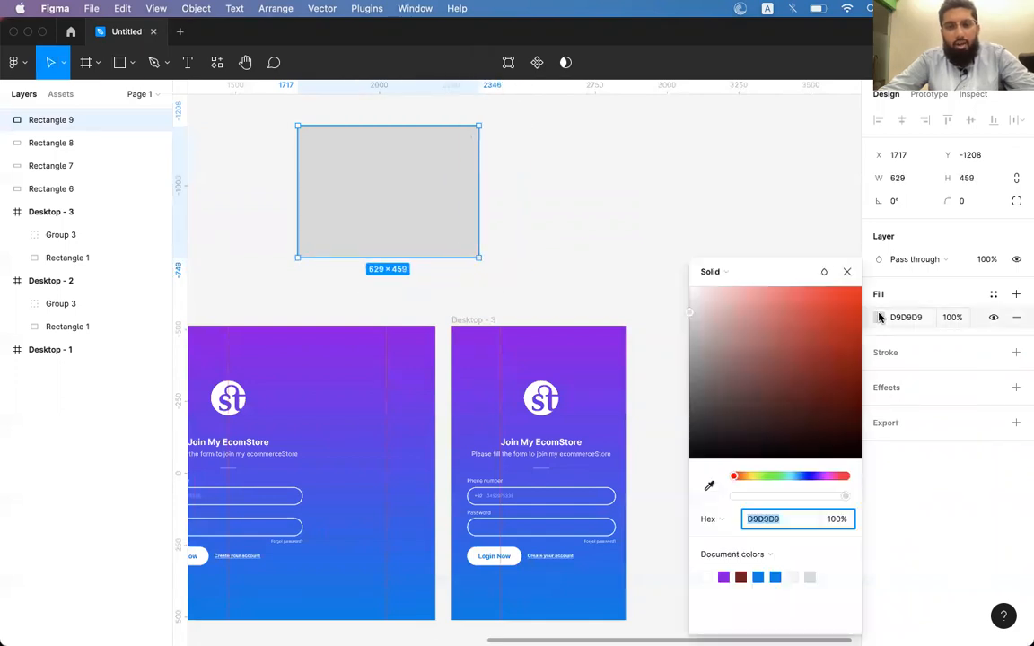
{"action": "left_click", "coordinate": [822, 339]}
{"action": "left_click", "coordinate": [817, 408]}
{"action": "left_click", "coordinate": [839, 339]}
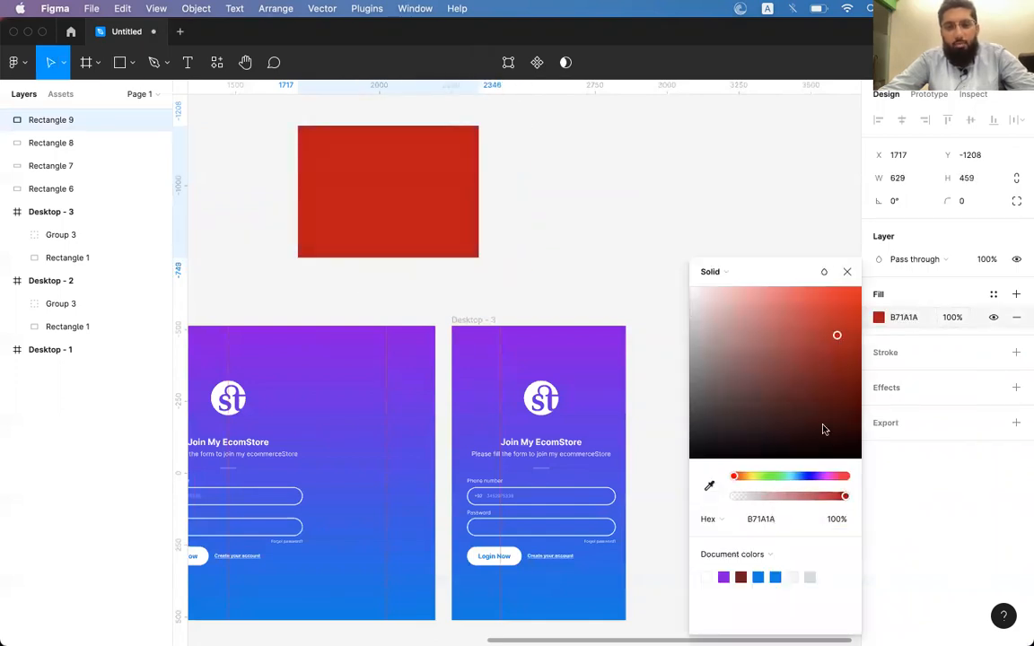
{"action": "left_click", "coordinate": [800, 476]}
{"action": "left_click_drag", "start_coordinate": [808, 331], "coordinate": [850, 292]}
{"action": "left_click", "coordinate": [743, 215]}
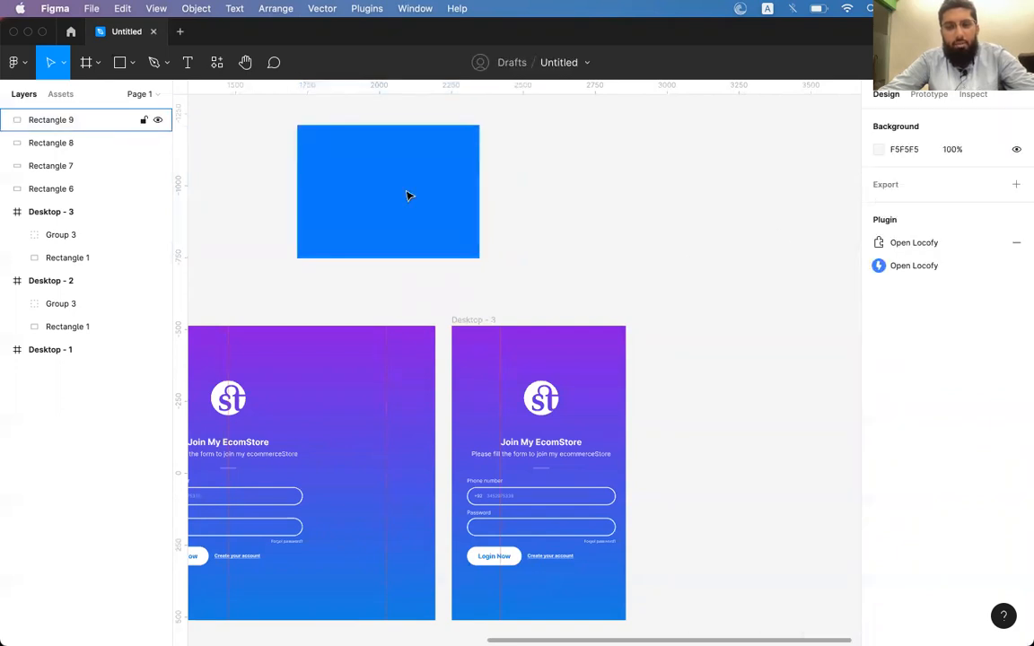
Step: Narrow the blue rectangle to a width of 255 and place five copies of it in a row beside it
{"action": "left_click", "coordinate": [427, 191]}
{"action": "left_click_drag", "start_coordinate": [481, 180], "coordinate": [813, 170]}
{"action": "scroll", "coordinate": [812, 174], "scroll_direction": "right", "scroll_amount": 3}
{"action": "scroll", "coordinate": [813, 174], "scroll_direction": "up", "scroll_amount": 1}
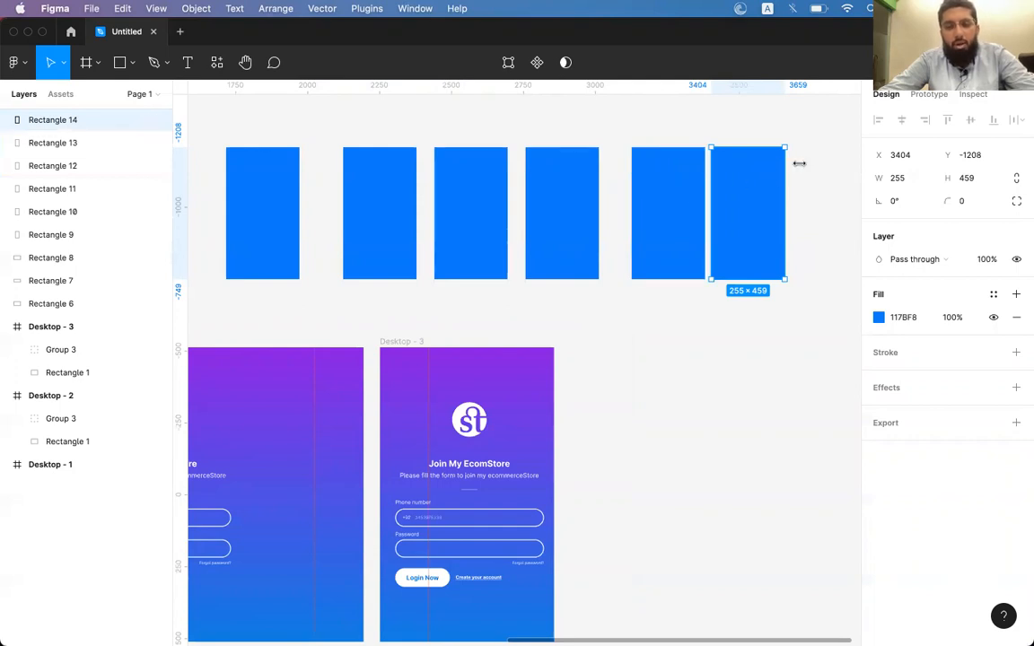
Step: Delete the five blue rectangle copies and move the original to above the upper-right corner of Desktop - 3
{"action": "scroll", "coordinate": [799, 164], "scroll_direction": "left", "scroll_amount": 3}
{"action": "scroll", "coordinate": [799, 164], "scroll_direction": "right", "scroll_amount": 2}
{"action": "mouse_move", "coordinate": [348, 133]}
{"action": "left_mouse_down"}
{"action": "mouse_move", "coordinate": [824, 312]}
{"action": "mouse_move", "coordinate": [806, 286]}
{"action": "left_mouse_up"}
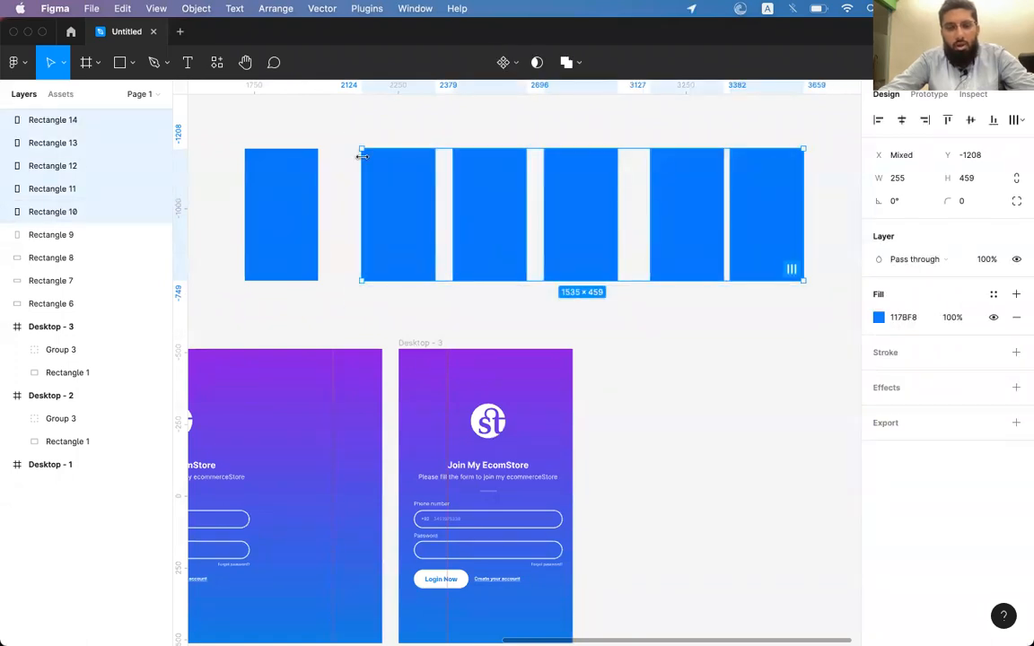
{"action": "key", "text": "Delete"}
{"action": "left_click", "coordinate": [268, 194]}
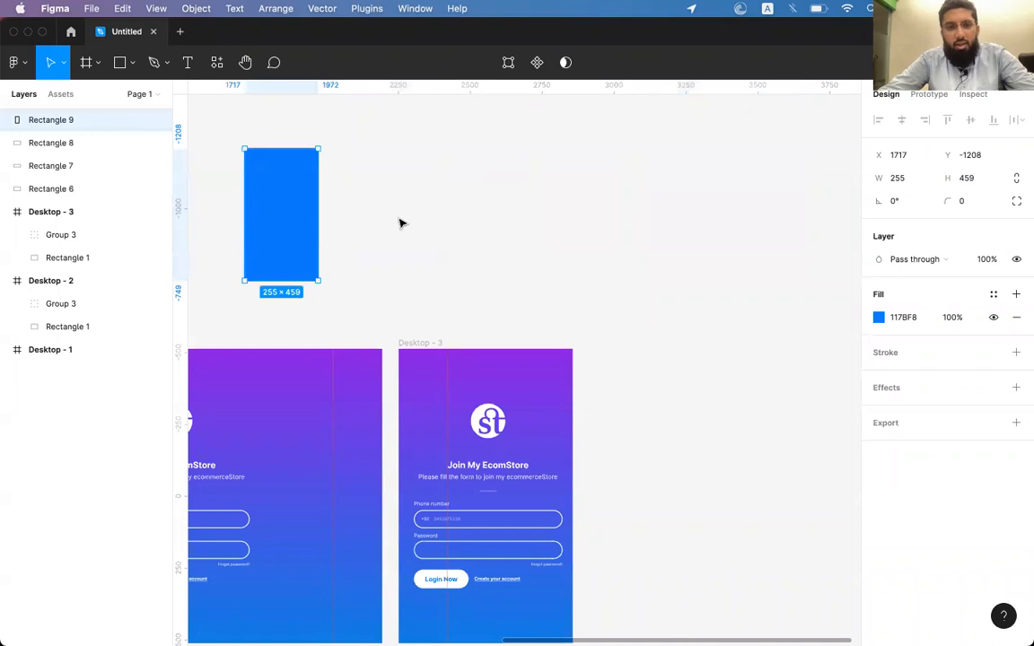
{"action": "left_click_drag", "start_coordinate": [285, 197], "coordinate": [602, 207]}
Step: Try placing a copy of the Desktop - 2 frame directly below the original, and undo it
{"action": "scroll", "coordinate": [602, 210], "scroll_direction": "down", "scroll_amount": 3}
{"action": "scroll", "coordinate": [602, 210], "scroll_direction": "left", "scroll_amount": 4}
{"action": "scroll", "coordinate": [266, 191], "scroll_direction": "left", "scroll_amount": 3}
{"action": "left_click", "coordinate": [265, 191]}
{"action": "scroll", "coordinate": [197, 191], "scroll_direction": "right", "scroll_amount": 3}
{"action": "scroll", "coordinate": [200, 191], "scroll_direction": "left", "scroll_amount": 2}
{"action": "left_click_drag", "start_coordinate": [201, 192], "coordinate": [248, 508]}
{"action": "scroll", "coordinate": [393, 406], "scroll_direction": "down", "scroll_amount": 10}
{"action": "scroll", "coordinate": [392, 405], "scroll_direction": "left", "scroll_amount": 5}
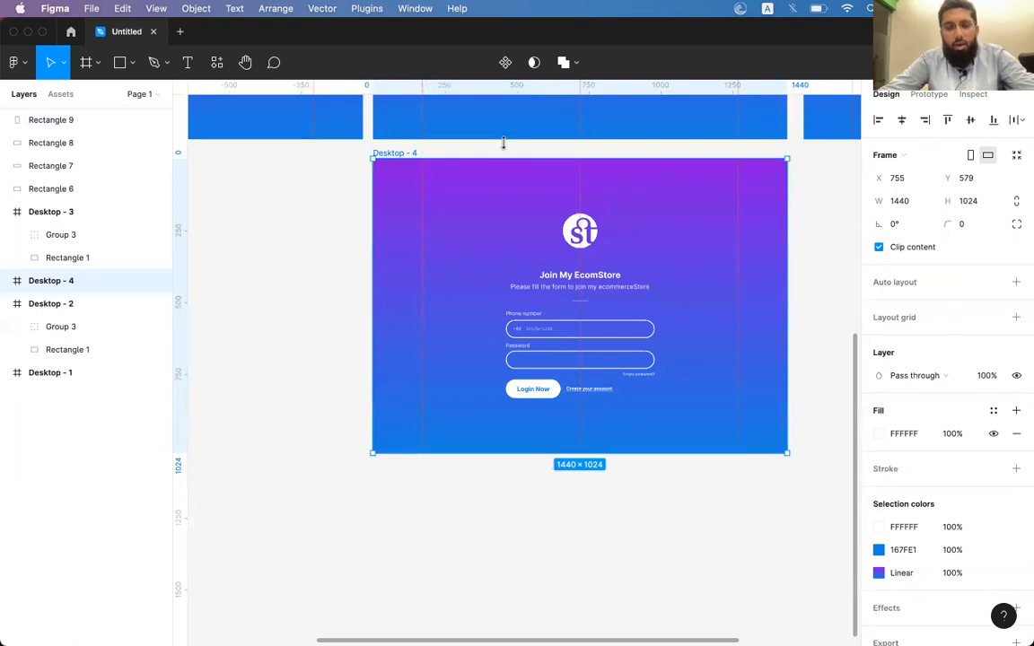
{"action": "scroll", "coordinate": [567, 238], "scroll_direction": "down", "scroll_amount": 2}
{"action": "scroll", "coordinate": [568, 238], "scroll_direction": "down", "scroll_amount": 2}
{"action": "scroll", "coordinate": [567, 240], "scroll_direction": "up", "scroll_amount": 5}
{"action": "key", "text": "ctrl+z"}
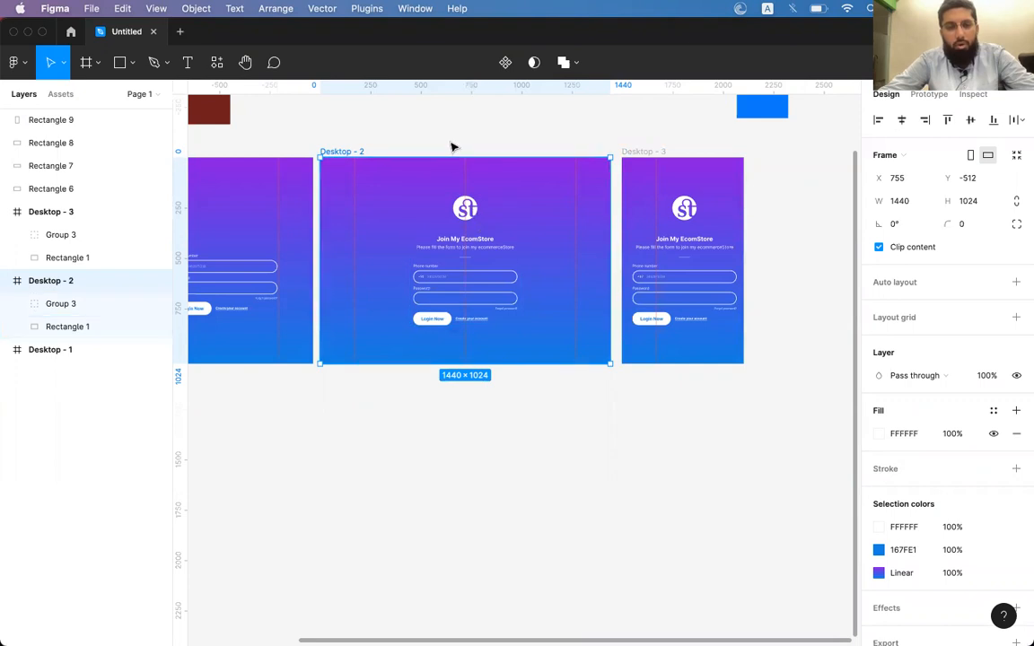
Step: Duplicate the Desktop - 2 frame below the original at X 755, Y 671
{"action": "left_click_drag", "start_coordinate": [350, 154], "coordinate": [339, 392]}
{"action": "scroll", "coordinate": [339, 392], "scroll_direction": "up", "scroll_amount": 5}
{"action": "scroll", "coordinate": [339, 392], "scroll_direction": "down", "scroll_amount": 3}
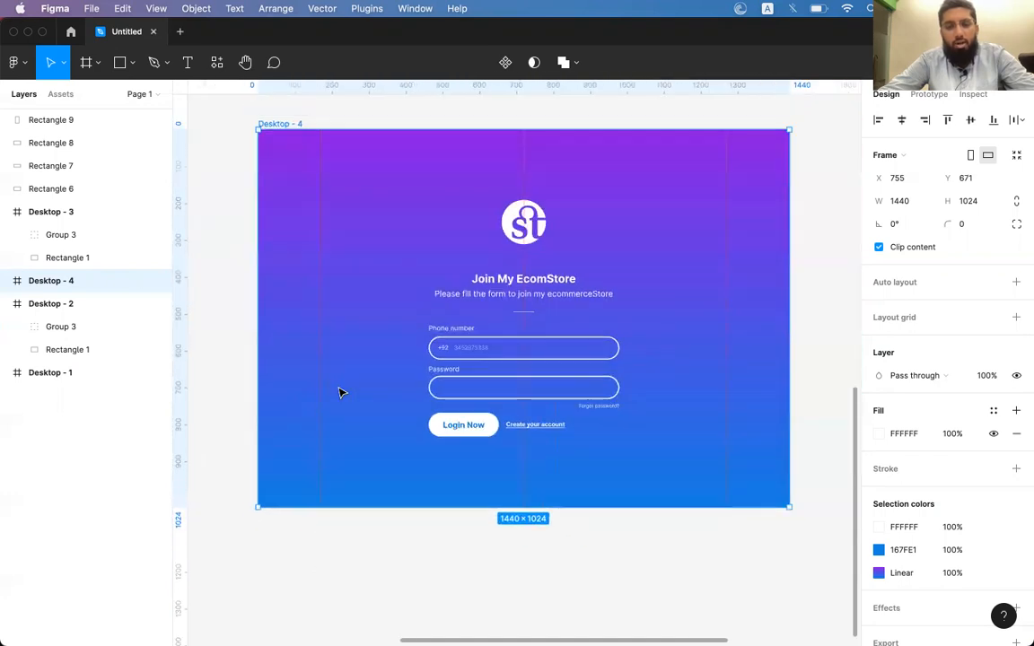
Step: Delete the login form group from the duplicated frame, keeping only the gradient background
{"action": "left_click", "coordinate": [532, 224]}
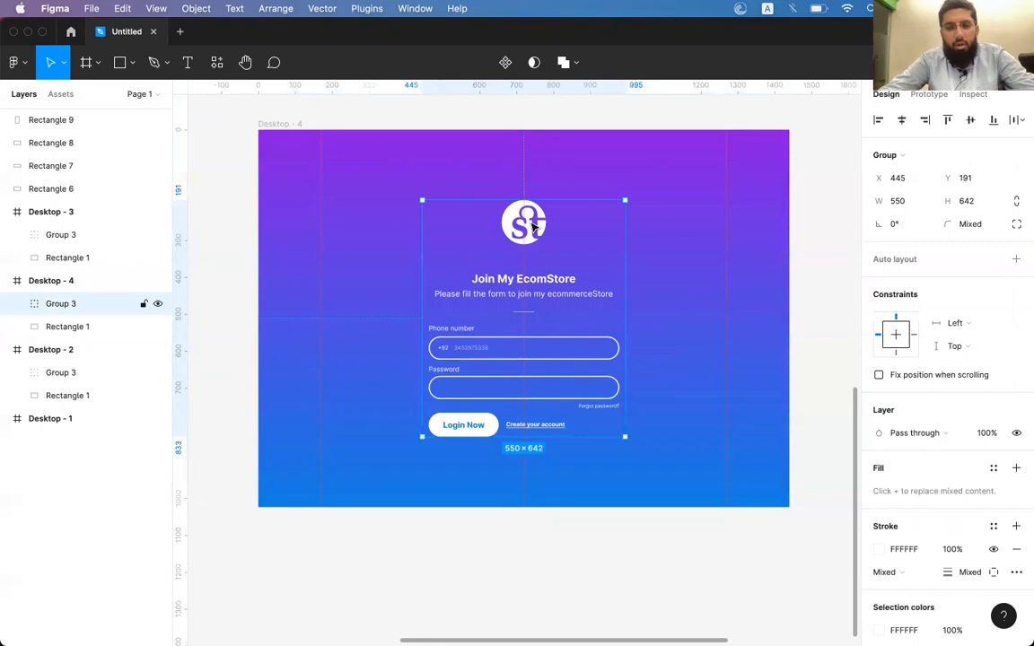
{"action": "key", "text": "BackSpace"}
{"action": "left_click", "coordinate": [547, 266]}
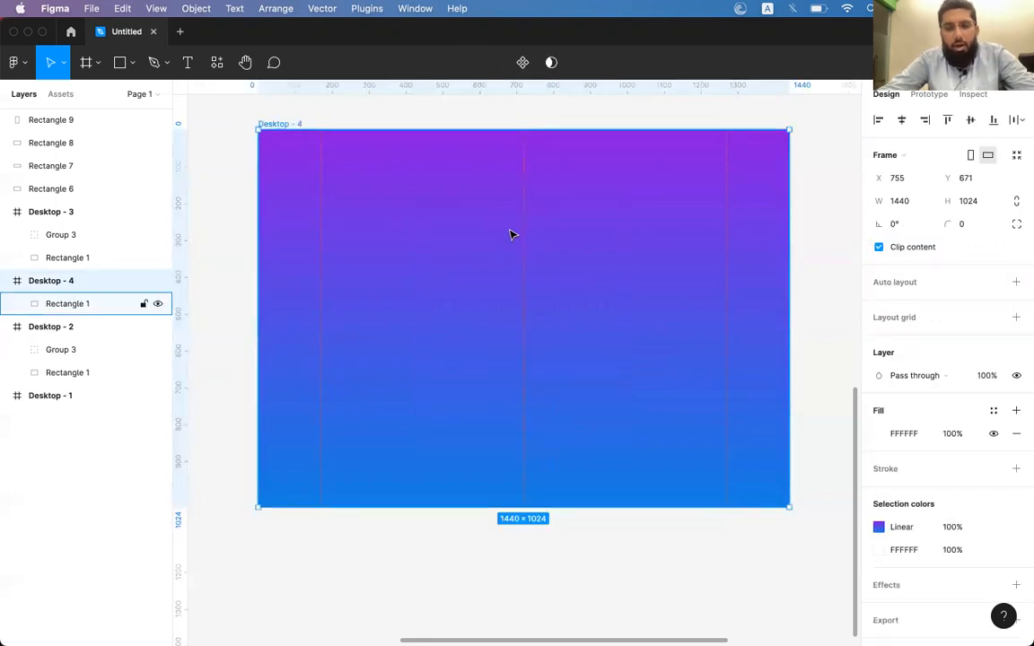
Step: Draw a rectangle about 267 × 288 in the emptied frame and align it to the left guide at X 170, Y 241
{"action": "scroll", "coordinate": [604, 239], "scroll_direction": "up", "scroll_amount": 1}
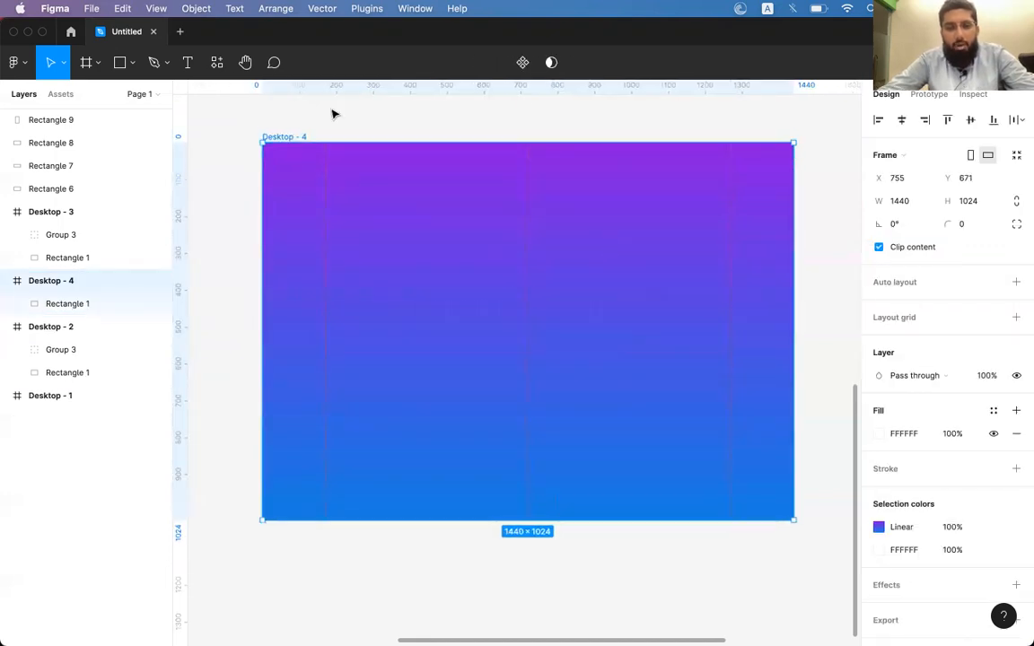
{"action": "left_click", "coordinate": [120, 65]}
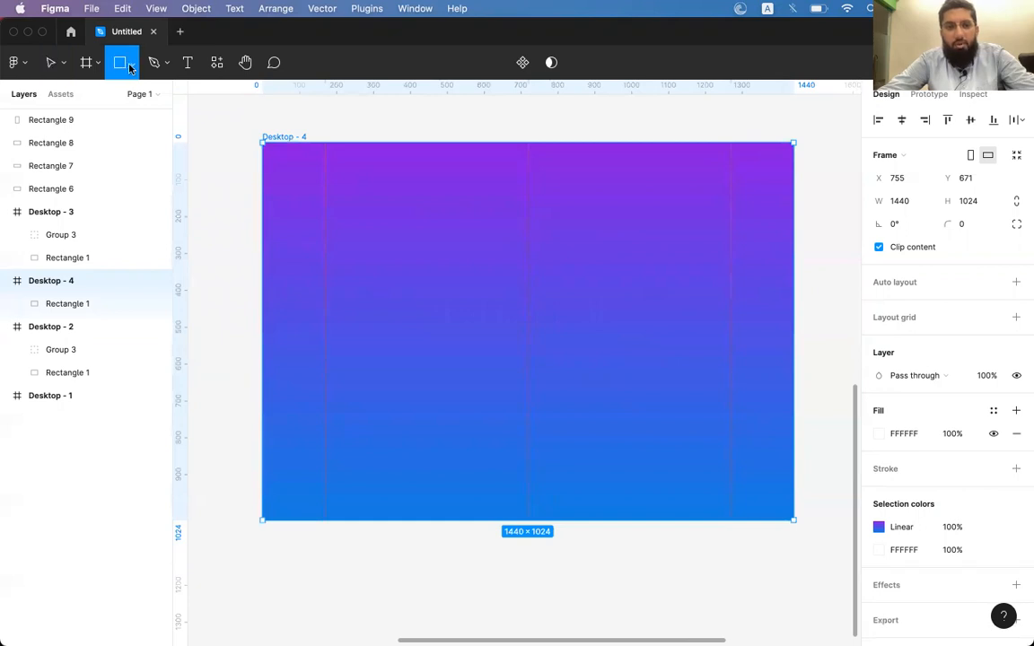
{"action": "mouse_move", "coordinate": [325, 230]}
{"action": "left_mouse_down"}
{"action": "mouse_move", "coordinate": [505, 420]}
{"action": "mouse_move", "coordinate": [425, 335]}
{"action": "left_mouse_up"}
{"action": "scroll", "coordinate": [427, 337], "scroll_direction": "up", "scroll_amount": 2}
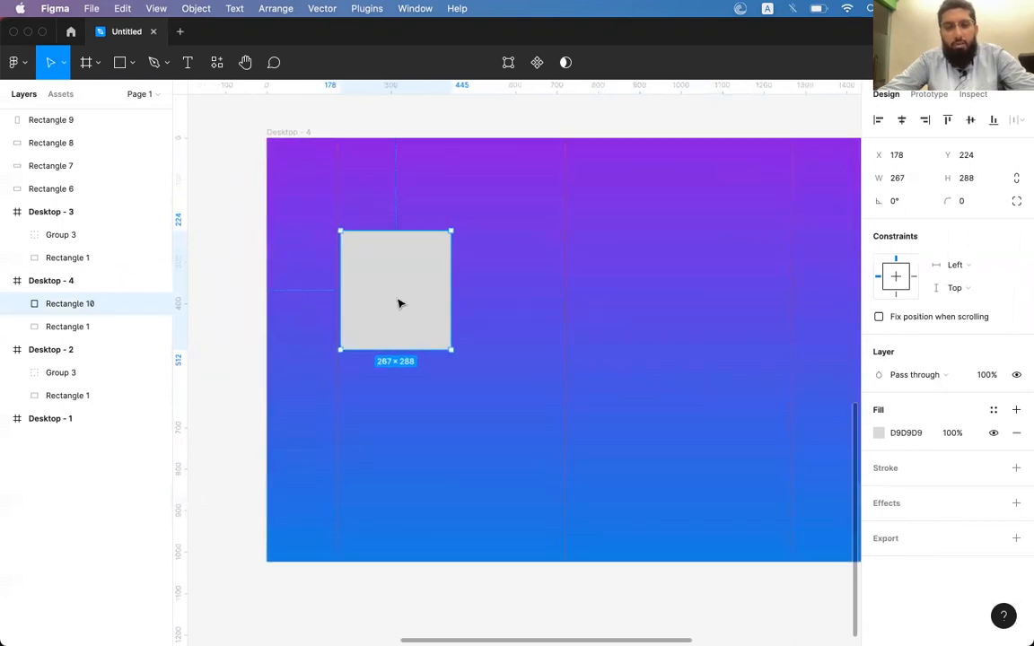
{"action": "left_click_drag", "start_coordinate": [398, 306], "coordinate": [394, 311]}
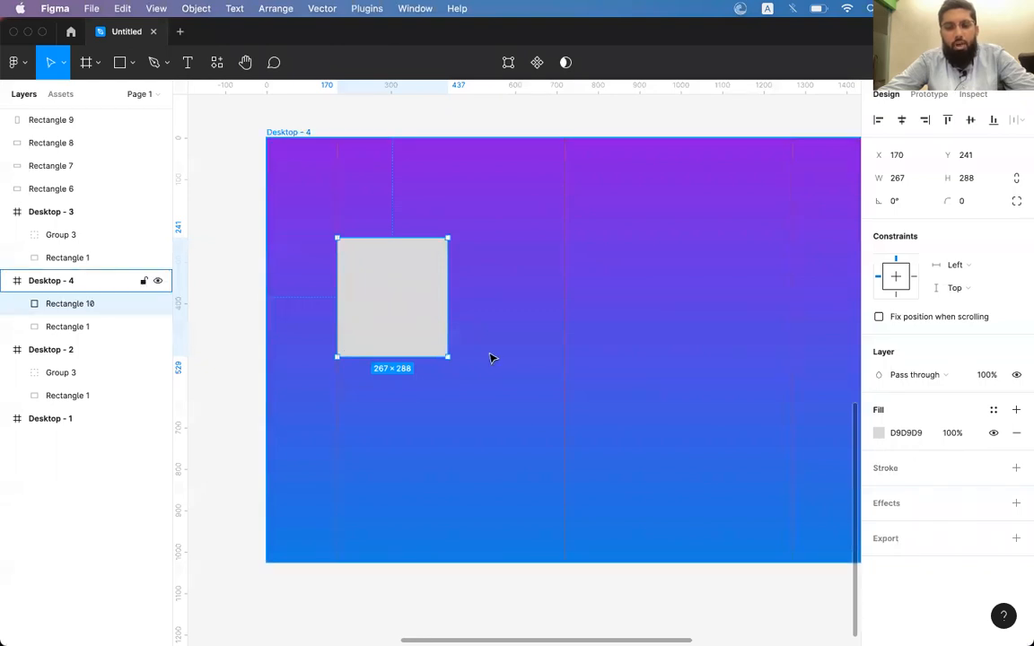
Step: Set the fill of the rectangle in the emptied frame to white, FFFFFF
{"action": "left_click", "coordinate": [880, 434]}
{"action": "left_click_drag", "start_coordinate": [799, 376], "coordinate": [651, 250]}
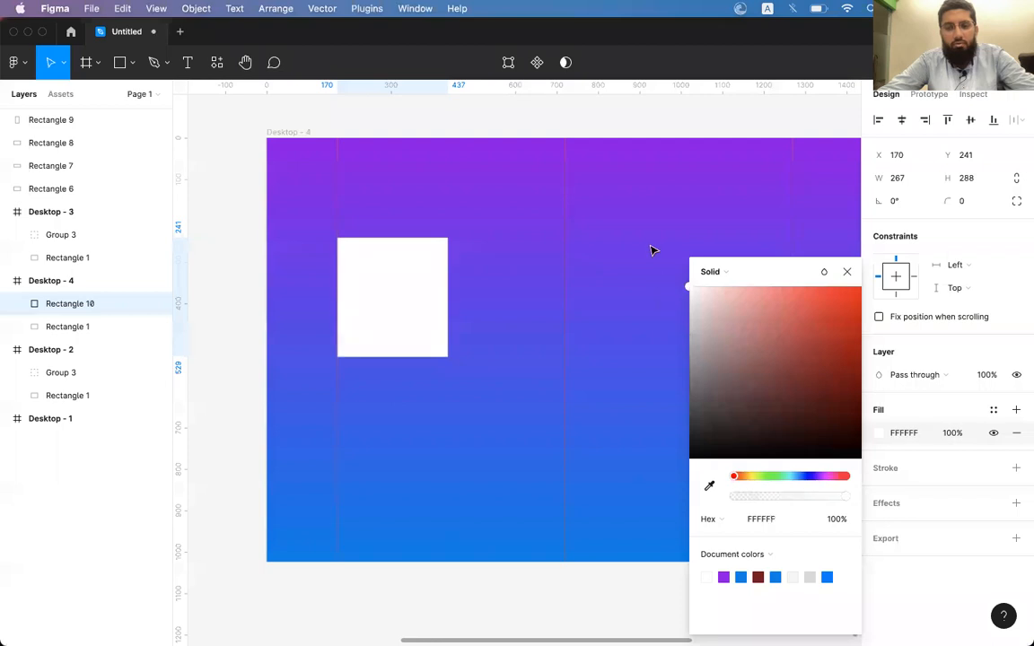
{"action": "left_click", "coordinate": [847, 272]}
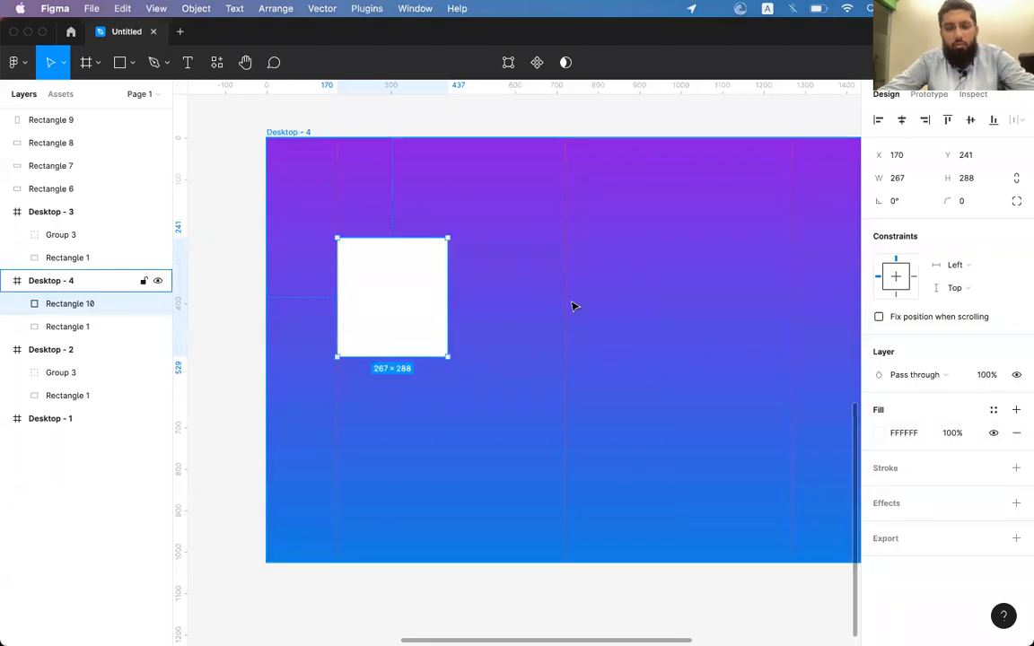
Step: Change the Desktop - 4 background rectangle from a gradient to a solid light grey-blue fill, D3DDE2
{"action": "left_click", "coordinate": [493, 221]}
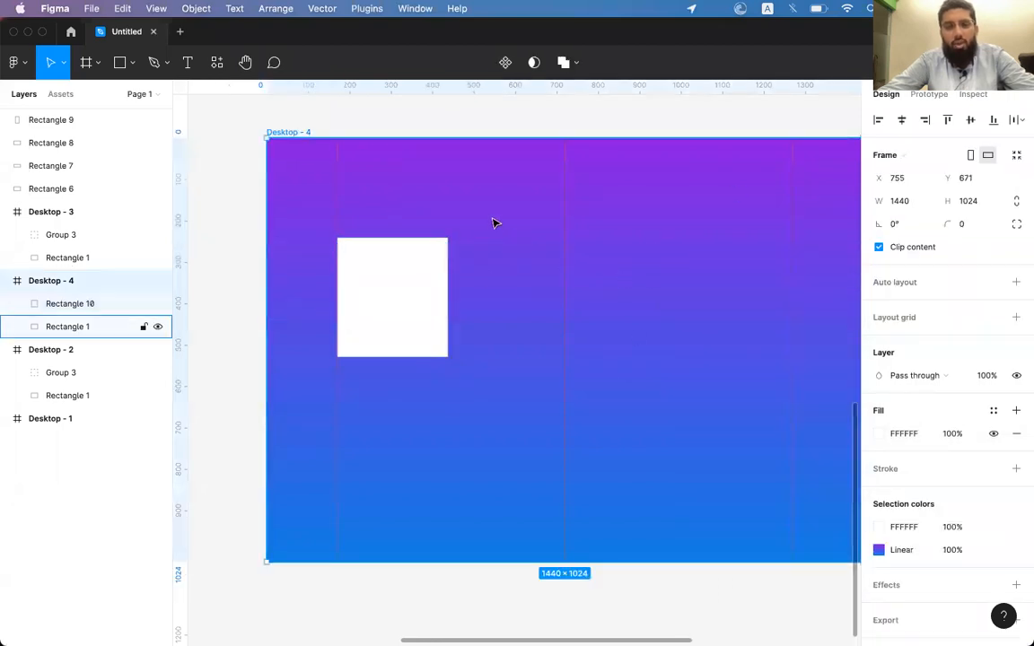
{"action": "left_click", "coordinate": [879, 433]}
{"action": "left_click_drag", "start_coordinate": [794, 346], "coordinate": [704, 316]}
{"action": "left_click", "coordinate": [713, 219]}
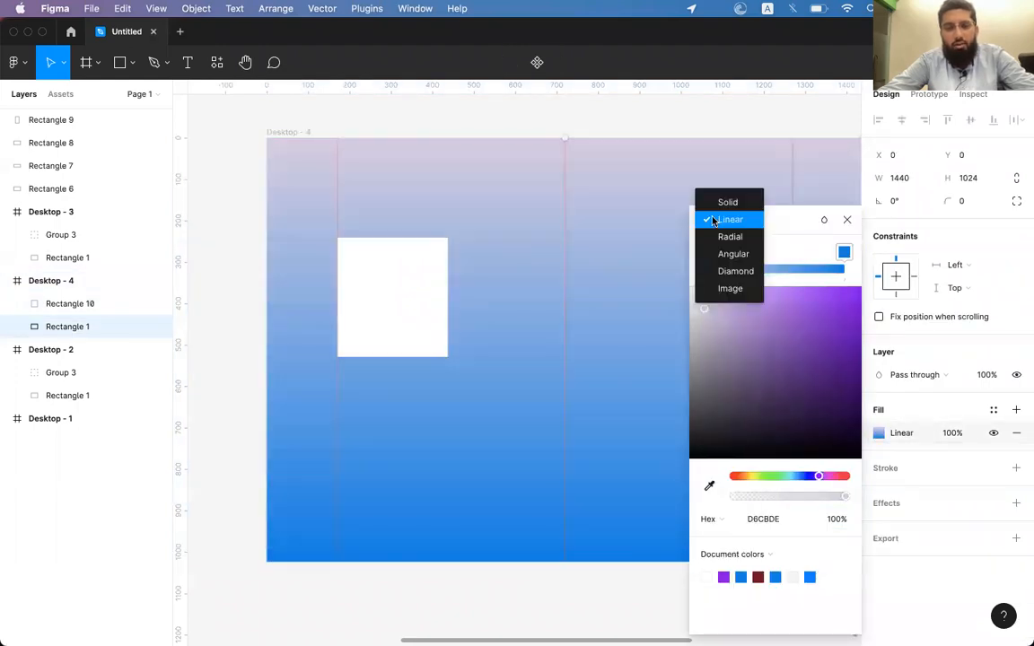
{"action": "left_click", "coordinate": [727, 201]}
{"action": "mouse_move", "coordinate": [704, 257]}
{"action": "left_mouse_down"}
{"action": "mouse_move", "coordinate": [702, 240]}
{"action": "mouse_move", "coordinate": [702, 260]}
{"action": "left_mouse_up"}
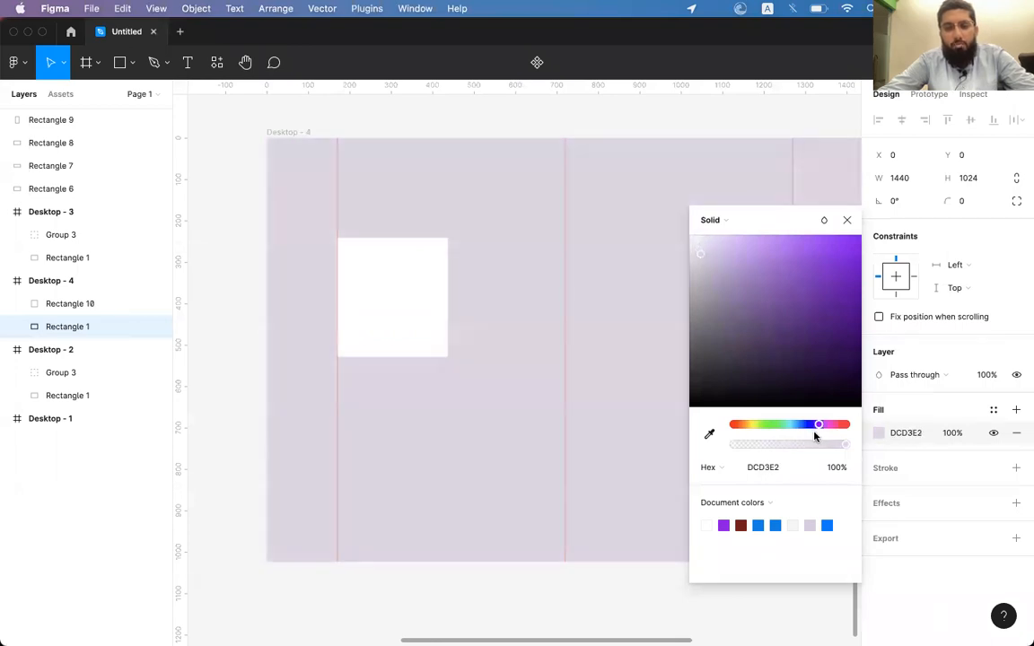
{"action": "left_click_drag", "start_coordinate": [818, 431], "coordinate": [796, 429]}
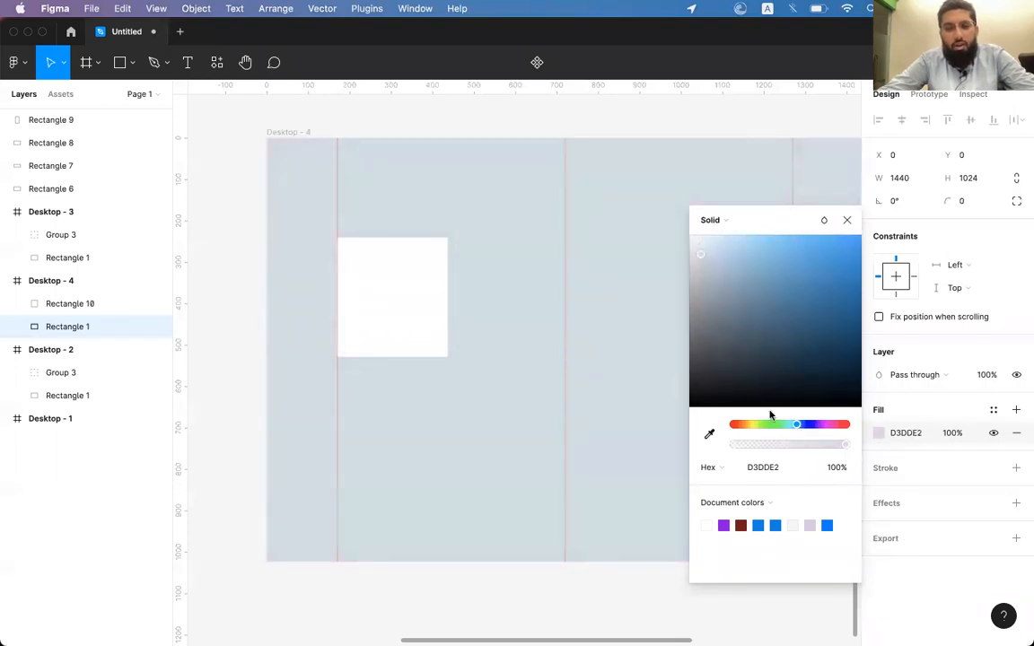
{"action": "left_click", "coordinate": [847, 222]}
{"action": "left_click", "coordinate": [511, 275]}
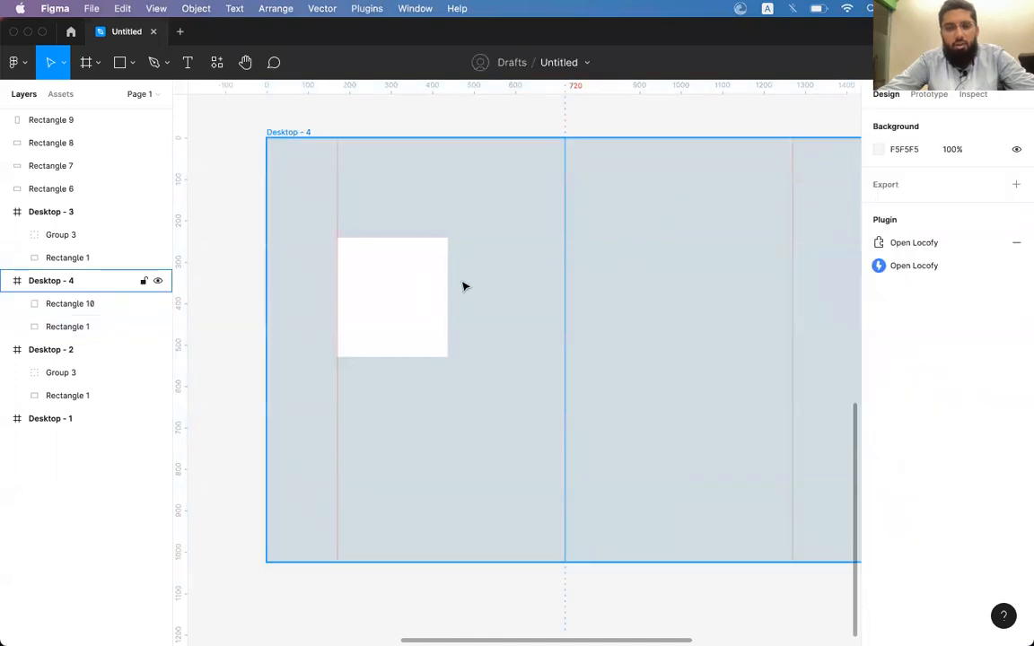
Step: Round the corners of the white rectangle in Desktop - 4 to a radius of 20
{"action": "scroll", "coordinate": [464, 287], "scroll_direction": "up", "scroll_amount": 5}
{"action": "scroll", "coordinate": [464, 287], "scroll_direction": "left", "scroll_amount": 5}
{"action": "left_click", "coordinate": [466, 286]}
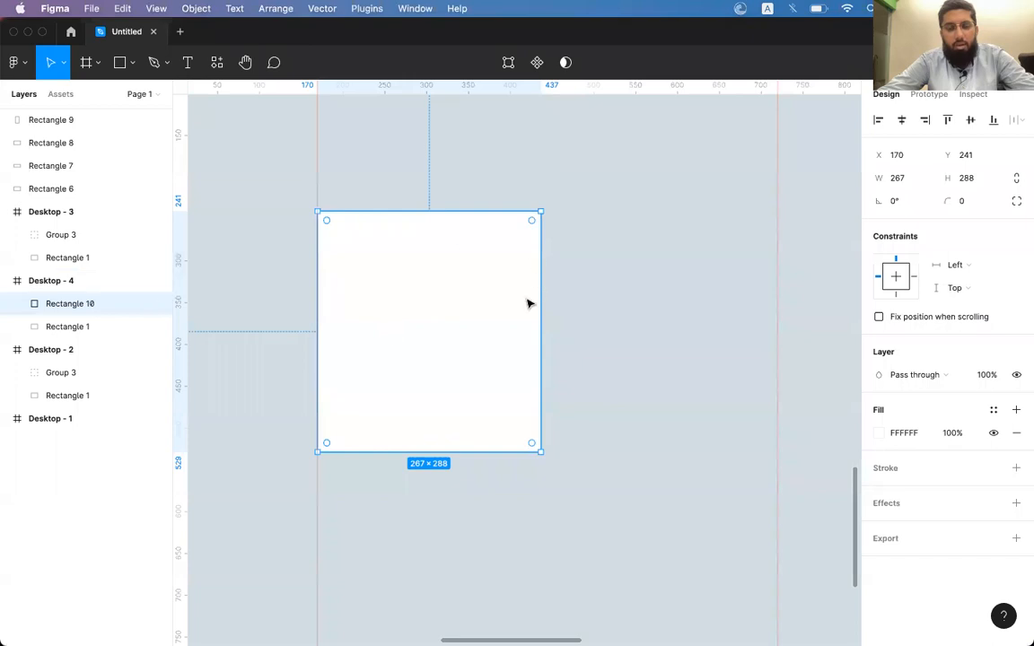
{"action": "key", "text": "Escape"}
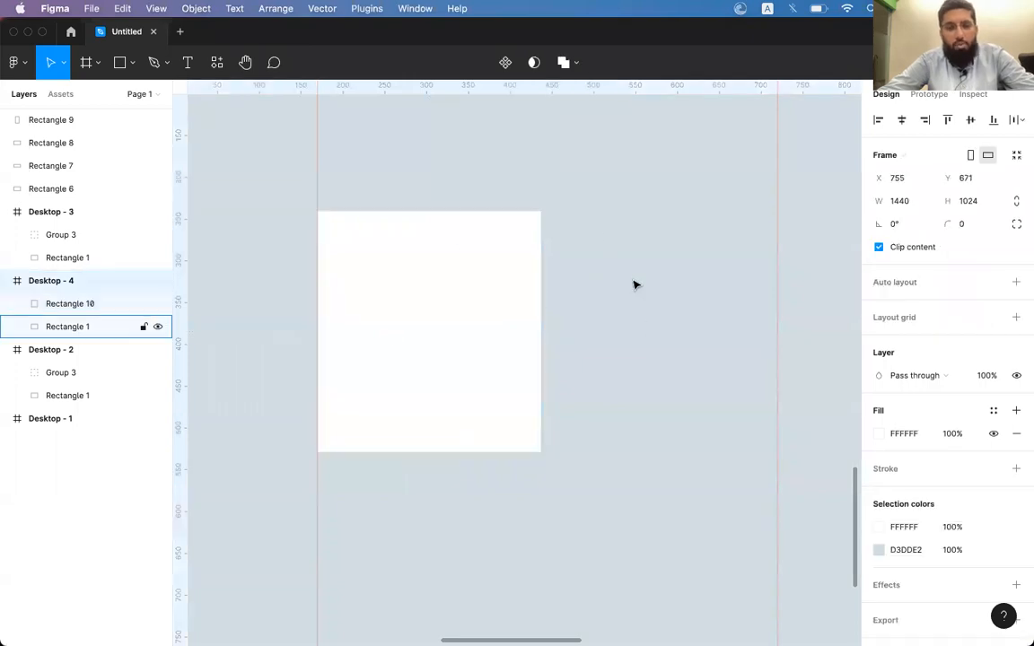
{"action": "left_click", "coordinate": [639, 259]}
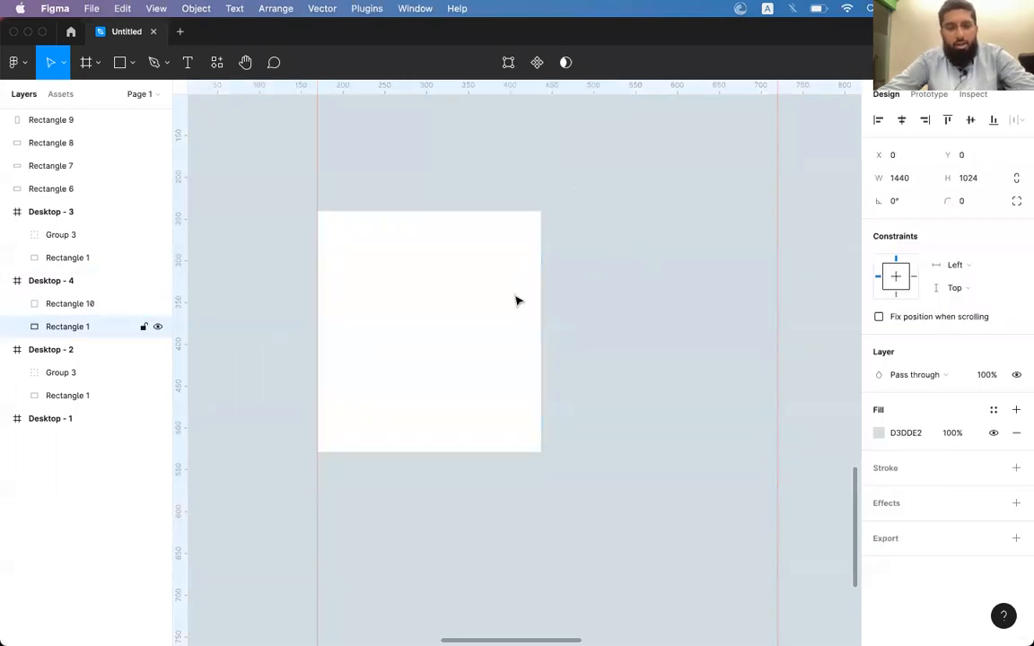
{"action": "left_click", "coordinate": [484, 300]}
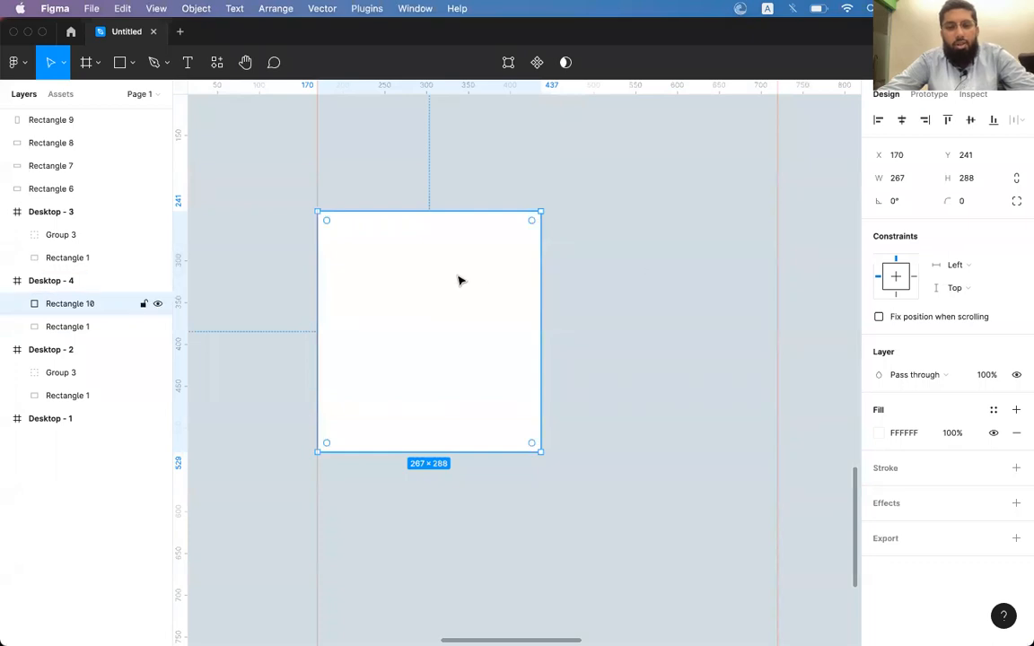
{"action": "mouse_move", "coordinate": [530, 226]}
{"action": "left_mouse_down"}
{"action": "mouse_move", "coordinate": [513, 240]}
{"action": "mouse_move", "coordinate": [527, 228]}
{"action": "left_mouse_up"}
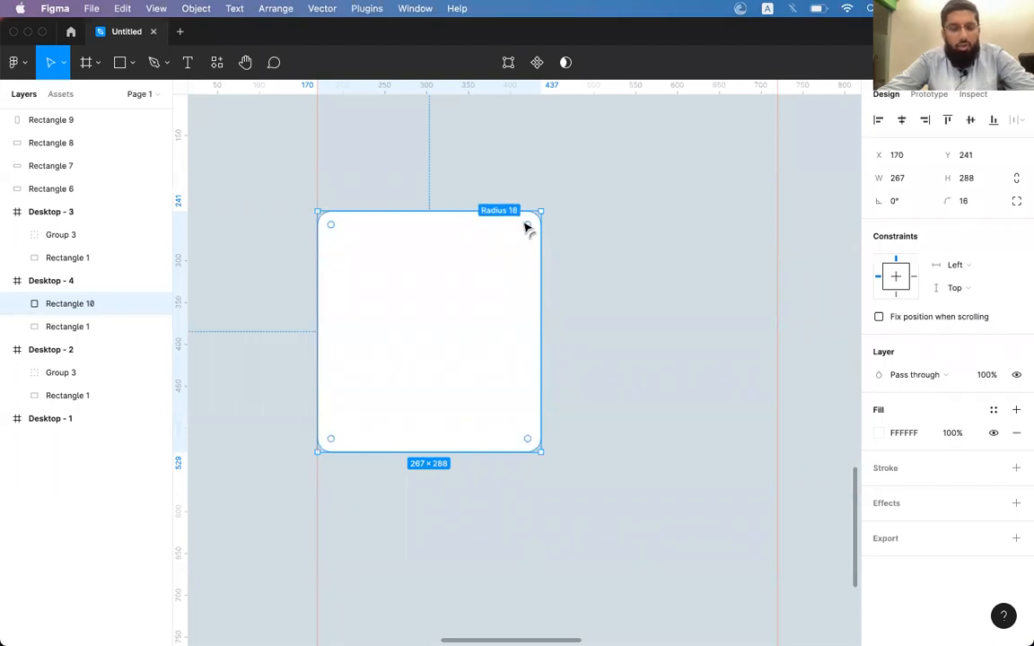
{"action": "left_click_drag", "start_coordinate": [528, 228], "coordinate": [526, 233]}
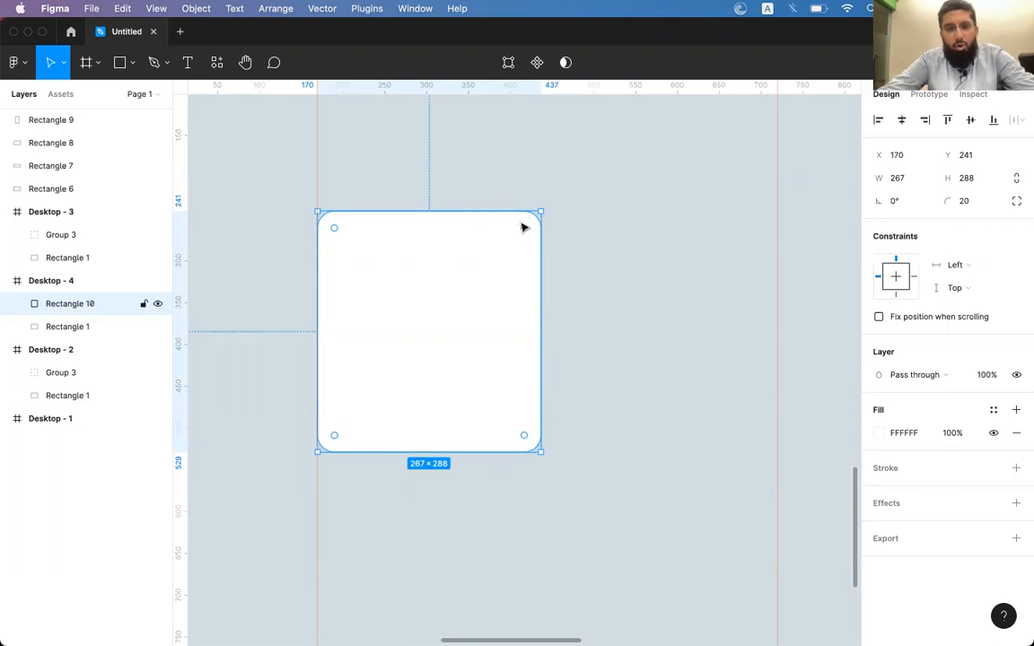
{"action": "left_click", "coordinate": [974, 201]}
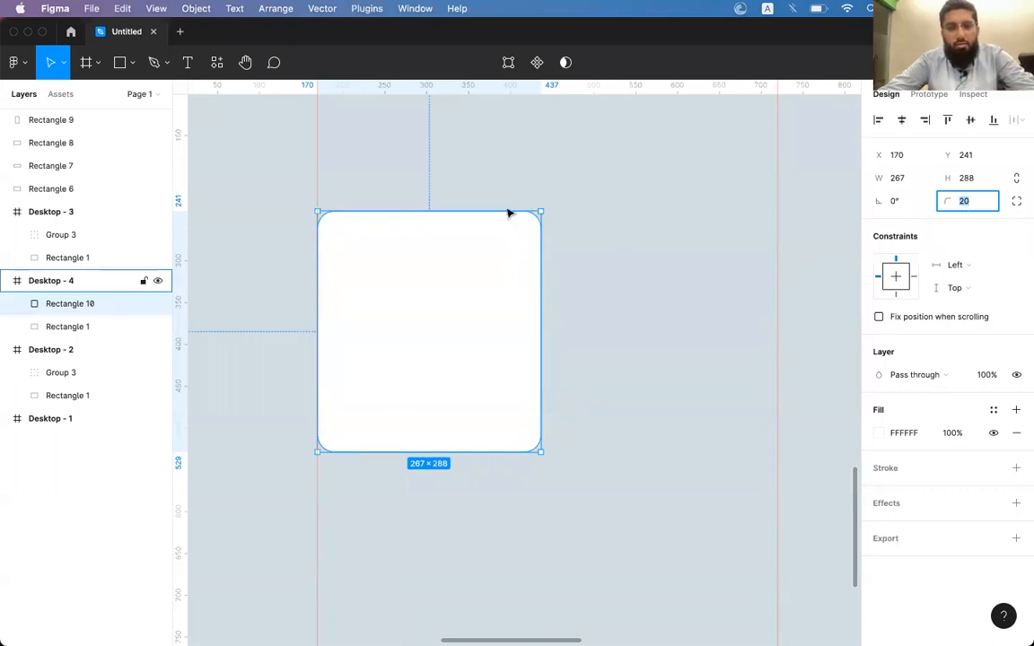
{"action": "mouse_move", "coordinate": [524, 229]}
{"action": "left_mouse_down"}
{"action": "mouse_move", "coordinate": [448, 355]}
{"action": "mouse_move", "coordinate": [539, 205]}
{"action": "mouse_move", "coordinate": [496, 264]}
{"action": "mouse_move", "coordinate": [524, 232]}
{"action": "left_mouse_up"}
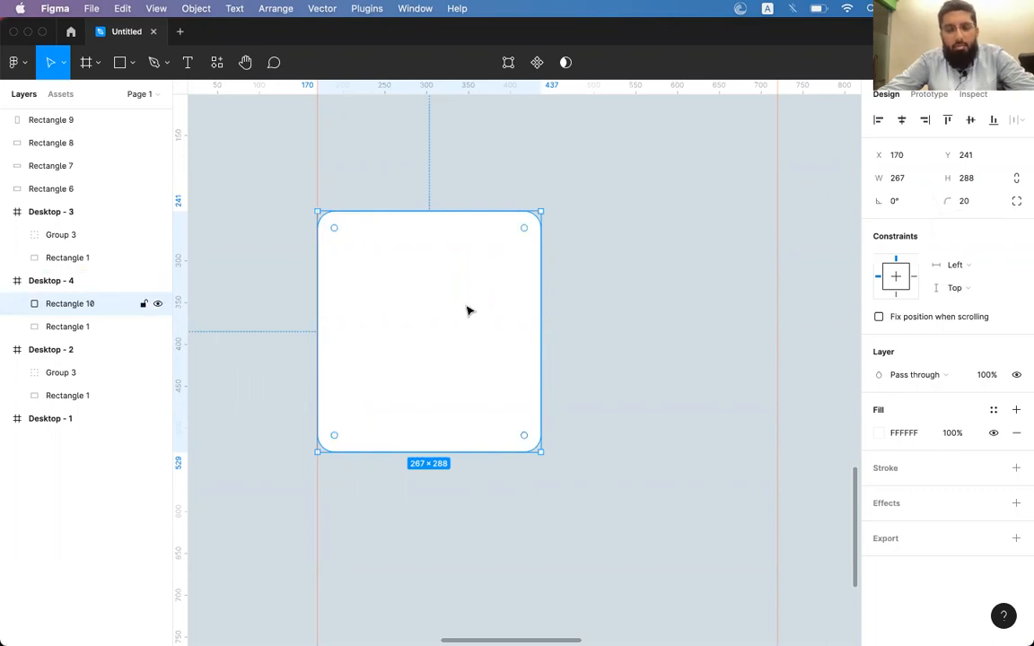
Step: Stretch the white rectangle downward to a height of 349 and move it up to Y 186, keeping X 170
{"action": "scroll", "coordinate": [467, 311], "scroll_direction": "down", "scroll_amount": 2}
{"action": "left_click_drag", "start_coordinate": [423, 409], "coordinate": [422, 460]}
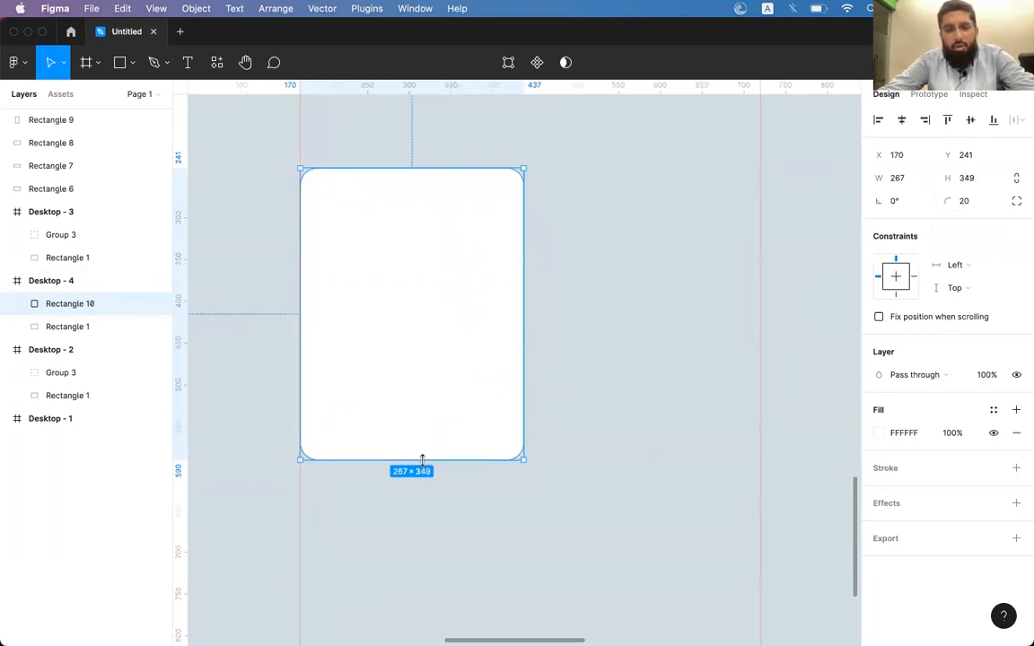
{"action": "key", "text": "super+Tab"}
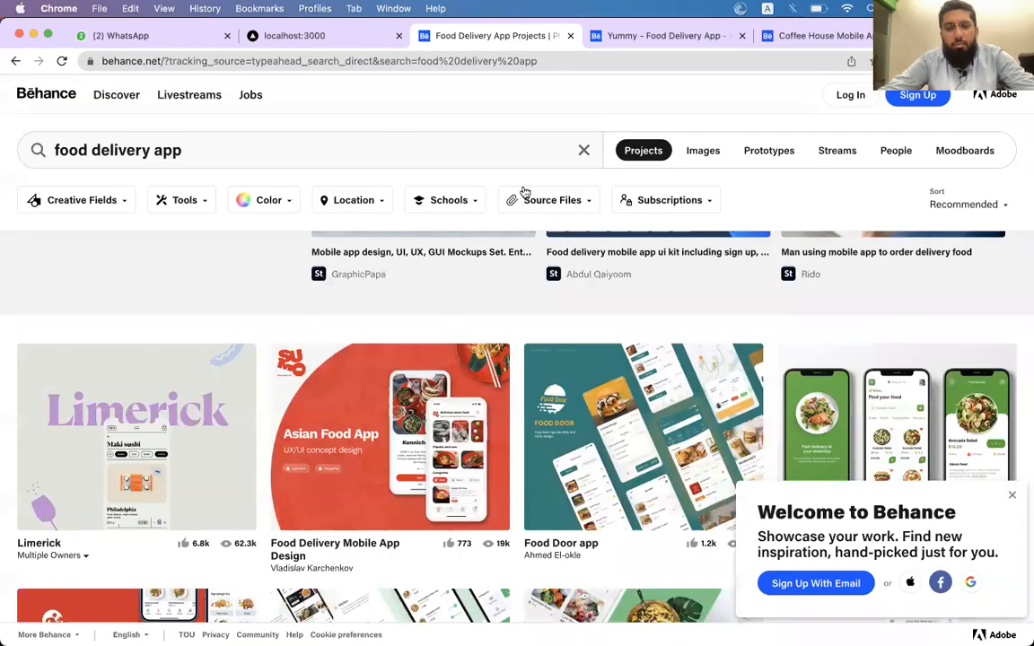
{"action": "key", "text": "super+Tab"}
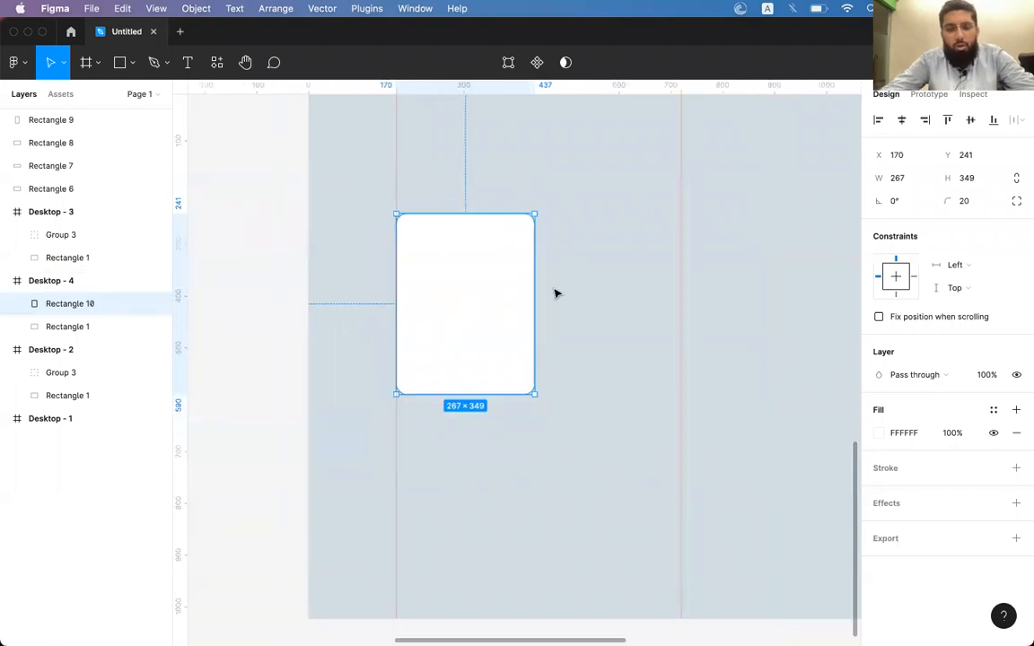
{"action": "key", "text": "shift+0"}
{"action": "scroll", "coordinate": [554, 294], "scroll_direction": "up", "scroll_amount": 5}
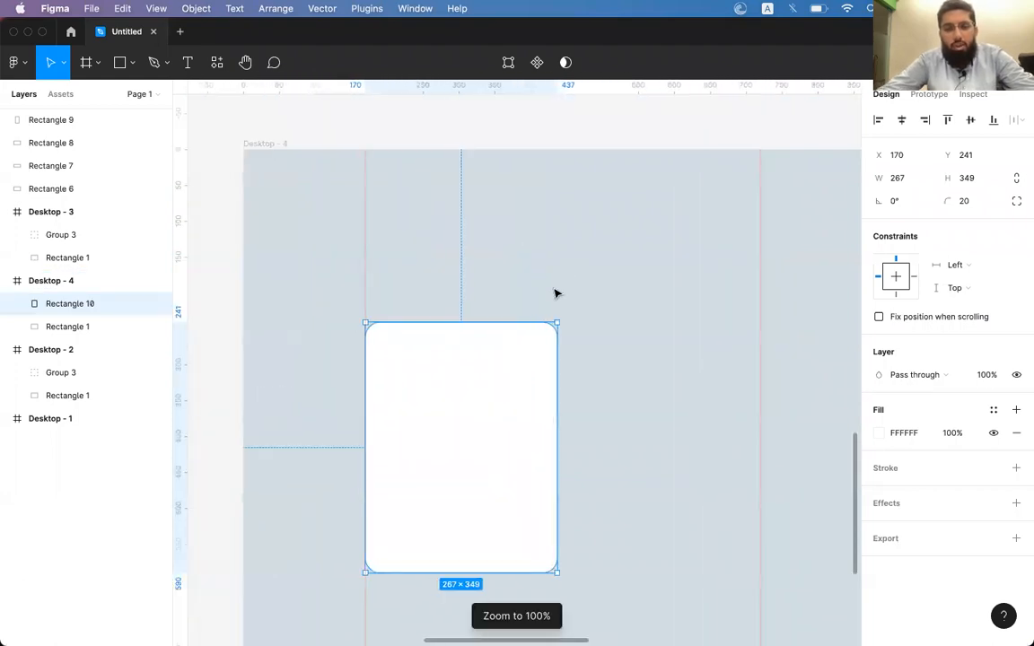
{"action": "left_click_drag", "start_coordinate": [485, 388], "coordinate": [482, 368]}
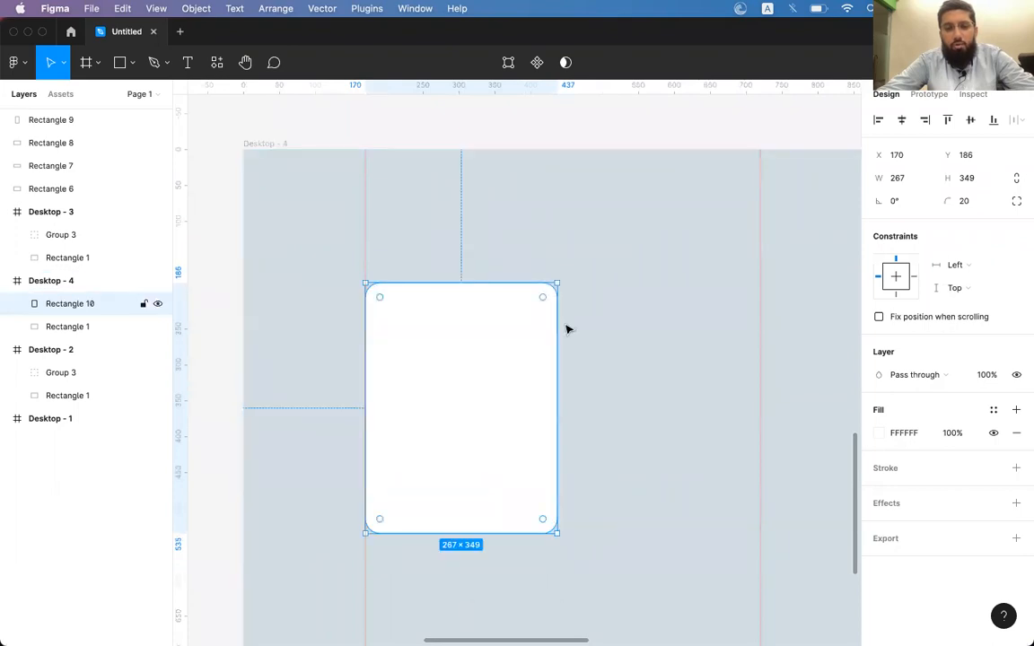
Step: Switch to Chrome and search Google Images for "cosmetic product" in a new tab
{"action": "key", "text": "super+Tab"}
{"action": "key", "text": "super+t"}
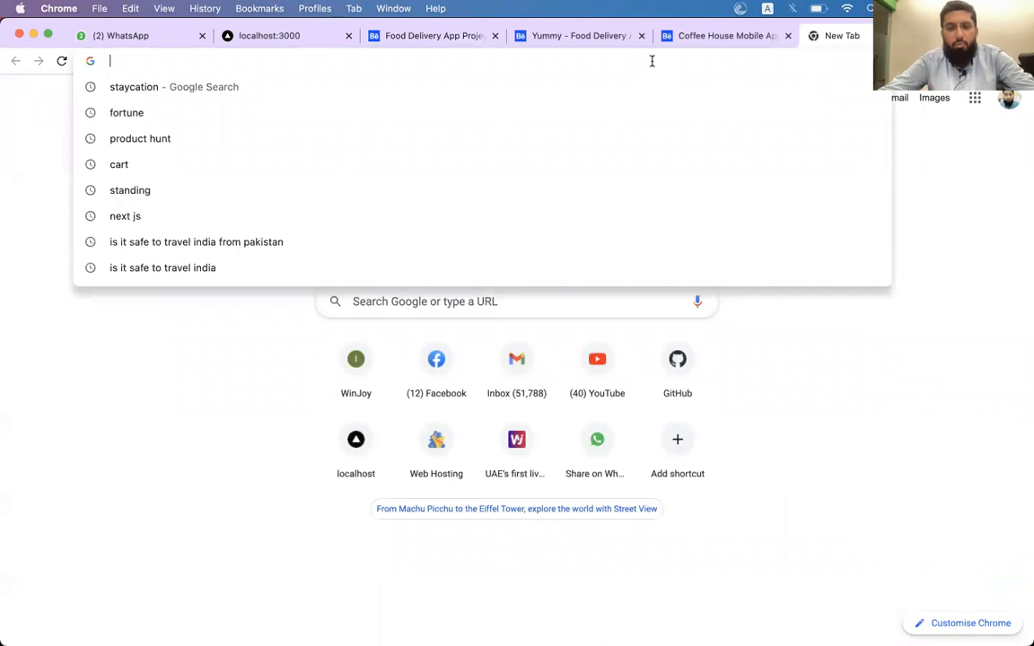
{"action": "type", "text": "cosmetic"}
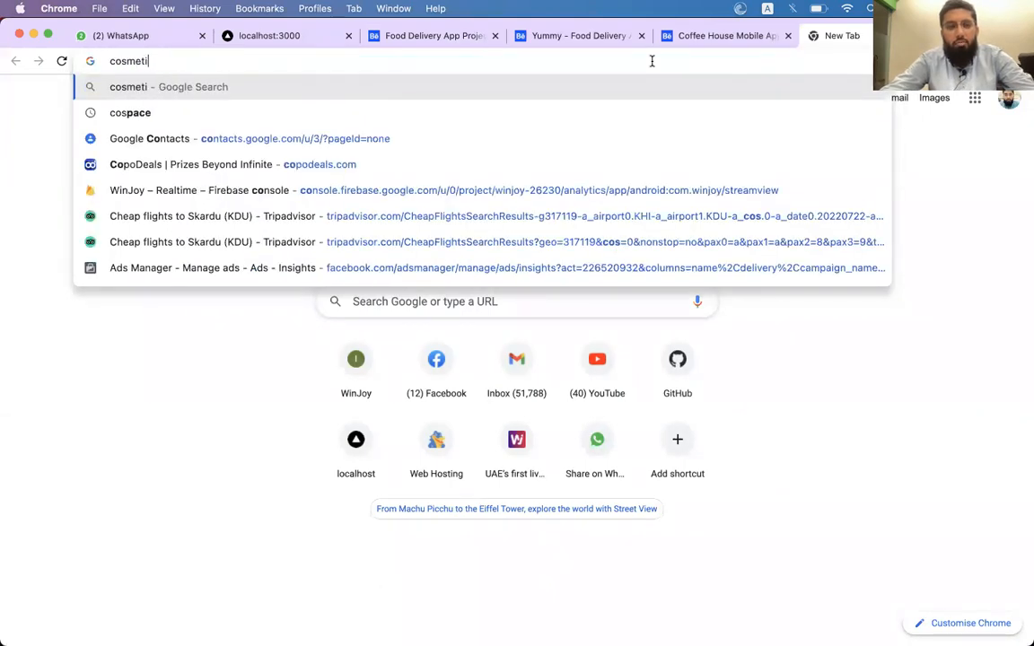
{"action": "key", "text": "Return"}
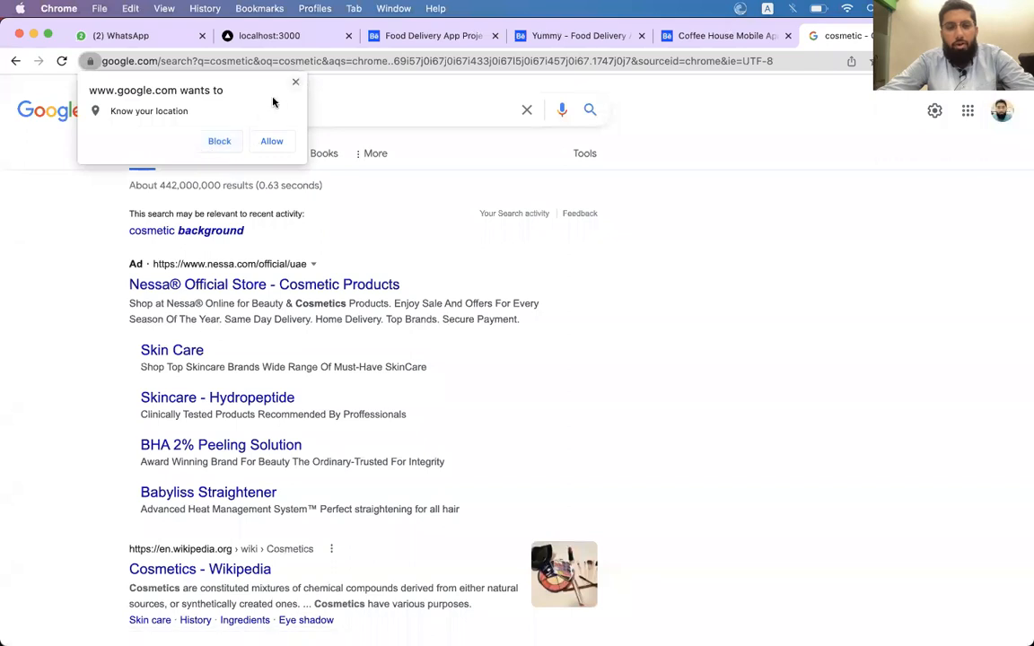
{"action": "left_click", "coordinate": [257, 113]}
{"action": "type", "text": "product"}
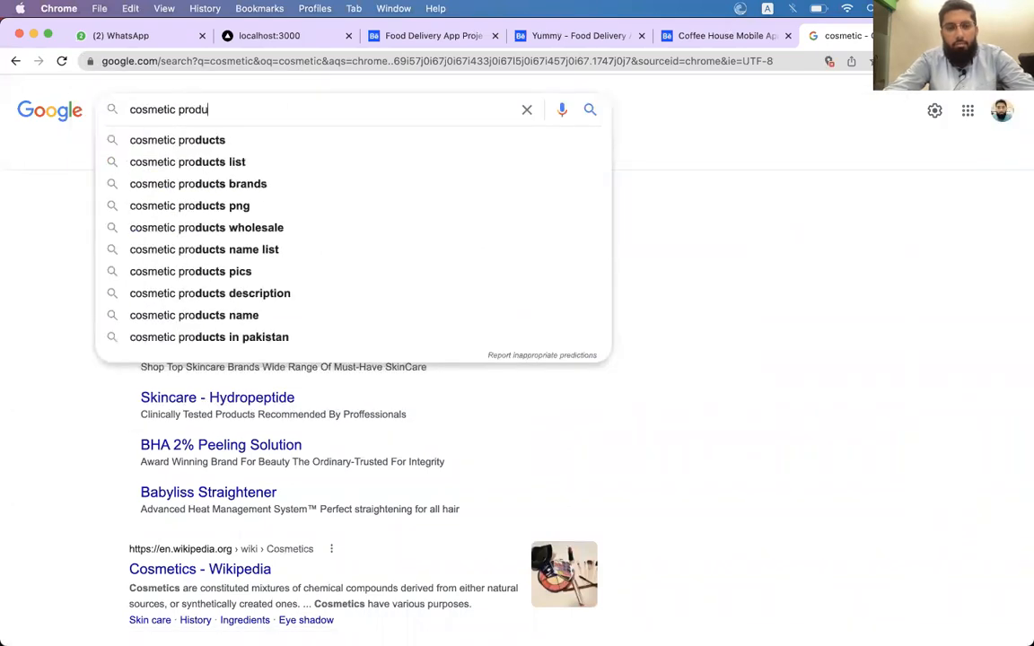
{"action": "key", "text": "Return"}
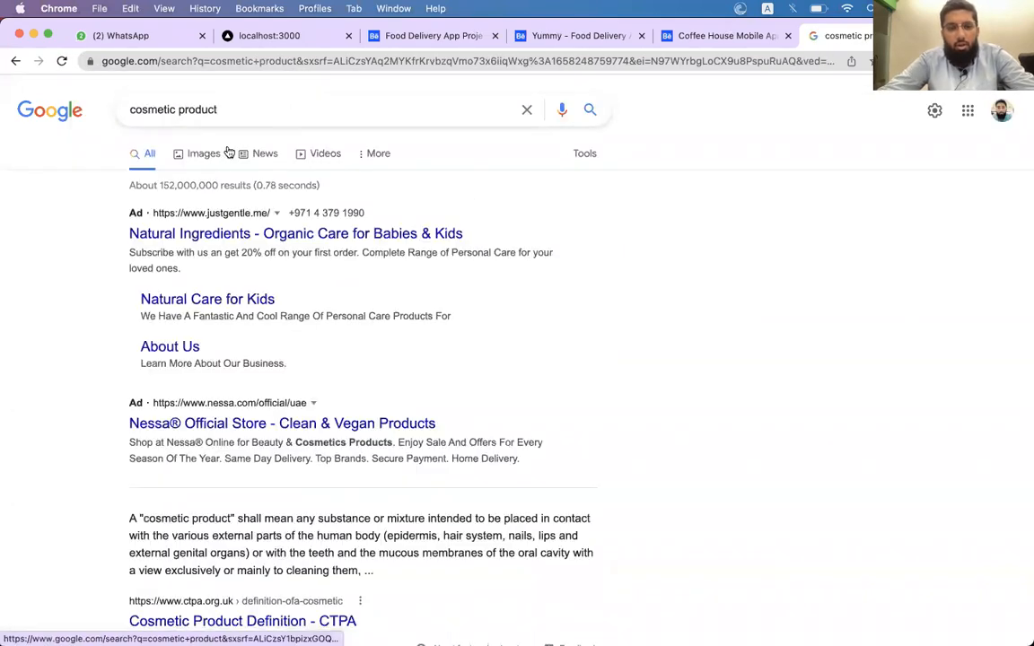
{"action": "left_click", "coordinate": [205, 153]}
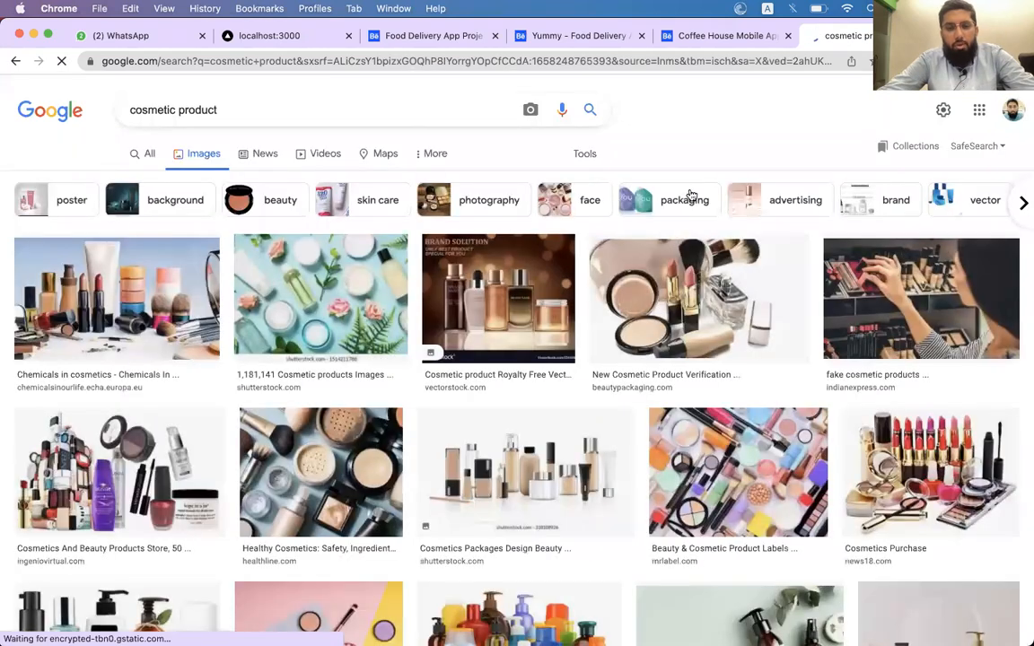
{"action": "scroll", "coordinate": [313, 282], "scroll_direction": "down", "scroll_amount": 3}
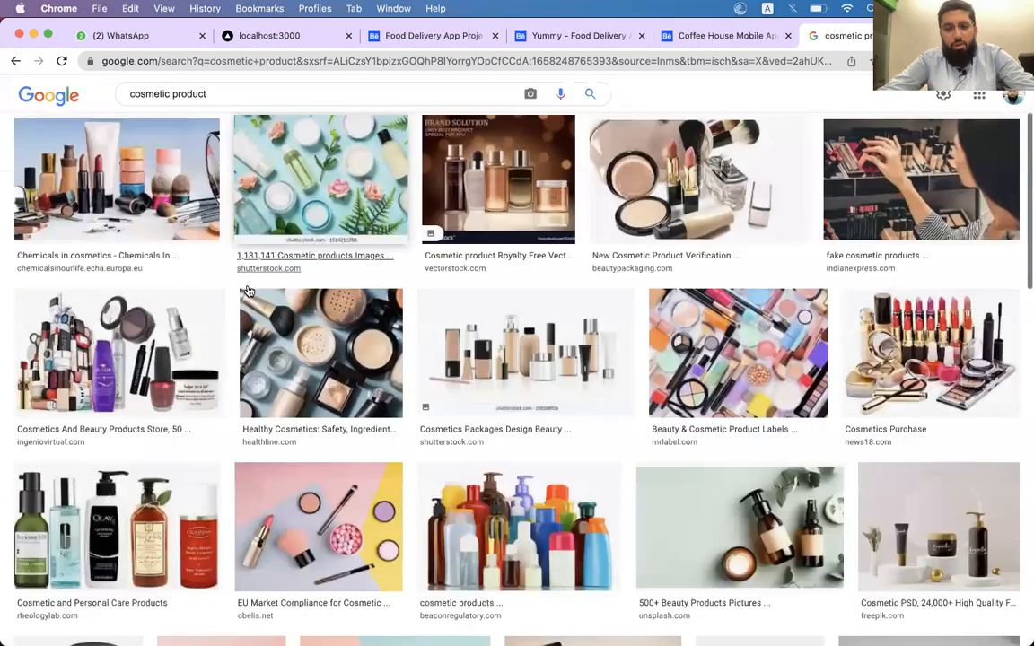
Step: Copy the Freepik cosmetic image showing a dark tube, jar and pump bottle on white podiums, and return to Figma
{"action": "left_click", "coordinate": [898, 351]}
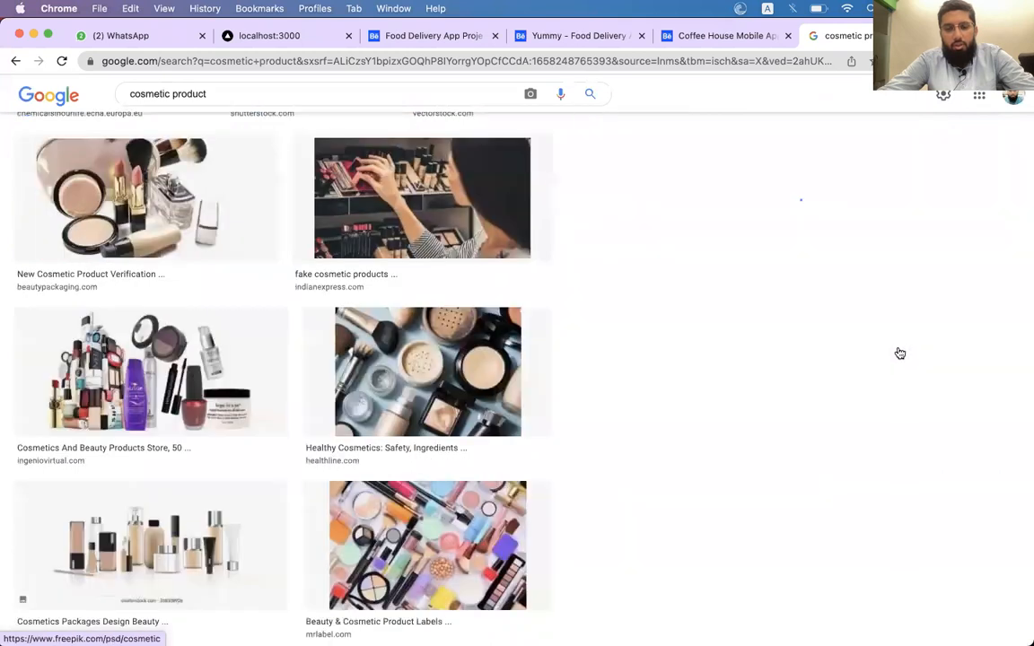
{"action": "right_click", "coordinate": [742, 319]}
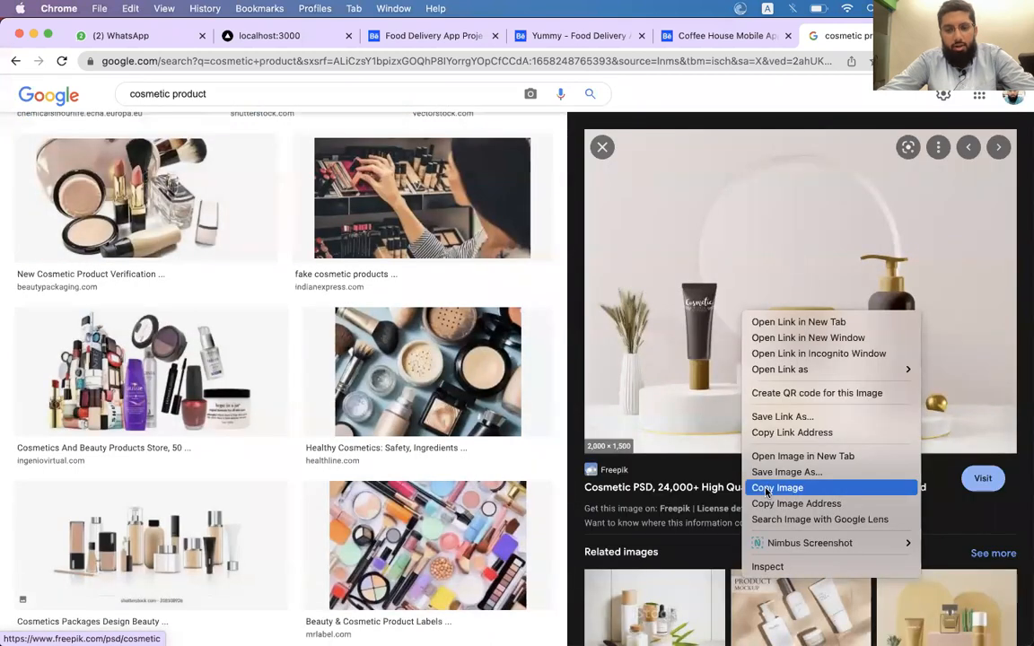
{"action": "left_click", "coordinate": [767, 489]}
{"action": "key", "text": "super+Tab"}
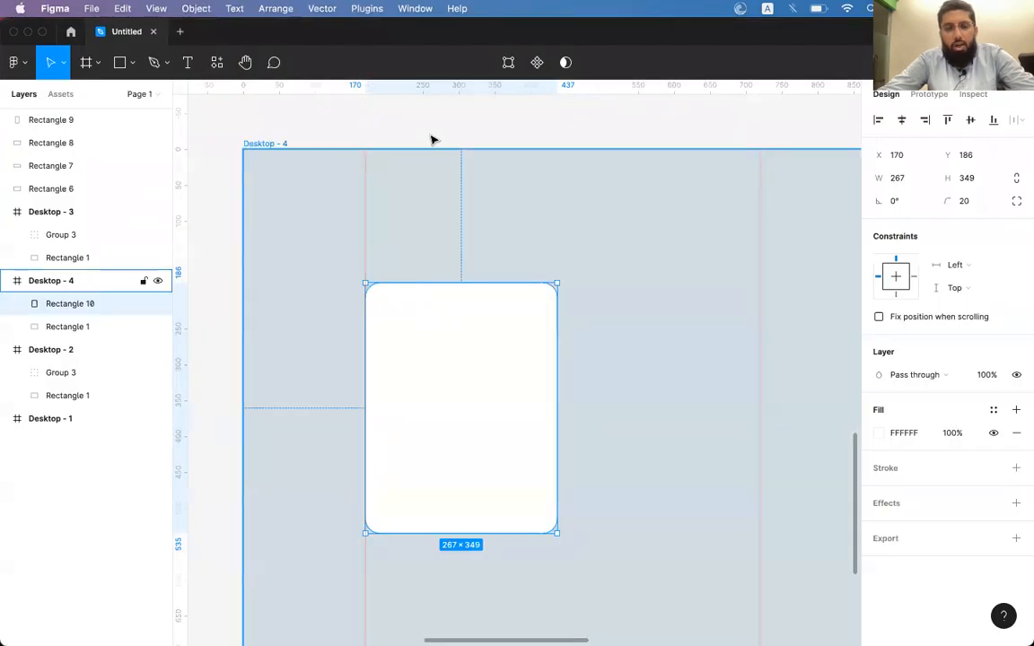
{"action": "key", "text": "super+Tab"}
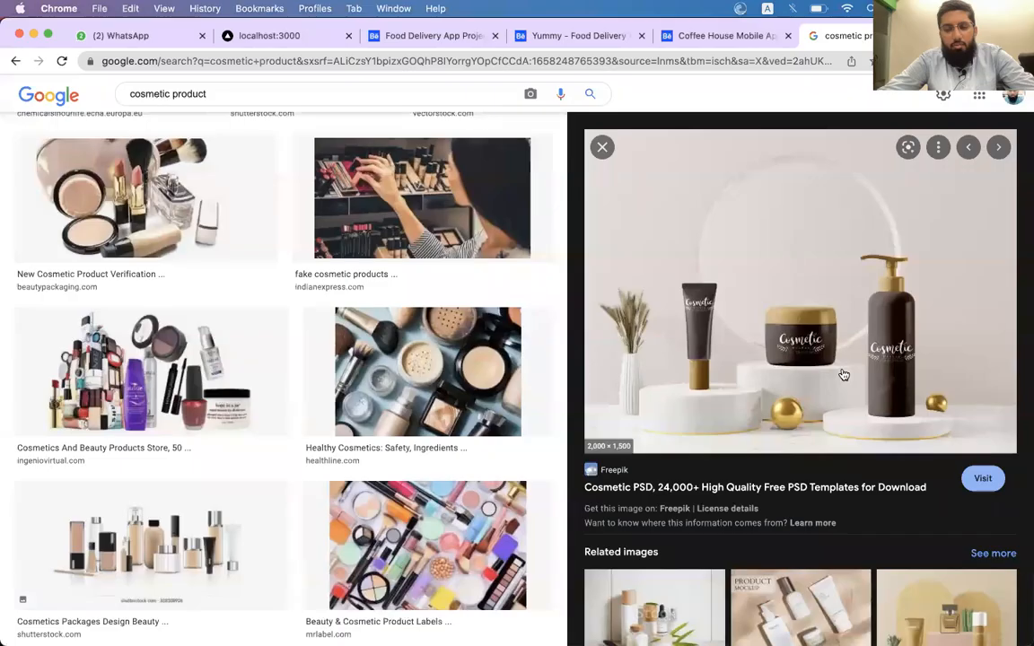
{"action": "right_click", "coordinate": [812, 325]}
{"action": "left_click", "coordinate": [831, 492]}
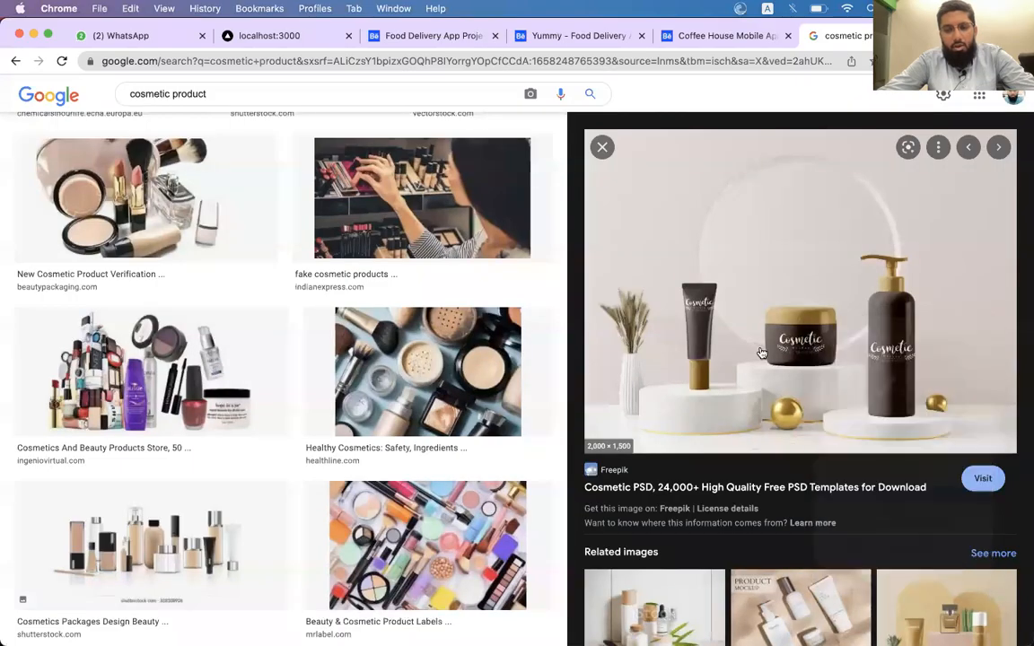
{"action": "scroll", "coordinate": [761, 297], "scroll_direction": "down", "scroll_amount": 1}
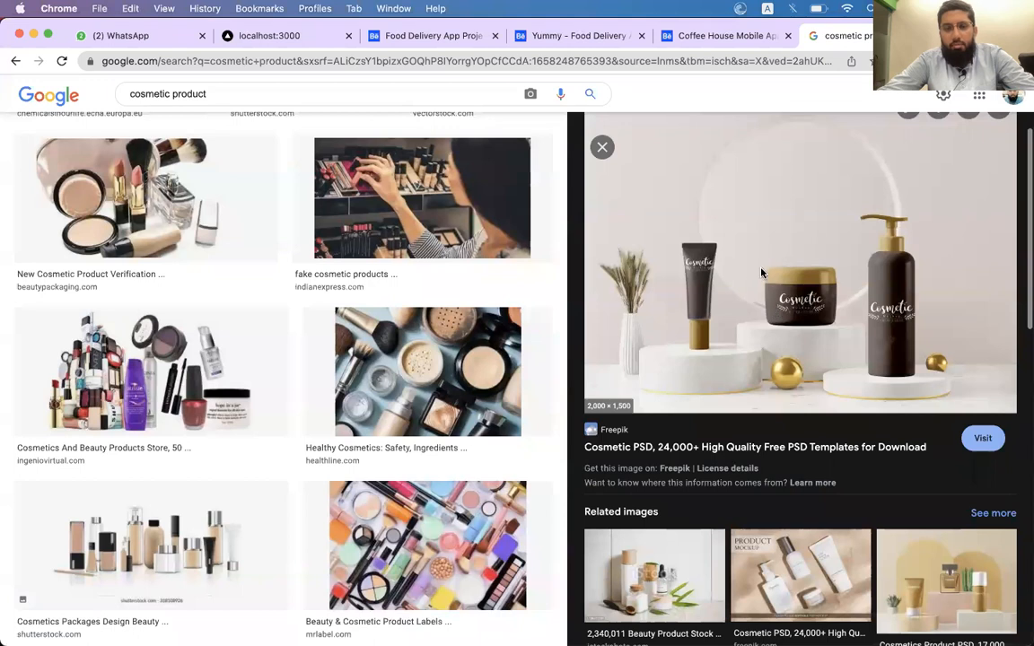
{"action": "right_click", "coordinate": [761, 273]}
{"action": "left_click", "coordinate": [739, 278]}
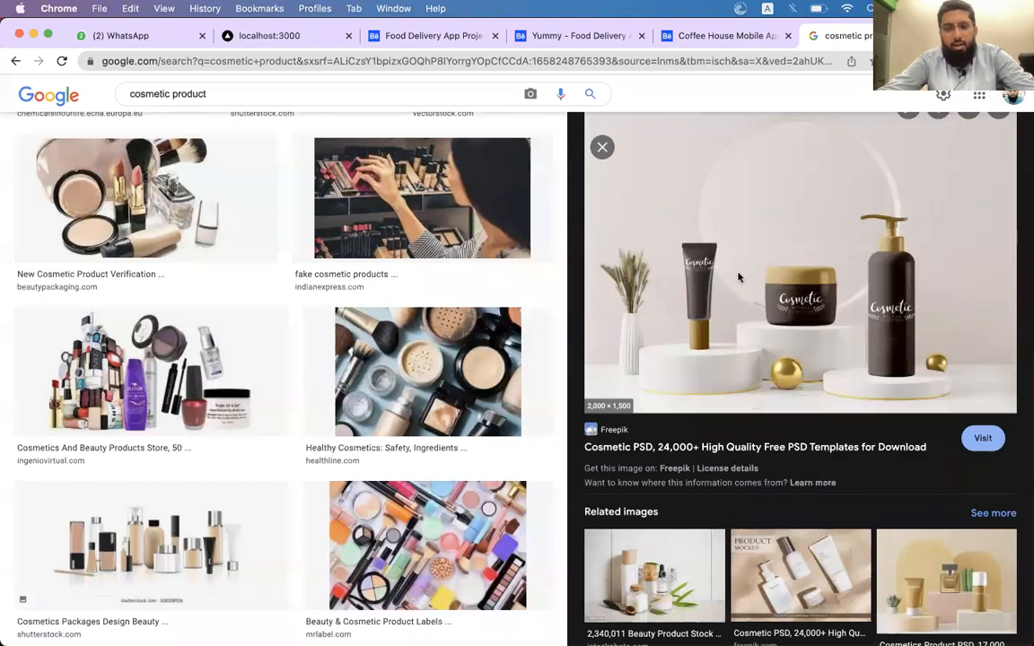
{"action": "right_click", "coordinate": [739, 278]}
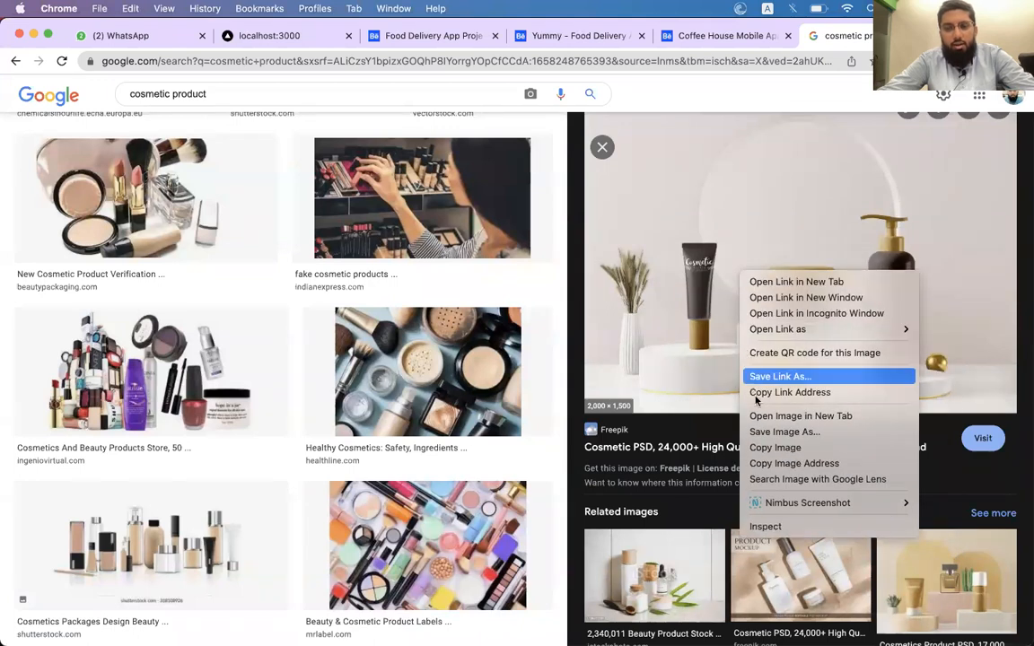
{"action": "left_click", "coordinate": [766, 447]}
{"action": "key", "text": "super+Tab"}
Step: Try duplicating the white card at X 246, Y 186, discard the copy, and reselect the original card
{"action": "key", "text": "super+d"}
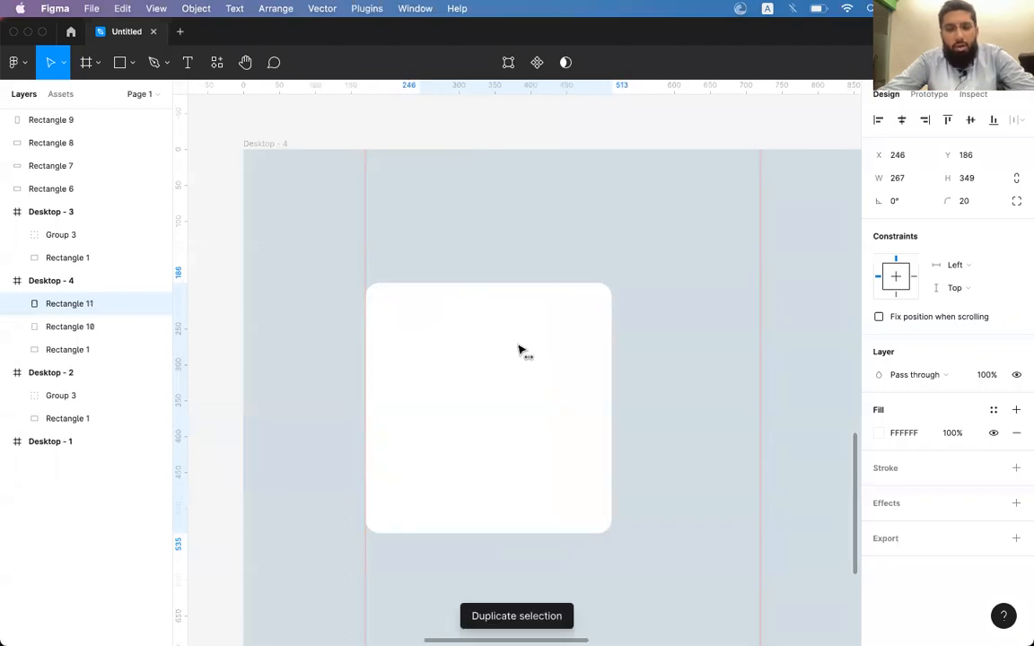
{"action": "key", "text": "Delete"}
{"action": "left_click", "coordinate": [486, 350]}
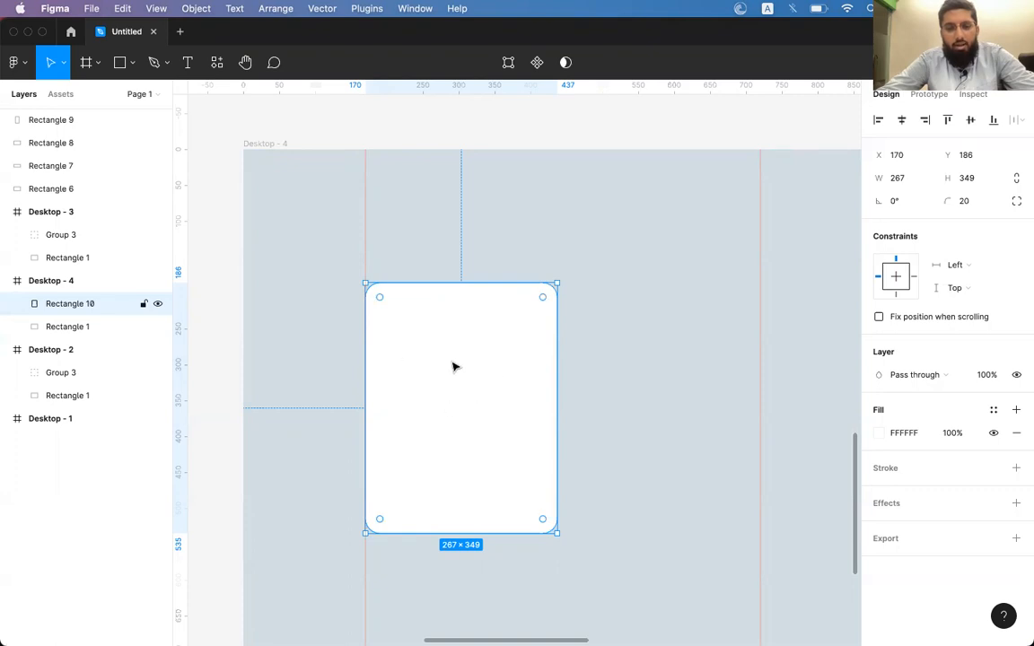
{"action": "left_click_drag", "start_coordinate": [443, 366], "coordinate": [510, 363]}
{"action": "key", "text": "super+z"}
{"action": "key", "text": "super+z"}
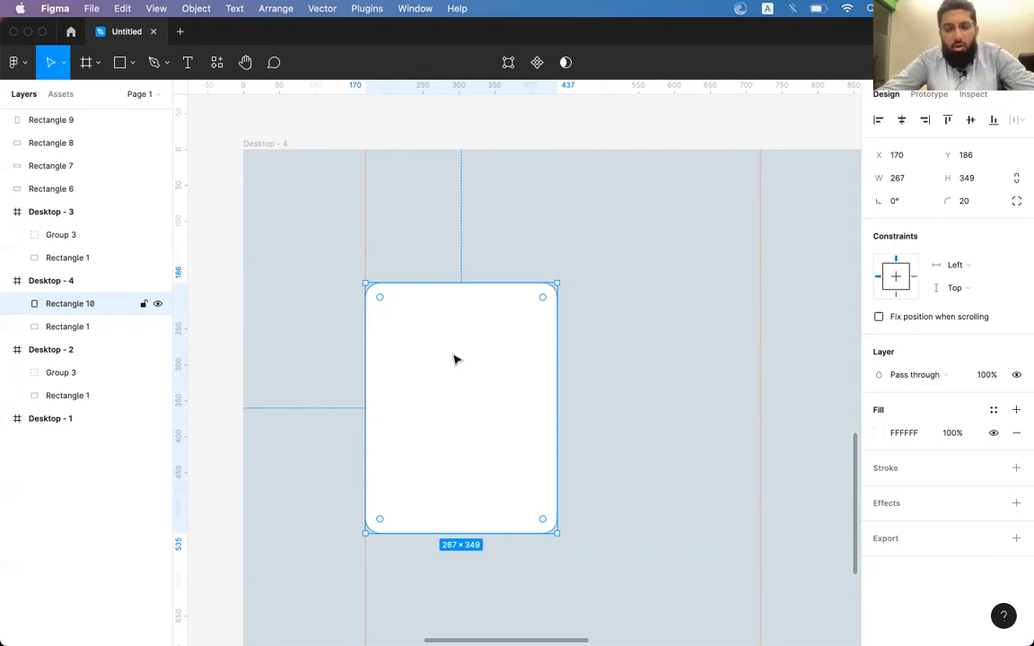
Step: Try placing a duplicate of the white card directly beside the original, delete the copy and reselect the original card
{"action": "key", "text": "super+d"}
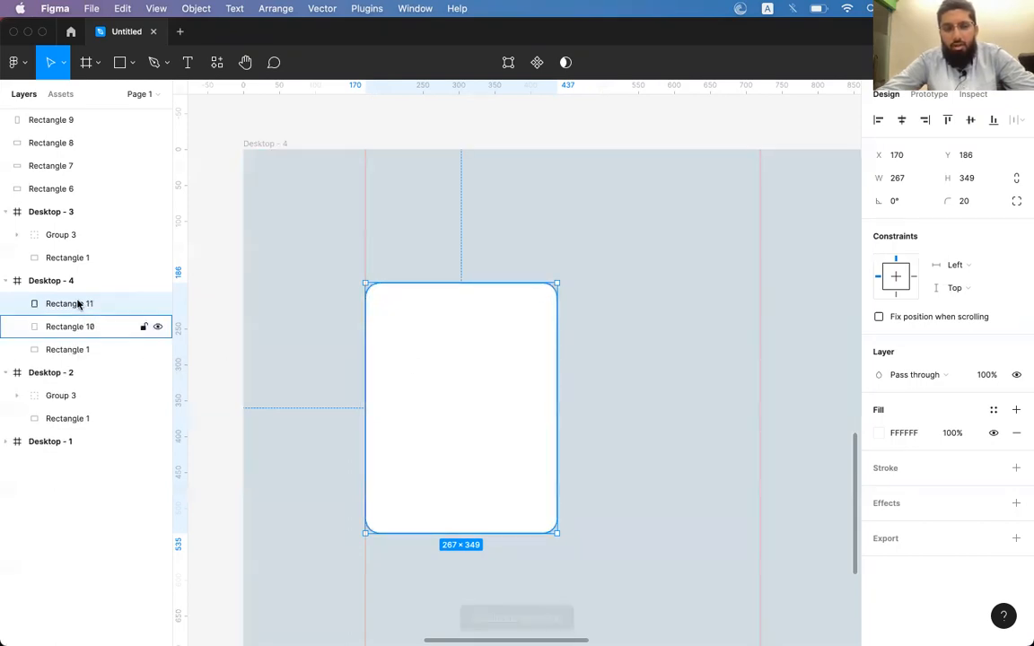
{"action": "left_click_drag", "start_coordinate": [453, 388], "coordinate": [718, 359]}
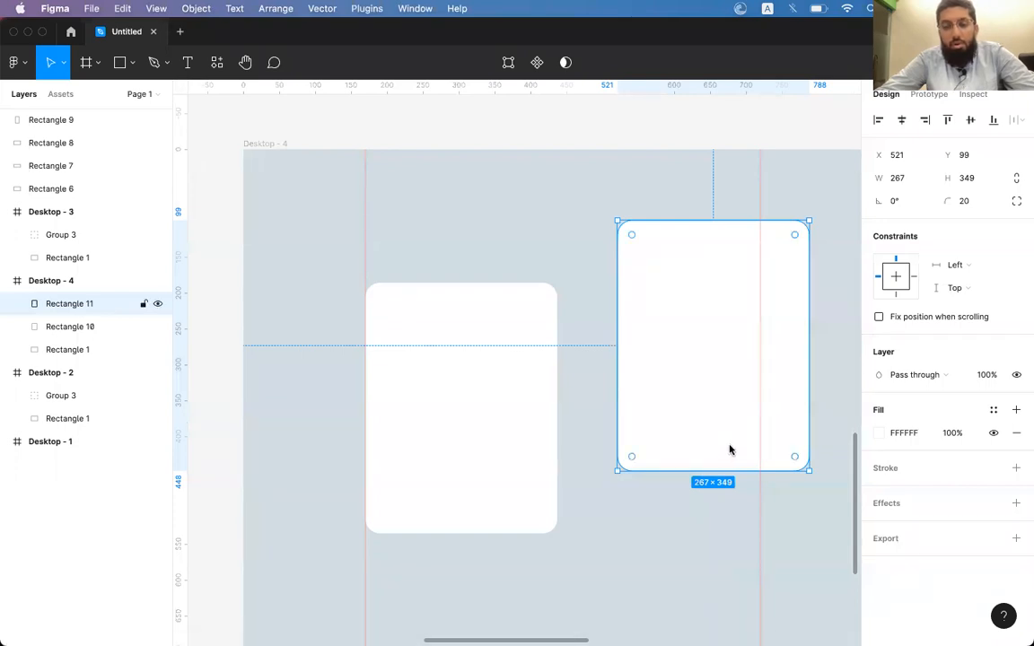
{"action": "left_click_drag", "start_coordinate": [690, 332], "coordinate": [631, 387]}
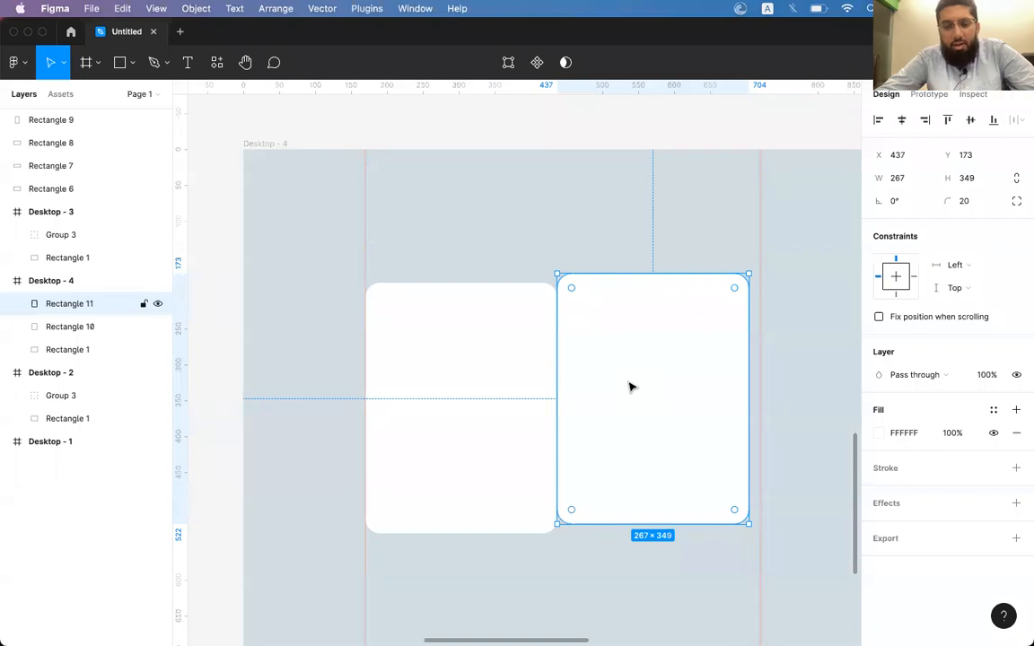
{"action": "left_click_drag", "start_coordinate": [631, 388], "coordinate": [637, 396]}
{"action": "left_click", "coordinate": [510, 373]}
{"action": "left_click", "coordinate": [654, 377]}
{"action": "key", "text": "Delete"}
{"action": "left_click", "coordinate": [511, 383]}
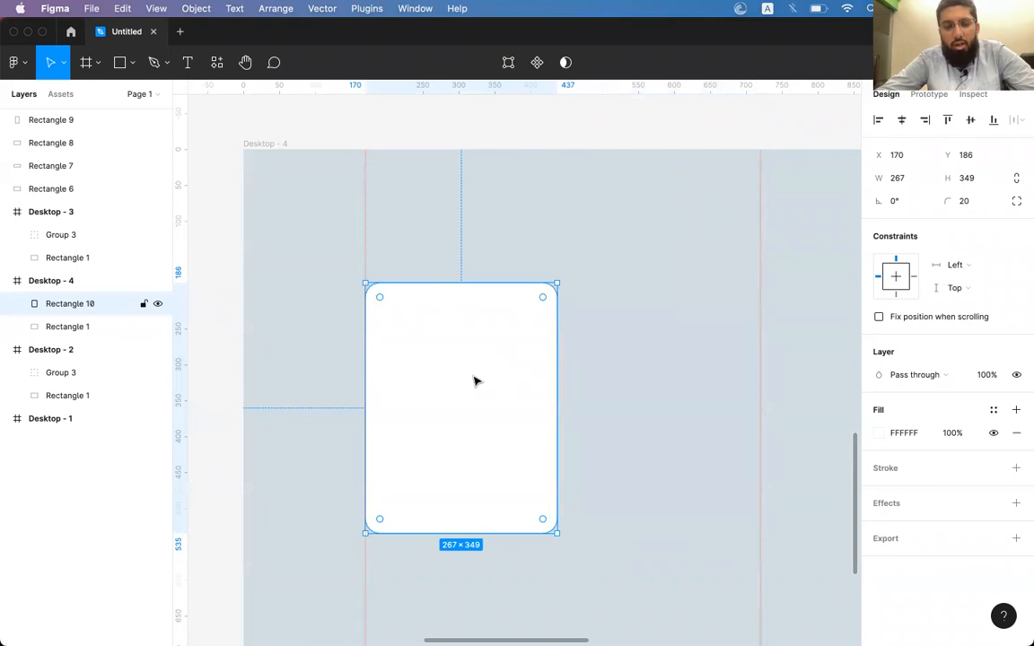
Step: Duplicate the white card in place, copy the Freepik cosmetic image again in Chrome, and return to Figma
{"action": "key", "text": "super+d"}
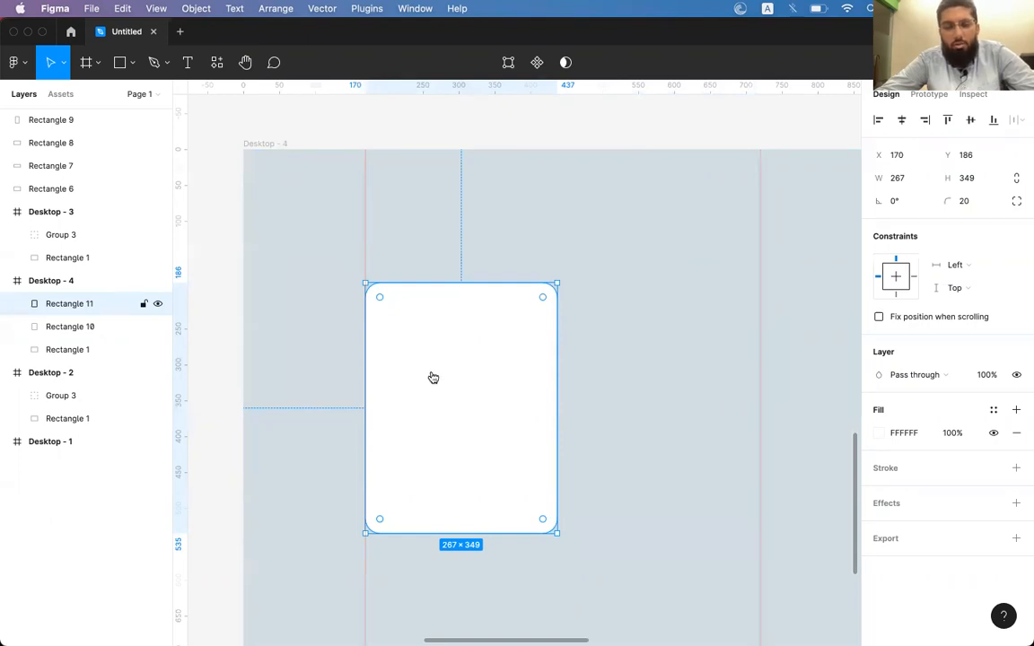
{"action": "key", "text": "super+Tab"}
{"action": "right_click", "coordinate": [749, 289]}
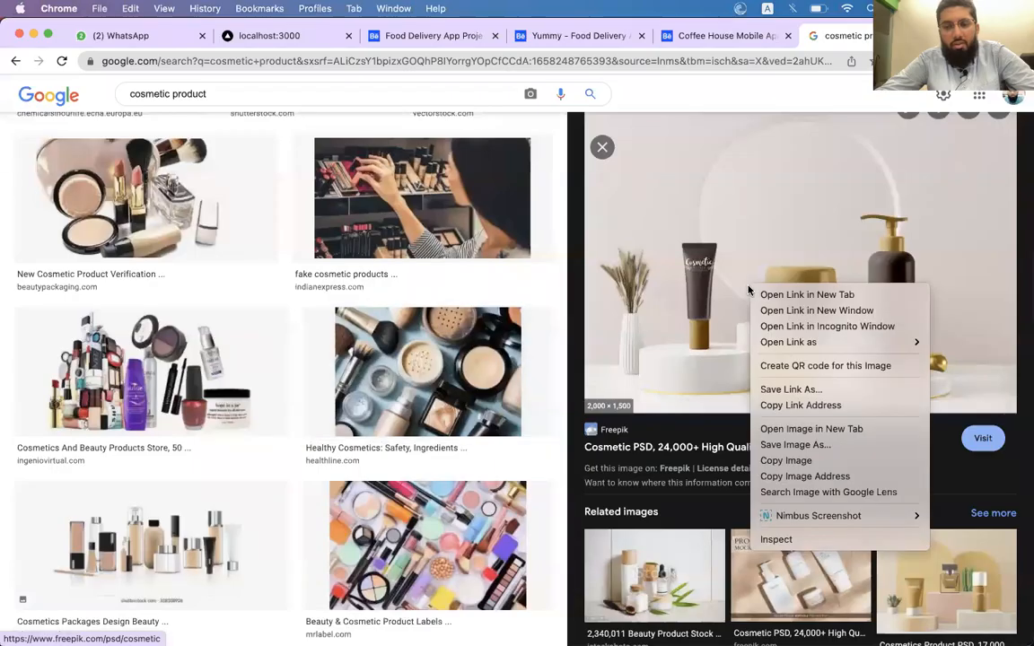
{"action": "left_click", "coordinate": [786, 461]}
{"action": "key", "text": "super+Tab"}
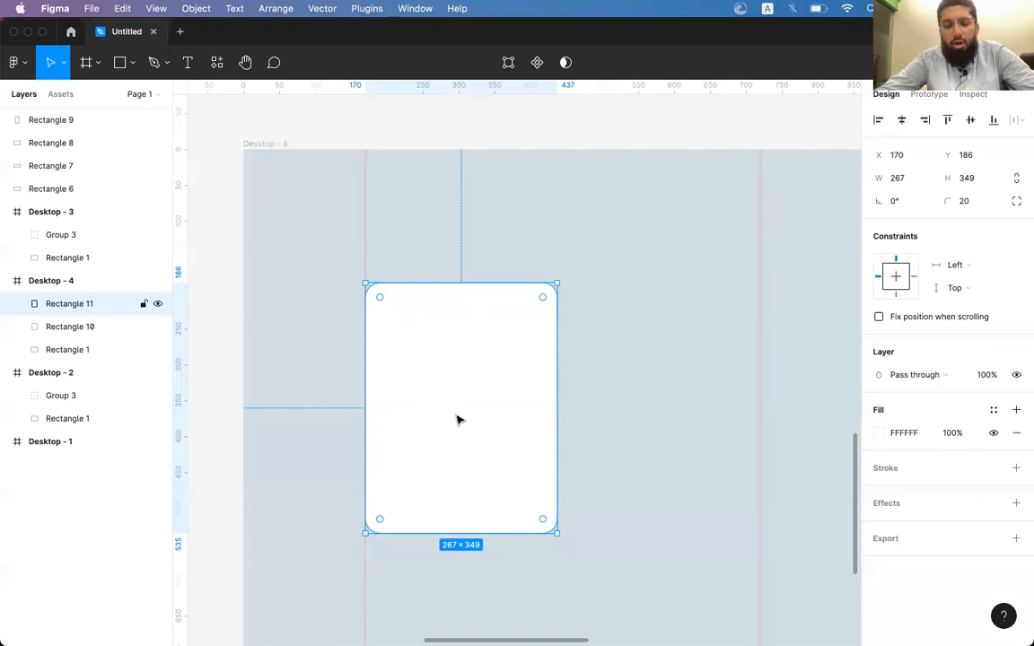
Step: Switch to Chrome and look through the cosmetic product results and related images for an alternative product picture
{"action": "key", "text": "super+Tab"}
{"action": "key", "text": "super+Tab"}
{"action": "key", "text": "super+Tab"}
{"action": "key", "text": "super+Tab"}
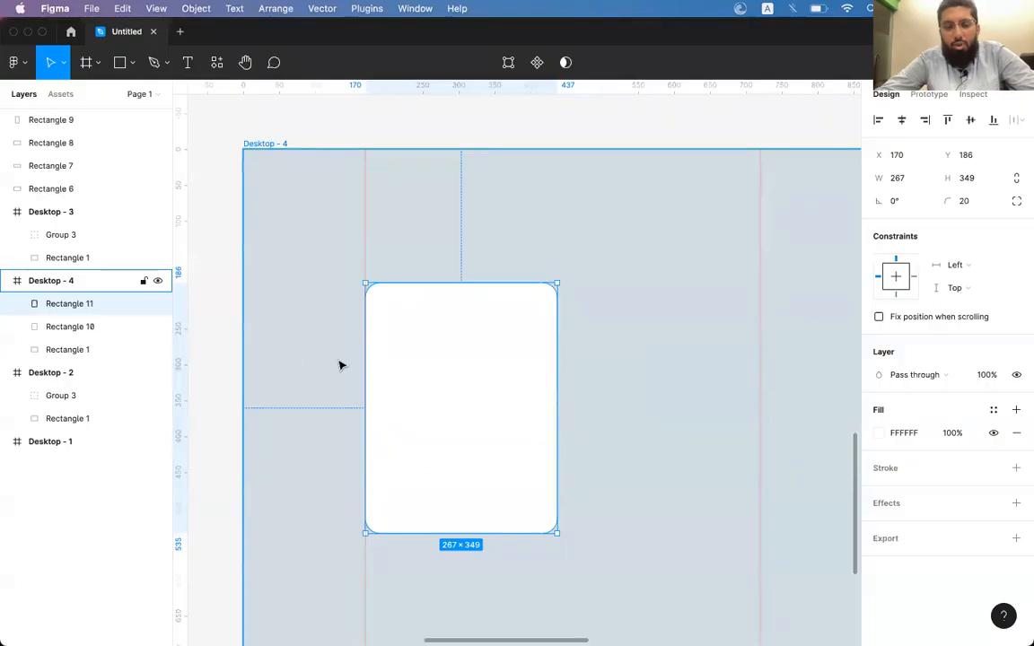
{"action": "key", "text": "super+Tab"}
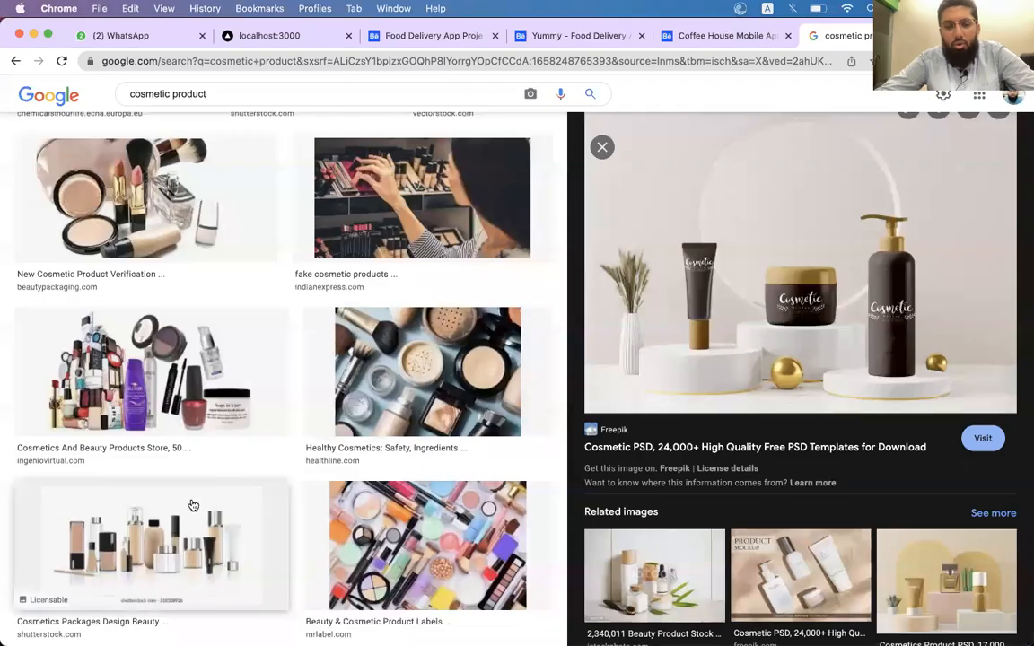
{"action": "left_click", "coordinate": [166, 453]}
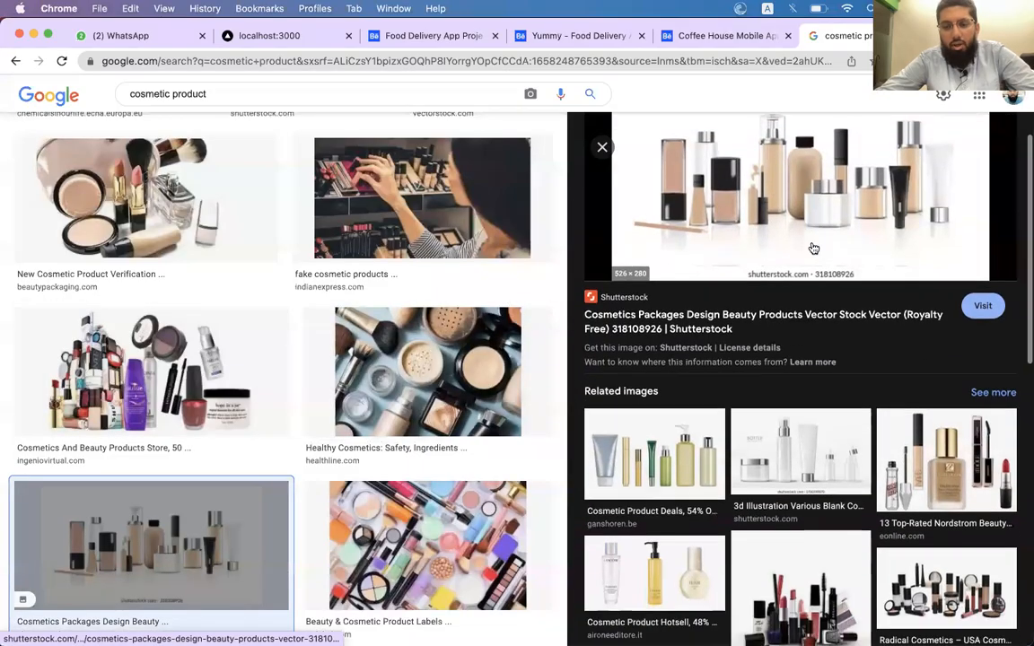
{"action": "left_click", "coordinate": [731, 454]}
{"action": "scroll", "coordinate": [698, 332], "scroll_direction": "down", "scroll_amount": 1}
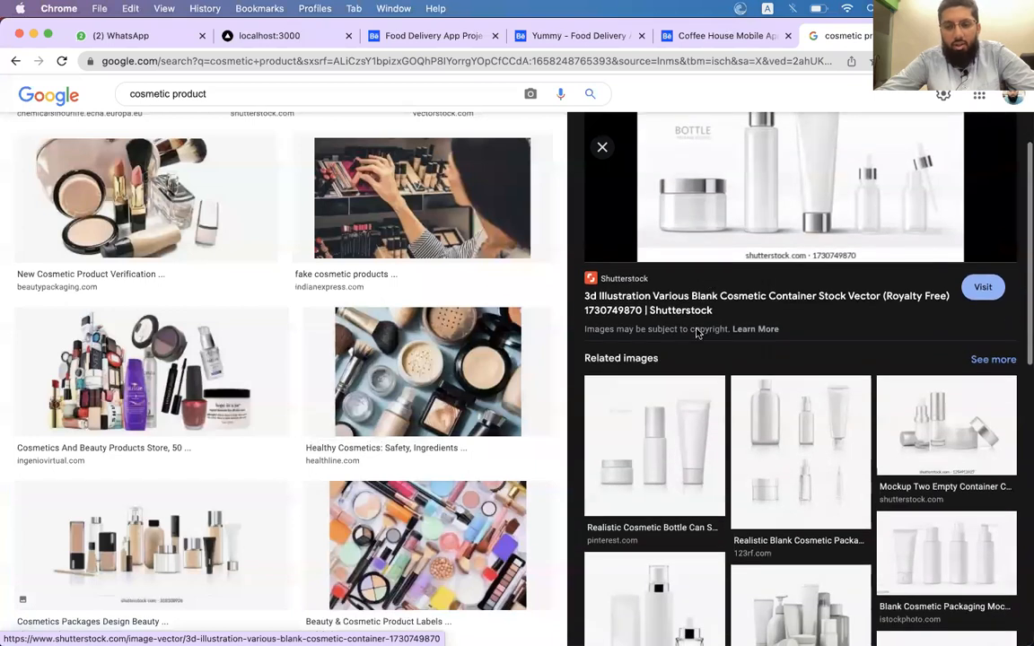
{"action": "left_click", "coordinate": [662, 462]}
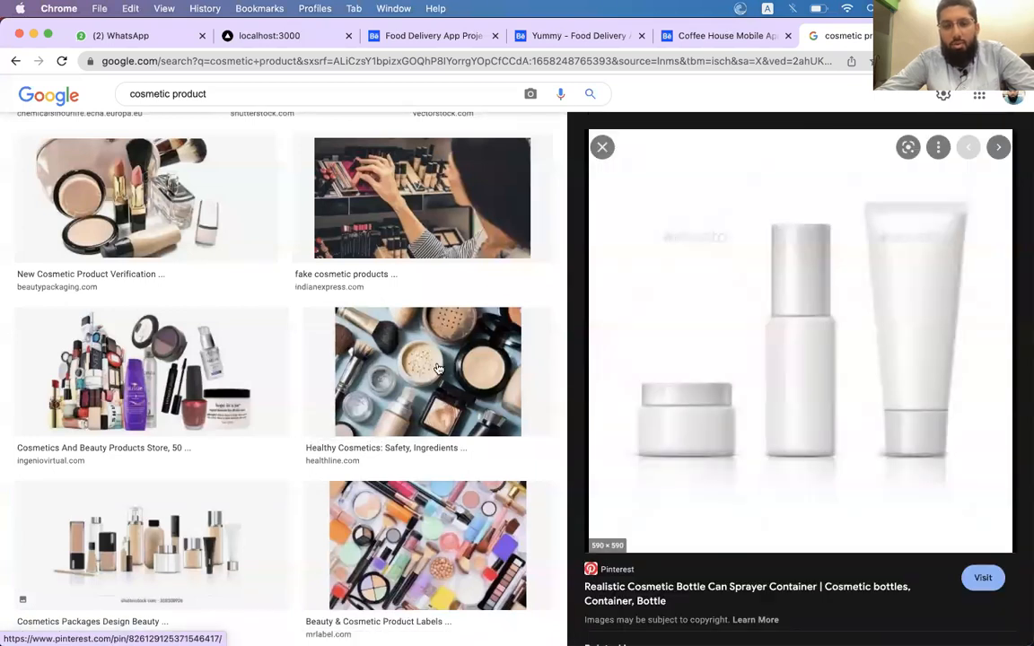
{"action": "scroll", "coordinate": [427, 350], "scroll_direction": "up", "scroll_amount": 2}
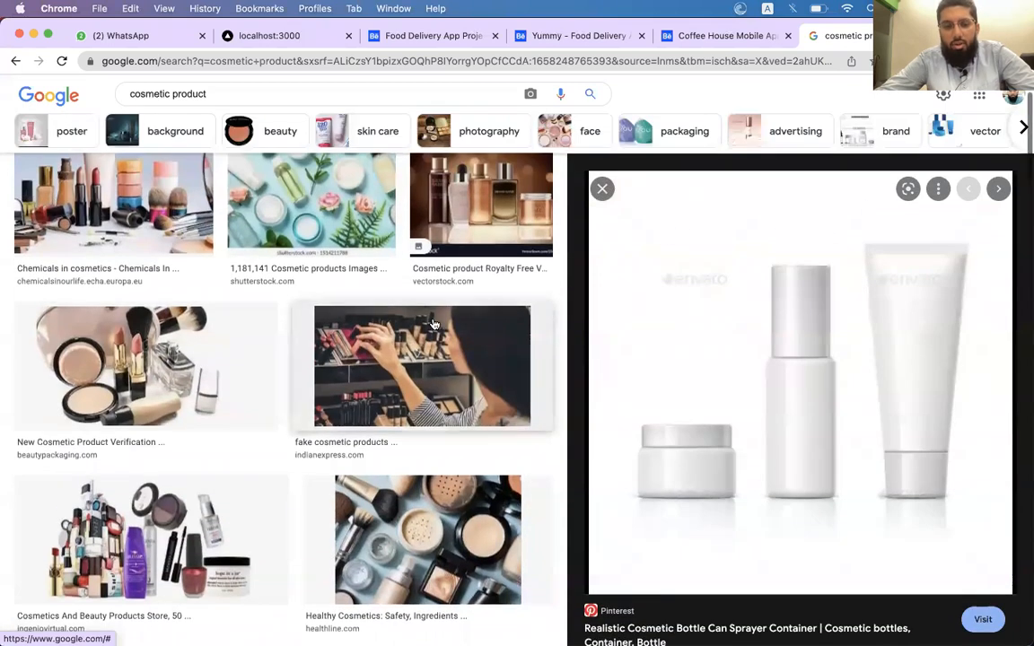
{"action": "scroll", "coordinate": [428, 348], "scroll_direction": "down", "scroll_amount": 4}
{"action": "scroll", "coordinate": [434, 323], "scroll_direction": "down", "scroll_amount": 5}
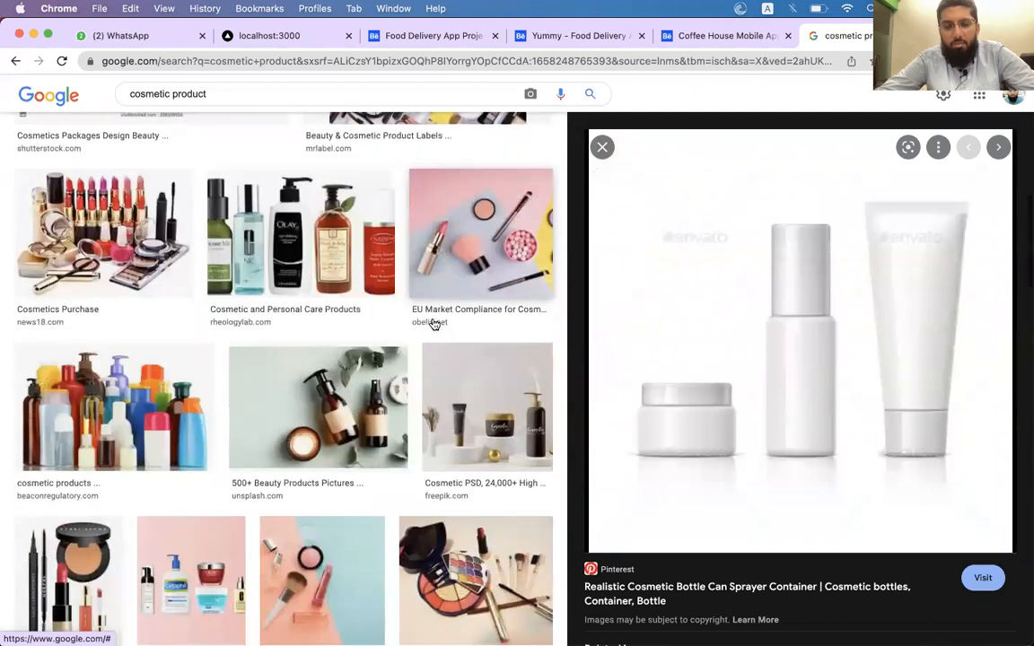
Step: Copy the Good Housekeeping image of five skincare products on a pink background, and return to Figma
{"action": "left_click", "coordinate": [191, 435]}
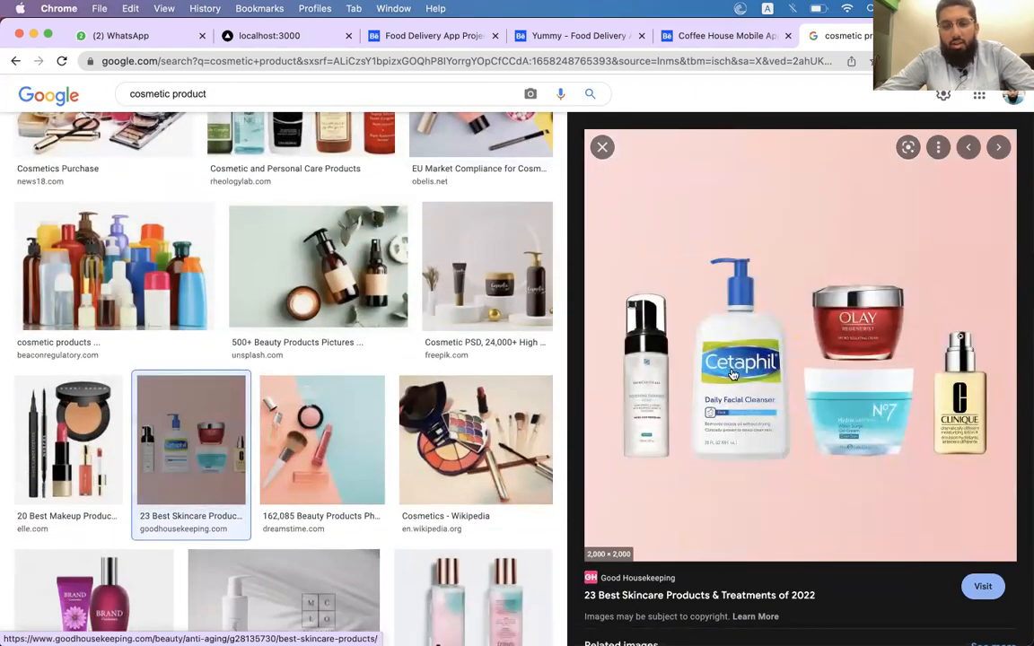
{"action": "right_click", "coordinate": [768, 330]}
{"action": "left_click", "coordinate": [781, 503]}
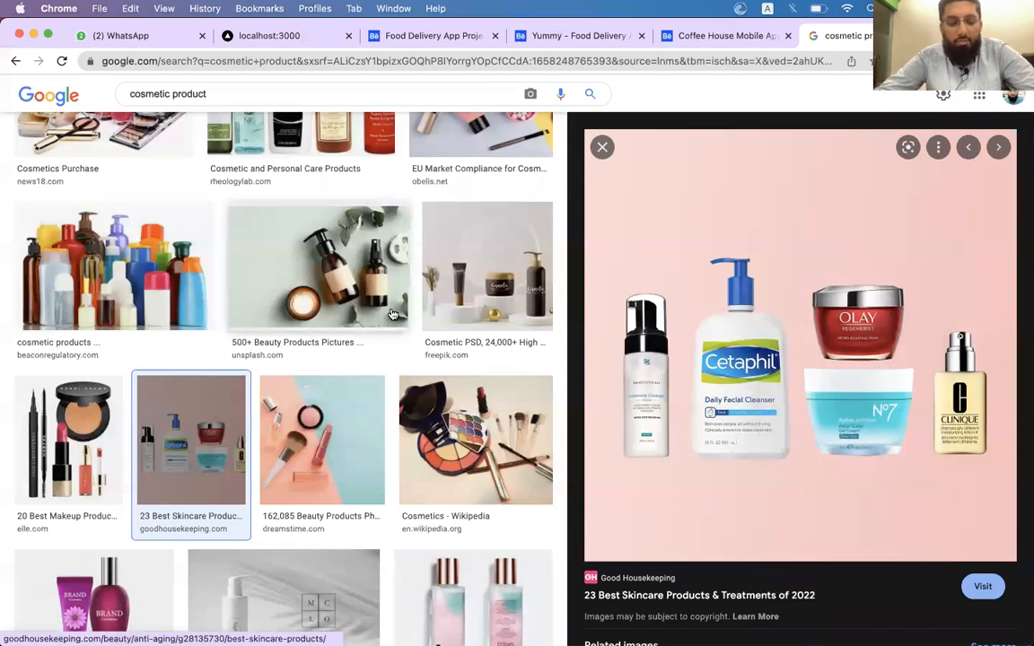
{"action": "right_click", "coordinate": [627, 279]}
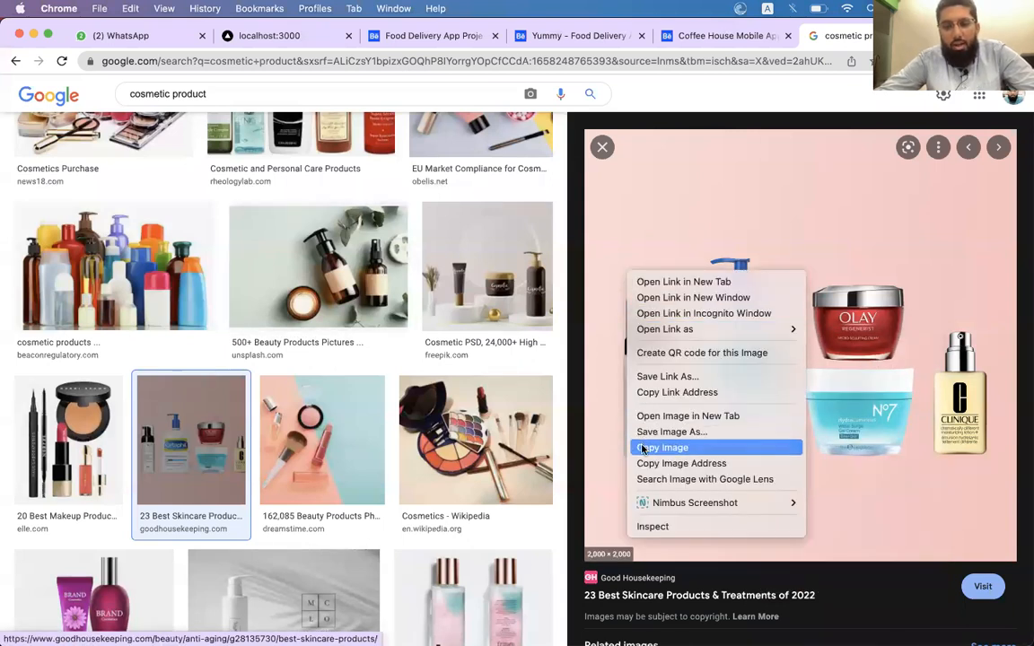
{"action": "left_click", "coordinate": [696, 446]}
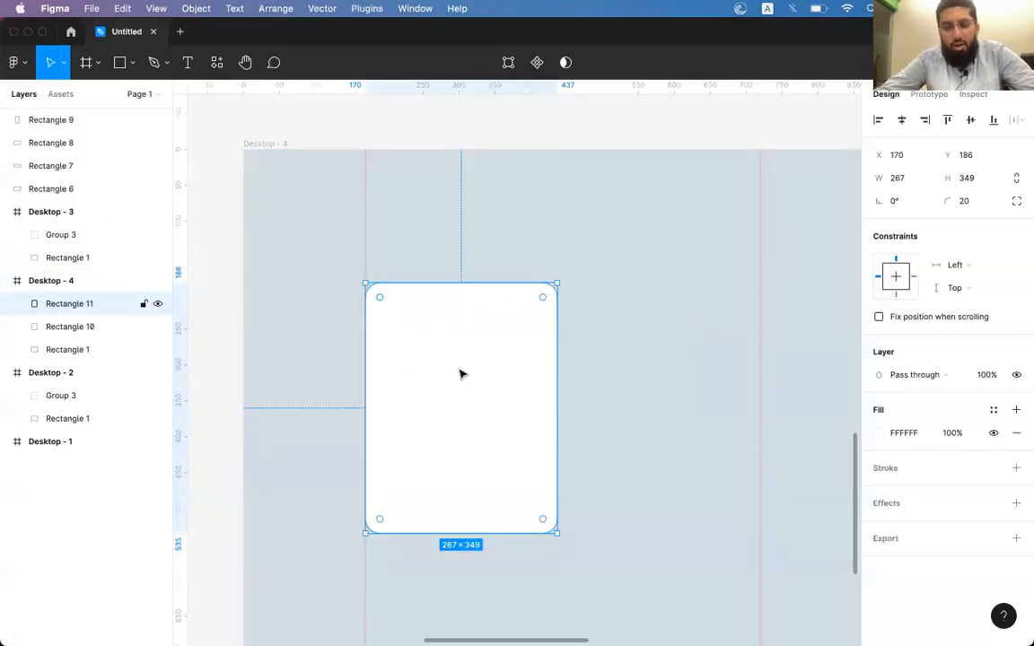
Step: Paste the skincare image into the duplicated card and shorten it from its lower edge to a height of 181
{"action": "key", "text": "super+v"}
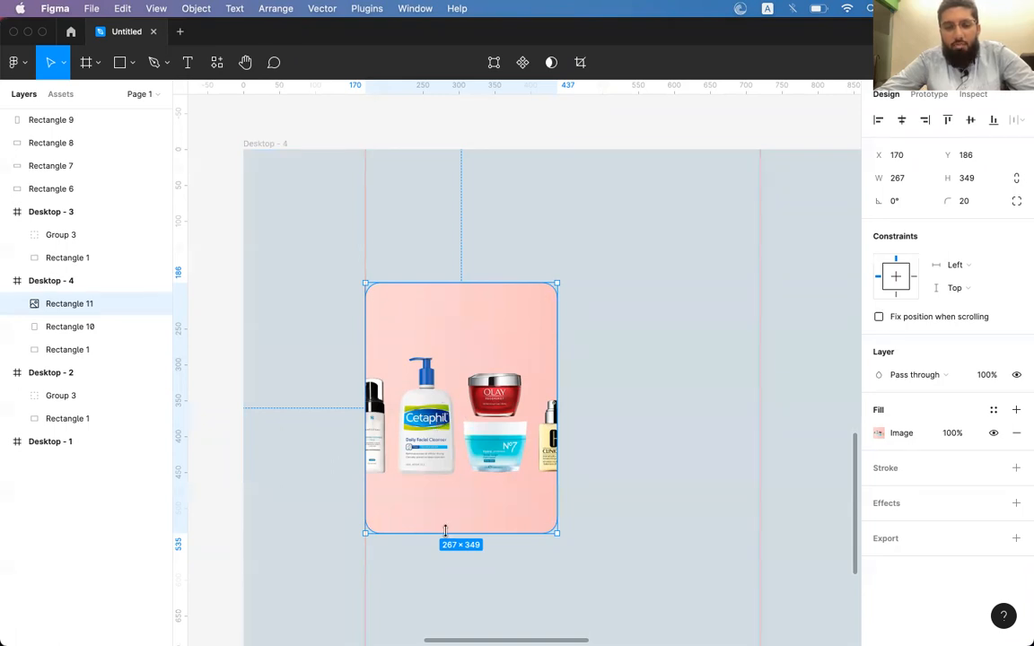
{"action": "left_click_drag", "start_coordinate": [445, 529], "coordinate": [464, 446]}
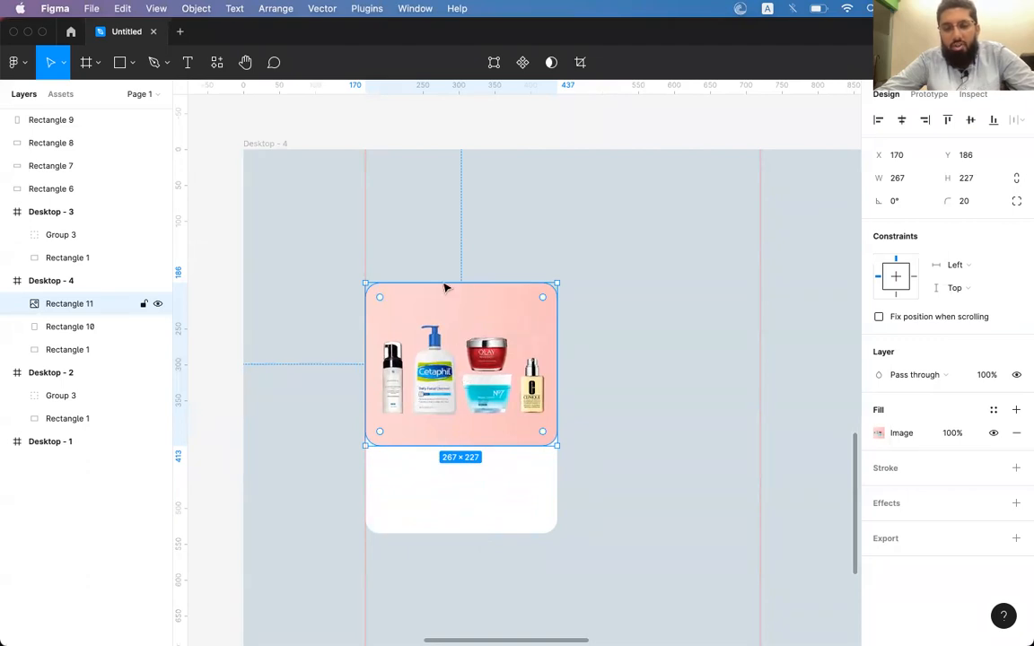
{"action": "left_click_drag", "start_coordinate": [458, 444], "coordinate": [459, 412]}
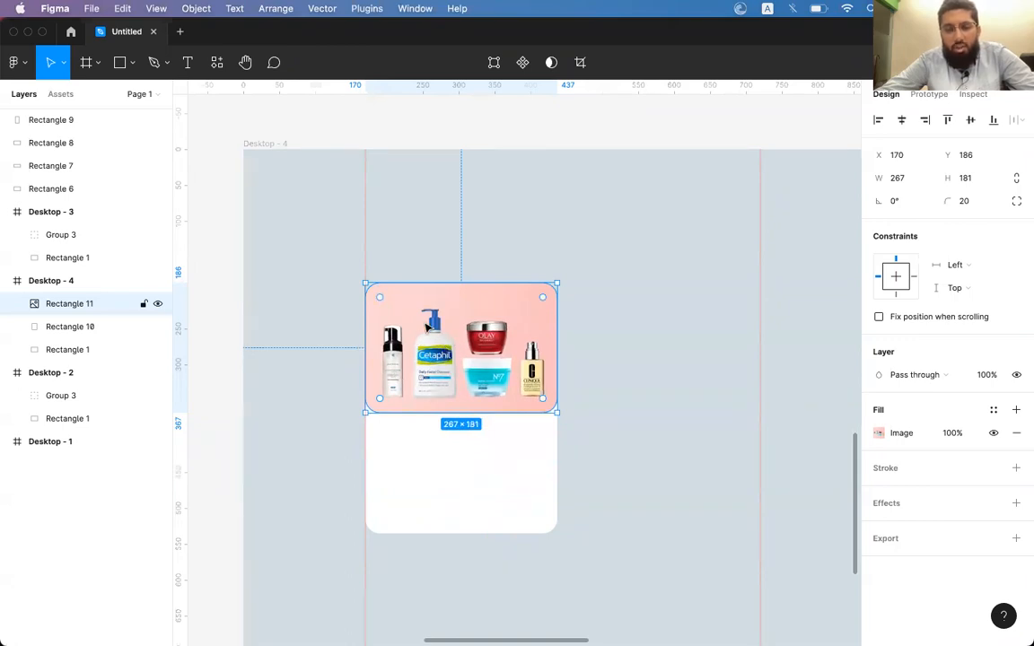
Step: Open the image fill settings and try adjusting the exposure, contrast, tint and saturation, resetting them to neutral
{"action": "left_click", "coordinate": [879, 433]}
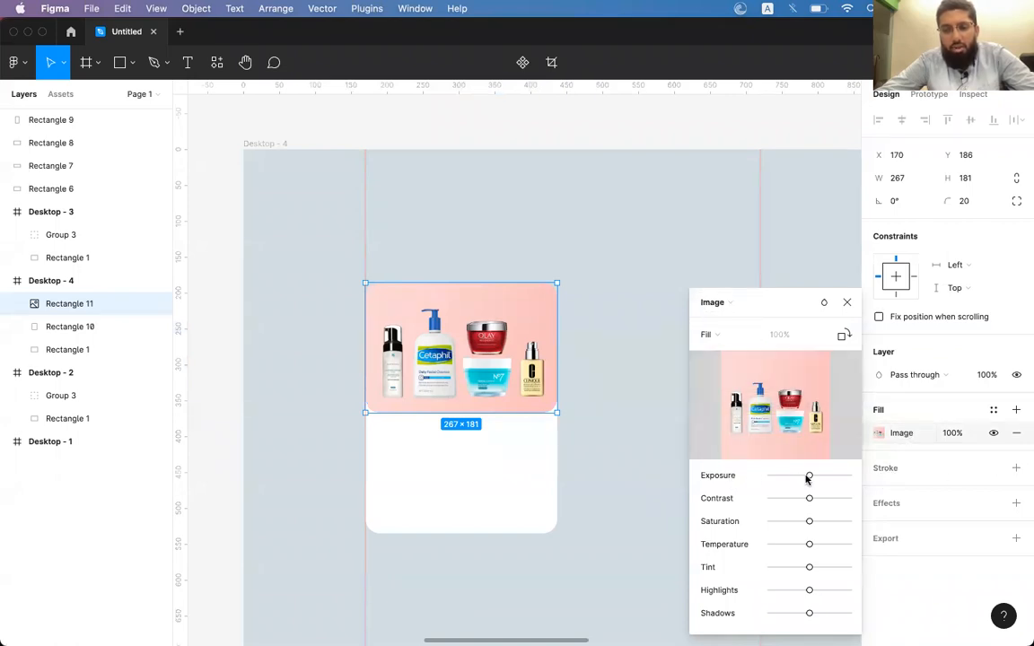
{"action": "scroll", "coordinate": [457, 334], "scroll_direction": "up", "scroll_amount": 5}
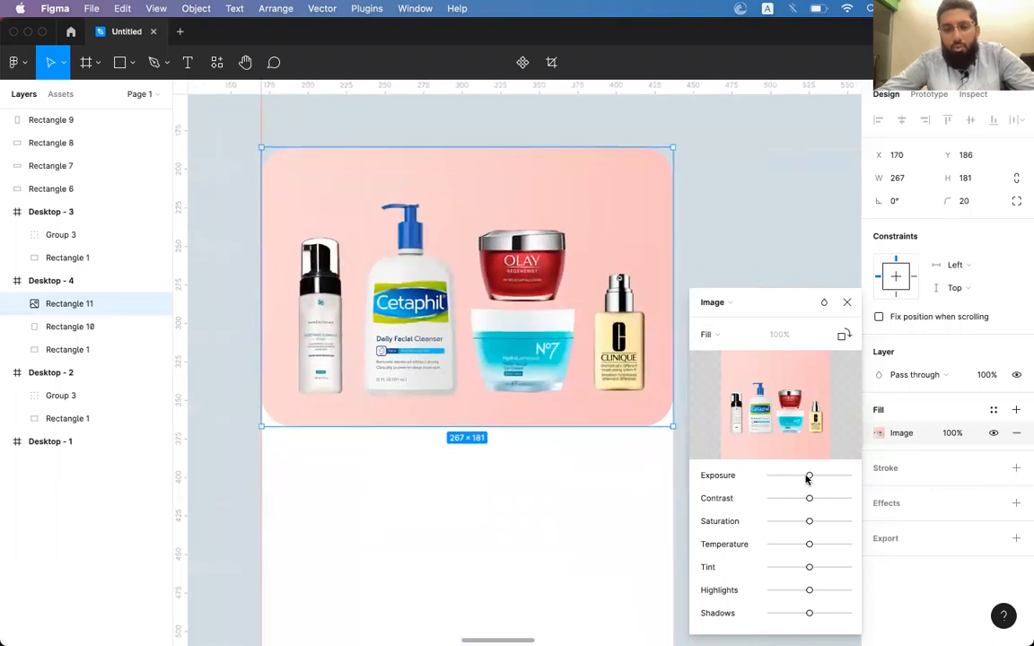
{"action": "mouse_move", "coordinate": [806, 481]}
{"action": "left_mouse_down"}
{"action": "mouse_move", "coordinate": [769, 480]}
{"action": "mouse_move", "coordinate": [837, 475]}
{"action": "mouse_move", "coordinate": [778, 477]}
{"action": "mouse_move", "coordinate": [813, 477]}
{"action": "left_mouse_up"}
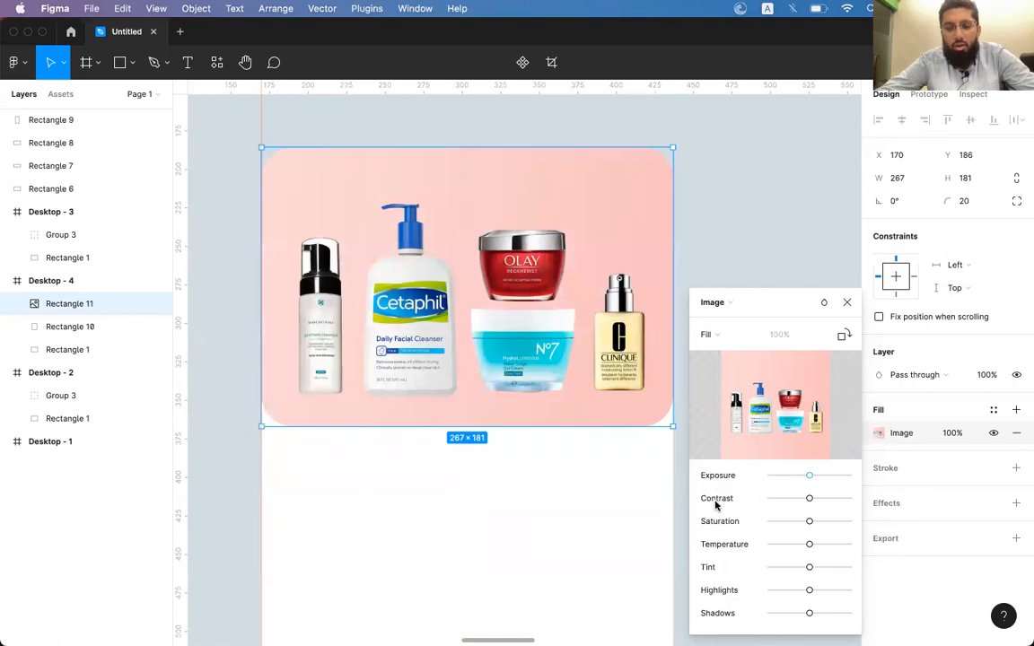
{"action": "mouse_move", "coordinate": [809, 502]}
{"action": "left_mouse_down"}
{"action": "mouse_move", "coordinate": [792, 499]}
{"action": "mouse_move", "coordinate": [889, 503]}
{"action": "mouse_move", "coordinate": [754, 514]}
{"action": "mouse_move", "coordinate": [808, 517]}
{"action": "mouse_move", "coordinate": [854, 503]}
{"action": "mouse_move", "coordinate": [768, 498]}
{"action": "mouse_move", "coordinate": [795, 485]}
{"action": "left_mouse_up"}
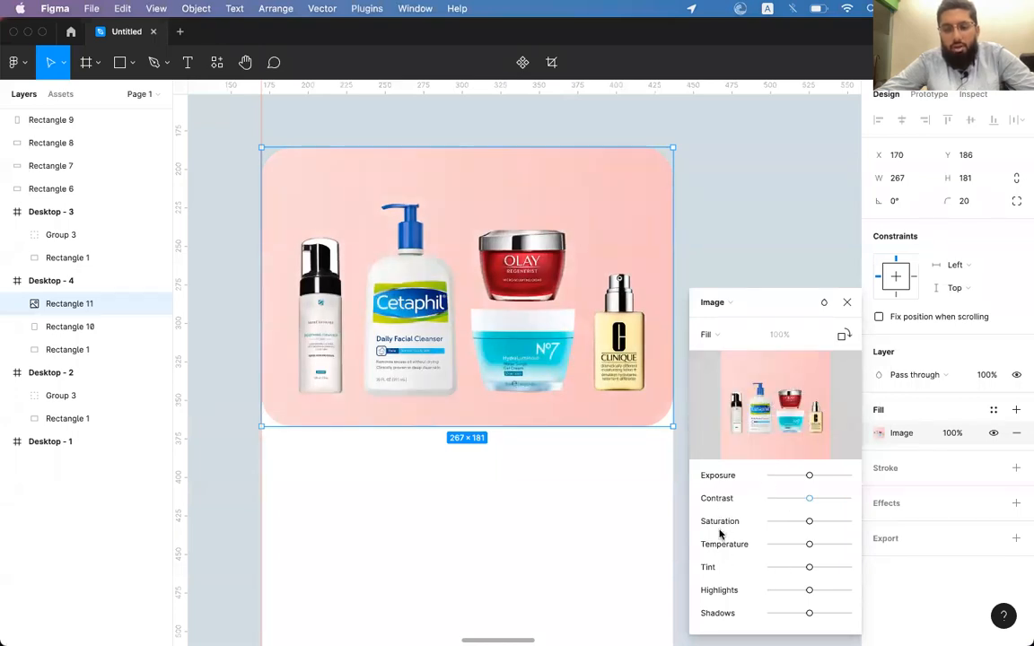
{"action": "left_click_drag", "start_coordinate": [808, 571], "coordinate": [767, 616]}
{"action": "key", "text": "super+z"}
{"action": "mouse_move", "coordinate": [809, 522]}
{"action": "left_mouse_down"}
{"action": "mouse_move", "coordinate": [766, 521]}
{"action": "mouse_move", "coordinate": [824, 521]}
{"action": "left_mouse_up"}
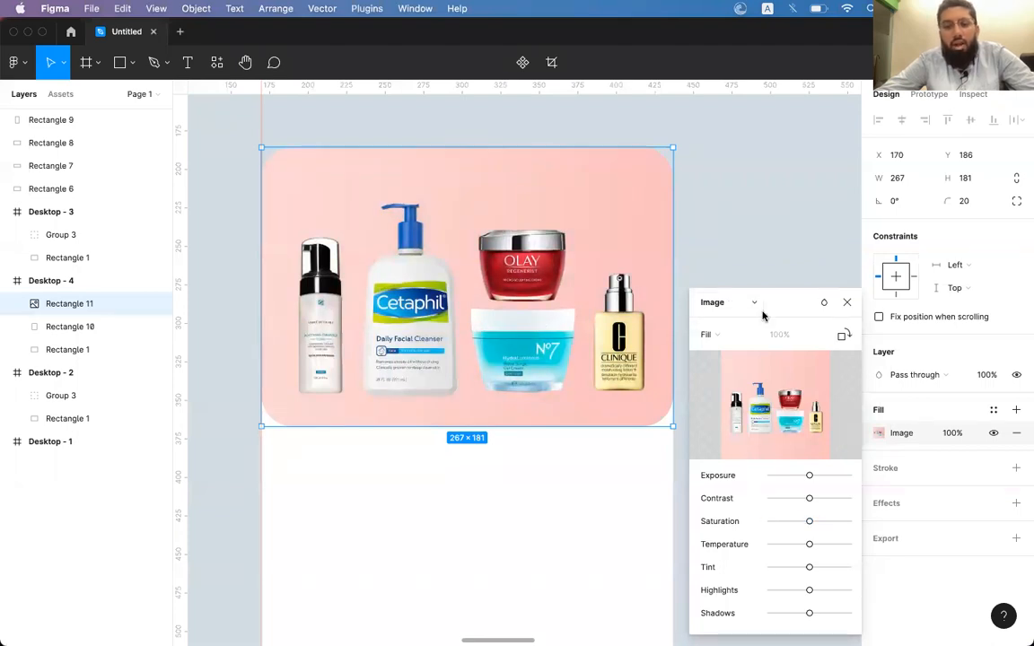
Step: Try the Fit scaling mode on the skincare image and switch it back to Fill
{"action": "left_click", "coordinate": [714, 336]}
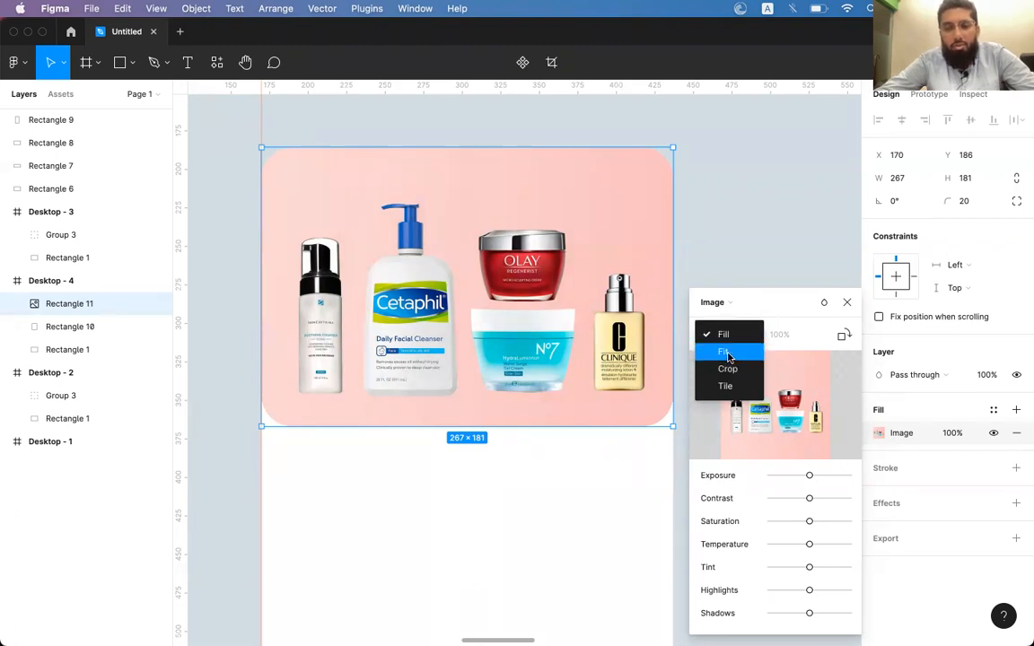
{"action": "left_click", "coordinate": [728, 352]}
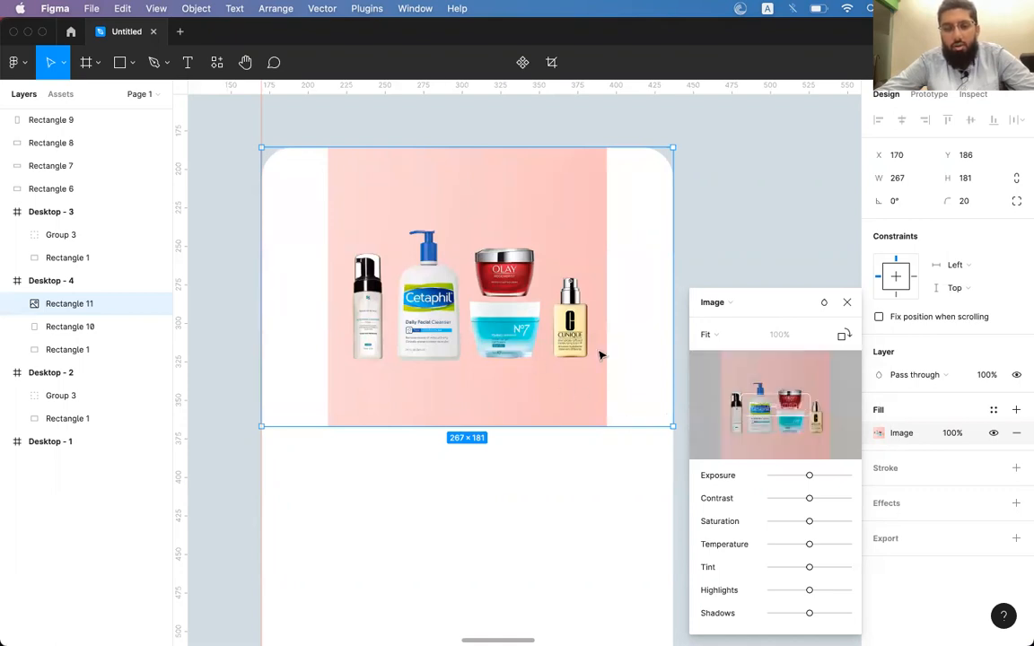
{"action": "left_click", "coordinate": [706, 334]}
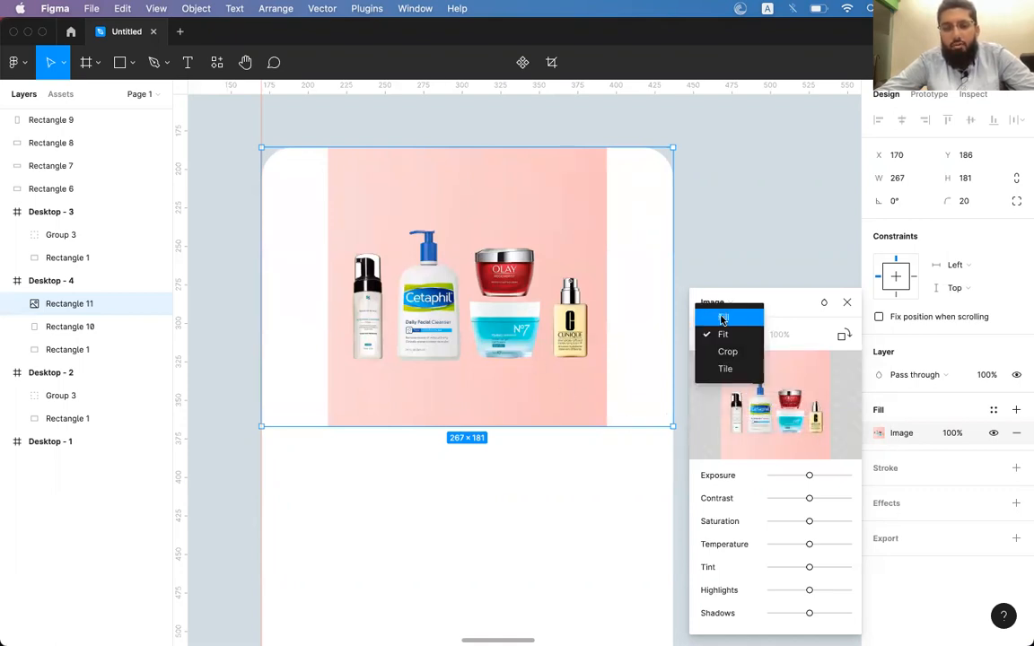
{"action": "left_click", "coordinate": [722, 318]}
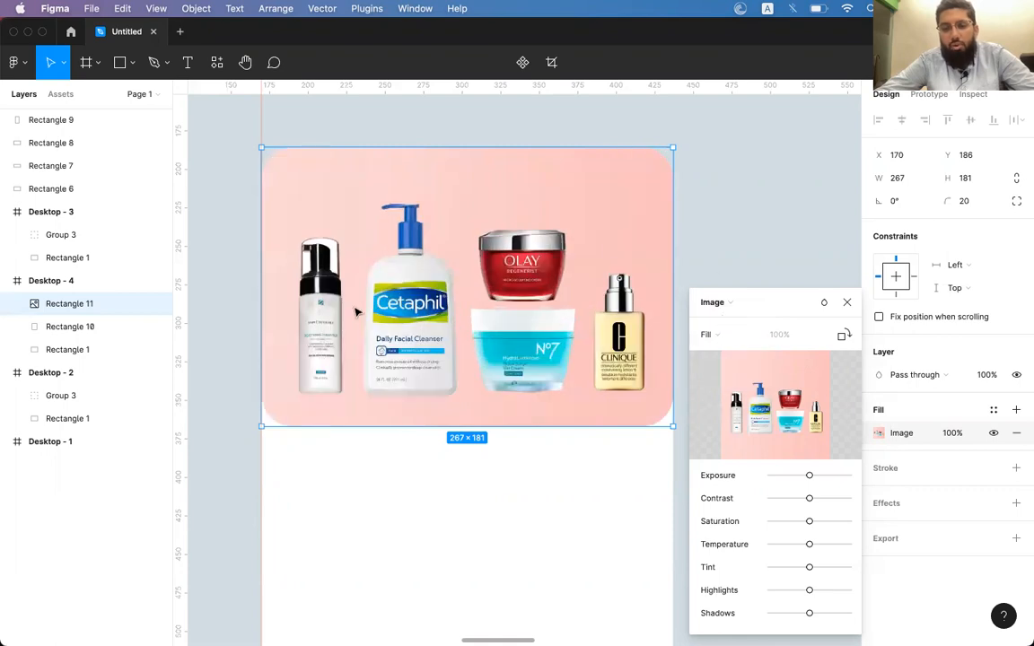
Step: Switch the skincare image to Crop mode, shift the picture inside it and try cropping to 228.65 × 145, undoing the crop
{"action": "left_click", "coordinate": [710, 339]}
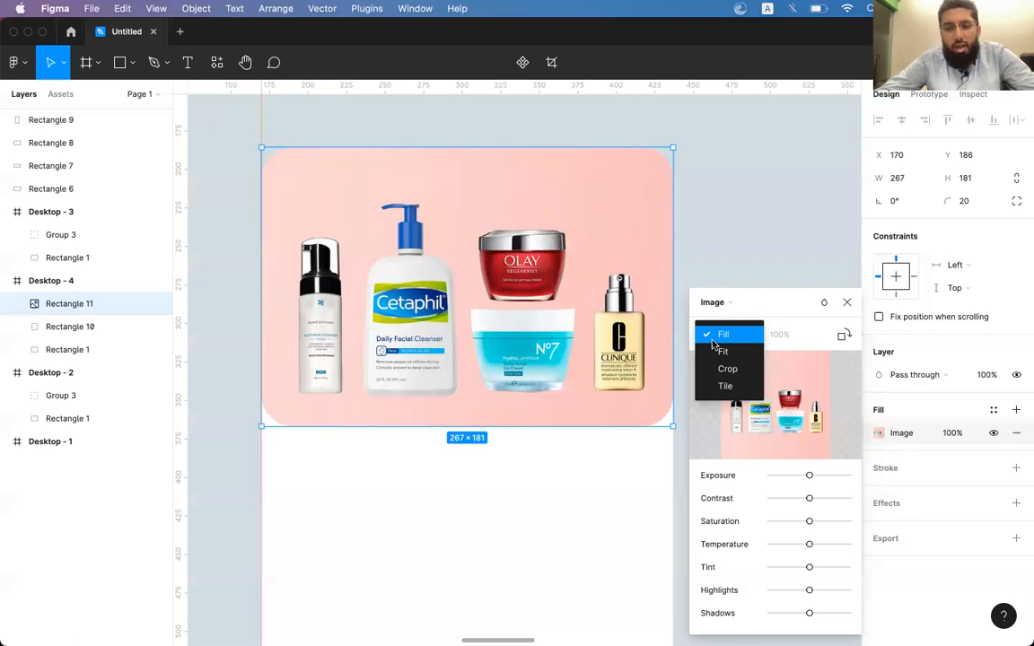
{"action": "left_click", "coordinate": [724, 368]}
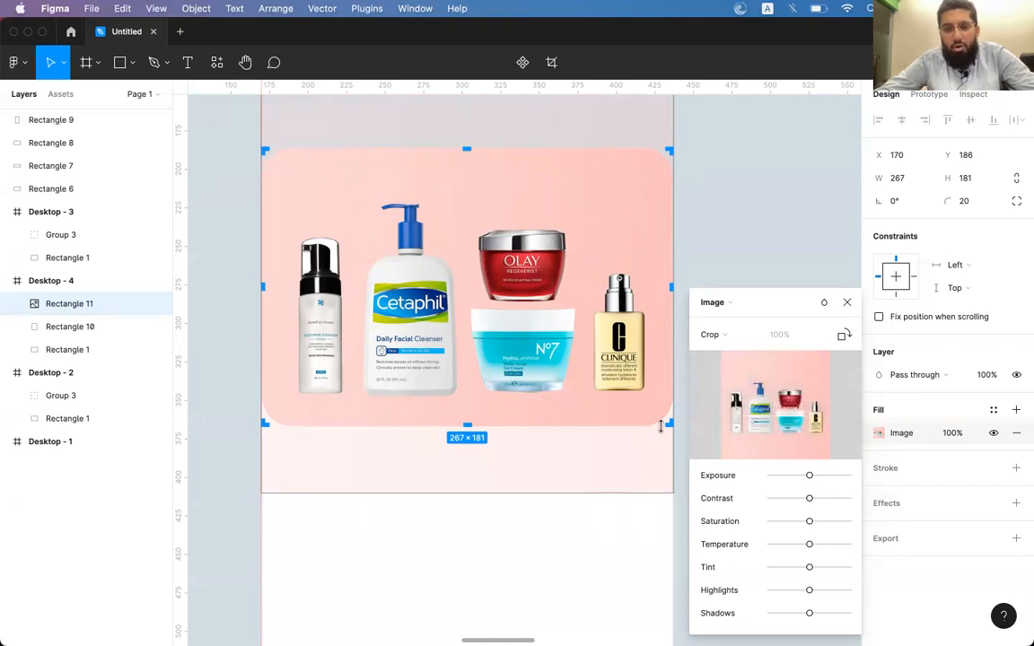
{"action": "mouse_move", "coordinate": [518, 317]}
{"action": "left_mouse_down"}
{"action": "mouse_move", "coordinate": [517, 432]}
{"action": "mouse_move", "coordinate": [520, 307]}
{"action": "left_mouse_up"}
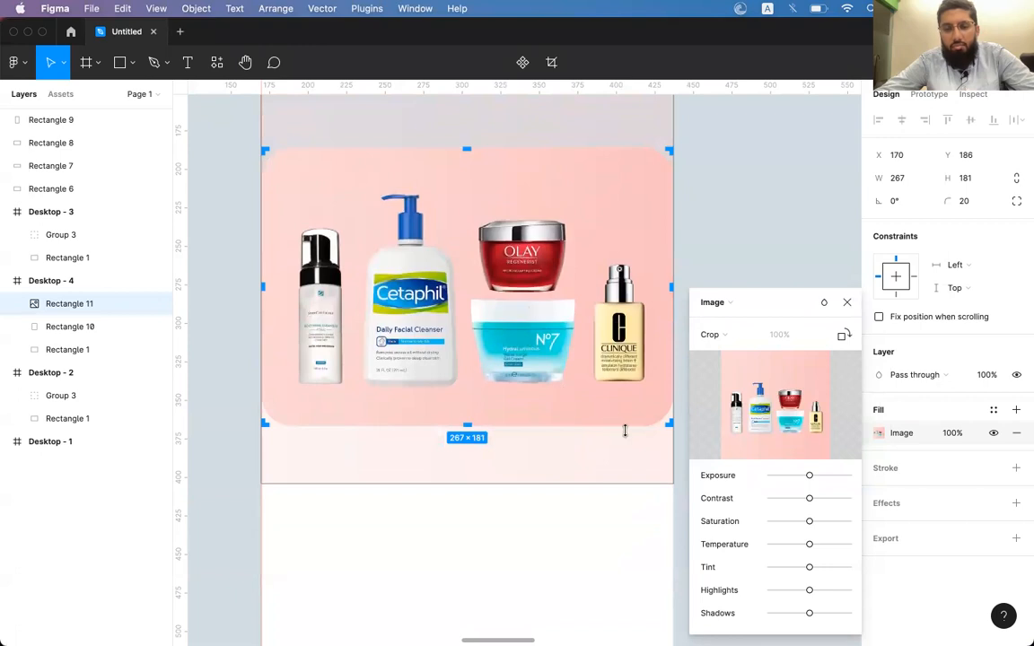
{"action": "left_click_drag", "start_coordinate": [669, 426], "coordinate": [636, 406]}
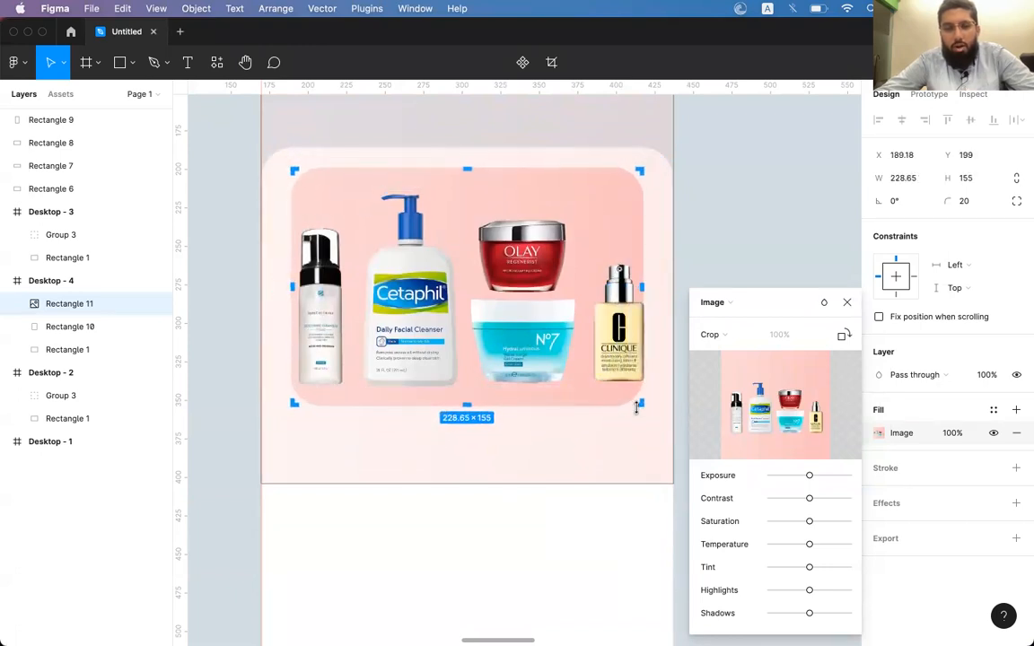
{"action": "left_click_drag", "start_coordinate": [467, 169], "coordinate": [464, 183]}
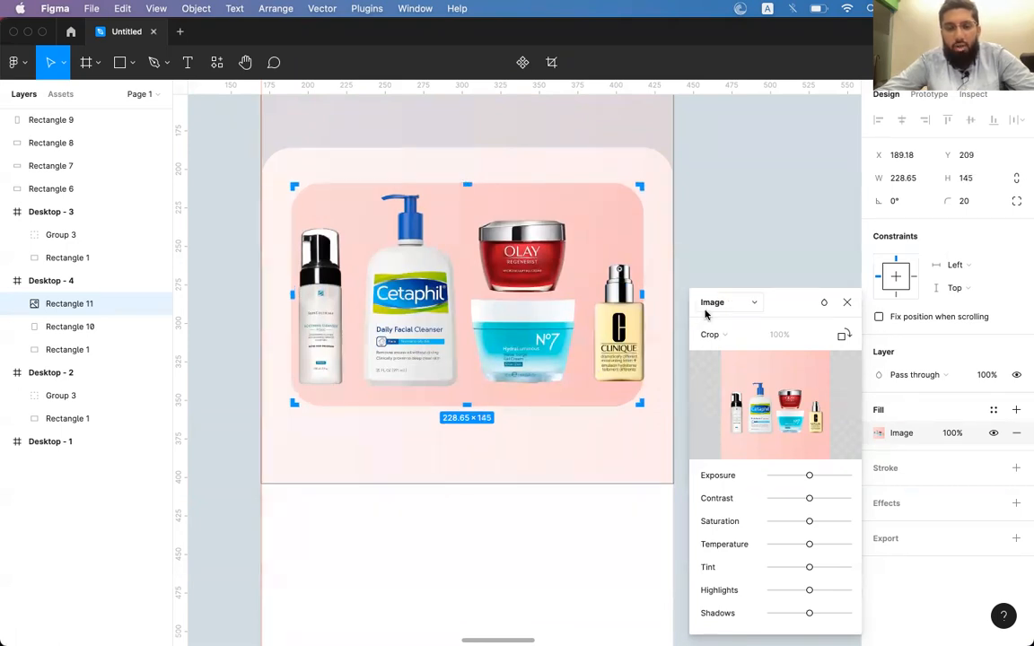
{"action": "key", "text": "ctrl+z"}
{"action": "key", "text": "ctrl+z"}
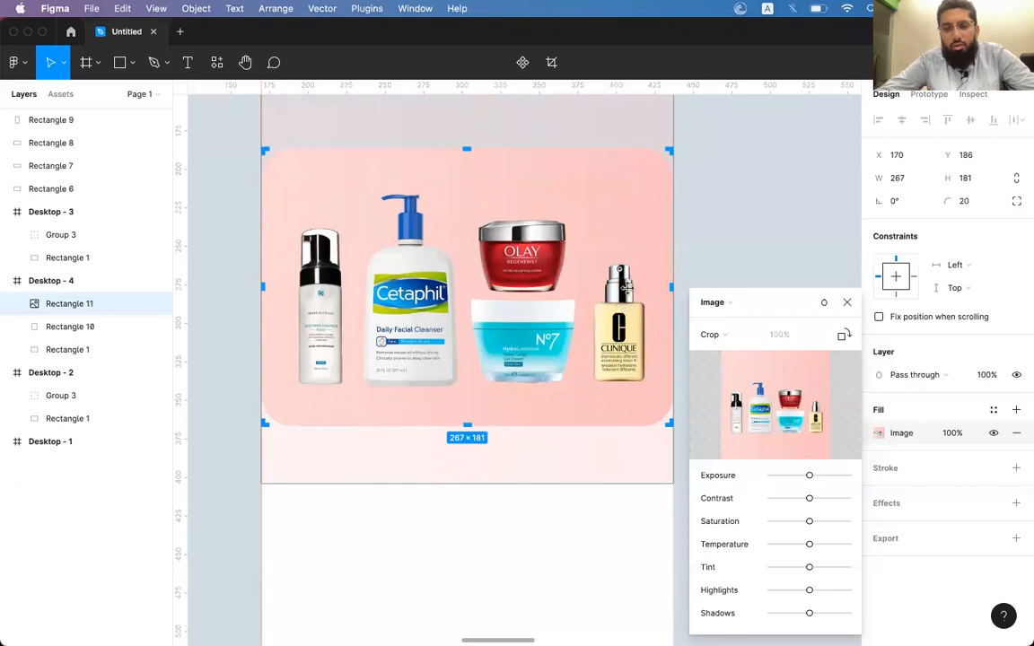
Step: Try the Fit scaling mode again on the skincare image and undo back to Fill
{"action": "left_click", "coordinate": [716, 335]}
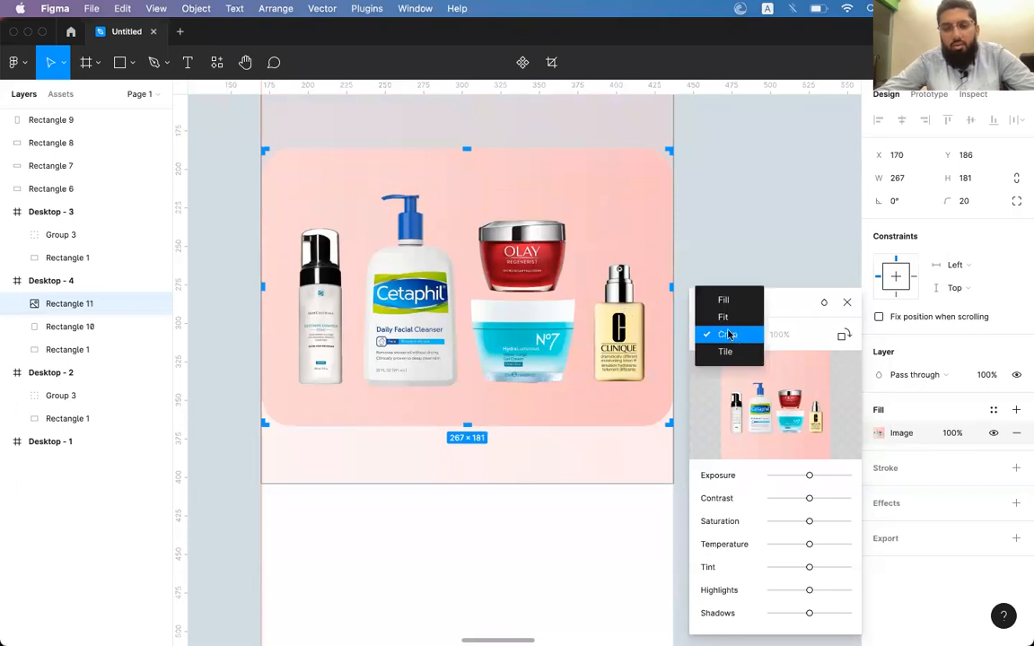
{"action": "left_click", "coordinate": [726, 351]}
{"action": "key", "text": "ctrl+z"}
{"action": "key", "text": "ctrl+shift+z"}
{"action": "scroll", "coordinate": [522, 309], "scroll_direction": "down", "scroll_amount": 5}
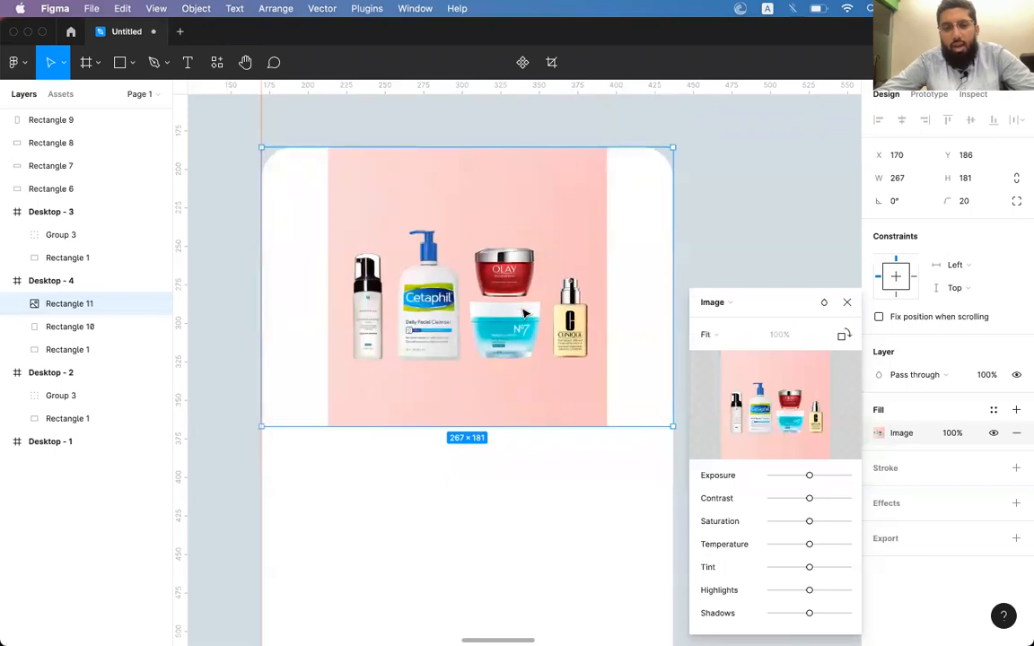
{"action": "key", "text": "ctrl+z"}
Step: Try the Tile scaling mode on the skincare image, shrinking the tile to 11.9% and 9.15%, and undo back to Fill
{"action": "scroll", "coordinate": [523, 310], "scroll_direction": "down", "scroll_amount": 2}
{"action": "scroll", "coordinate": [522, 310], "scroll_direction": "right", "scroll_amount": 3}
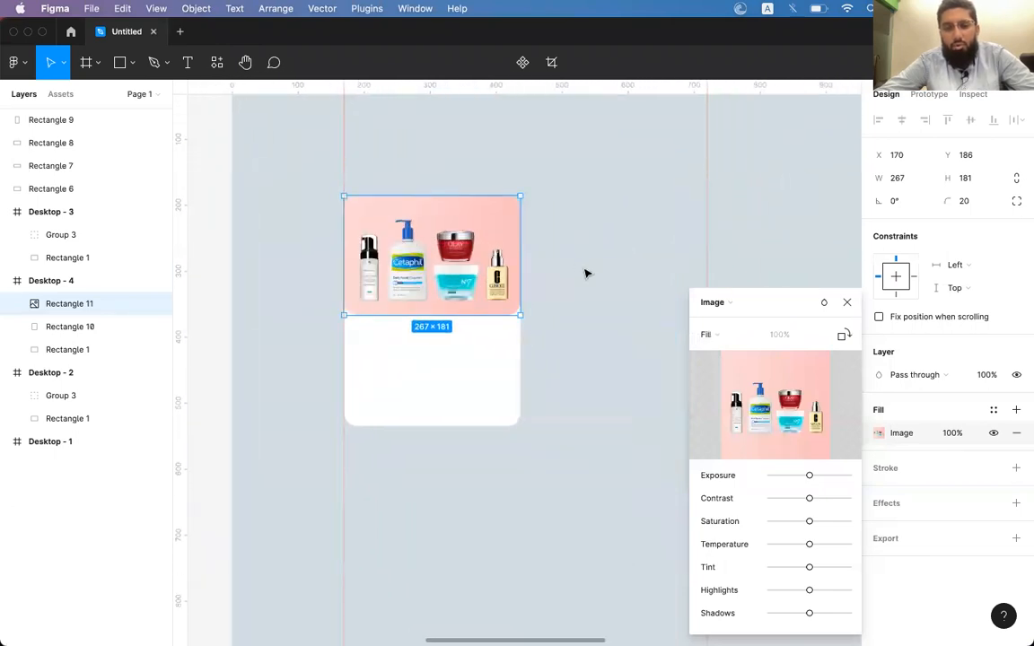
{"action": "left_click", "coordinate": [723, 333]}
{"action": "left_click", "coordinate": [725, 386]}
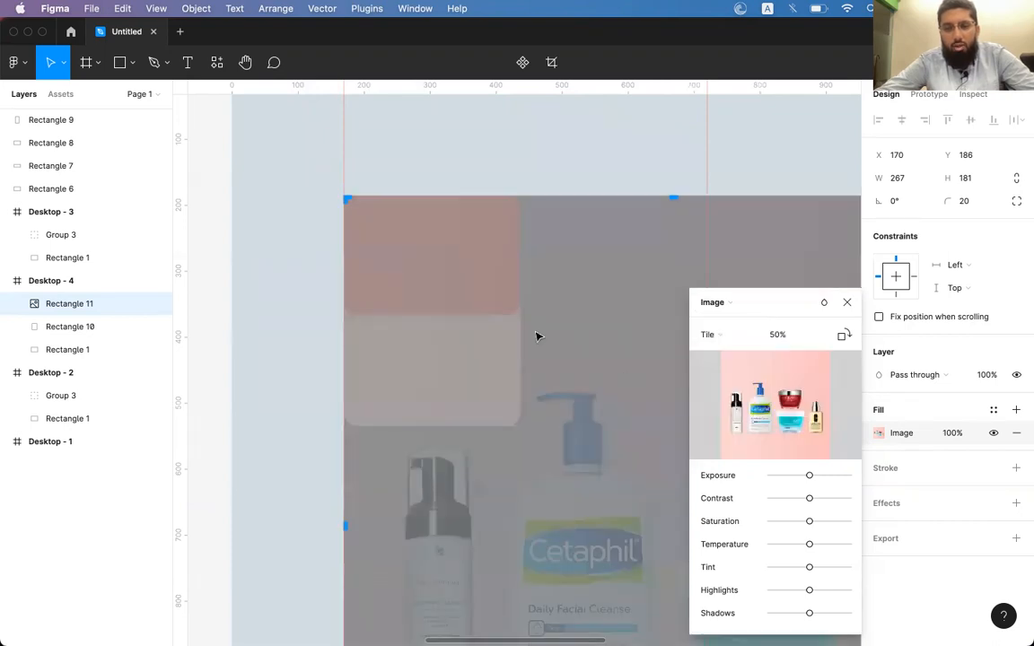
{"action": "scroll", "coordinate": [538, 336], "scroll_direction": "down", "scroll_amount": 5}
{"action": "scroll", "coordinate": [537, 336], "scroll_direction": "down", "scroll_amount": 2}
{"action": "scroll", "coordinate": [538, 337], "scroll_direction": "right", "scroll_amount": 2}
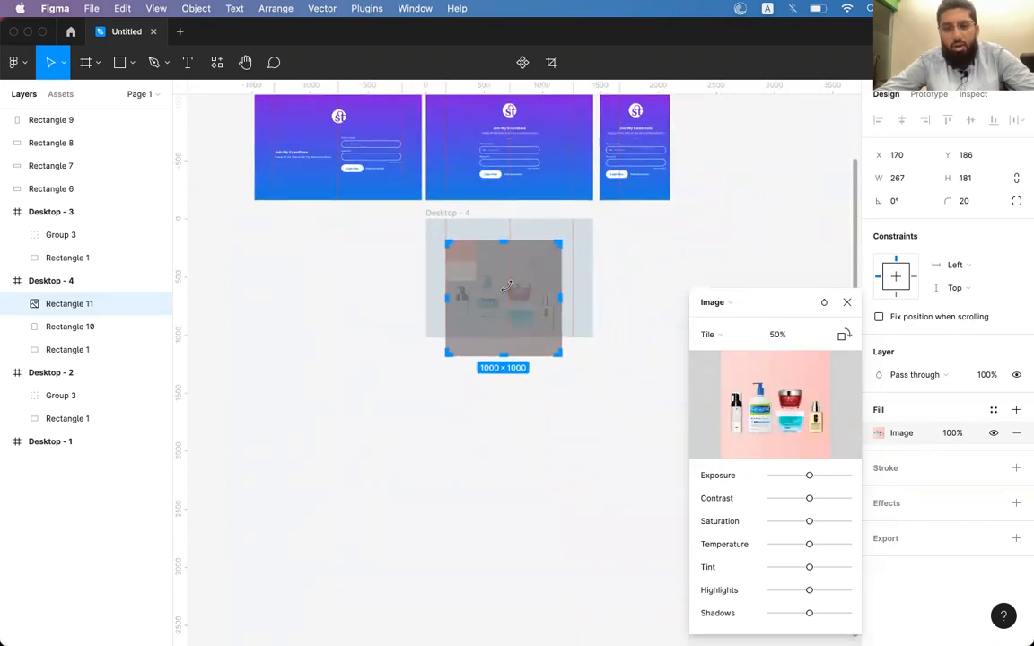
{"action": "left_click_drag", "start_coordinate": [562, 358], "coordinate": [460, 269]}
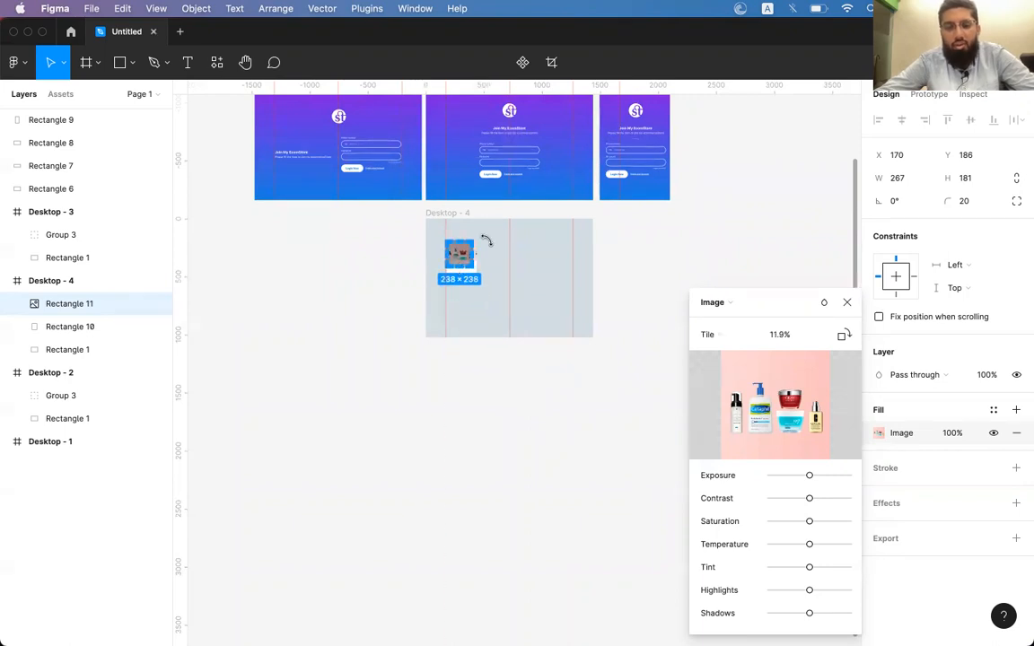
{"action": "scroll", "coordinate": [490, 243], "scroll_direction": "up", "scroll_amount": 5}
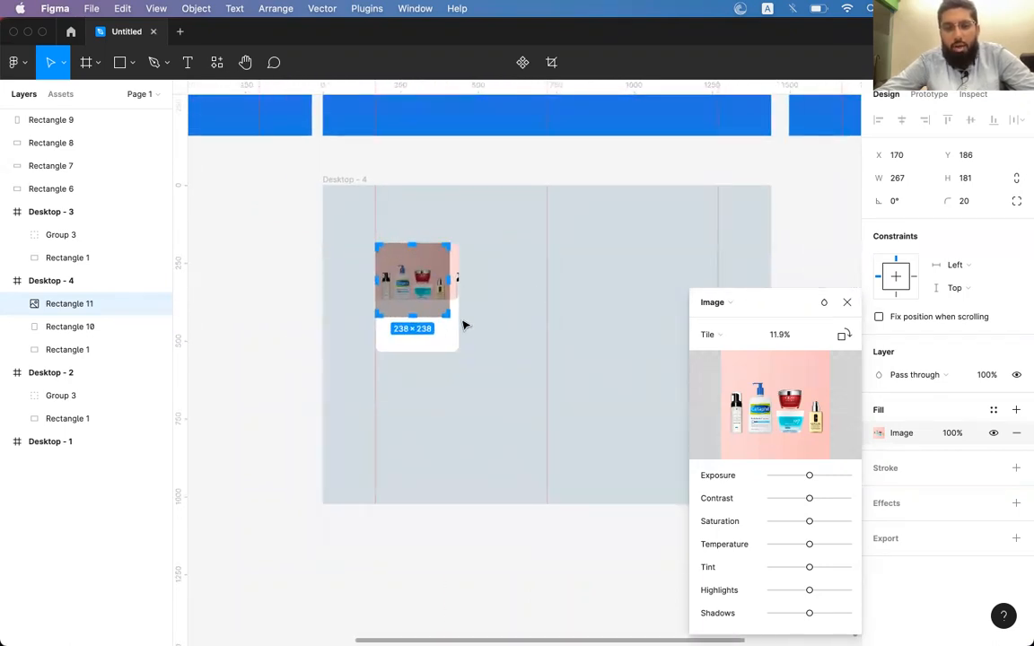
{"action": "left_click_drag", "start_coordinate": [446, 316], "coordinate": [418, 298]}
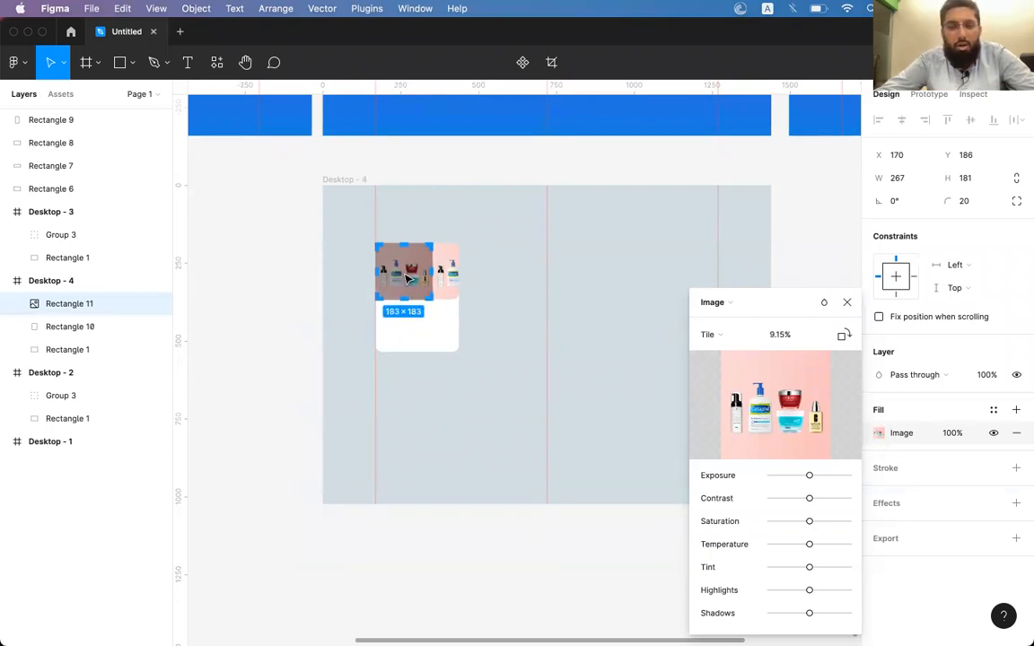
{"action": "left_click_drag", "start_coordinate": [411, 273], "coordinate": [445, 279]}
{"action": "key", "text": "super+z"}
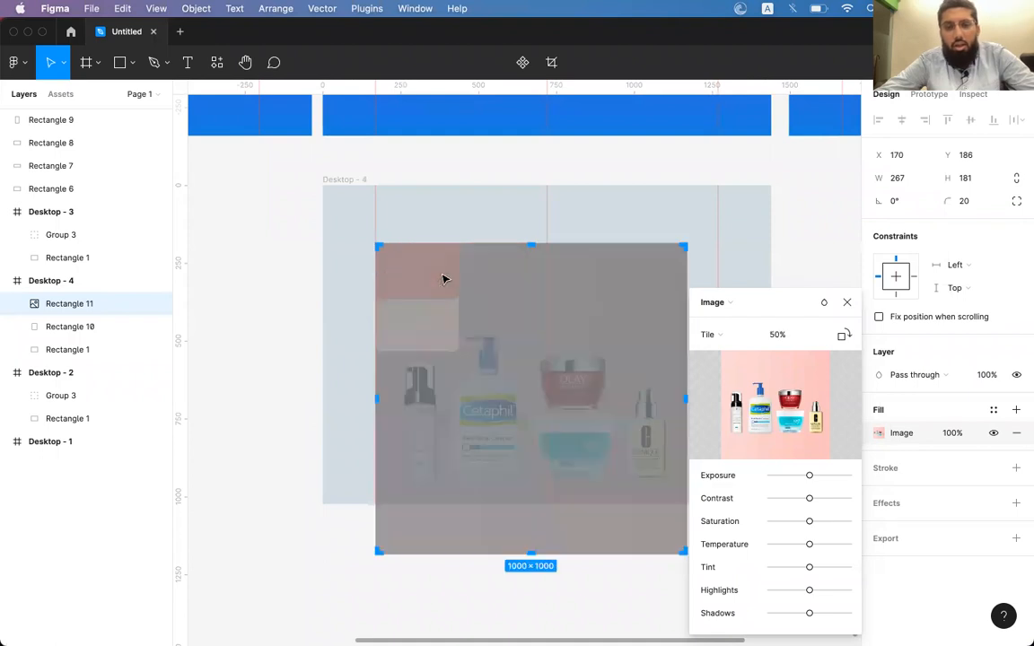
{"action": "key", "text": "super+z"}
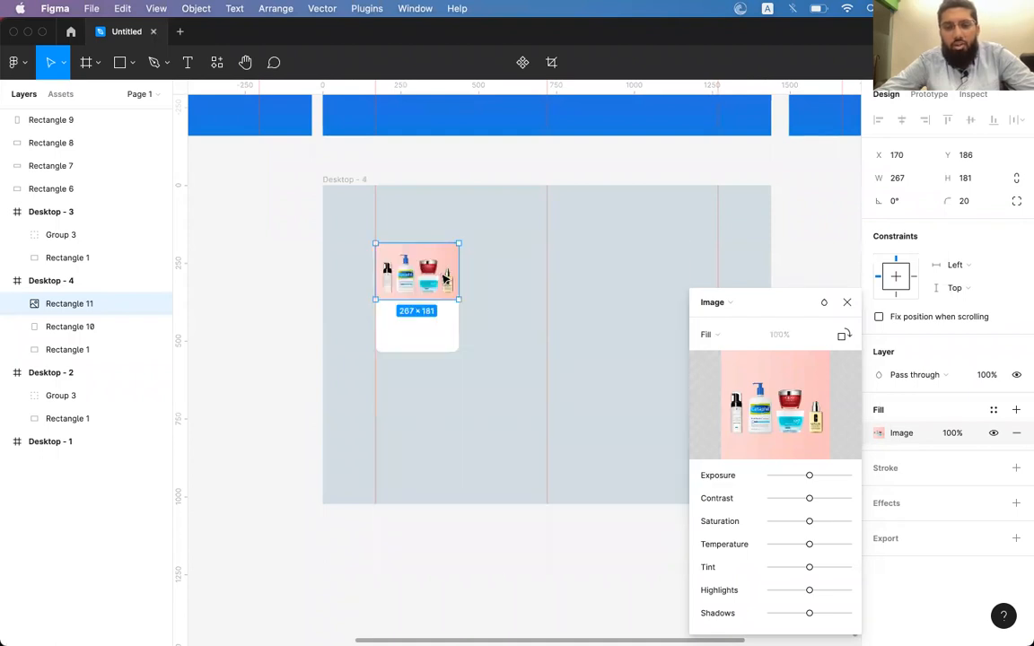
Step: Leave the image scaling mode on Fill, close the image fill settings and deselect the image
{"action": "left_click", "coordinate": [716, 335]}
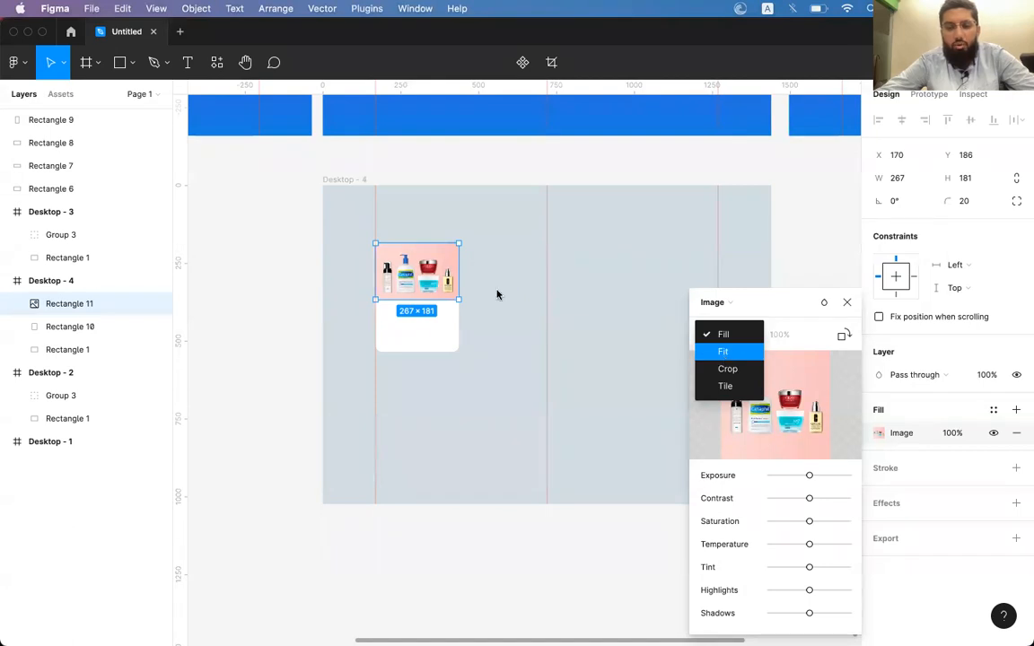
{"action": "key", "text": "Escape"}
{"action": "key", "text": "Escape"}
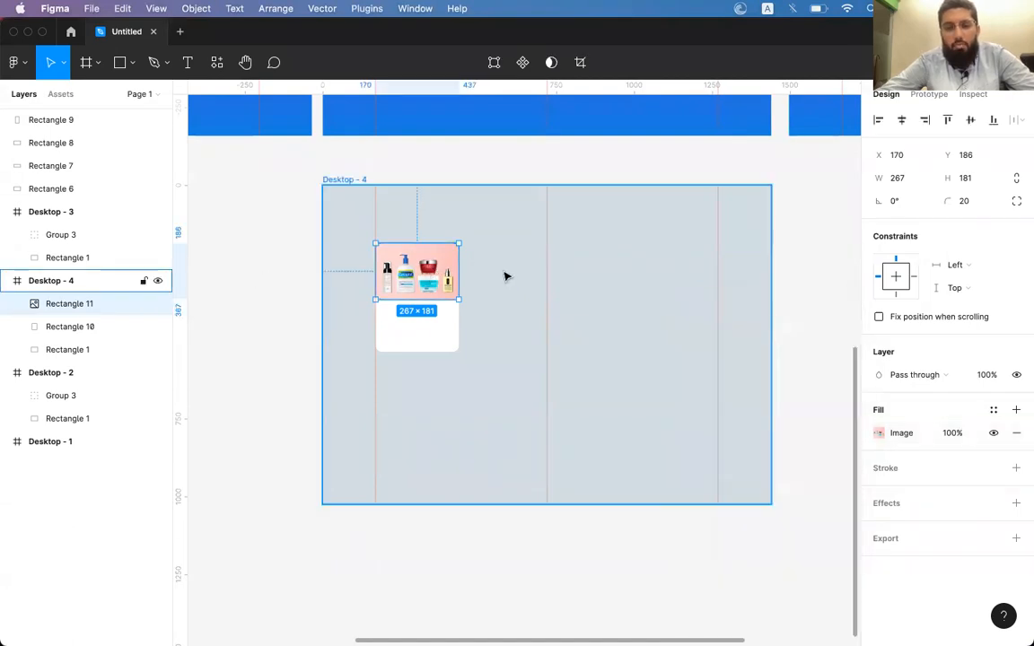
{"action": "key", "text": "Escape"}
{"action": "key", "text": "Escape"}
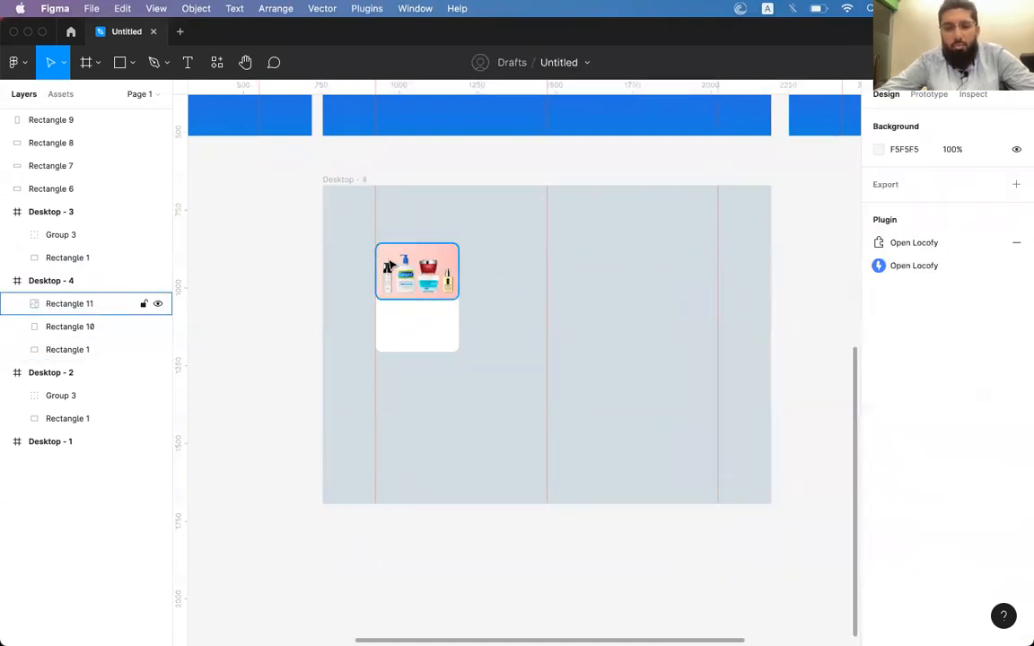
Step: Extend the skincare image downward from its lower edge to a height of 235
{"action": "left_click", "coordinate": [389, 263]}
{"action": "scroll", "coordinate": [402, 300], "scroll_direction": "up", "scroll_amount": 5}
{"action": "key", "text": "Escape"}
{"action": "left_click", "coordinate": [455, 269]}
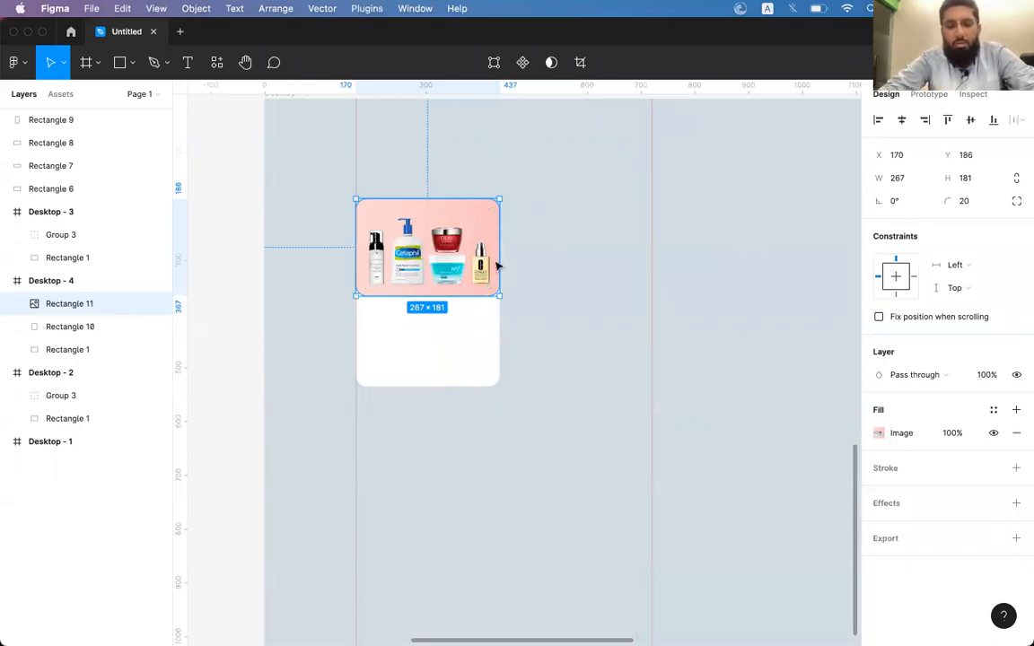
{"action": "left_click", "coordinate": [543, 266]}
{"action": "left_click", "coordinate": [413, 244]}
{"action": "scroll", "coordinate": [455, 265], "scroll_direction": "up", "scroll_amount": 3}
{"action": "scroll", "coordinate": [455, 267], "scroll_direction": "down", "scroll_amount": 2}
{"action": "left_click_drag", "start_coordinate": [448, 307], "coordinate": [446, 345]}
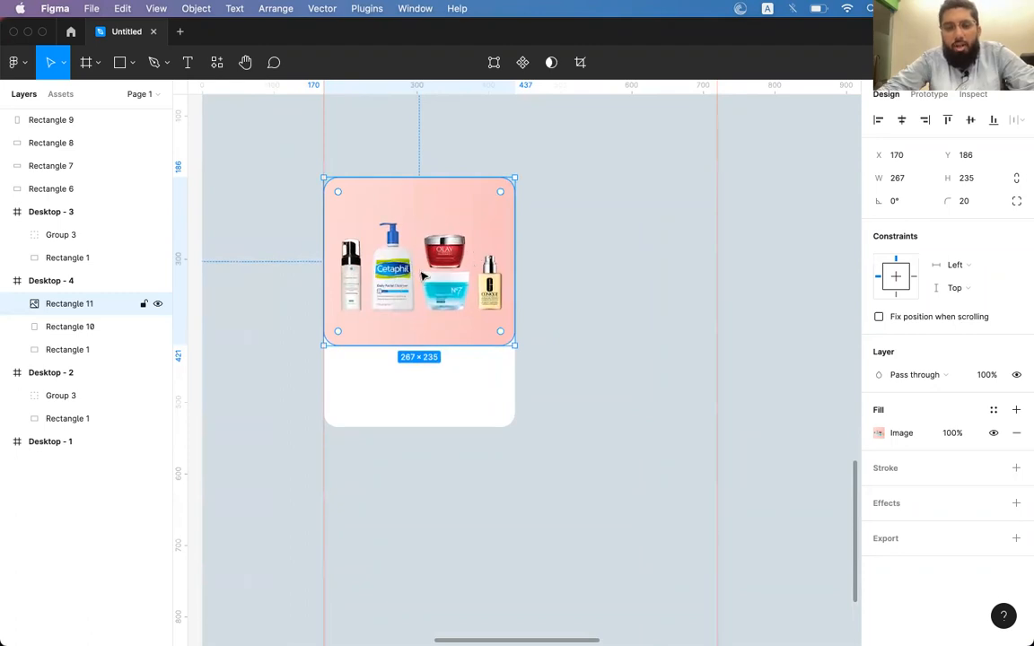
Step: Darken the fill of the Desktop - 4 background rectangle to grey-blue 9AAFBB and check the card's corners against it
{"action": "left_click", "coordinate": [554, 236]}
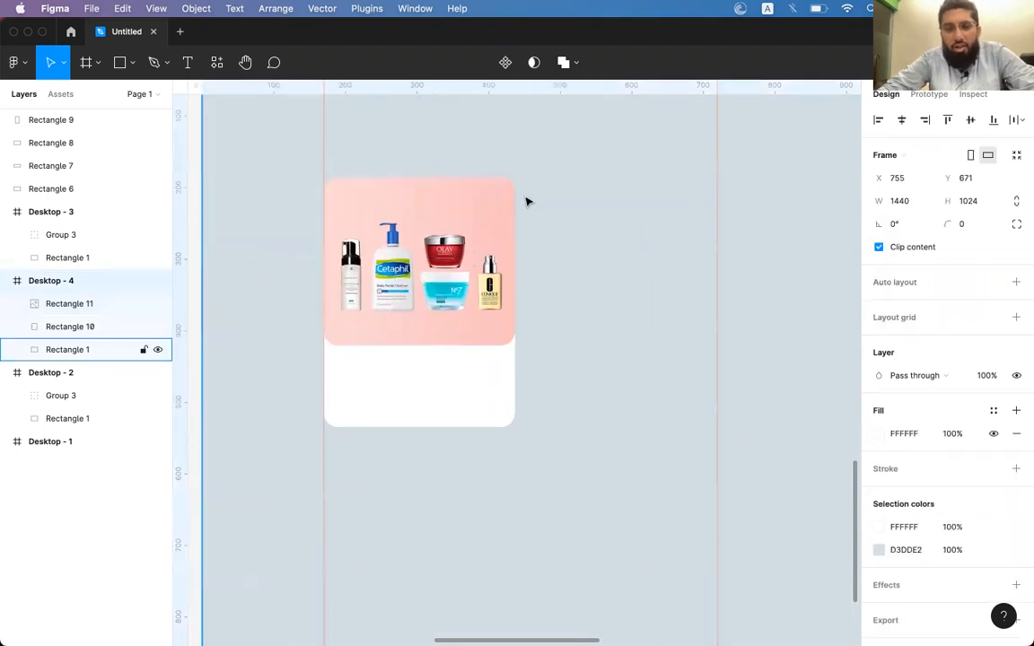
{"action": "left_click", "coordinate": [571, 219]}
{"action": "scroll", "coordinate": [569, 219], "scroll_direction": "down", "scroll_amount": 5, "text": "ctrl"}
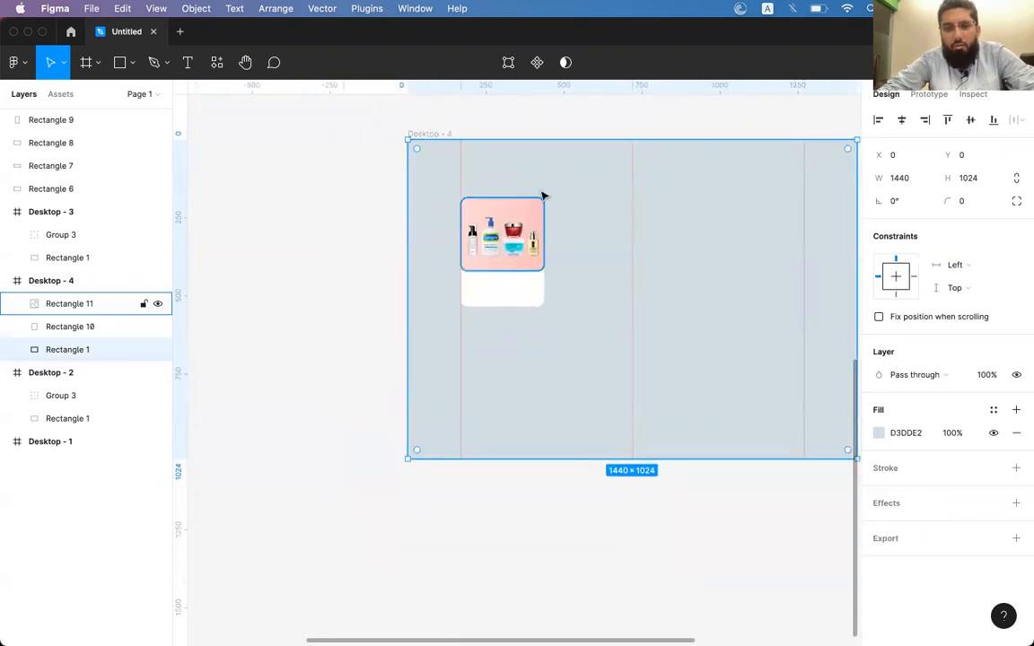
{"action": "left_click", "coordinate": [879, 433]}
{"action": "left_click_drag", "start_coordinate": [705, 314], "coordinate": [720, 340]}
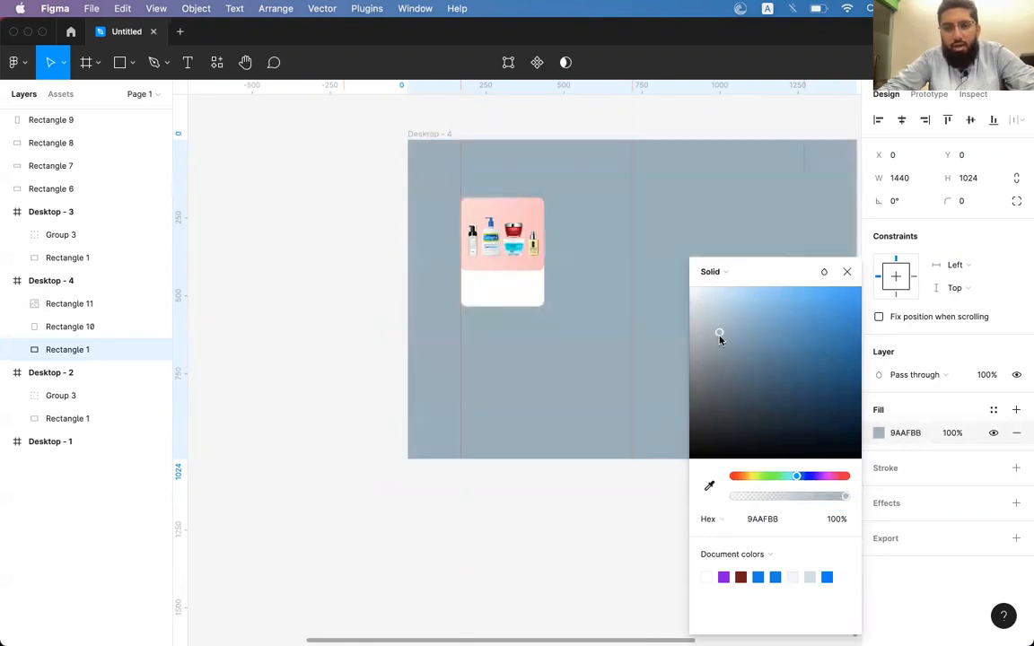
{"action": "left_click", "coordinate": [540, 204]}
{"action": "scroll", "coordinate": [544, 207], "scroll_direction": "up", "scroll_amount": 5, "text": "ctrl"}
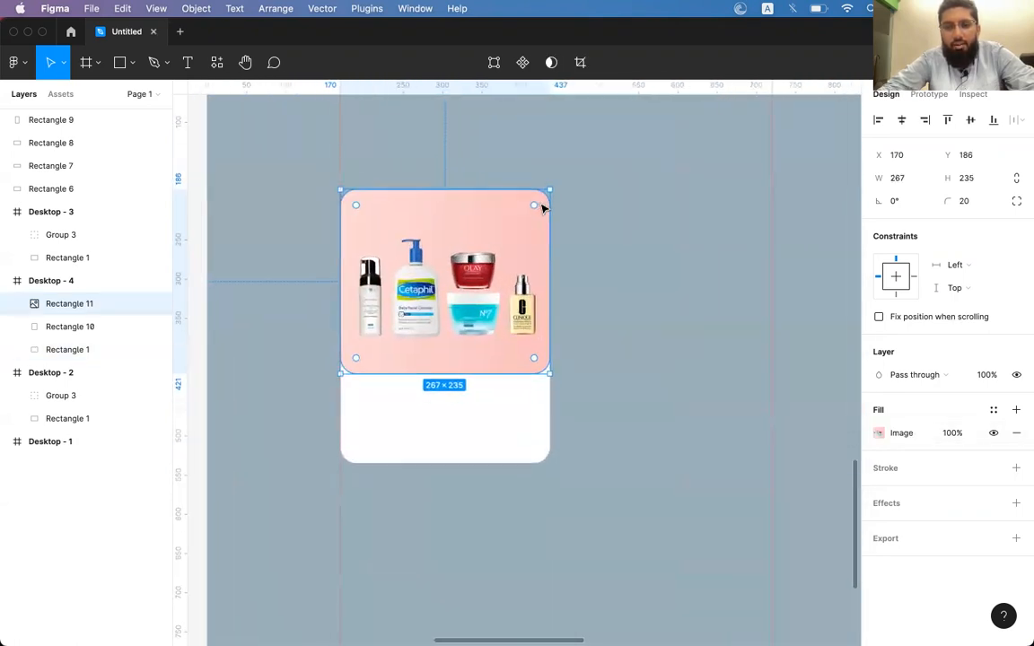
{"action": "left_click", "coordinate": [646, 247]}
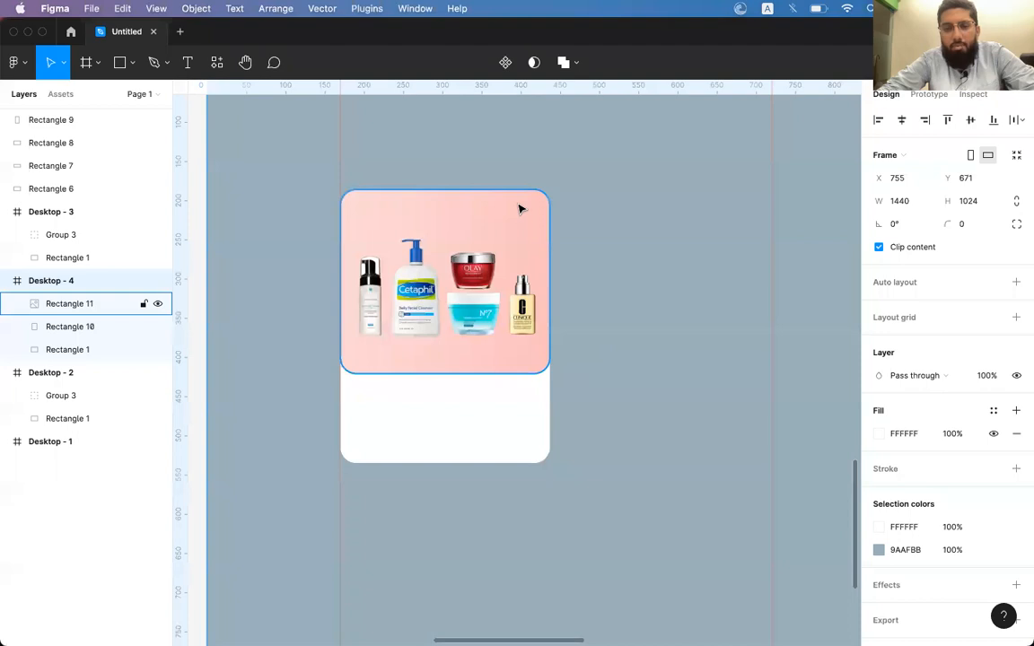
Step: Select the skincare image, try adjusting its overall corner radius, and enable independent corners while keeping each radius at 20
{"action": "left_click", "coordinate": [530, 258]}
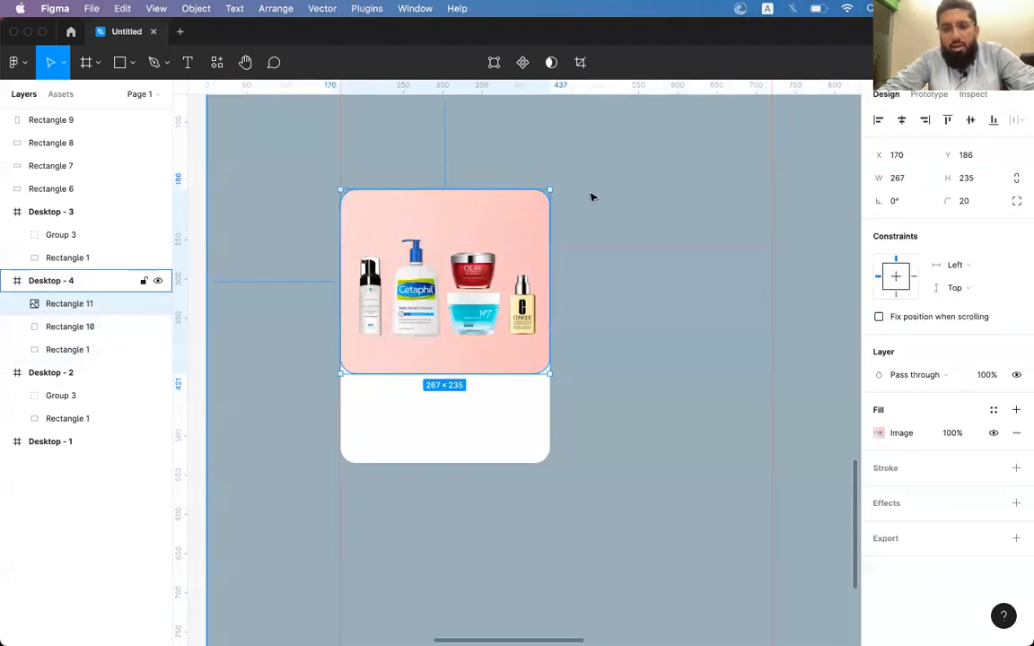
{"action": "left_click", "coordinate": [949, 202]}
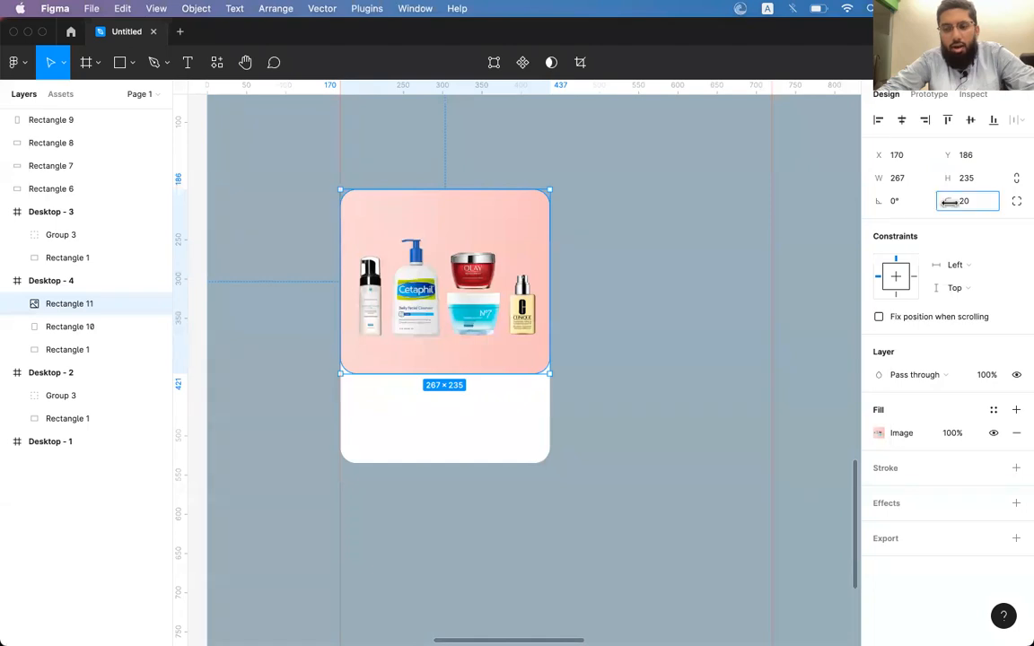
{"action": "left_click_drag", "start_coordinate": [951, 202], "coordinate": [7, 240]}
{"action": "key", "text": "Escape"}
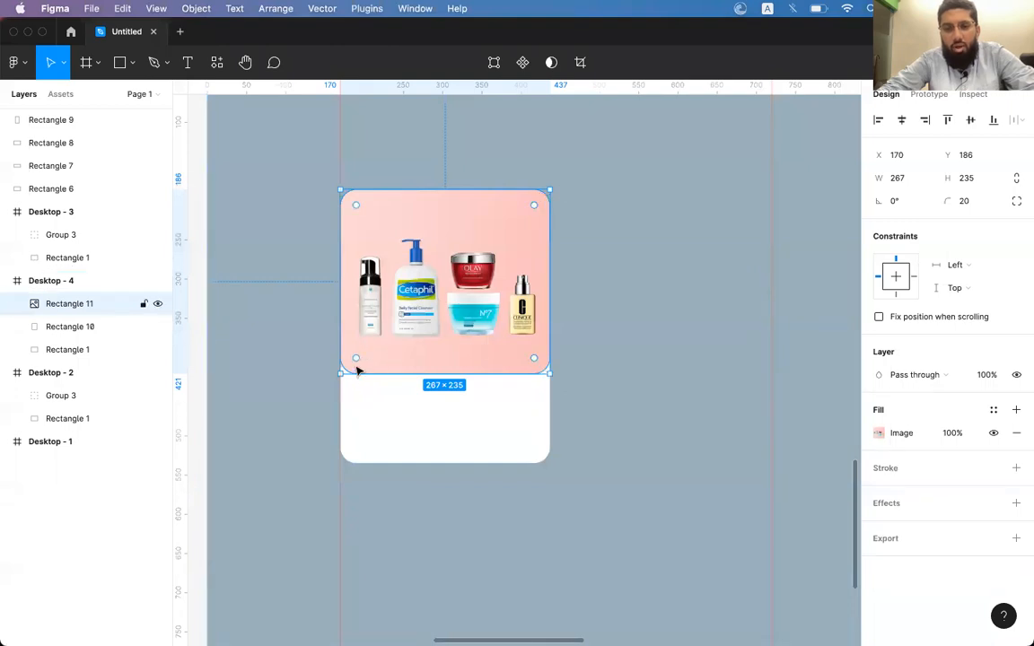
{"action": "mouse_move", "coordinate": [358, 360]}
{"action": "left_mouse_down"}
{"action": "mouse_move", "coordinate": [422, 301]}
{"action": "mouse_move", "coordinate": [363, 357]}
{"action": "left_mouse_up"}
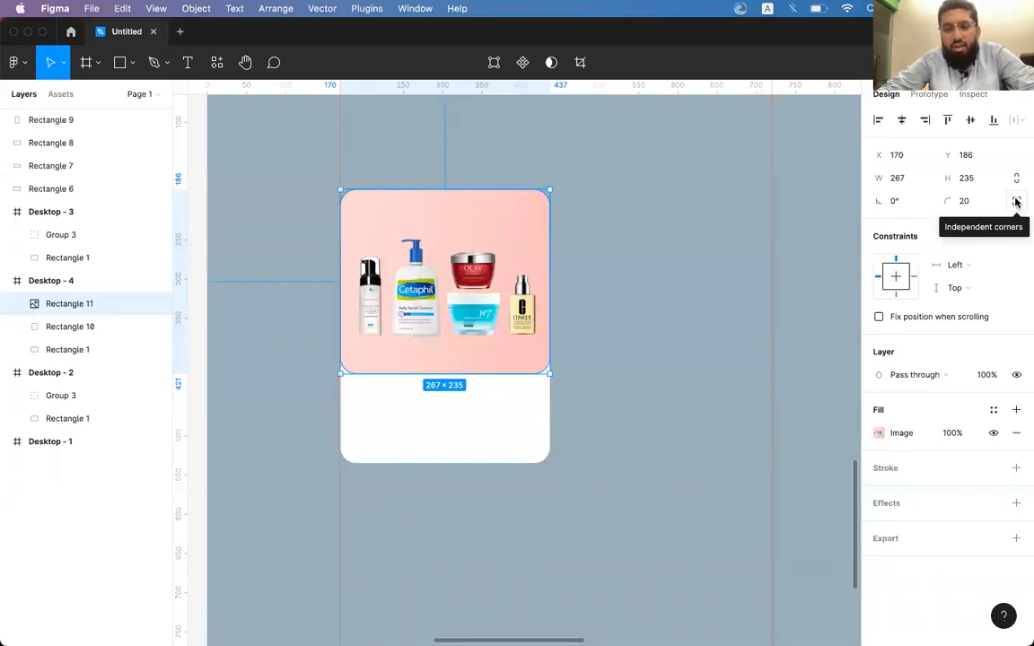
{"action": "left_click", "coordinate": [1016, 203]}
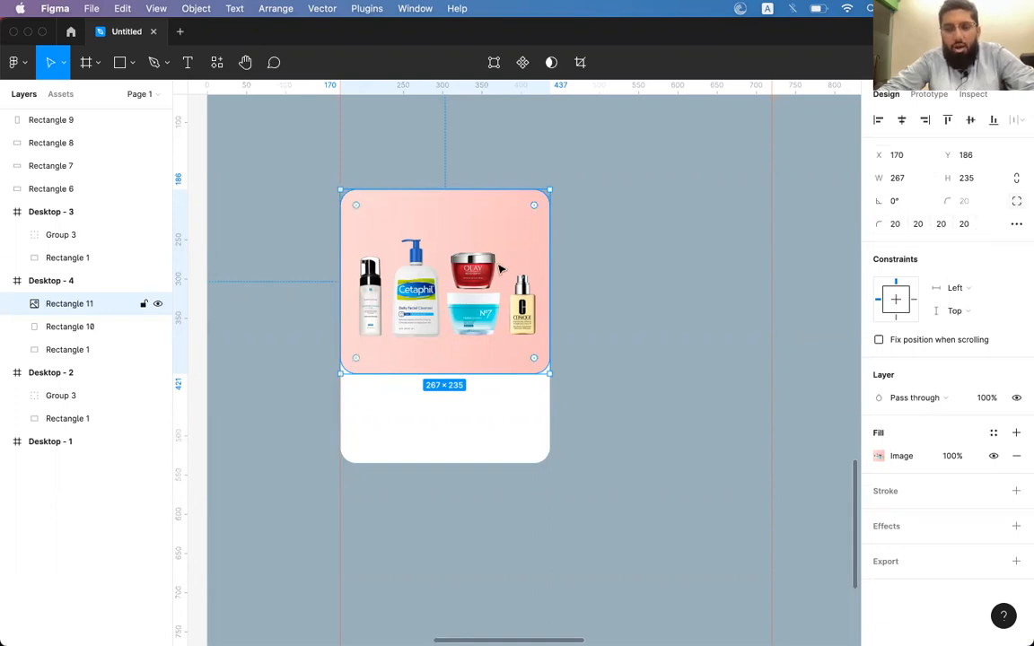
{"action": "scroll", "coordinate": [448, 240], "scroll_direction": "up", "scroll_amount": 5}
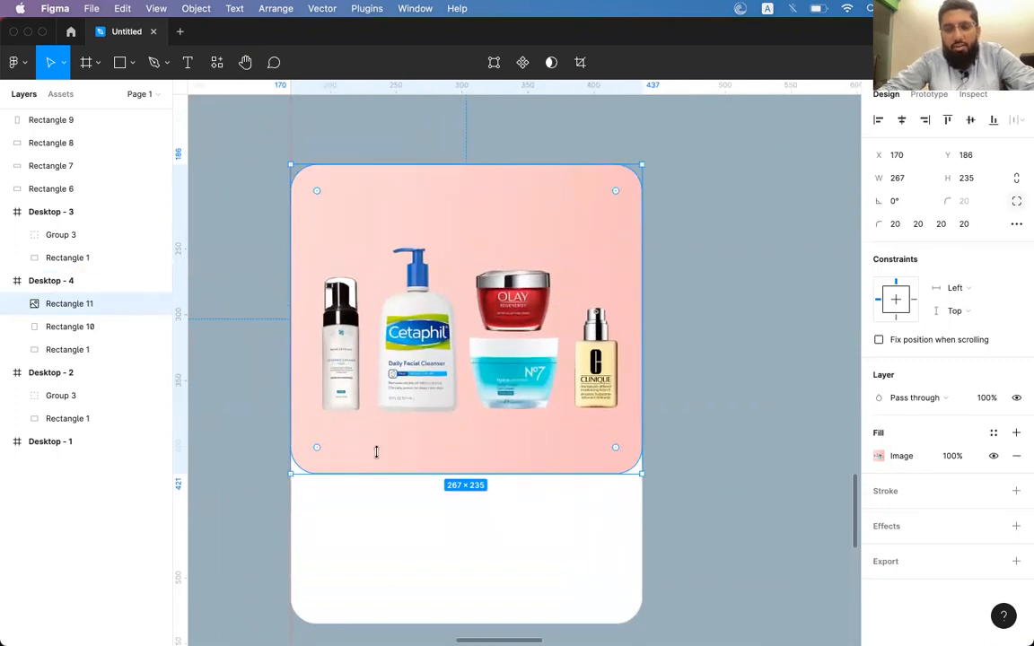
Step: Try a radius of 100 on the skincare image's top-left corner and undo it
{"action": "left_click", "coordinate": [895, 225]}
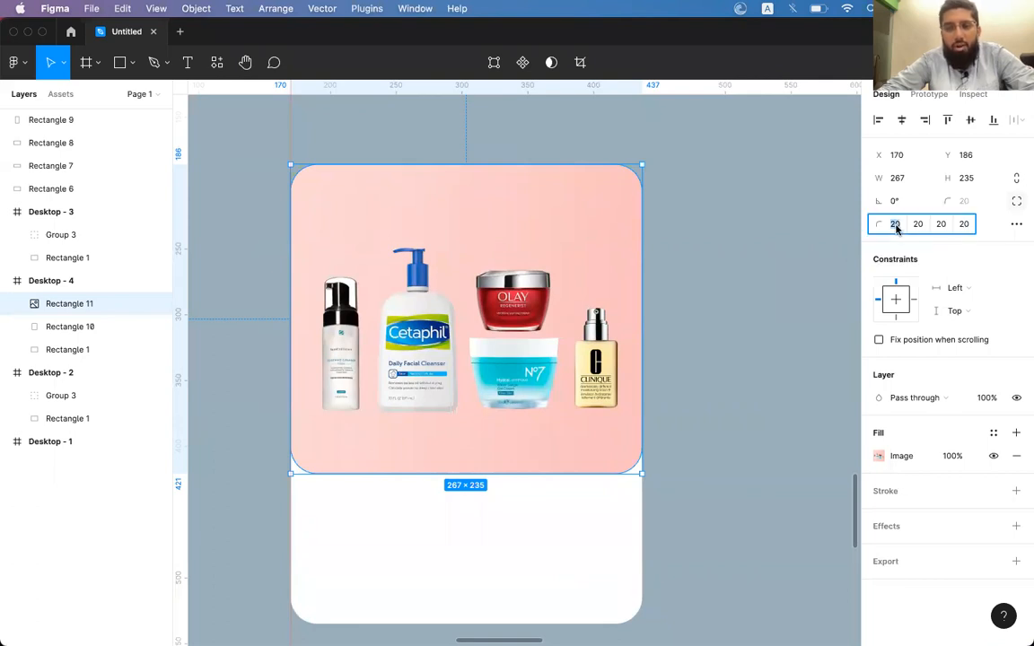
{"action": "type", "text": "100"}
{"action": "key", "text": "Return"}
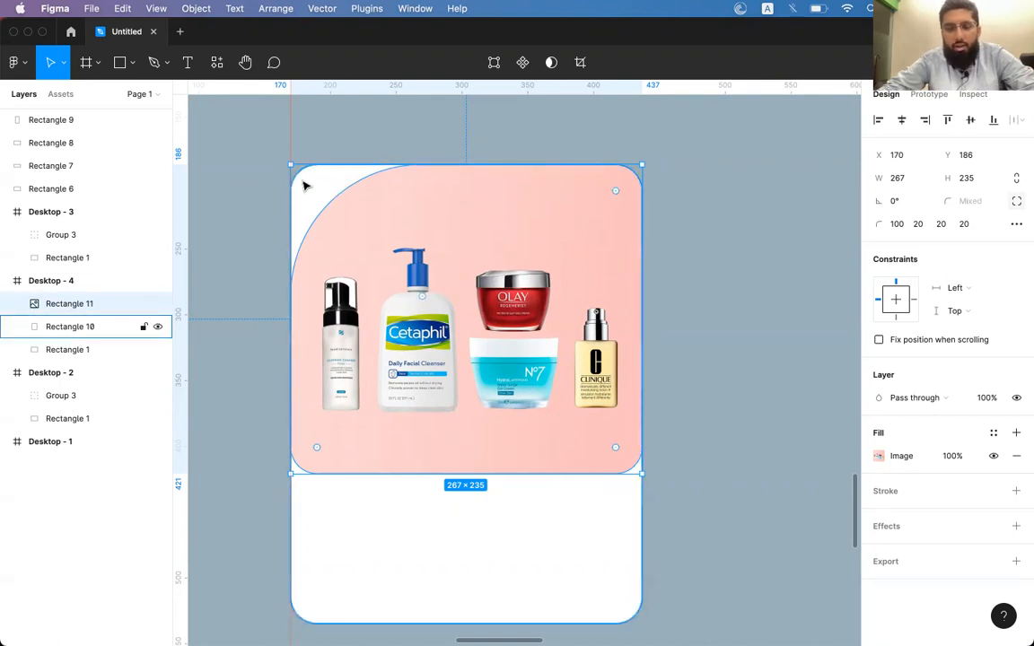
{"action": "key", "text": "super+z"}
Step: Set the skincare image's bottom-right and bottom-left corner radii to 0, keeping both top corners at 20
{"action": "left_click", "coordinate": [919, 224]}
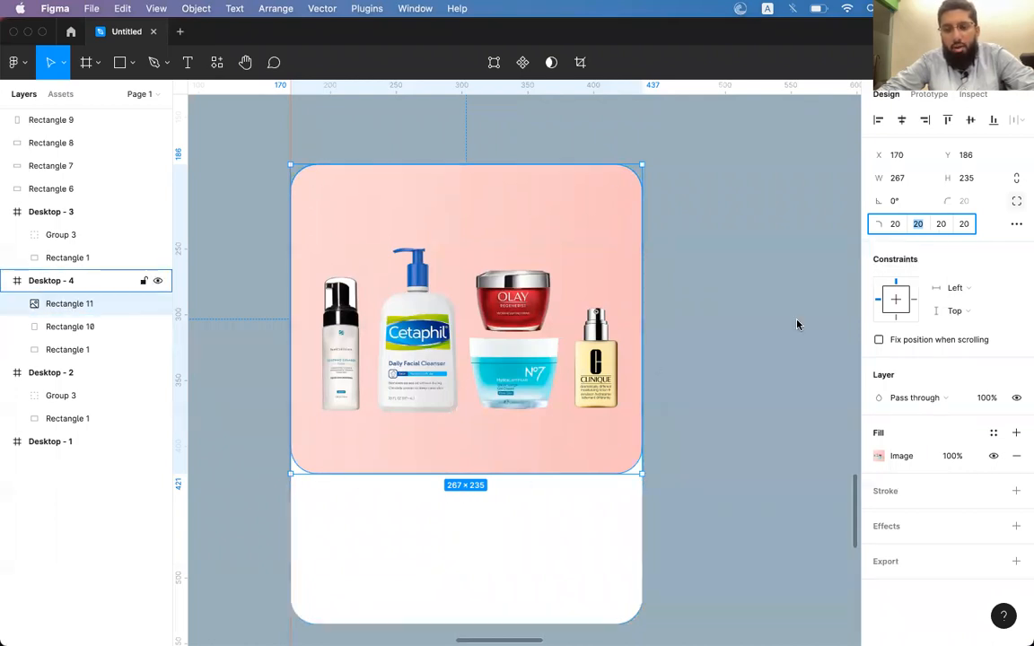
{"action": "left_click", "coordinate": [941, 224]}
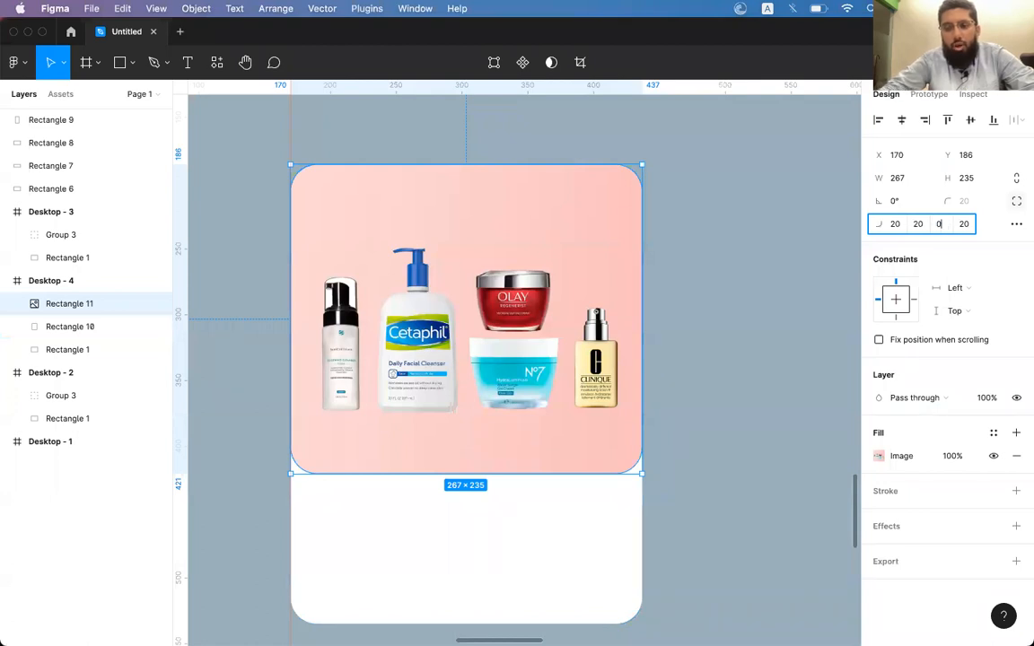
{"action": "left_click", "coordinate": [964, 224]}
{"action": "type", "text": "0"}
{"action": "key", "text": "Return"}
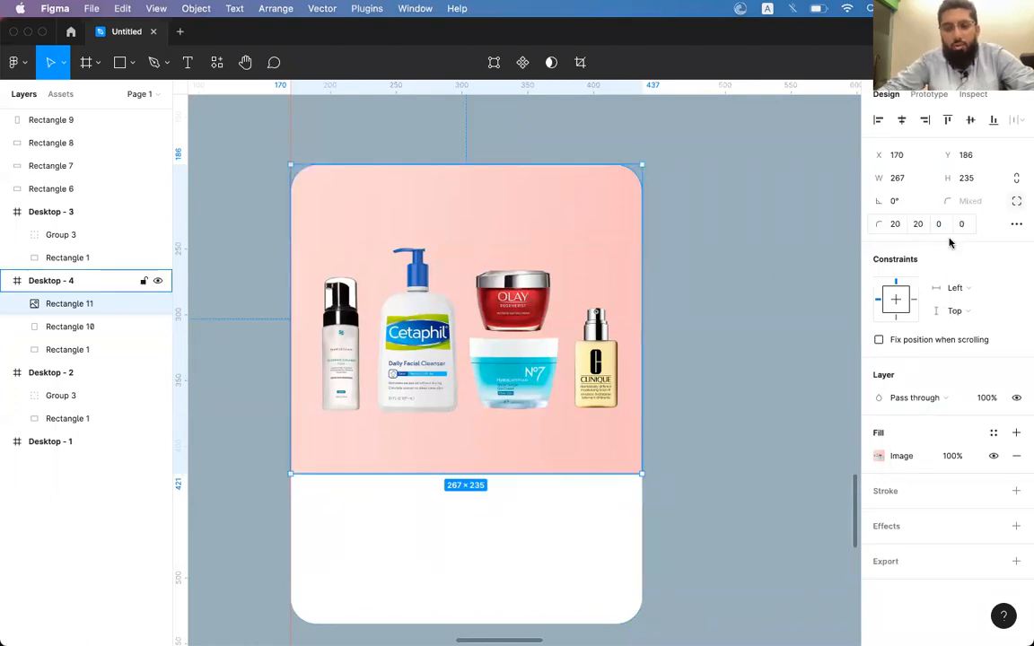
{"action": "left_click", "coordinate": [724, 341]}
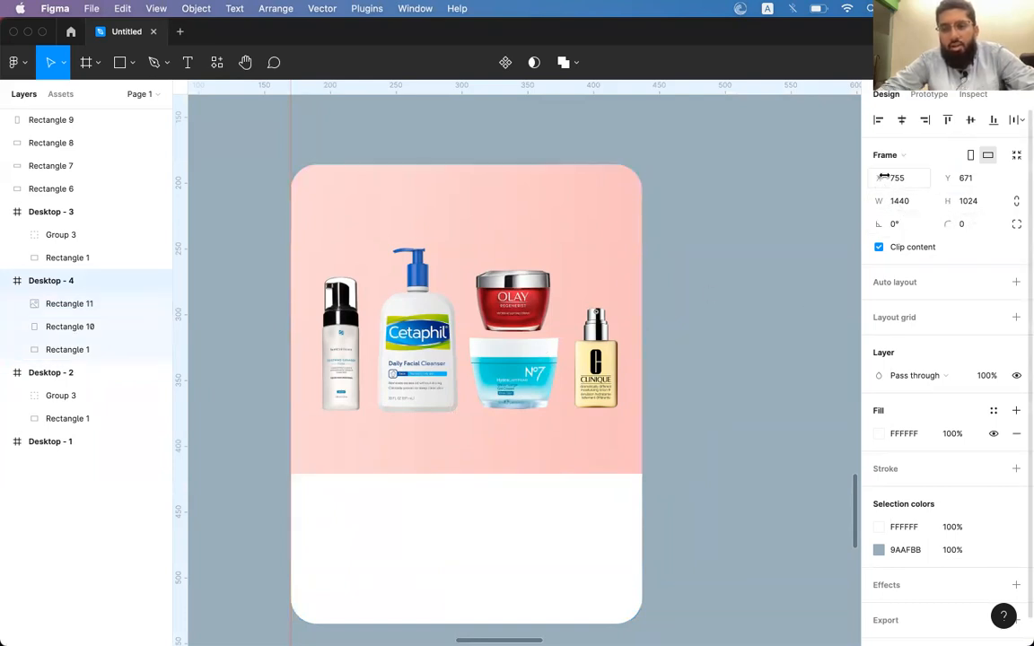
{"action": "mouse_move", "coordinate": [877, 223]}
{"action": "left_mouse_down"}
{"action": "mouse_move", "coordinate": [836, 223]}
{"action": "mouse_move", "coordinate": [877, 224]}
{"action": "left_mouse_up"}
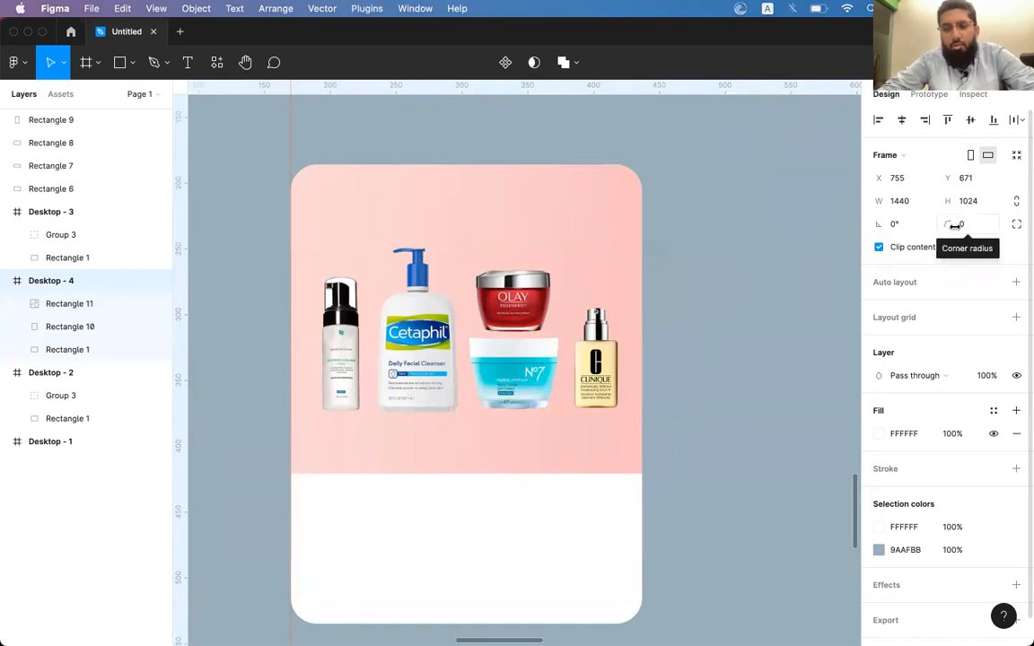
{"action": "left_click", "coordinate": [485, 299]}
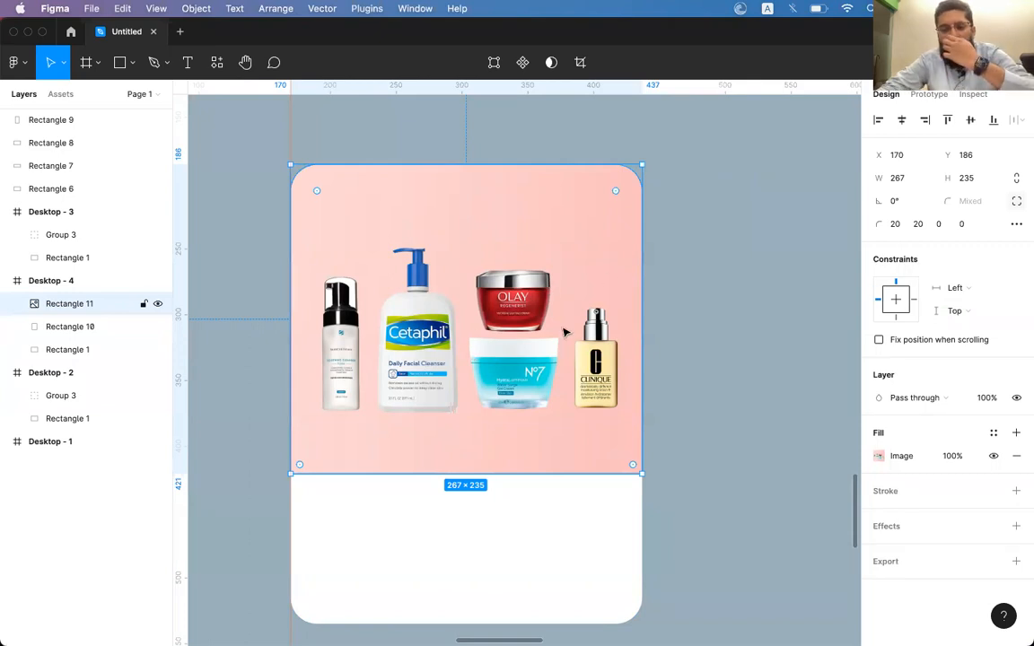
Step: Extend the white product card downward from its lower edge to a height of 380
{"action": "scroll", "coordinate": [522, 369], "scroll_direction": "down", "scroll_amount": 4}
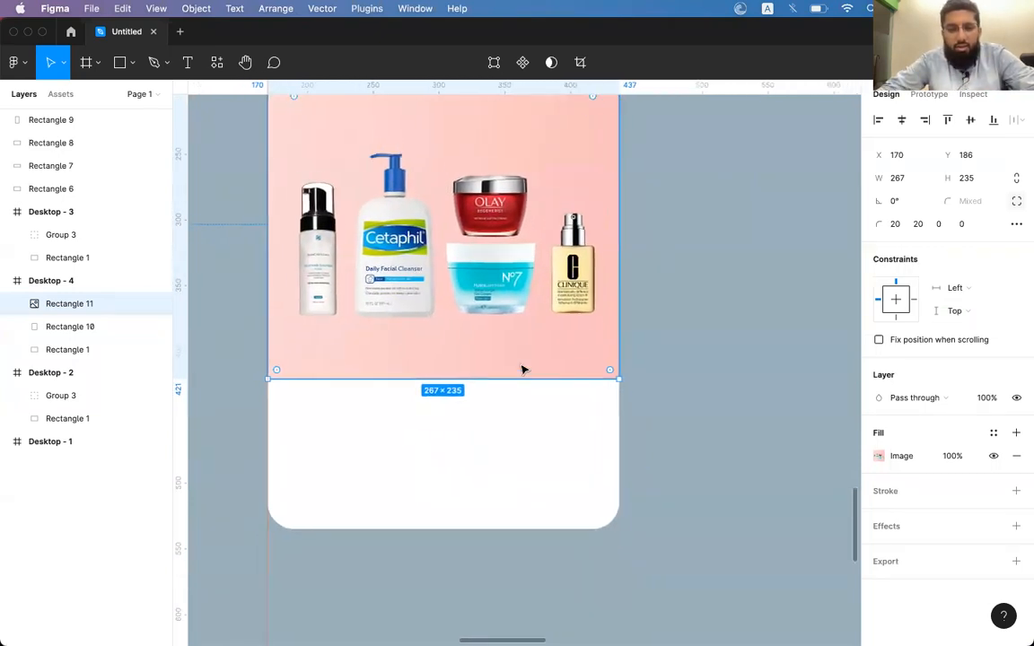
{"action": "left_click", "coordinate": [513, 442]}
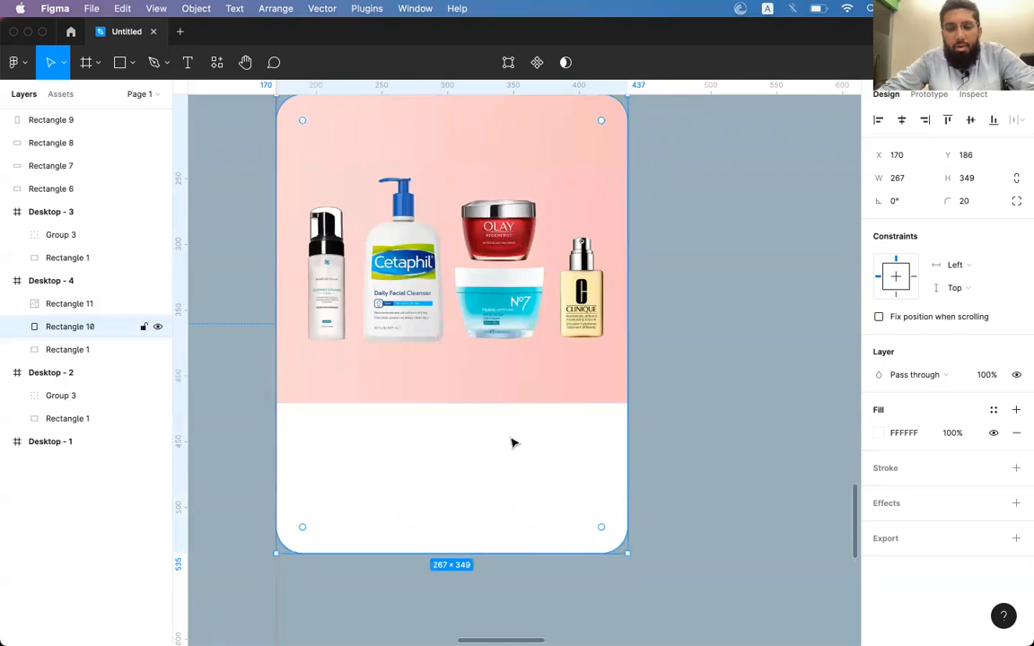
{"action": "scroll", "coordinate": [512, 442], "scroll_direction": "down", "scroll_amount": 3}
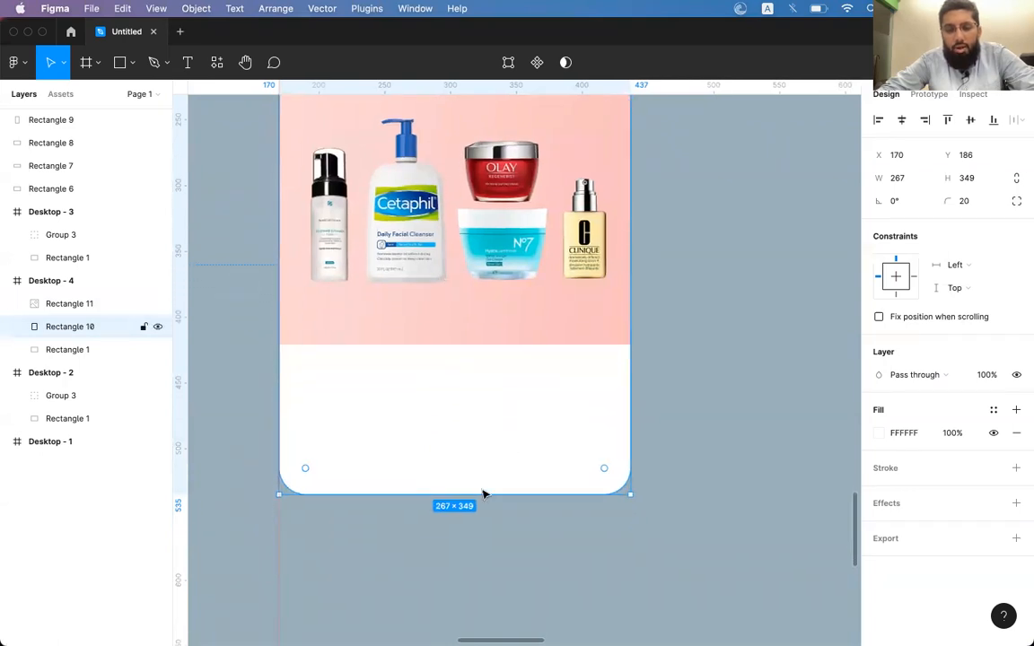
{"action": "left_click_drag", "start_coordinate": [473, 492], "coordinate": [472, 534]}
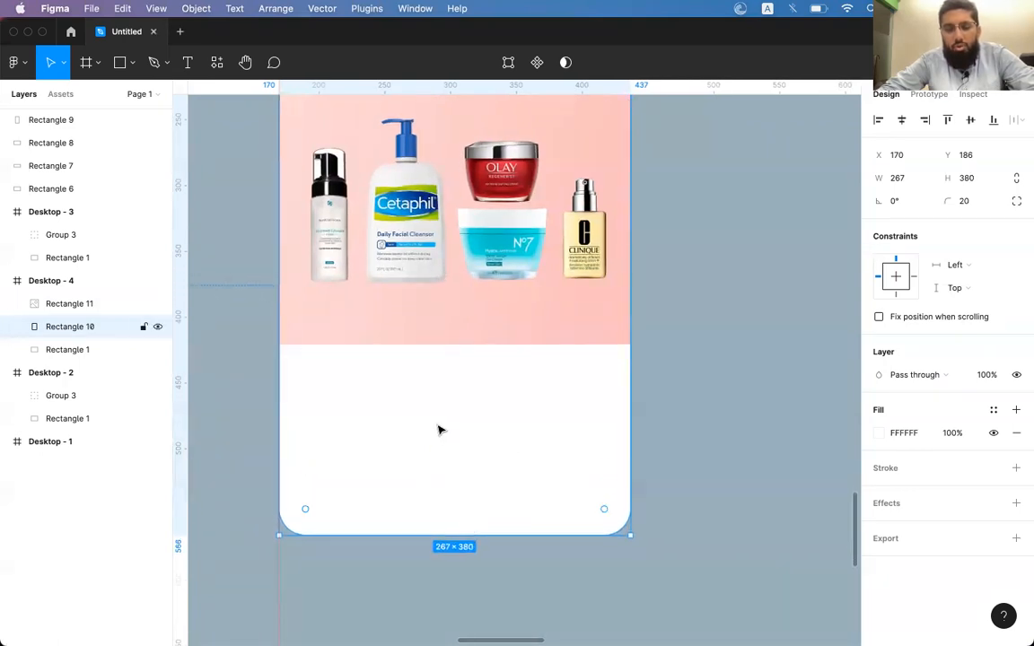
{"action": "key", "text": "shift+0"}
{"action": "scroll", "coordinate": [439, 430], "scroll_direction": "right", "scroll_amount": 2}
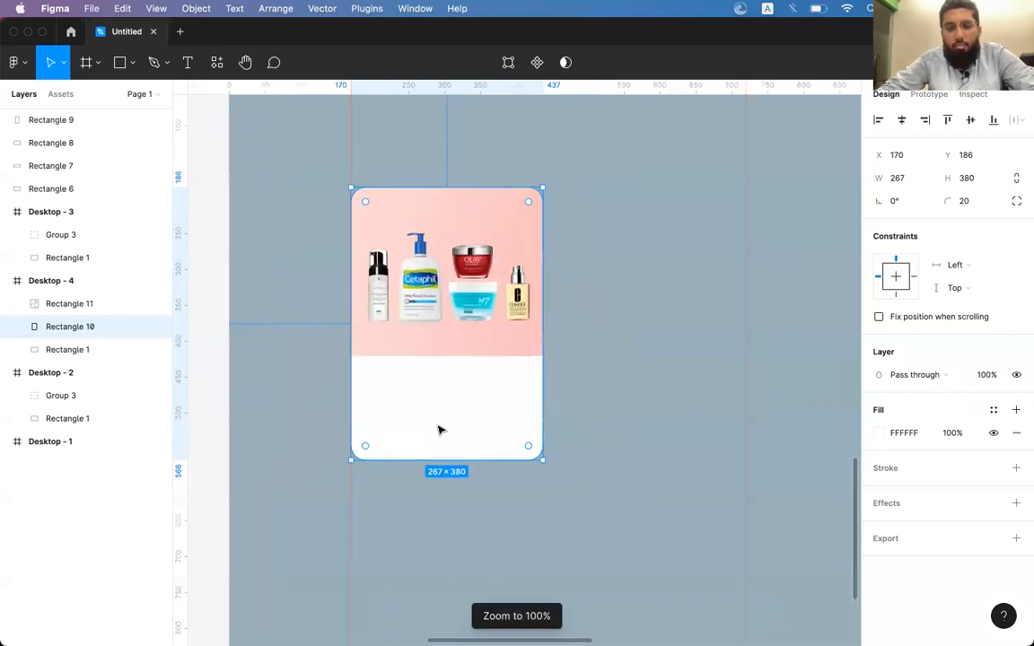
{"action": "left_click", "coordinate": [452, 283]}
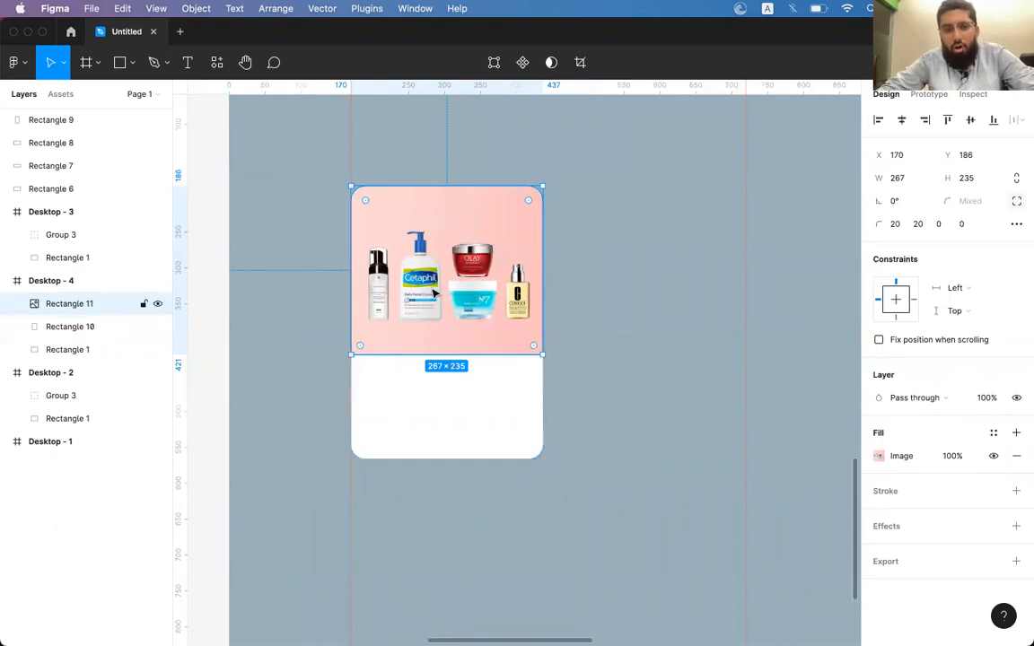
Step: Ready the Text tool, switch to Chrome, open the Shutterstock cosmetics packages image result and copy its title through "Cosmetics Packages Design Beauty"
{"action": "left_click", "coordinate": [192, 65]}
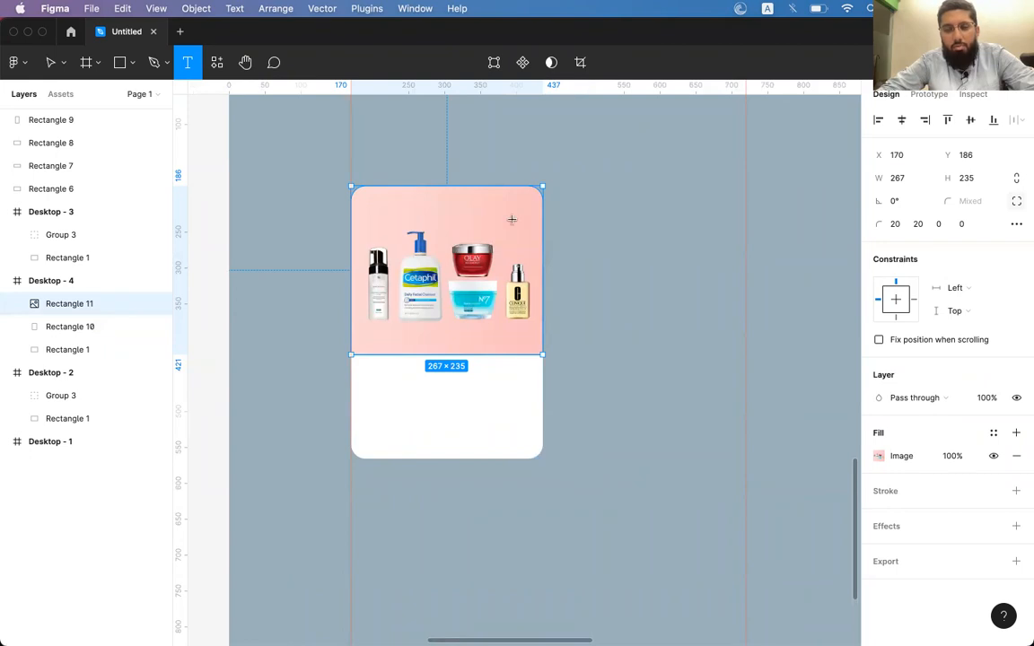
{"action": "key", "text": "super+Tab"}
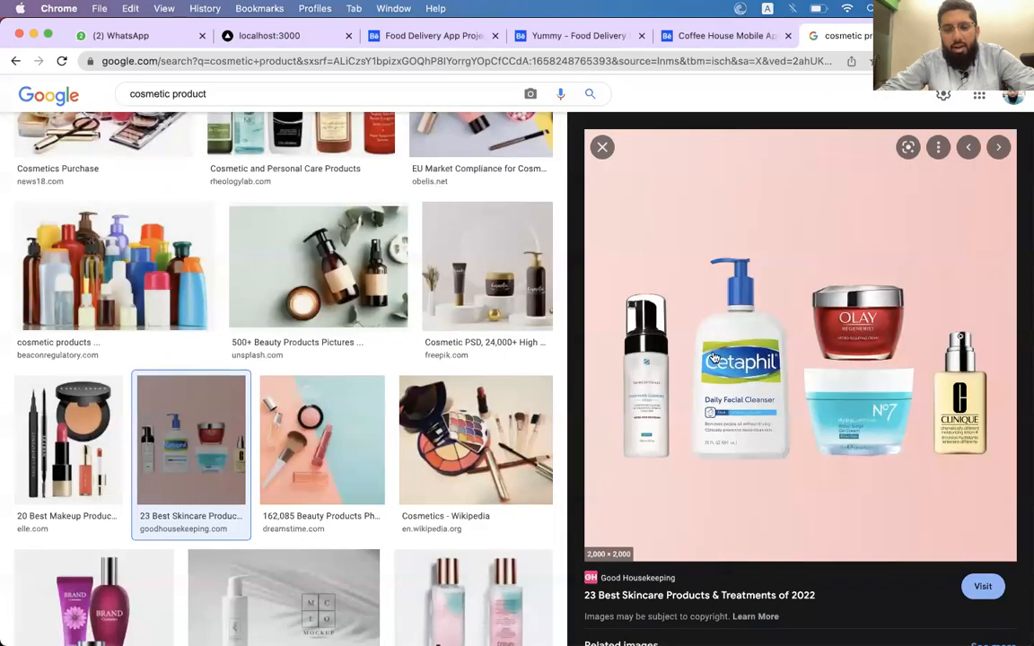
{"action": "scroll", "coordinate": [714, 369], "scroll_direction": "down", "scroll_amount": 3}
{"action": "scroll", "coordinate": [715, 370], "scroll_direction": "down", "scroll_amount": 2}
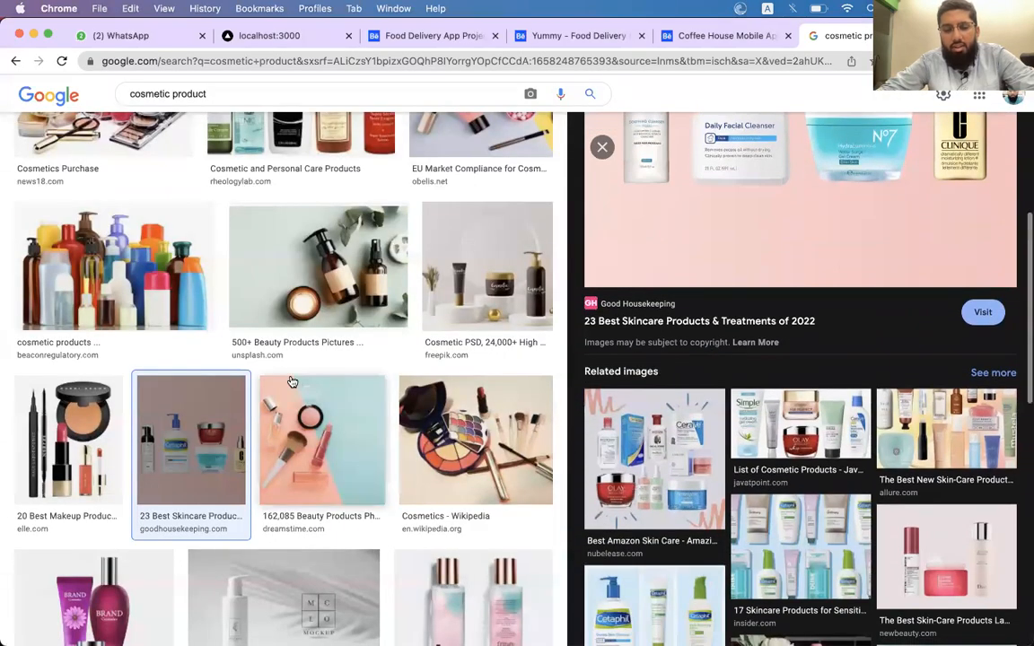
{"action": "scroll", "coordinate": [282, 312], "scroll_direction": "up", "scroll_amount": 5}
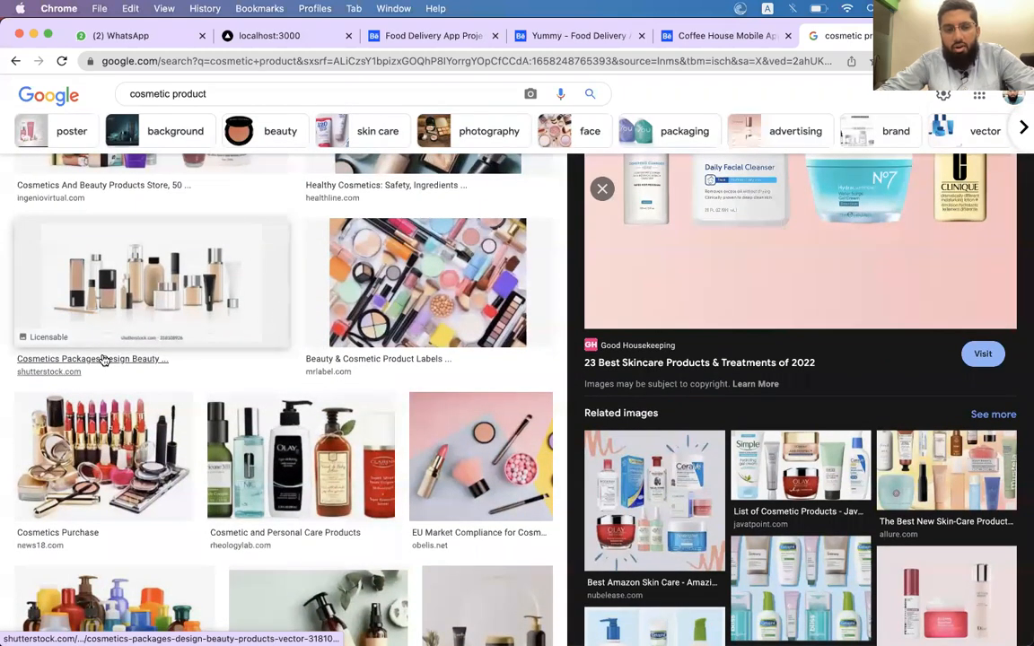
{"action": "left_click", "coordinate": [117, 310]}
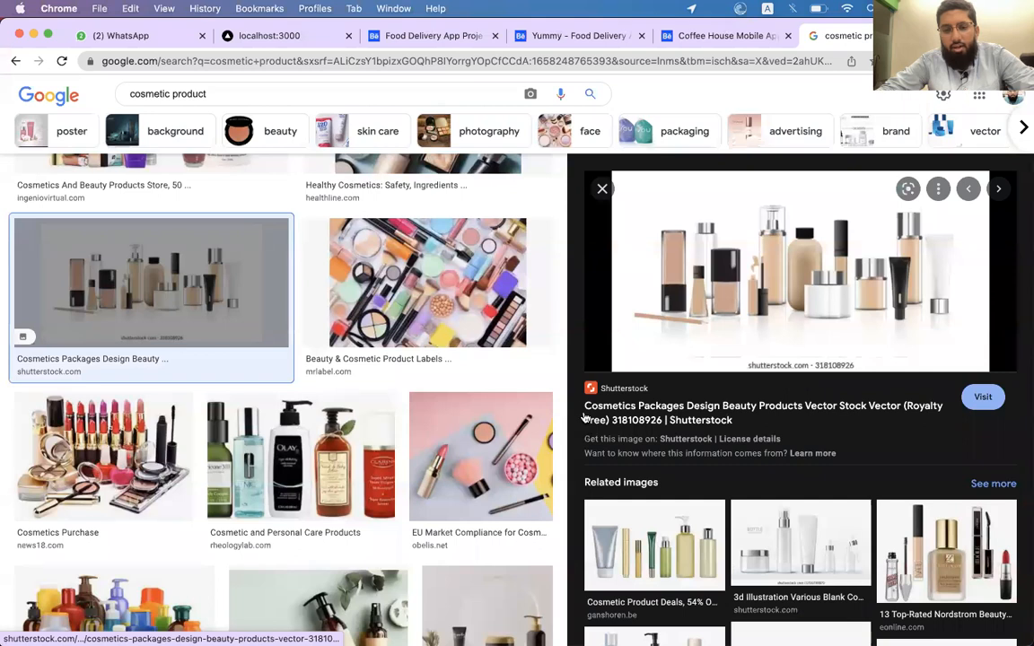
{"action": "left_click_drag", "start_coordinate": [579, 381], "coordinate": [752, 405]}
{"action": "key", "text": "super+c"}
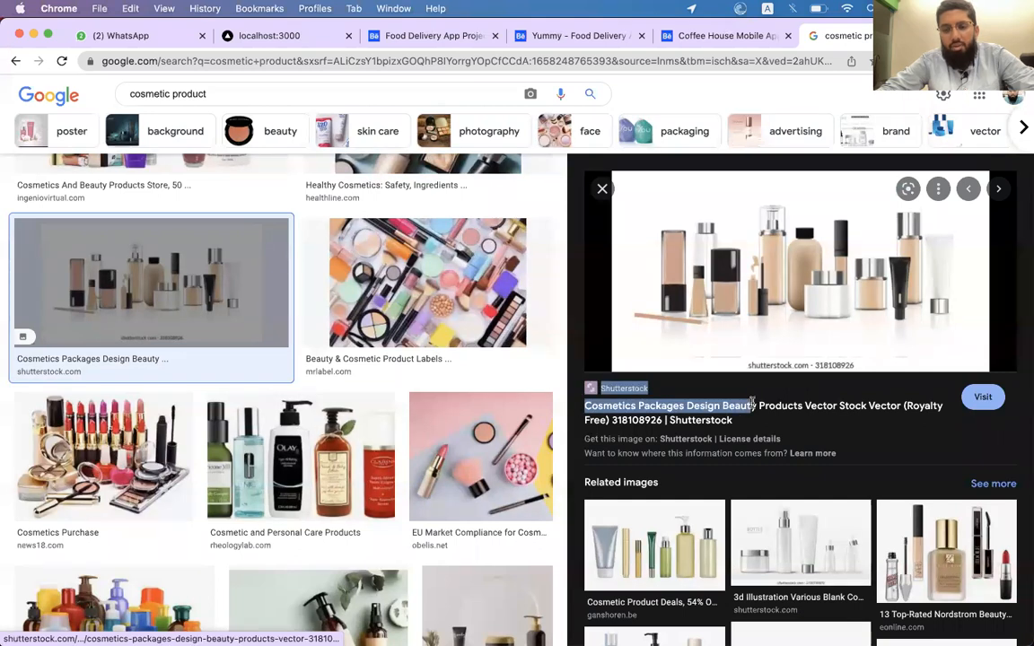
Step: Back in Figma, add the text "Cosmetics Packages Design Beauty" to the card's white area and place it below the image at X 186, Y 439
{"action": "key", "text": "super+Tab"}
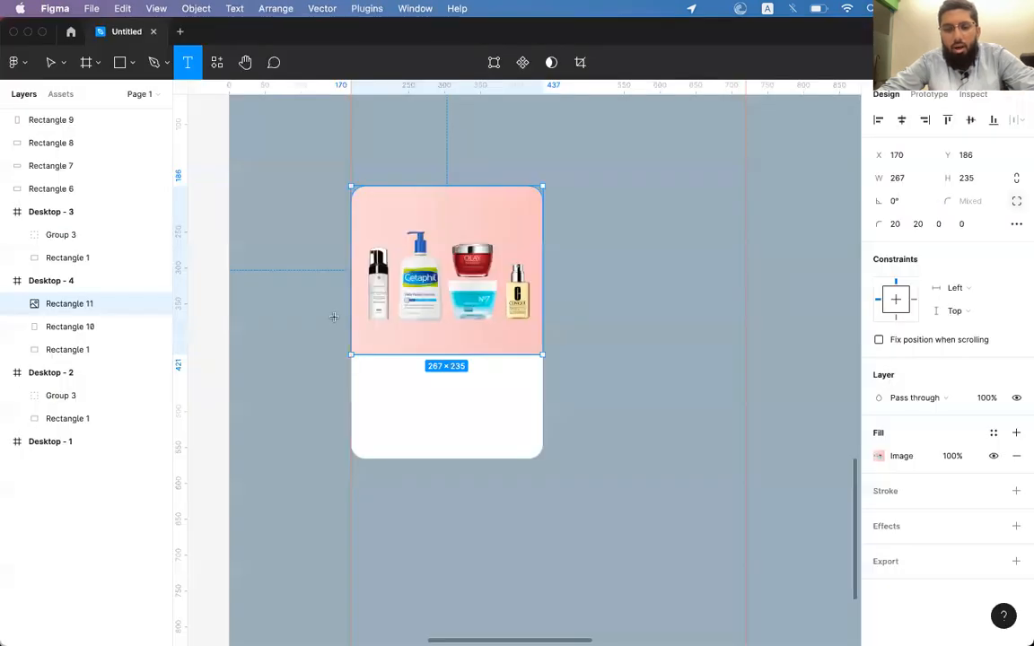
{"action": "left_click", "coordinate": [399, 381]}
{"action": "key", "text": "super+v"}
{"action": "double_click", "coordinate": [445, 398]}
{"action": "key", "text": "BackSpace"}
{"action": "key", "text": "Delete"}
{"action": "key", "text": "Escape"}
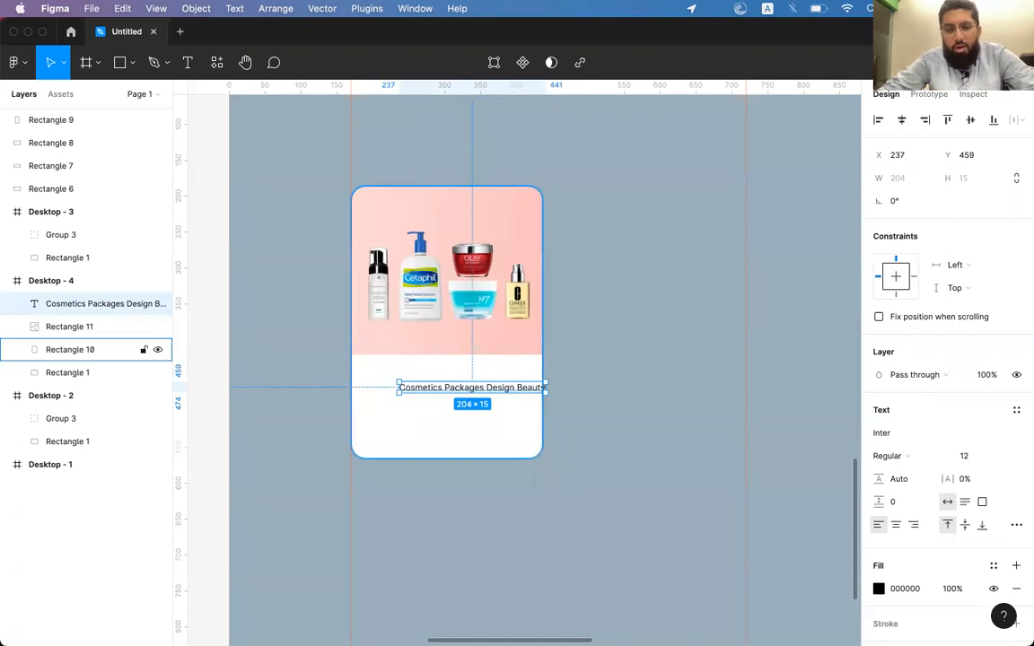
{"action": "left_click_drag", "start_coordinate": [482, 389], "coordinate": [445, 373]}
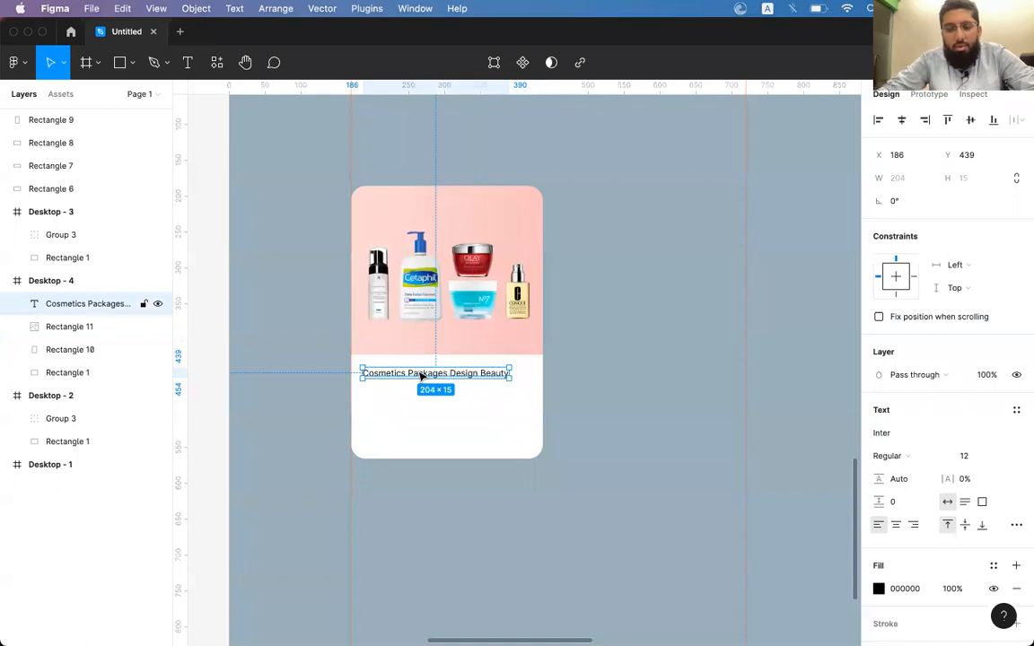
{"action": "key", "text": "shift+0"}
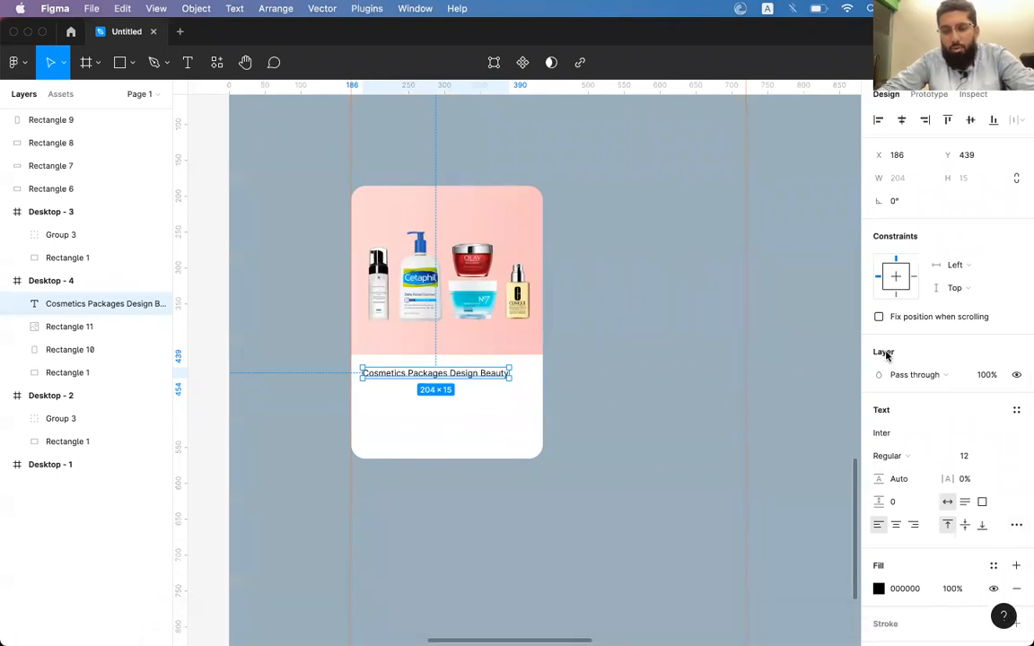
Step: Change the font of the card's product title to Roboto
{"action": "left_click", "coordinate": [904, 437]}
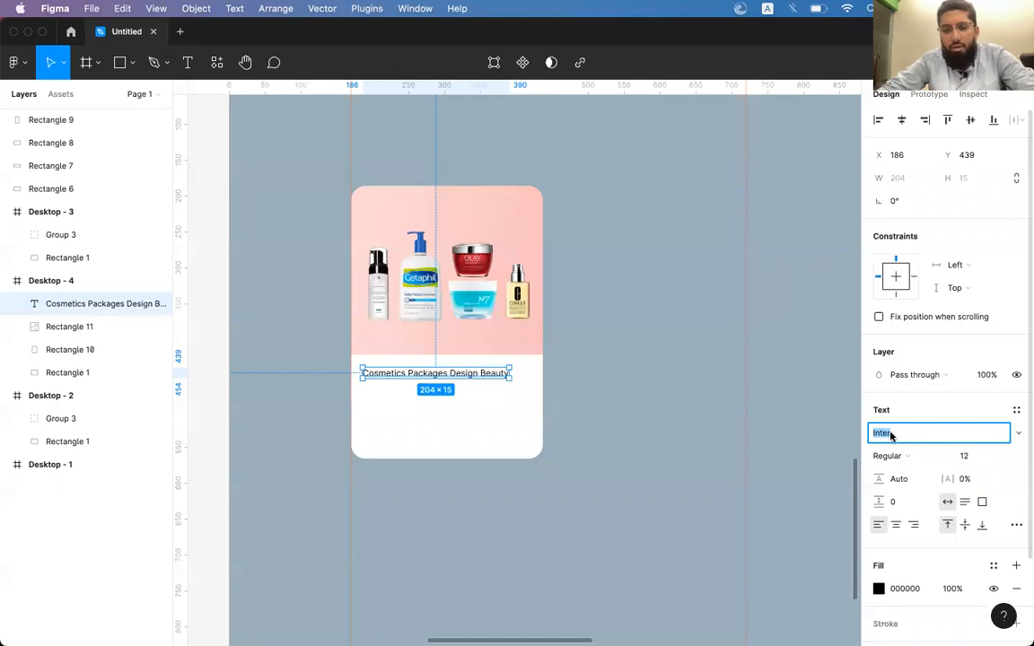
{"action": "scroll", "coordinate": [584, 374], "scroll_direction": "up", "scroll_amount": 5}
{"action": "scroll", "coordinate": [584, 374], "scroll_direction": "down", "scroll_amount": 2}
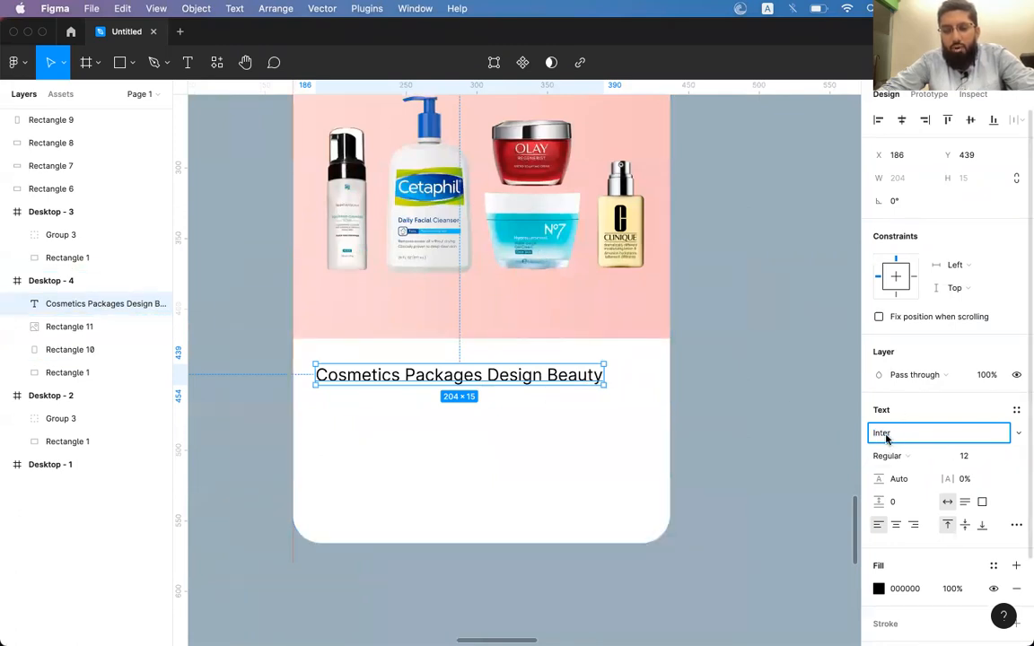
{"action": "key", "text": "BackSpace"}
{"action": "type", "text": "Robot"}
{"action": "key", "text": "Return"}
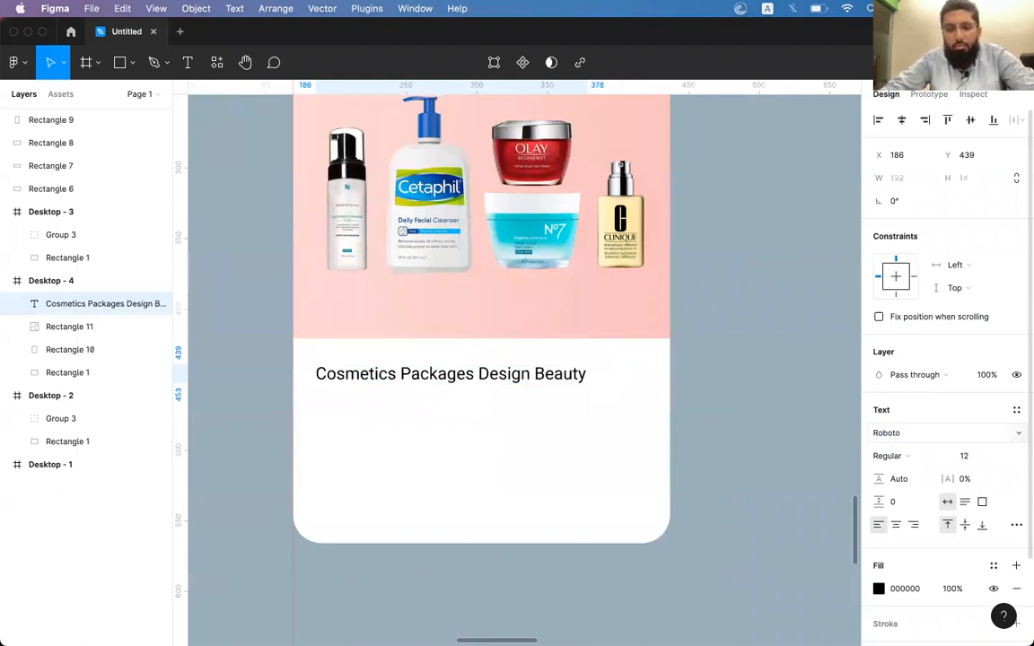
Step: Set the product title's font to Roboto Condensed
{"action": "left_click", "coordinate": [895, 435]}
{"action": "type", "text": "Roboto Condensed"}
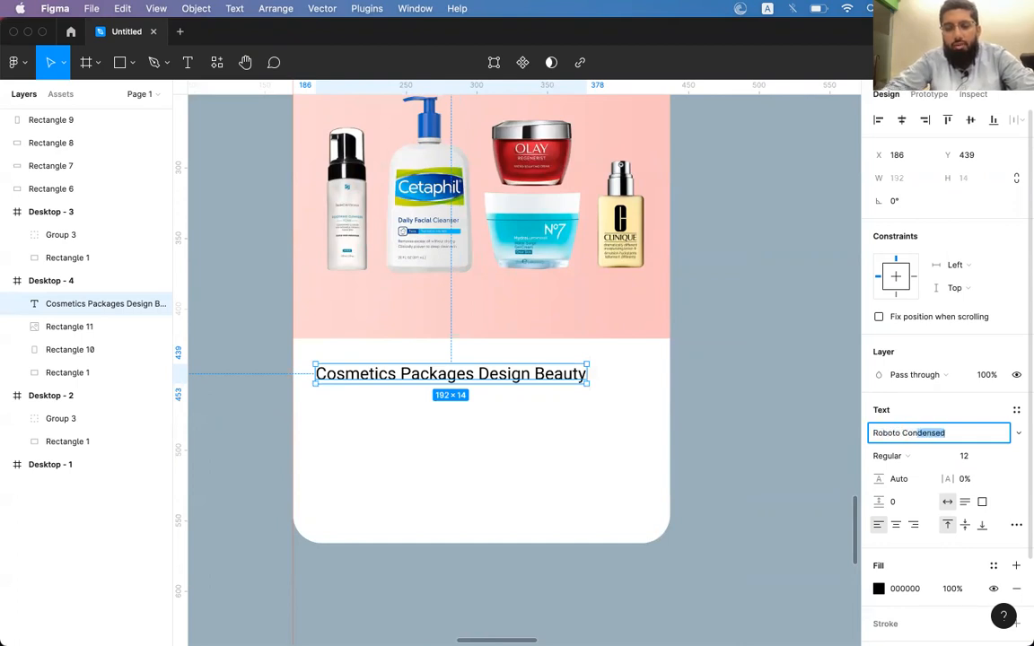
{"action": "key", "text": "Return"}
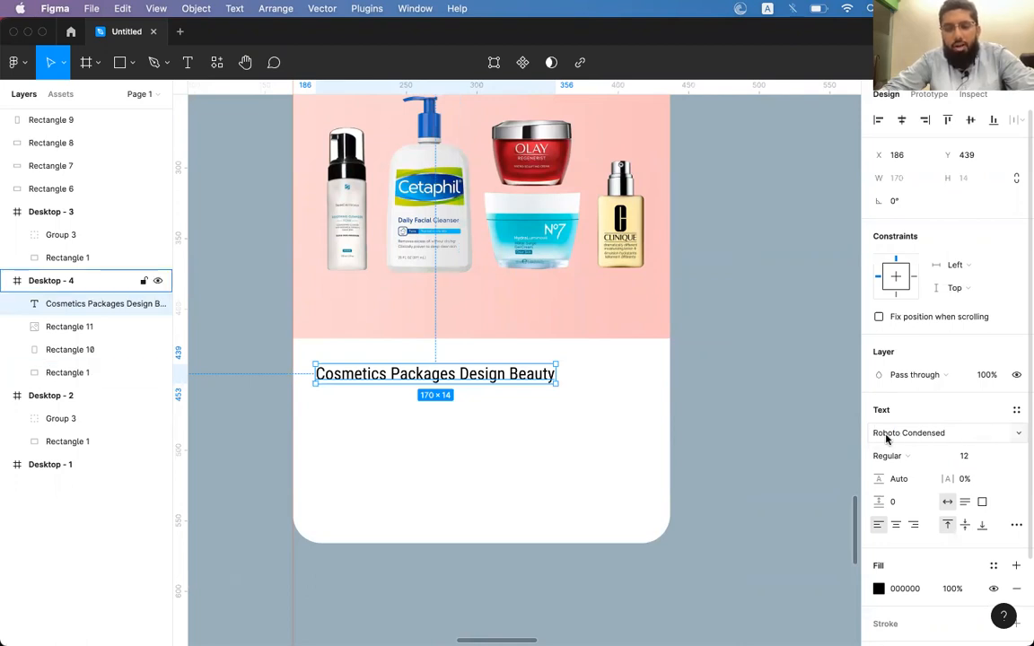
Step: Switch to Chrome and search for "google fonts api" in a new tab
{"action": "key", "text": "super+Tab"}
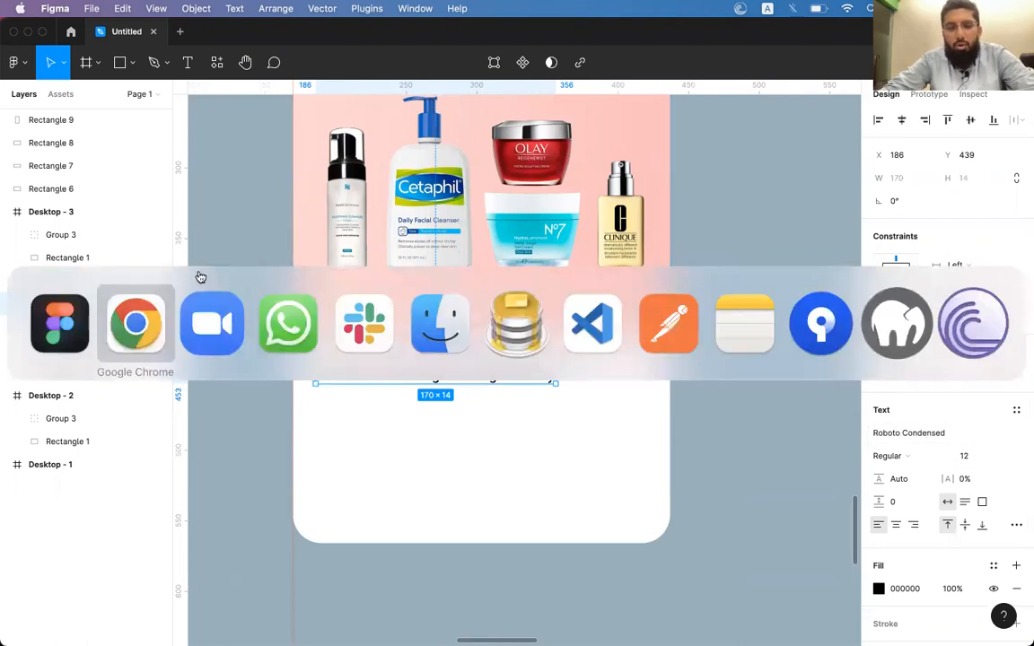
{"action": "left_click", "coordinate": [143, 311]}
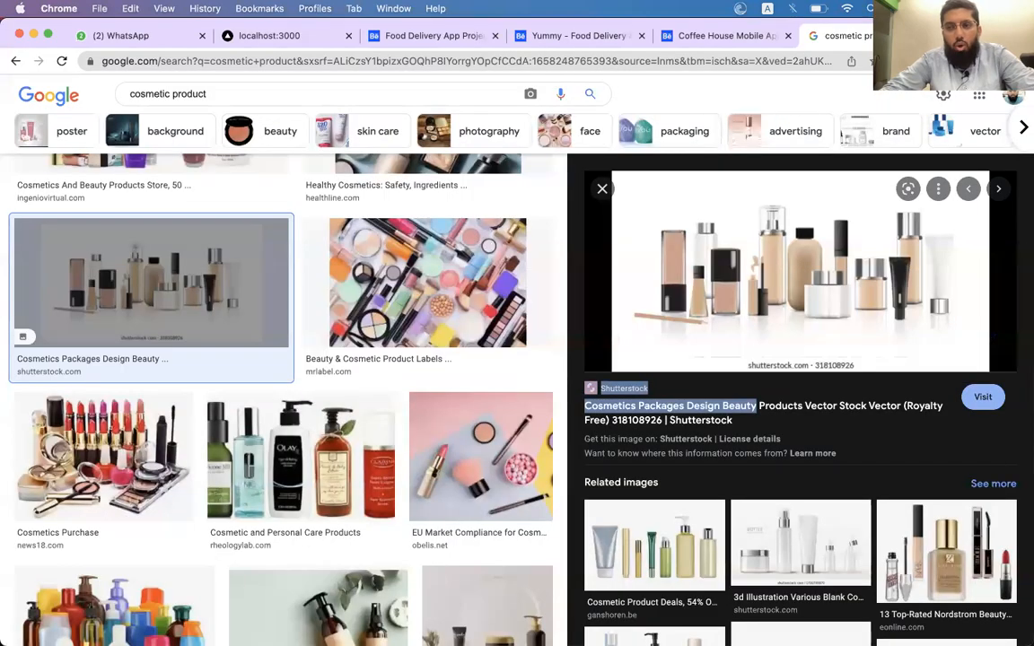
{"action": "key", "text": "super+t"}
{"action": "left_click", "coordinate": [675, 65]}
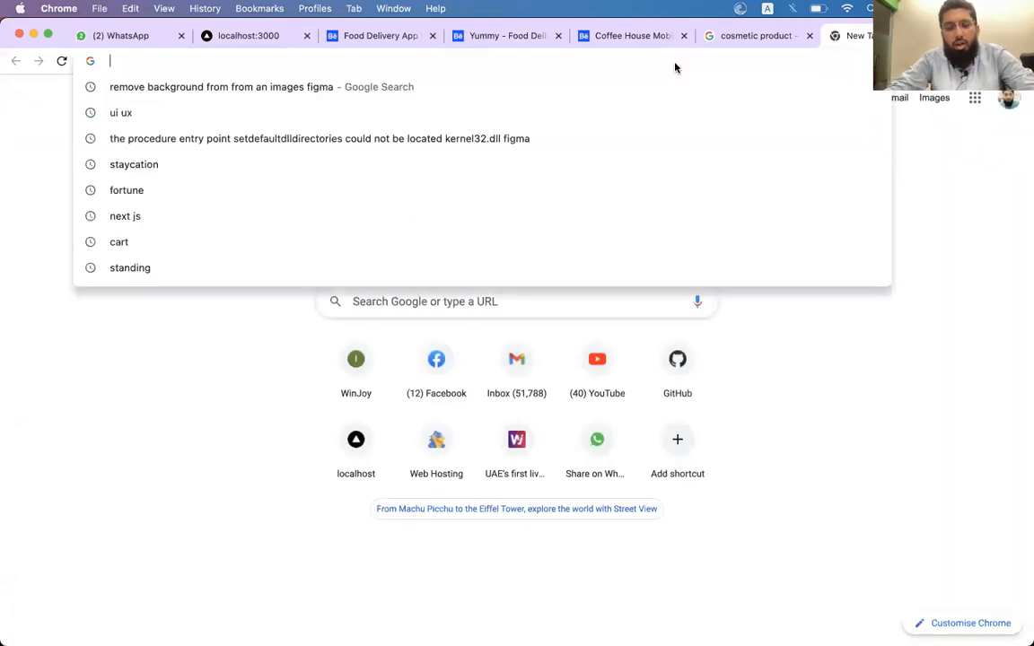
{"action": "type", "text": "goo"}
{"action": "key", "text": "BackSpace"}
{"action": "type", "text": "ng"}
{"action": "key", "text": "BackSpace"}
{"action": "key", "text": "BackSpace"}
{"action": "type", "text": "oglt"}
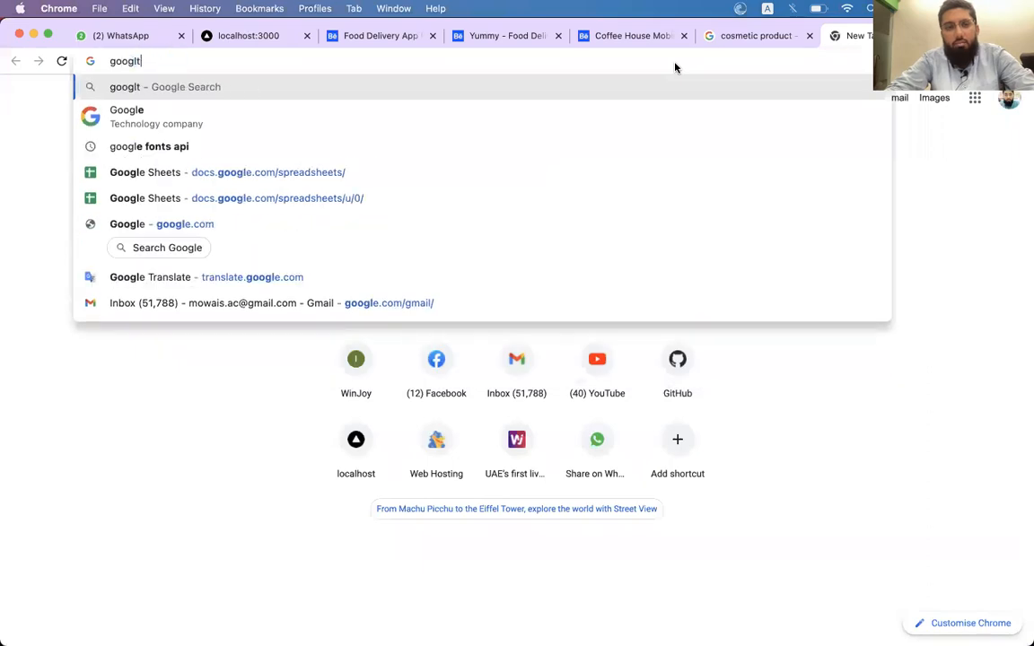
{"action": "key", "text": "BackSpace"}
{"action": "type", "text": "e font"}
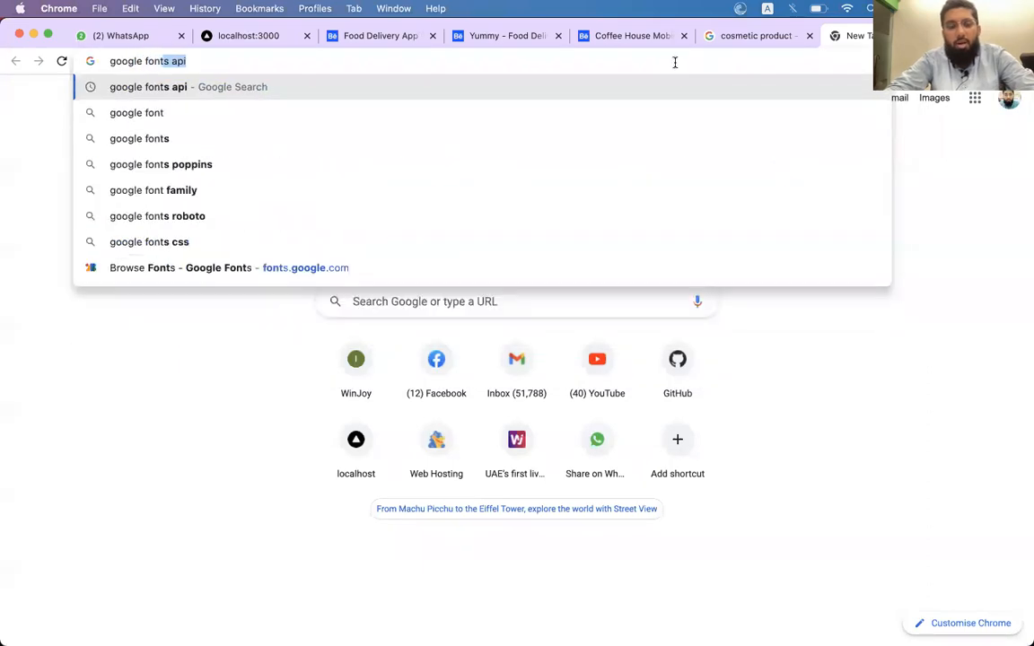
{"action": "key", "text": "Return"}
Step: Open the Fonts - Google Developers result and find its link to the available fonts
{"action": "left_click_drag", "start_coordinate": [214, 112], "coordinate": [110, 122]}
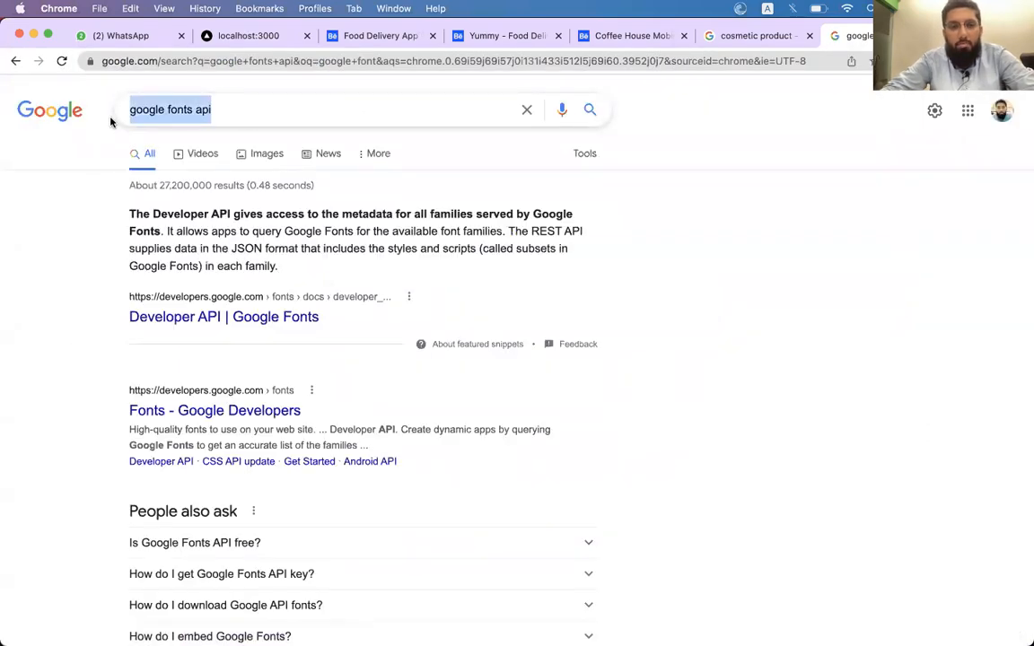
{"action": "left_click", "coordinate": [209, 393]}
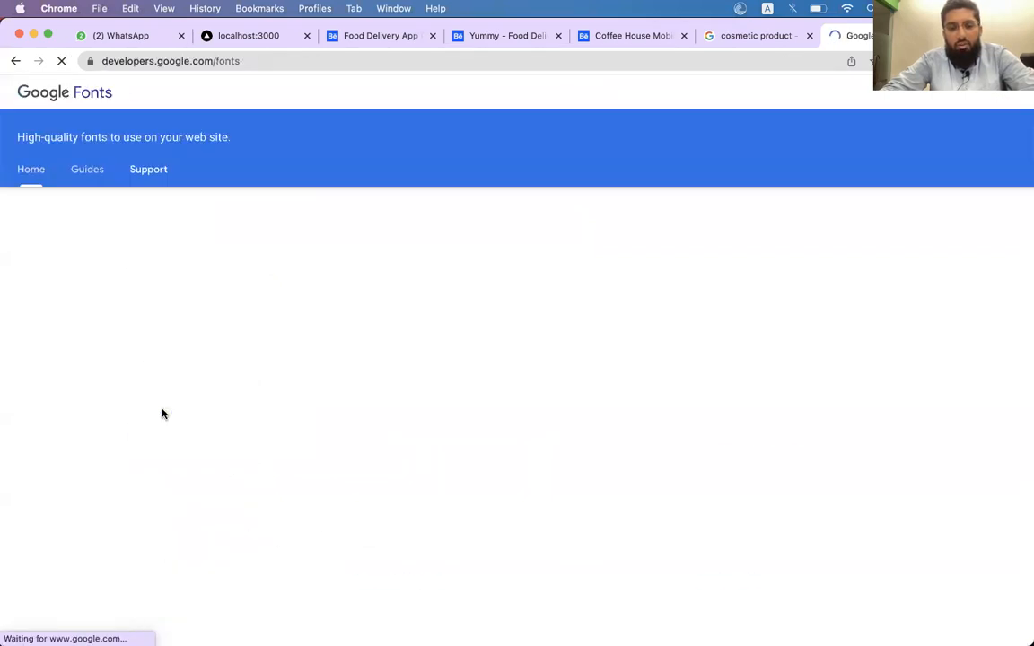
{"action": "scroll", "coordinate": [275, 331], "scroll_direction": "down", "scroll_amount": 3}
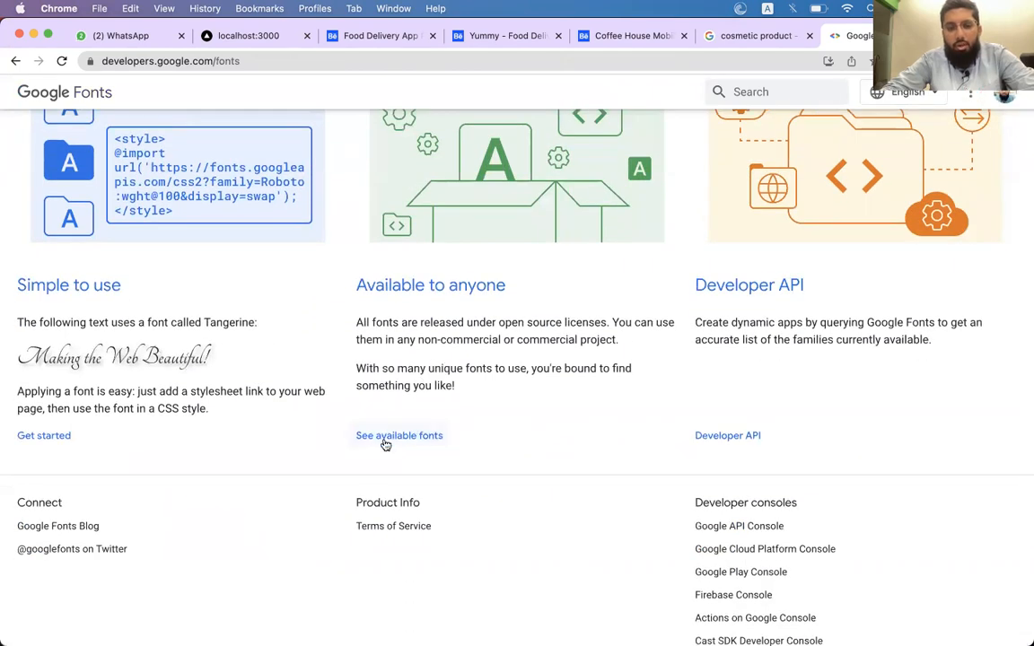
Step: Open the page of available Google fonts and browse the families for one that suits the product title
{"action": "scroll", "coordinate": [365, 392], "scroll_direction": "down", "scroll_amount": 2}
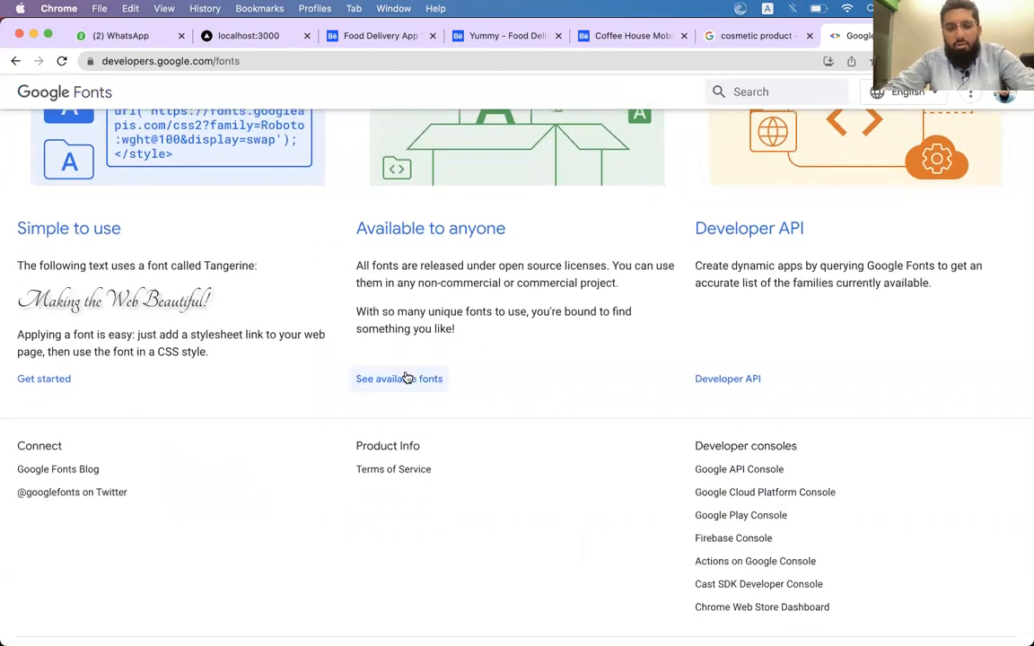
{"action": "left_click", "coordinate": [406, 377]}
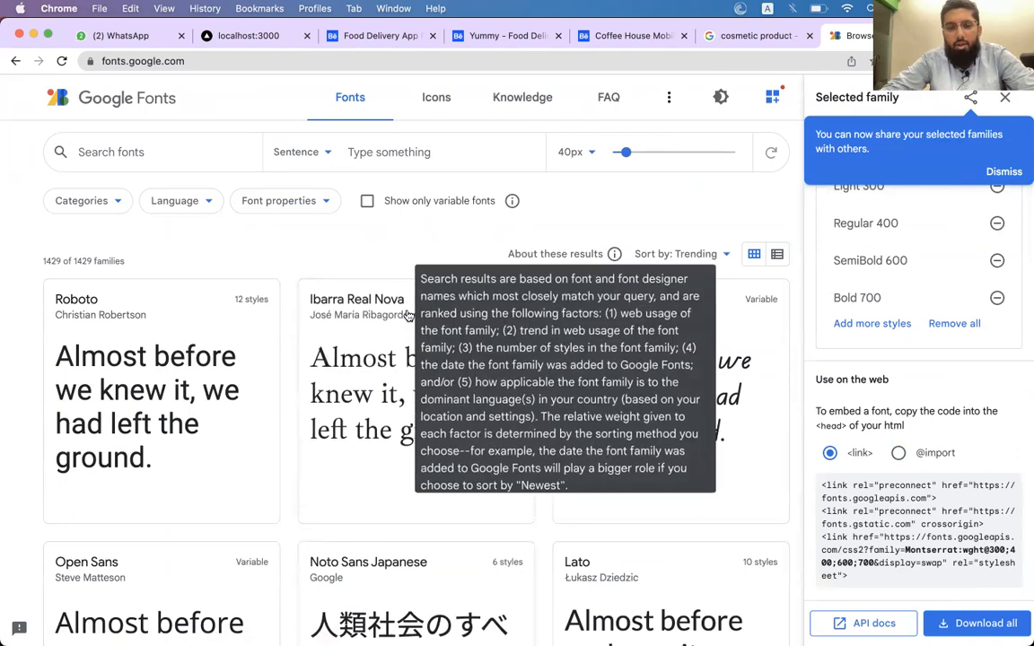
{"action": "scroll", "coordinate": [416, 245], "scroll_direction": "down", "scroll_amount": 5}
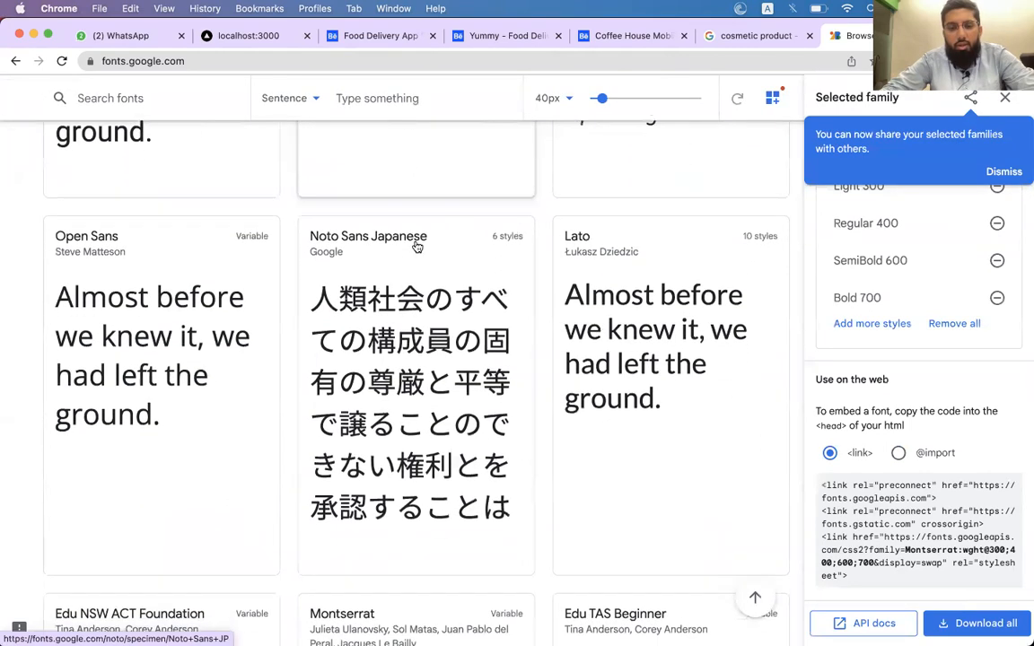
{"action": "scroll", "coordinate": [417, 255], "scroll_direction": "down", "scroll_amount": 3}
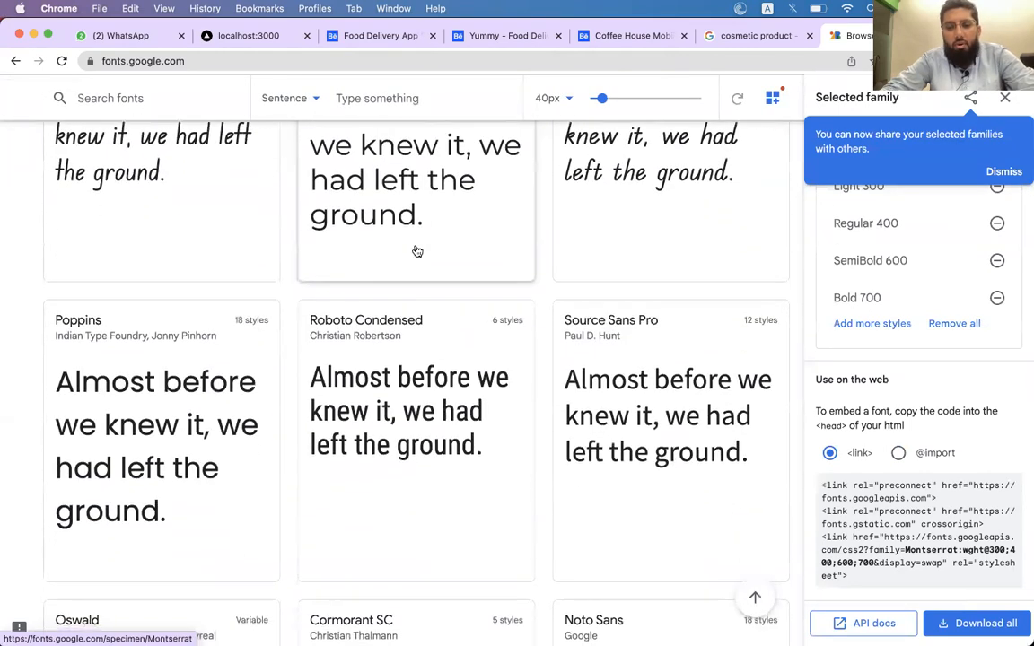
{"action": "scroll", "coordinate": [417, 251], "scroll_direction": "up", "scroll_amount": 3}
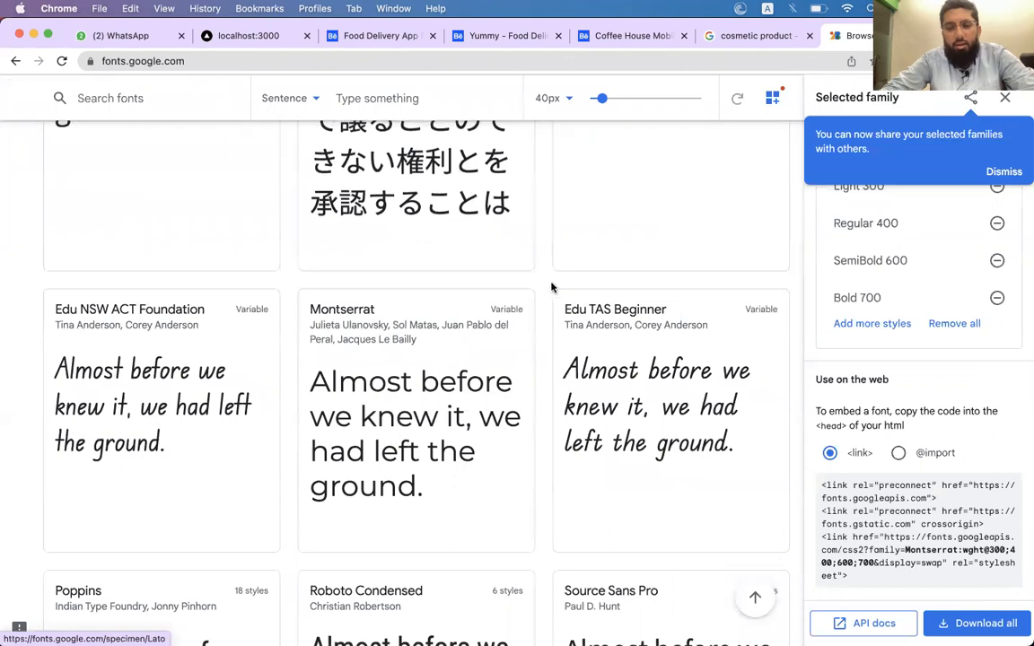
{"action": "scroll", "coordinate": [542, 285], "scroll_direction": "up", "scroll_amount": 1}
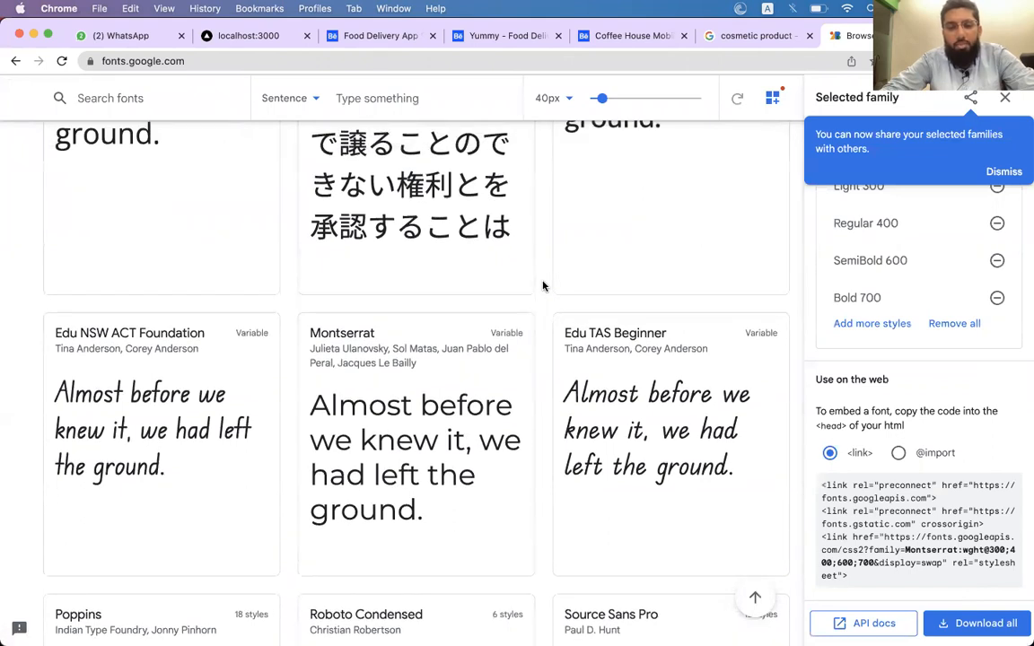
{"action": "key", "text": "super+Tab"}
{"action": "key", "text": "super+Tab"}
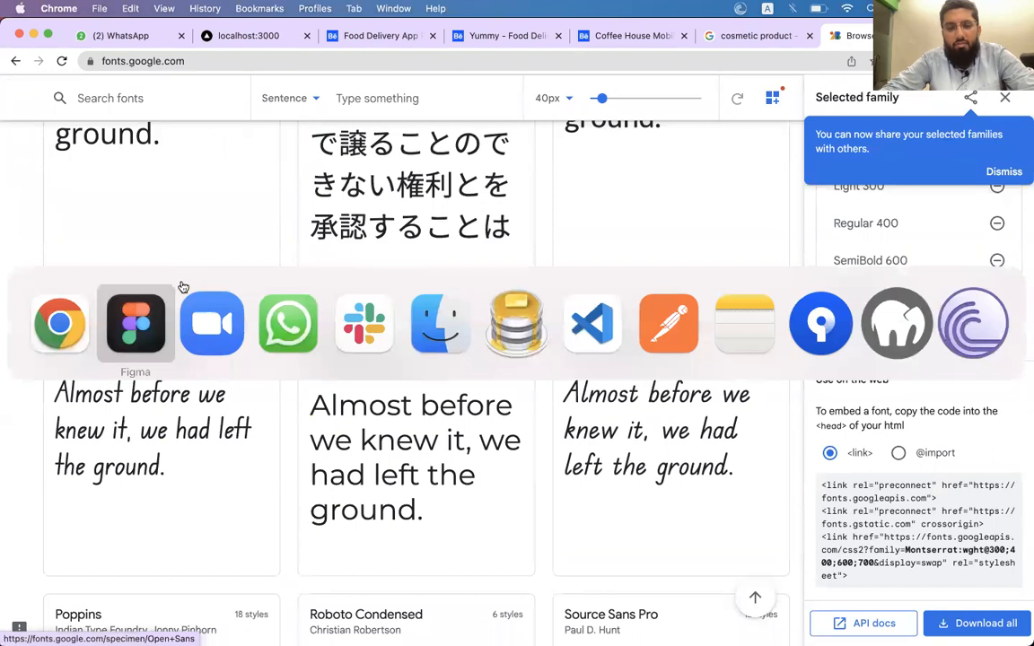
{"action": "key", "text": "super+Tab"}
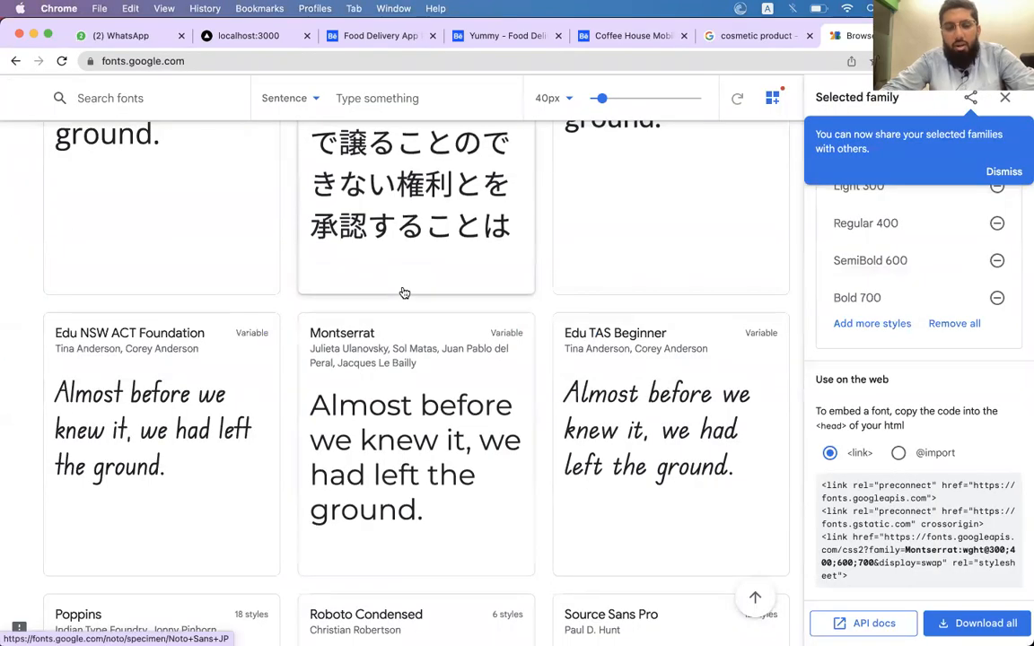
{"action": "scroll", "coordinate": [404, 293], "scroll_direction": "down", "scroll_amount": 2}
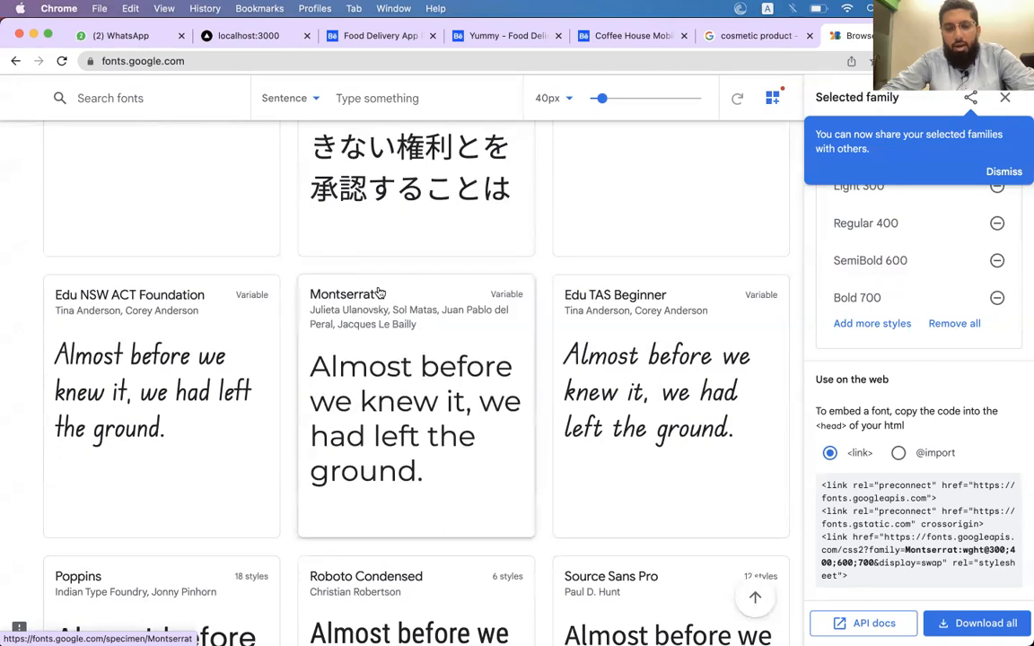
Step: Switch to Figma and set the card's product title font to Montserrat
{"action": "key", "text": "super+Tab"}
{"action": "key", "text": "super+Tab"}
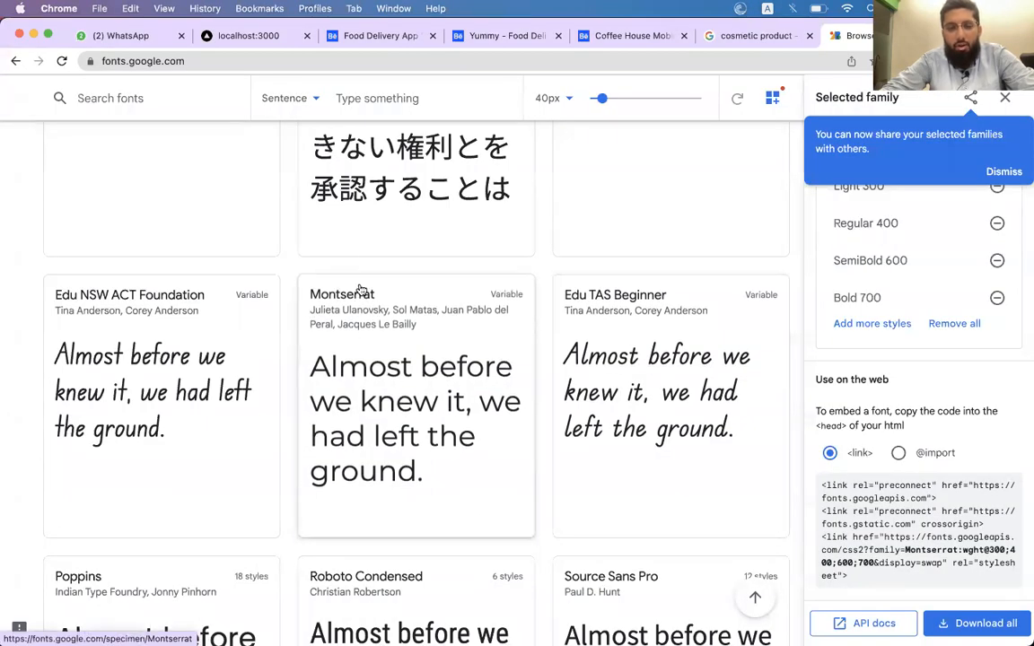
{"action": "key", "text": "super+Tab"}
{"action": "scroll", "coordinate": [911, 436], "scroll_direction": "down", "scroll_amount": 3}
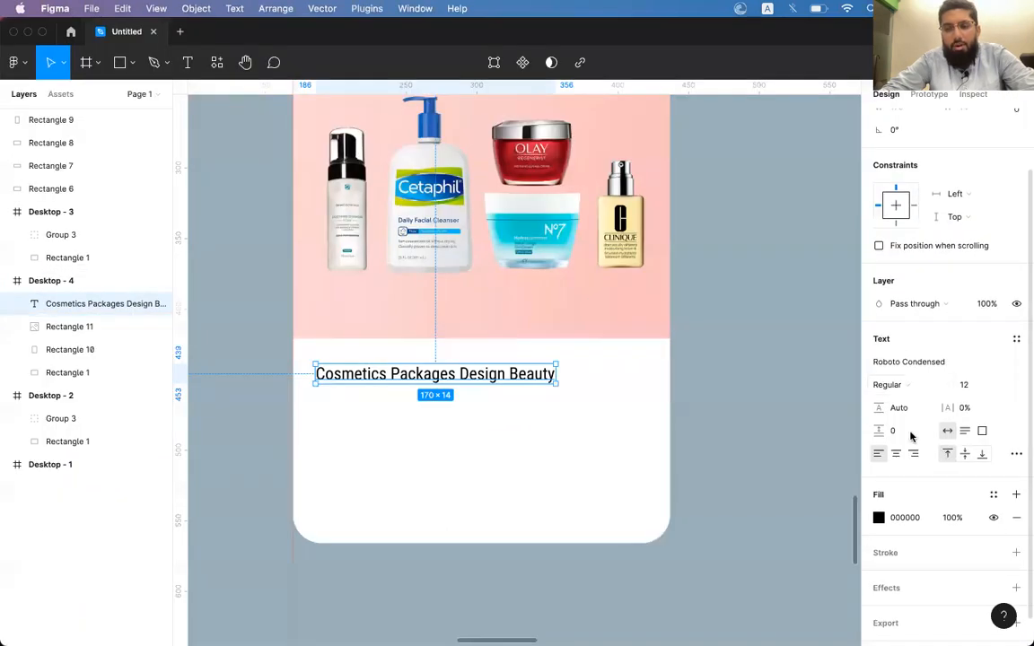
{"action": "left_click", "coordinate": [905, 361]}
{"action": "type", "text": "Montse"}
{"action": "key", "text": "Return"}
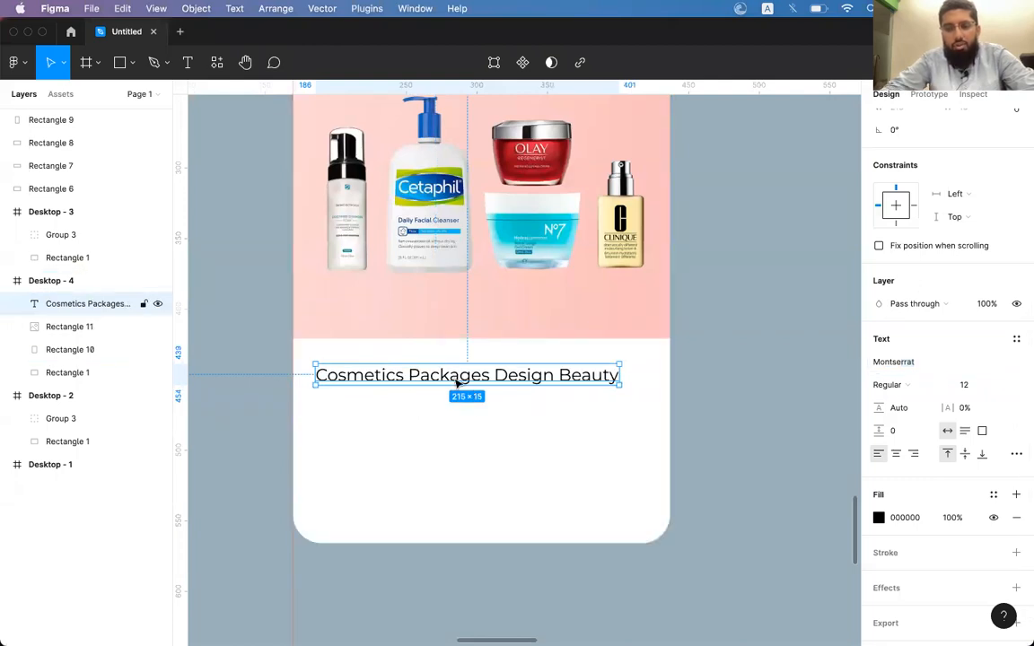
Step: Increase the product title's font size to 22
{"action": "key", "text": "super+shift+period"}
{"action": "key", "text": "super+shift+period"}
{"action": "key", "text": "super+shift+period"}
{"action": "key", "text": "super+shift+period"}
{"action": "key", "text": "super+shift+period"}
{"action": "key", "text": "super+shift+period"}
{"action": "key", "text": "super+shift+period"}
{"action": "key", "text": "super+shift+period"}
{"action": "key", "text": "super+shift+period"}
{"action": "key", "text": "super+shift+period"}
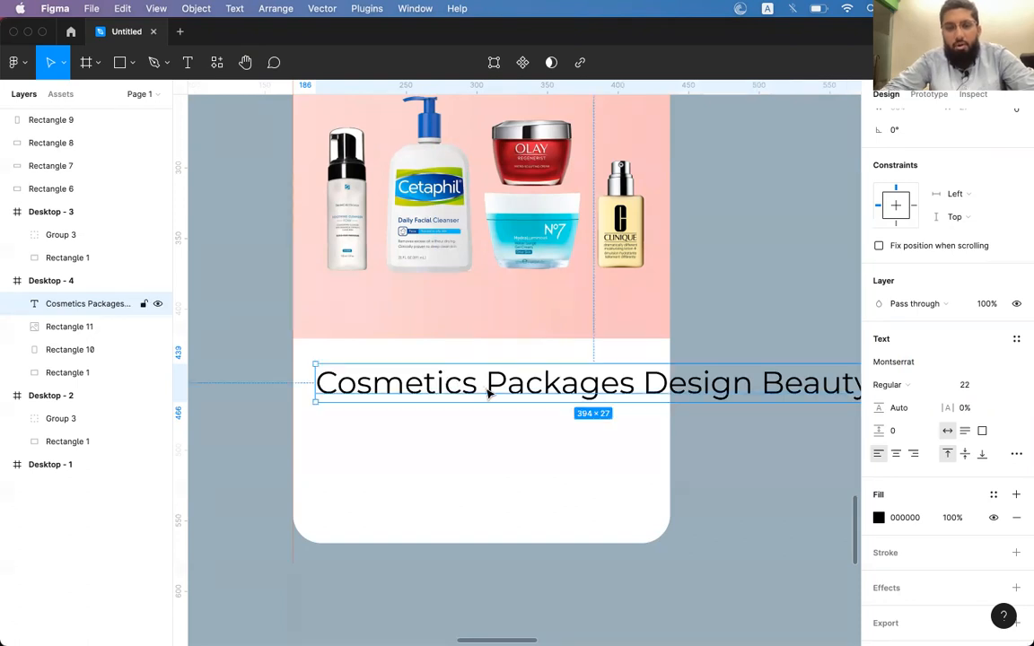
Step: Copy the card's product title text in Figma and return to the Google Fonts page in Chrome
{"action": "key", "text": "super+Tab"}
{"action": "scroll", "coordinate": [417, 285], "scroll_direction": "up", "scroll_amount": 10}
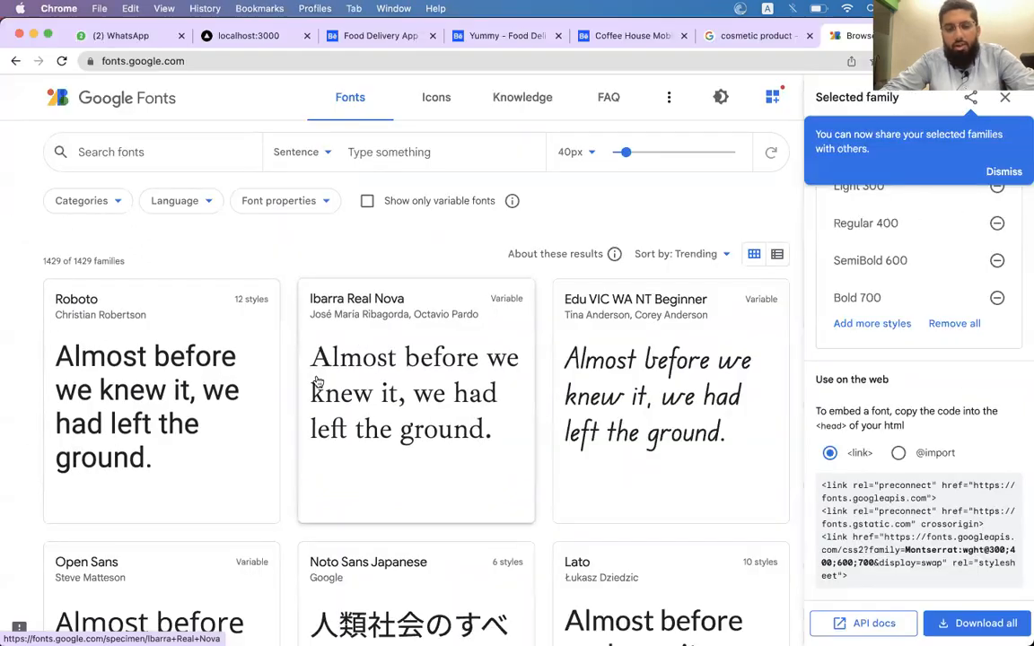
{"action": "key", "text": "super+Tab"}
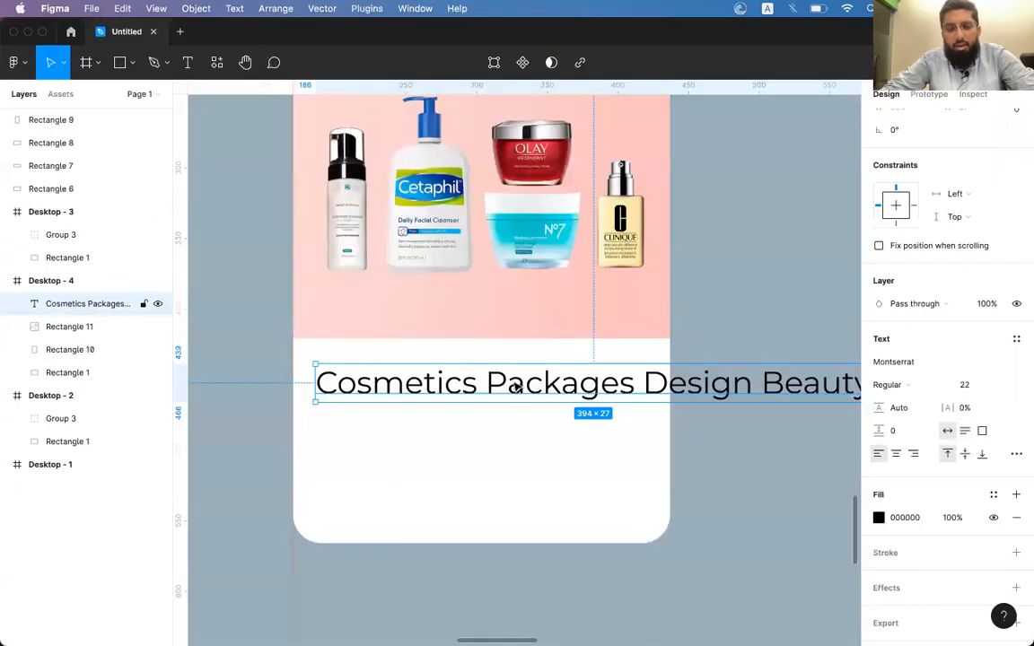
{"action": "key", "text": "super+Tab"}
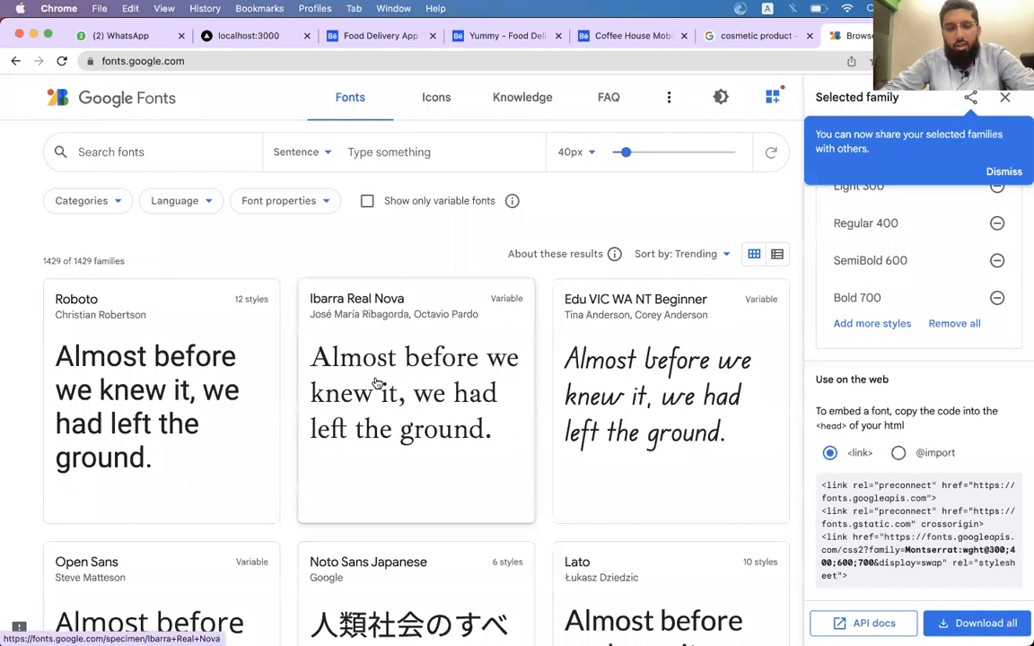
{"action": "key", "text": "super+Tab"}
{"action": "double_click", "coordinate": [402, 371]}
{"action": "key", "text": "super+c"}
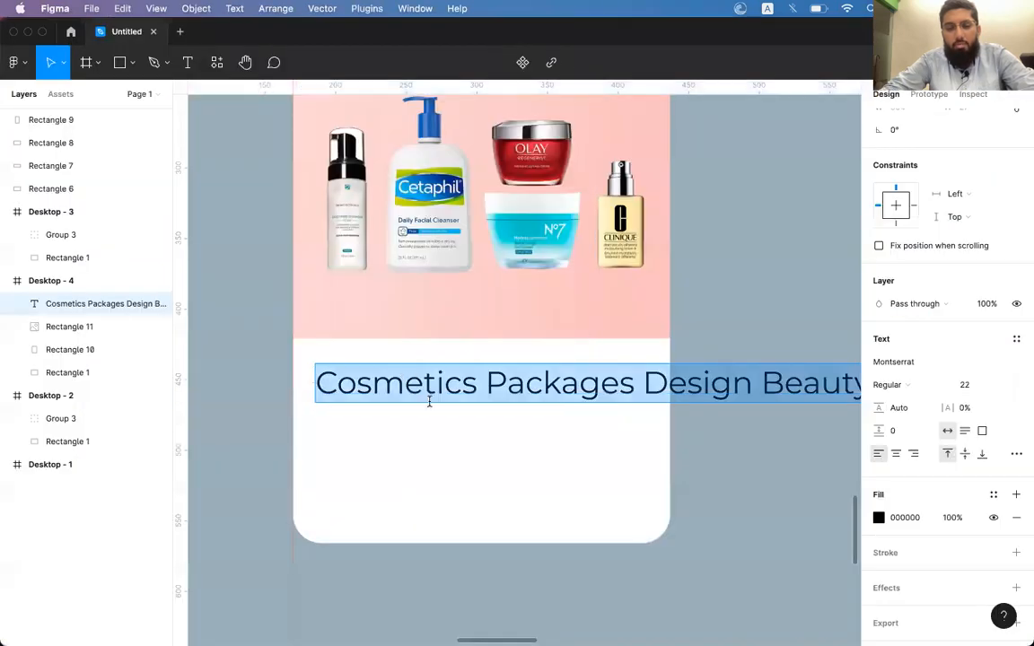
{"action": "key", "text": "Escape"}
{"action": "key", "text": "super+Tab"}
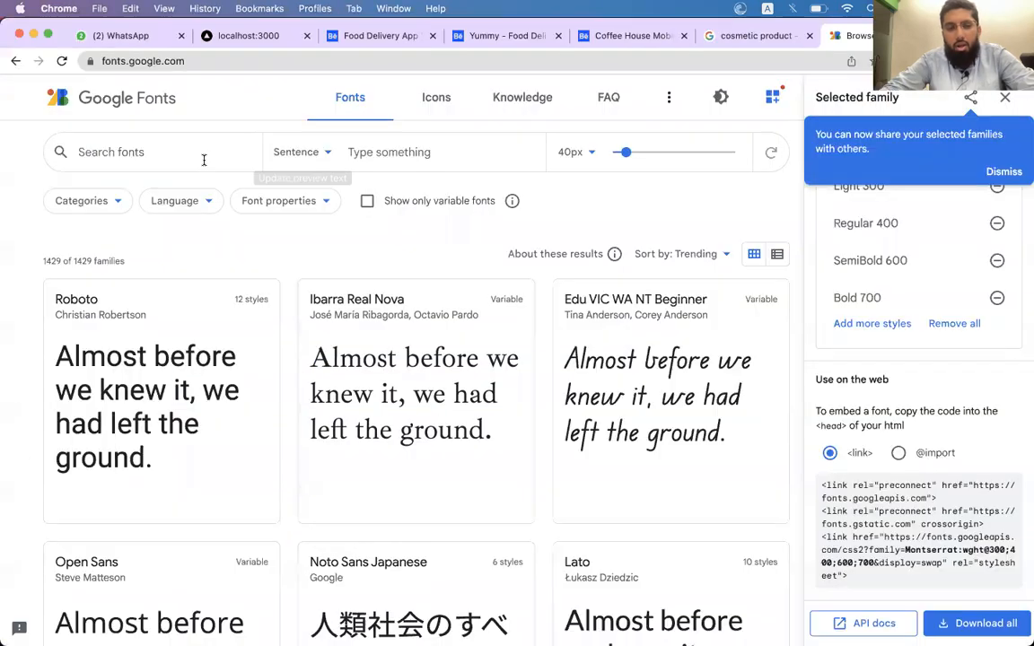
{"action": "key", "text": "super+v"}
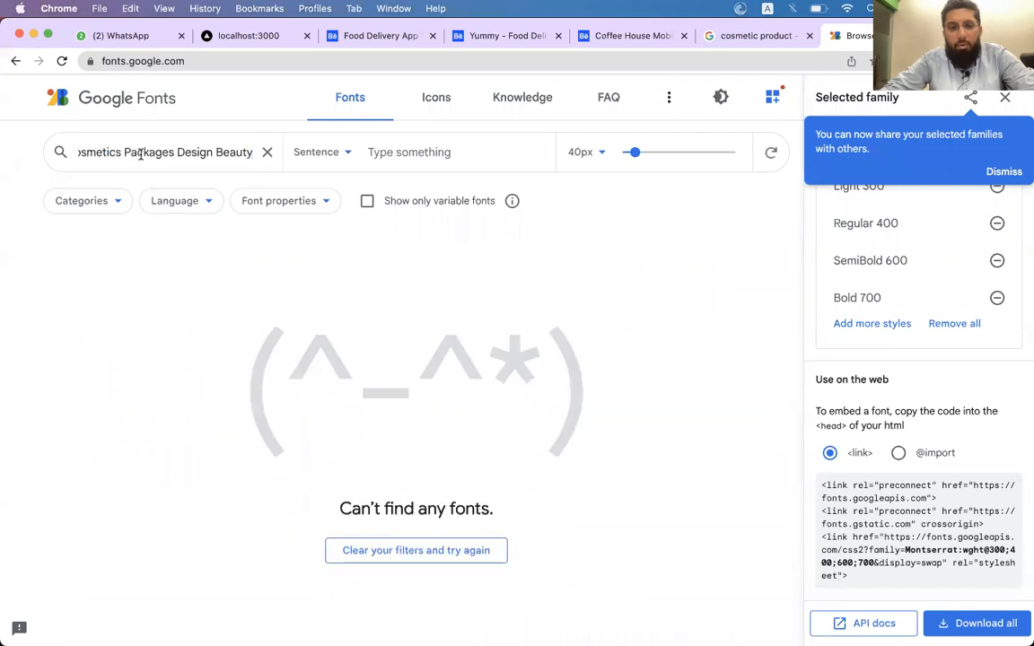
{"action": "key", "text": "super+a"}
{"action": "key", "text": "BackSpace"}
Step: Paste "Cosmetics Packages Design Beauty" as the custom preview text for the font samples
{"action": "left_click", "coordinate": [390, 152]}
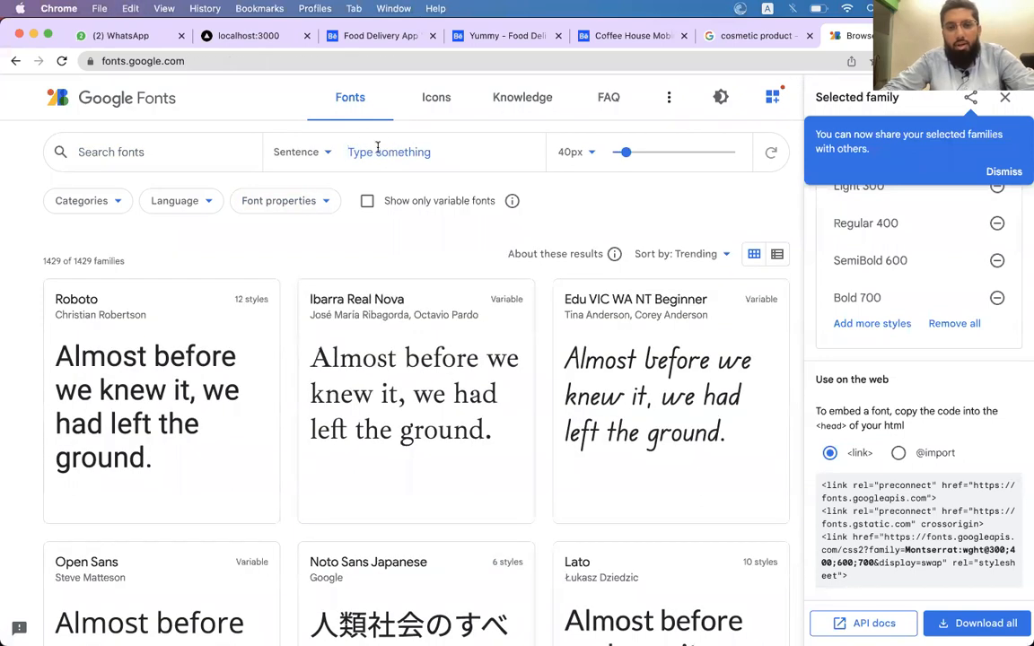
{"action": "key", "text": "super+v"}
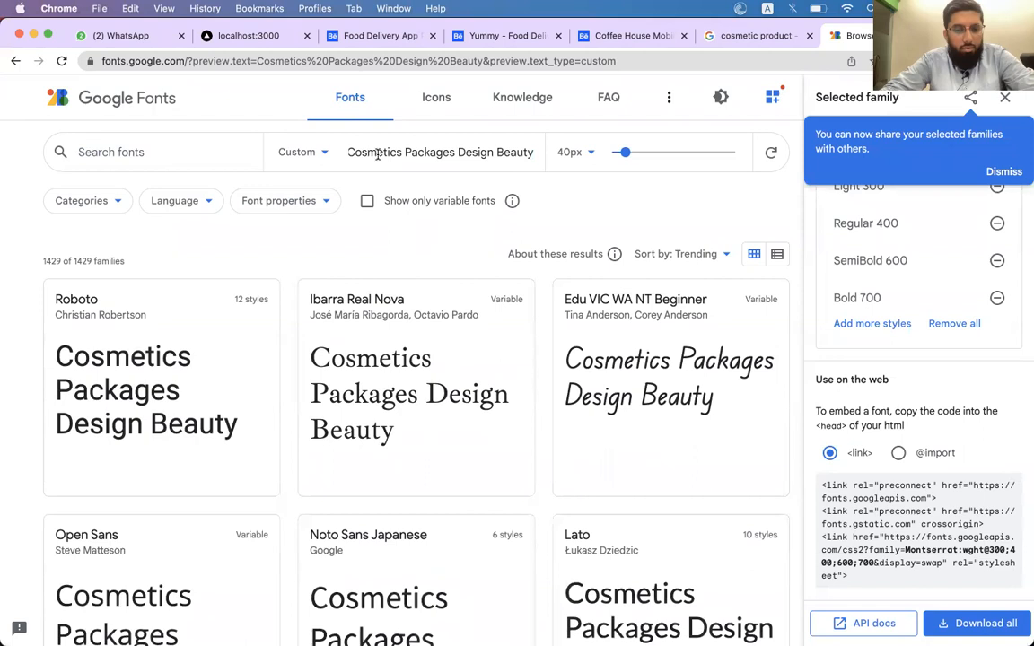
{"action": "key", "text": "super+a"}
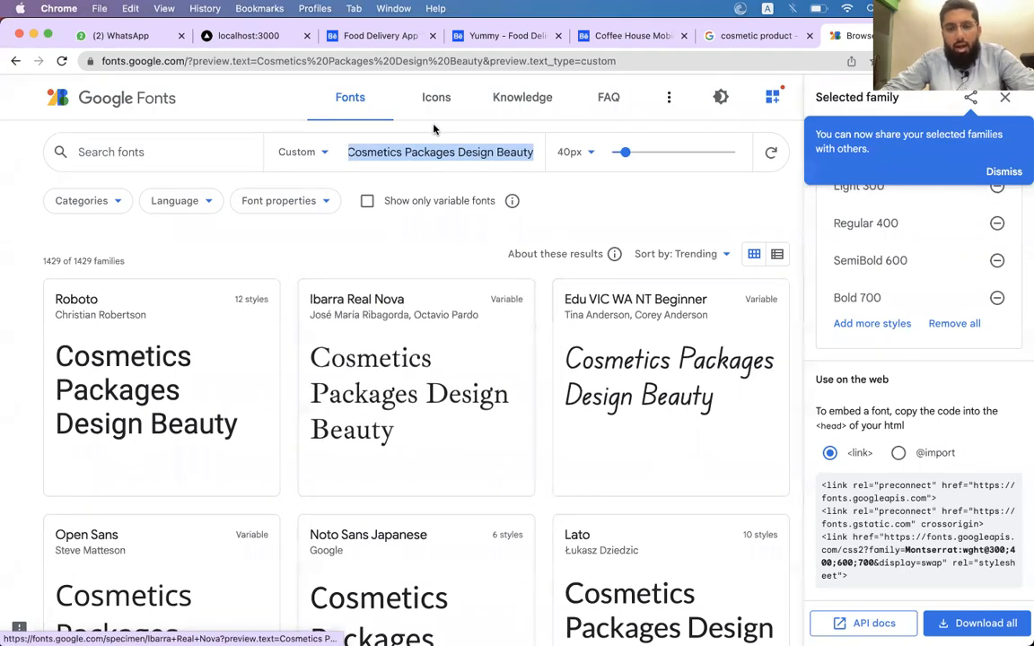
{"action": "double_click", "coordinate": [428, 154]}
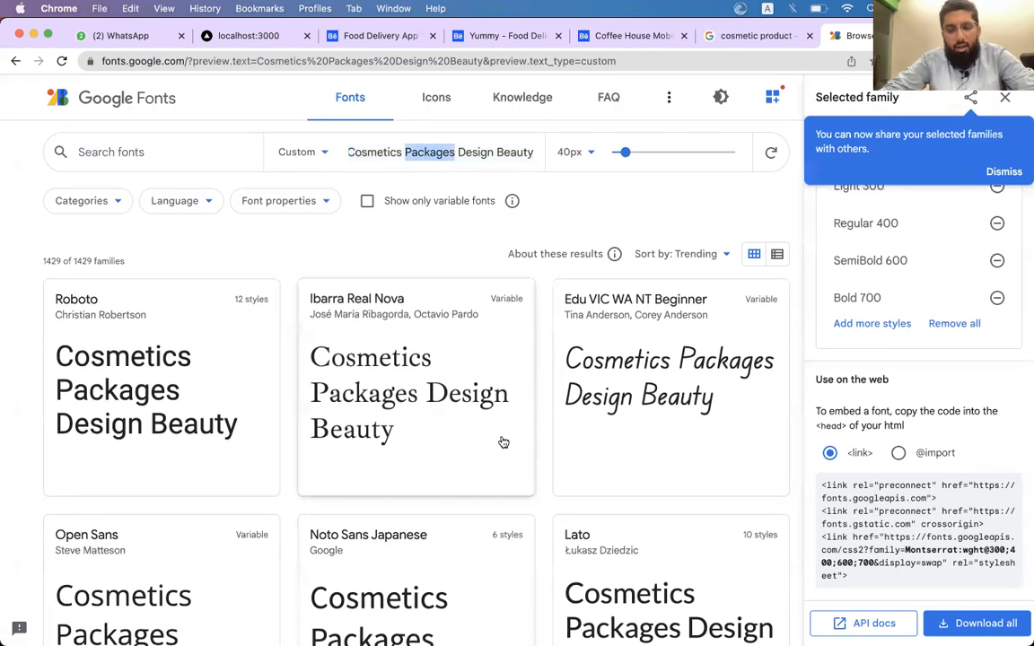
{"action": "left_click", "coordinate": [434, 245]}
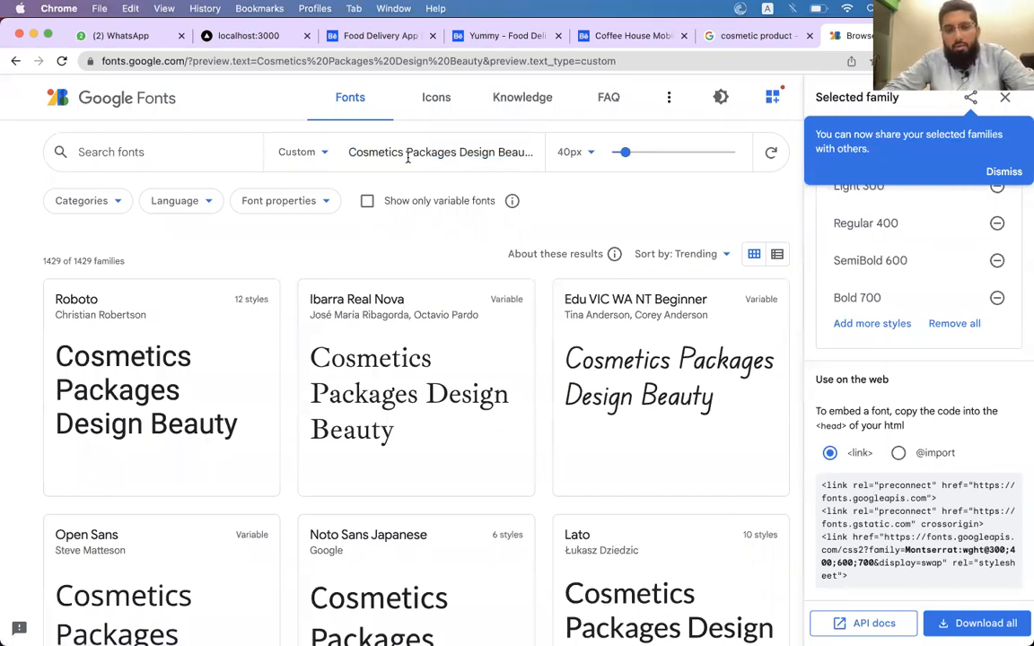
{"action": "double_click", "coordinate": [441, 151]}
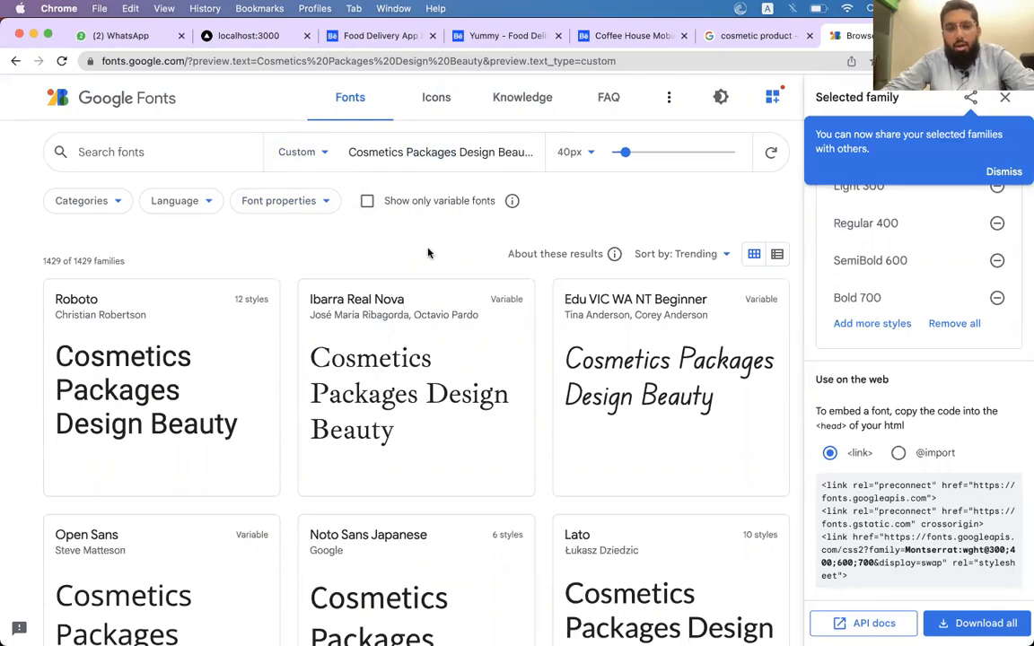
Step: Compare how the product title looks in the previewed font families against the card's title in Figma
{"action": "scroll", "coordinate": [428, 254], "scroll_direction": "down", "scroll_amount": 5}
{"action": "scroll", "coordinate": [430, 256], "scroll_direction": "down", "scroll_amount": 5}
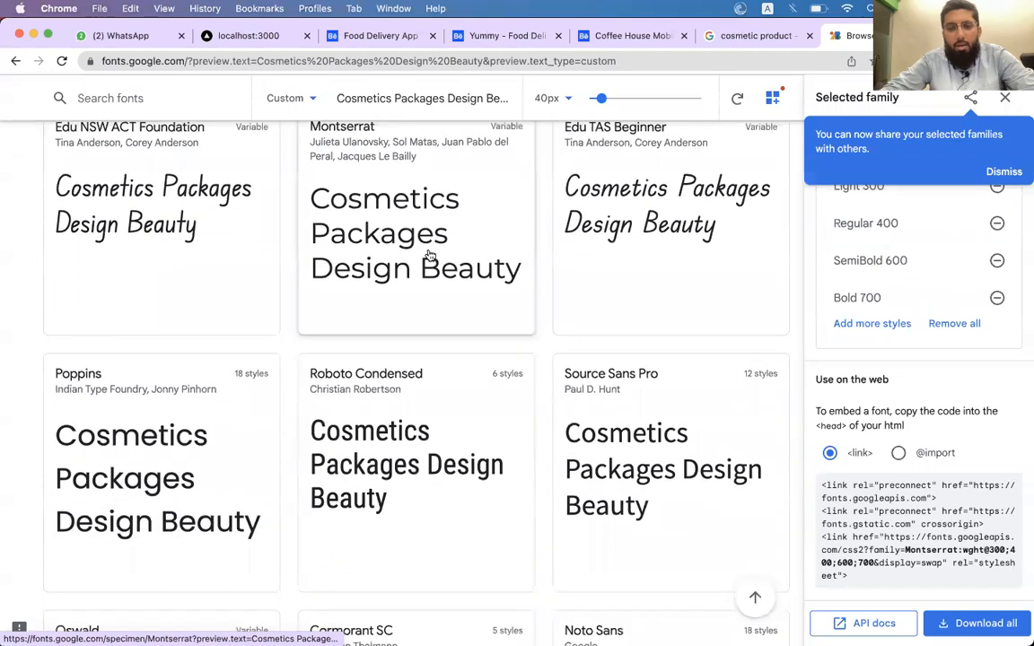
{"action": "scroll", "coordinate": [430, 256], "scroll_direction": "down", "scroll_amount": 3}
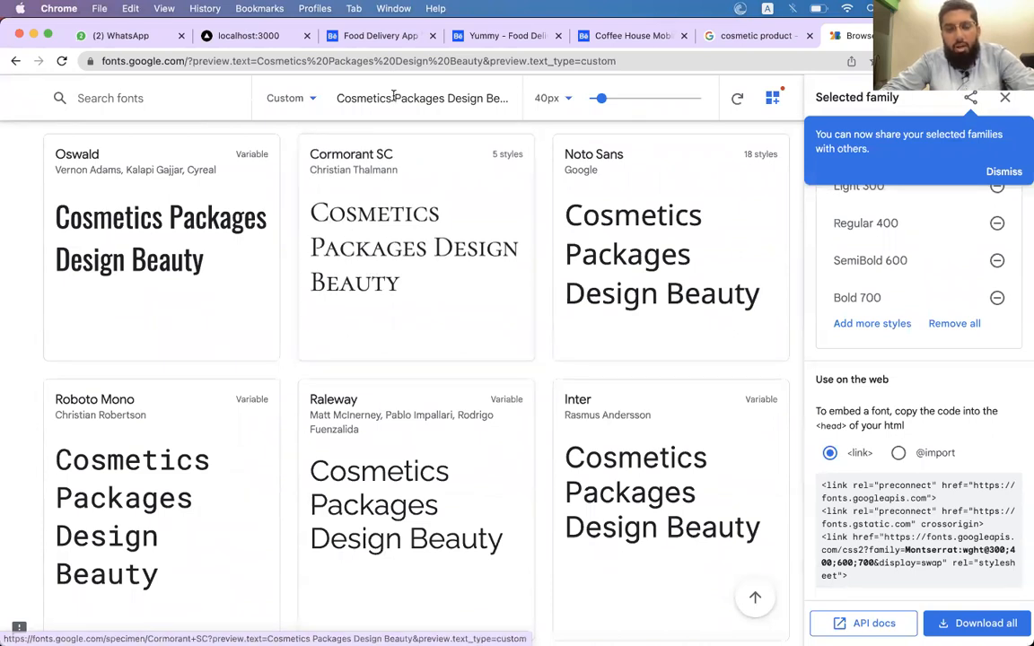
{"action": "scroll", "coordinate": [392, 306], "scroll_direction": "down", "scroll_amount": 5}
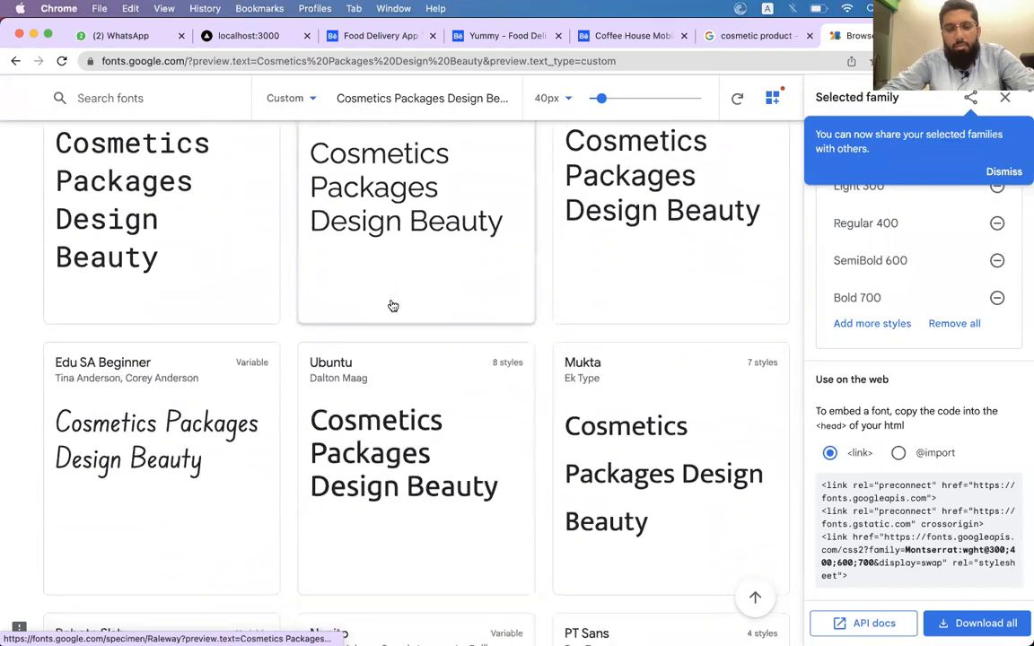
{"action": "scroll", "coordinate": [392, 306], "scroll_direction": "down", "scroll_amount": 2}
{"action": "scroll", "coordinate": [393, 306], "scroll_direction": "up", "scroll_amount": 3}
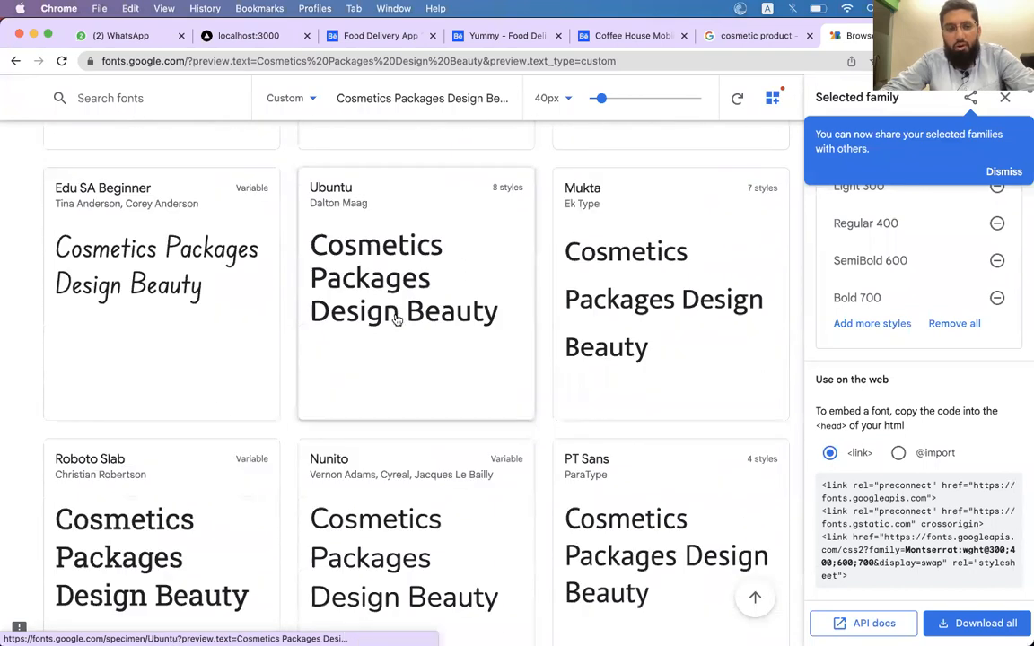
{"action": "key", "text": "super+Tab"}
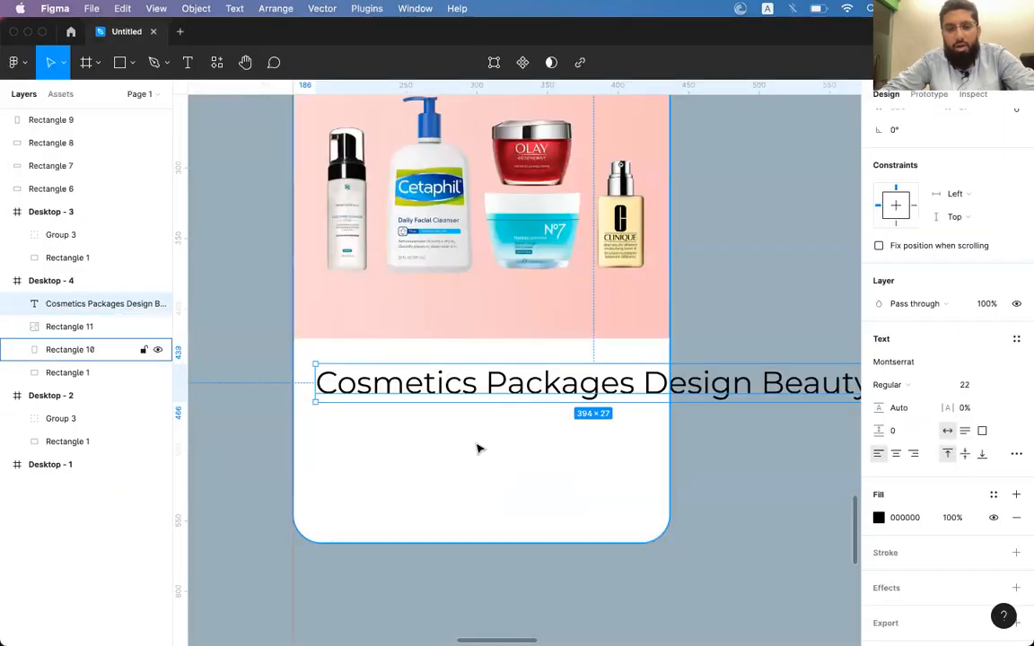
{"action": "key", "text": "super+Tab"}
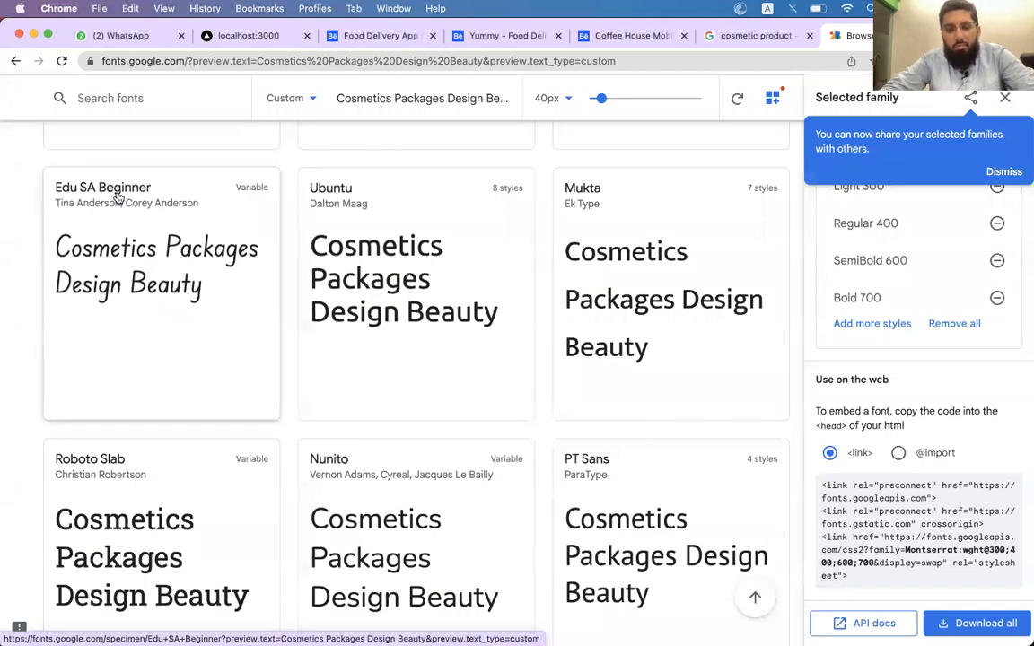
{"action": "scroll", "coordinate": [399, 235], "scroll_direction": "down", "scroll_amount": 3}
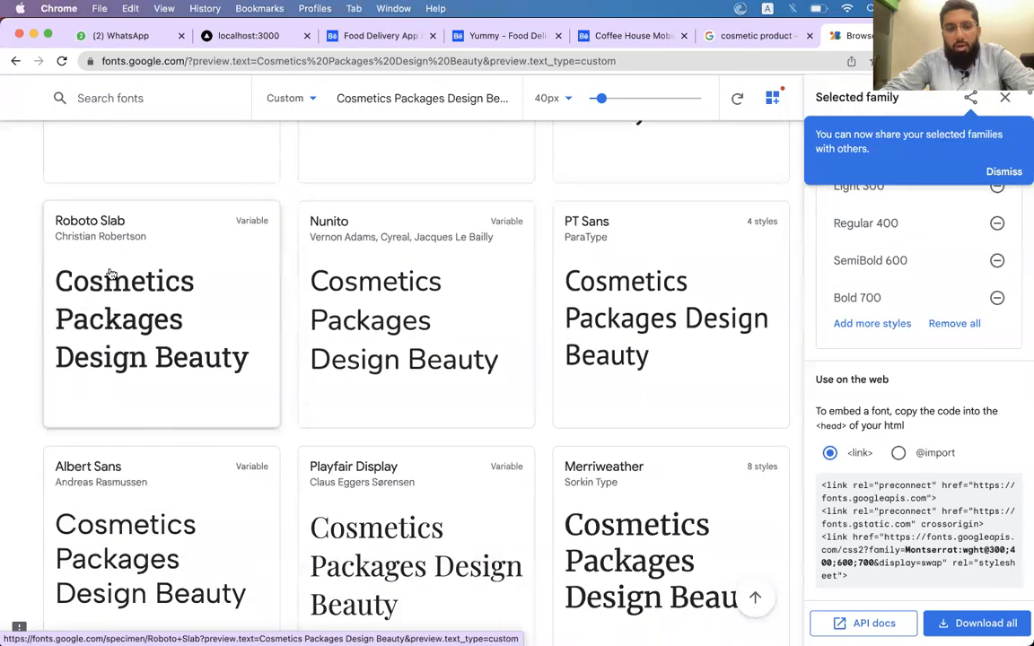
Step: Switch to Figma and set the product title's font to Roboto Slab
{"action": "key", "text": "super+Tab"}
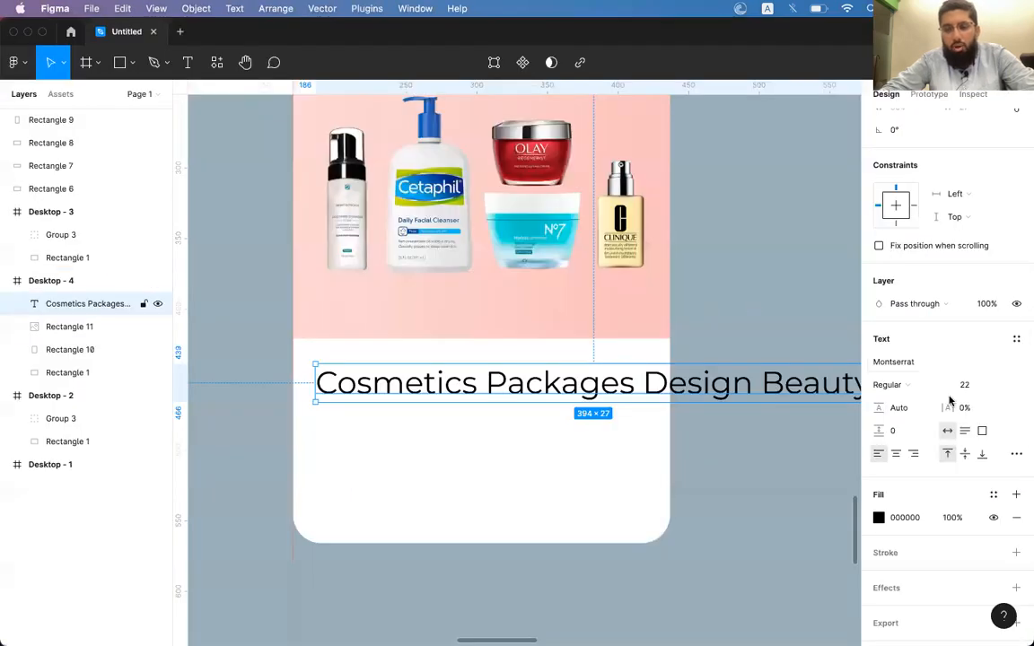
{"action": "left_click", "coordinate": [880, 363]}
{"action": "type", "text": "Robot"}
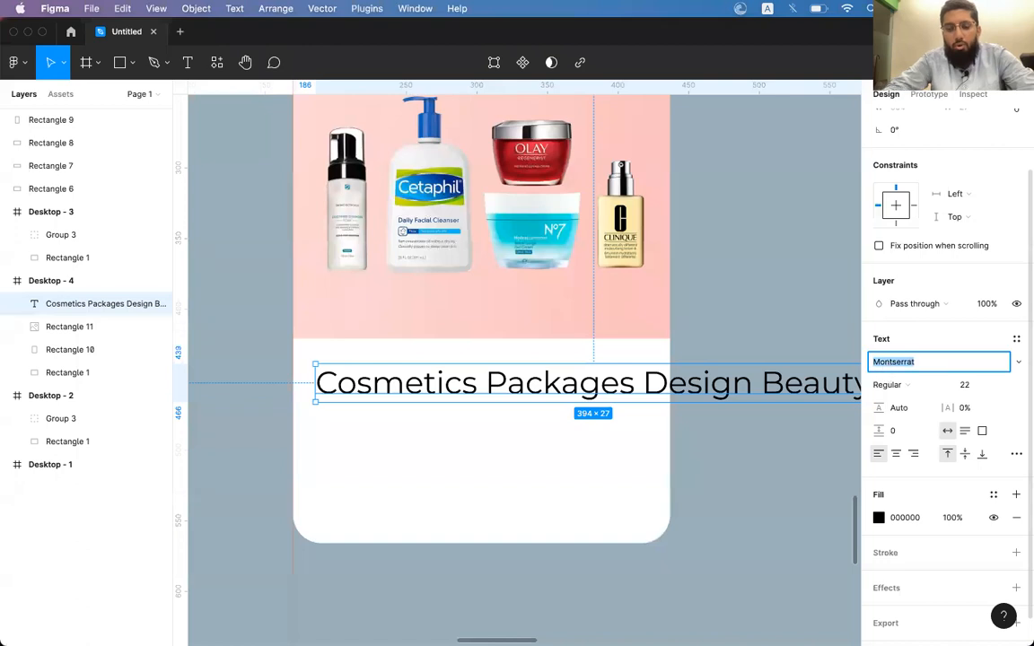
{"action": "type", "text": "o Slab"}
{"action": "key", "text": "Return"}
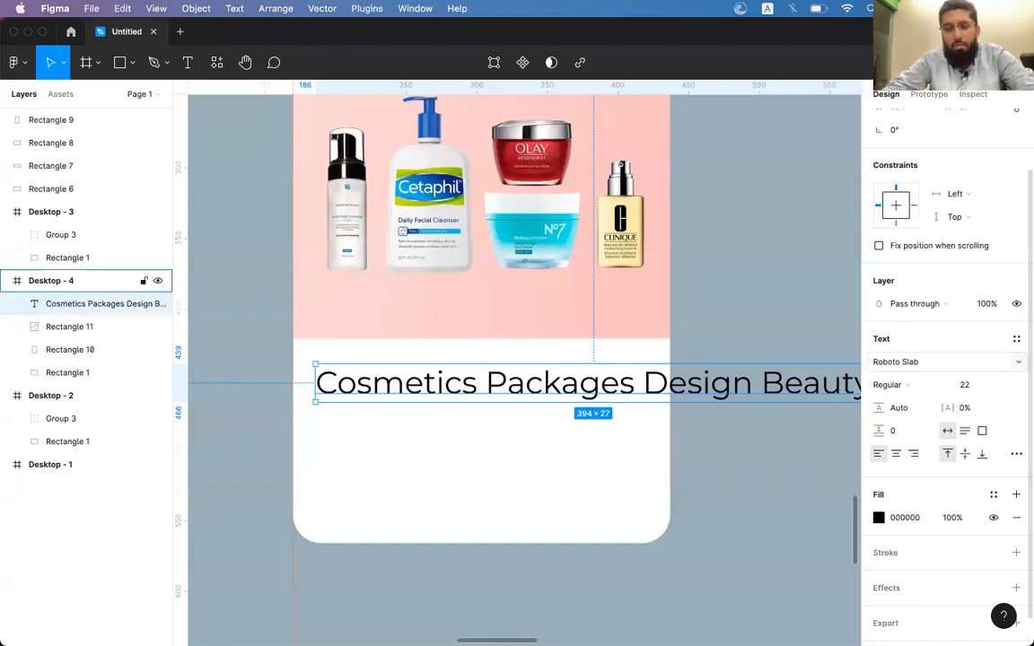
Step: Compare the Roboto Slab preview in Google Fonts with the card's product title in Figma and view the title's available font weights
{"action": "key", "text": "super+Tab"}
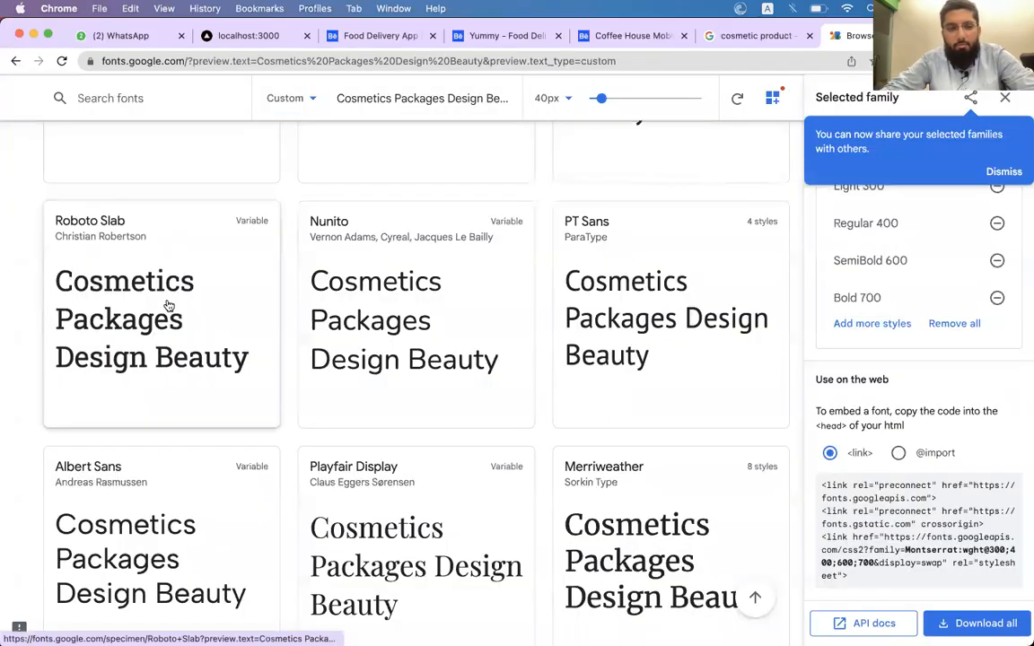
{"action": "key", "text": "super+Tab"}
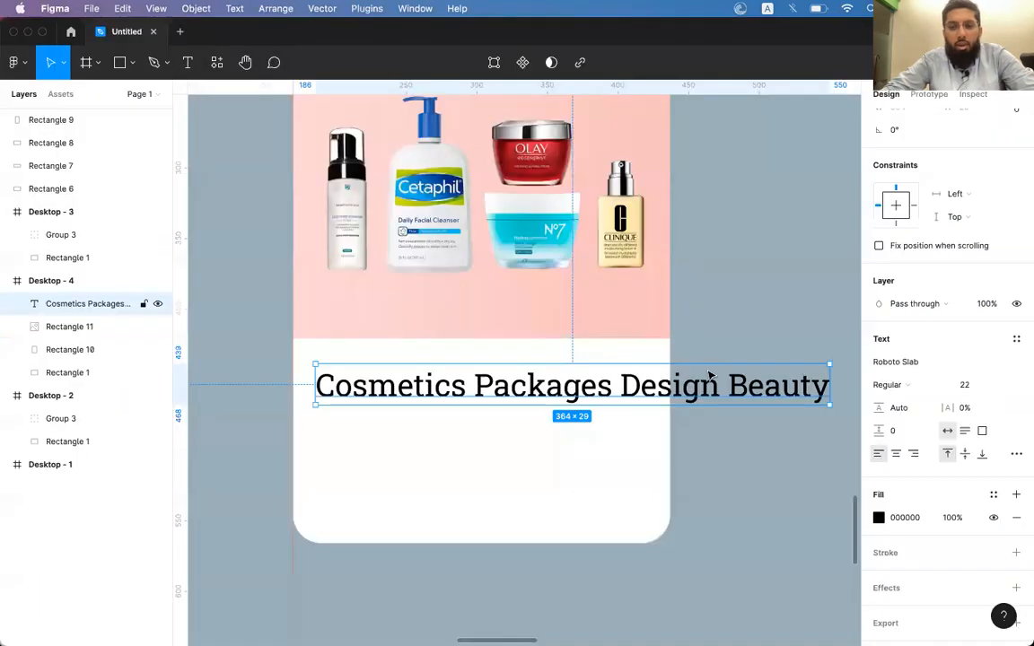
{"action": "double_click", "coordinate": [617, 384]}
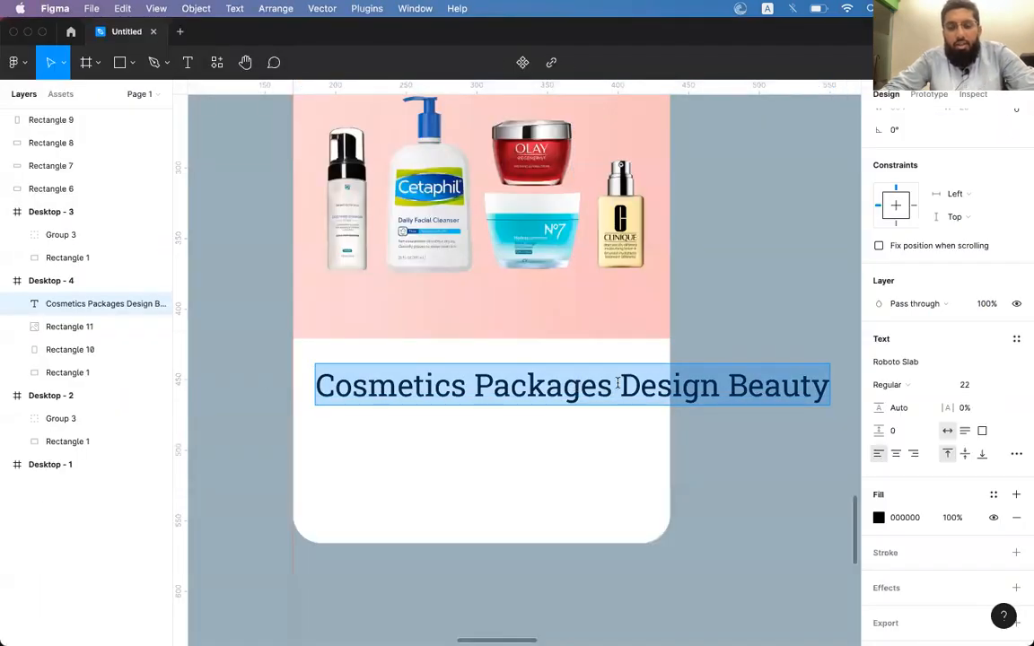
{"action": "key", "text": "Escape"}
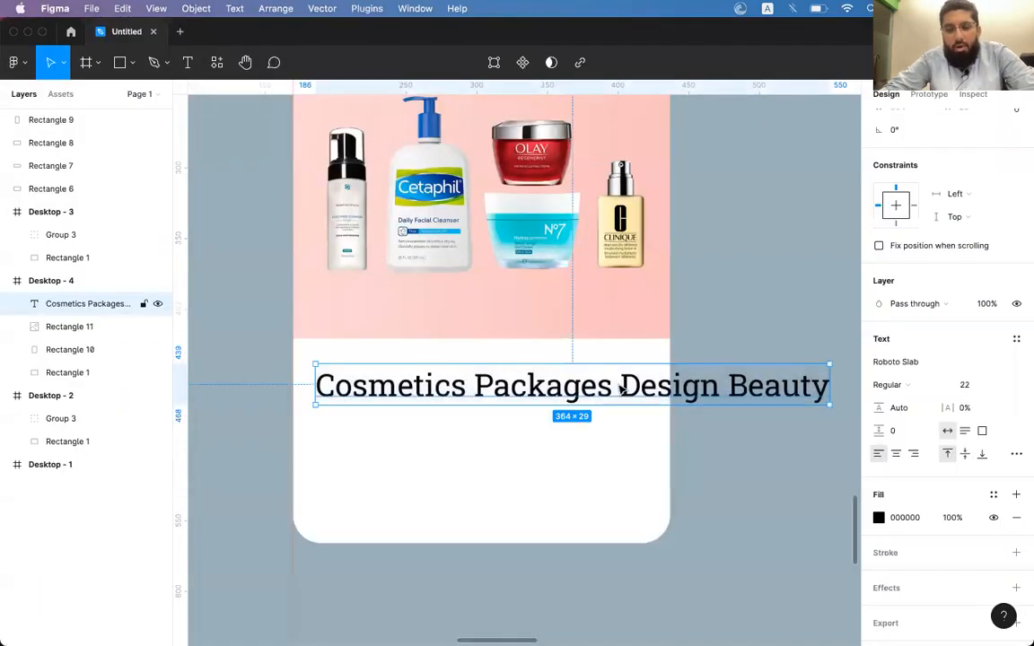
{"action": "left_click", "coordinate": [886, 387]}
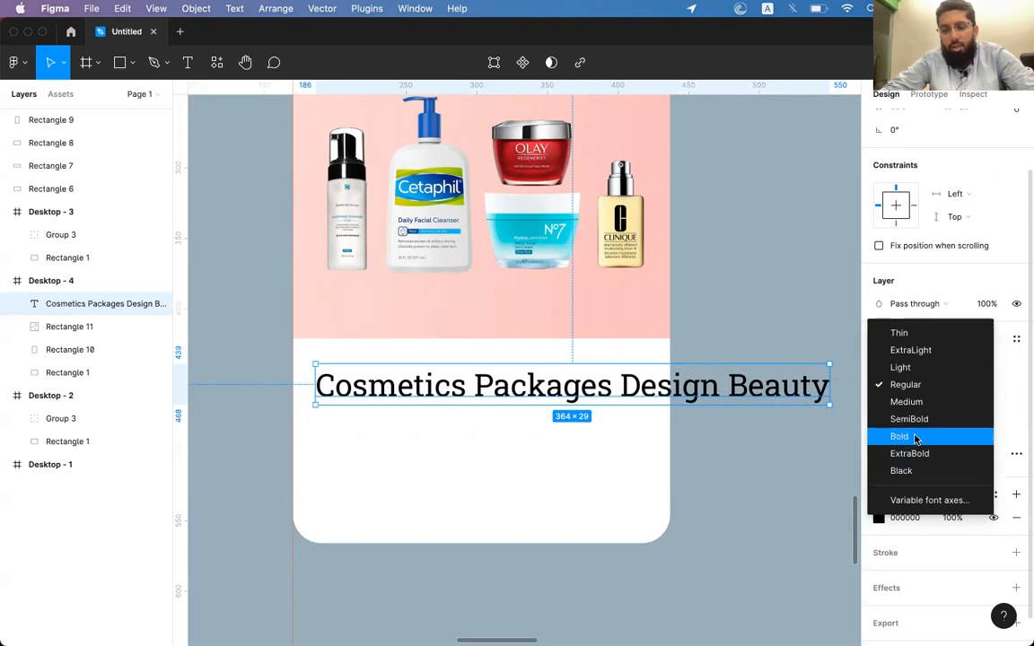
Step: Switch to Chrome, open the Roboto Slab family page in Google Fonts and close the selected-family panel
{"action": "key", "text": "super+Tab"}
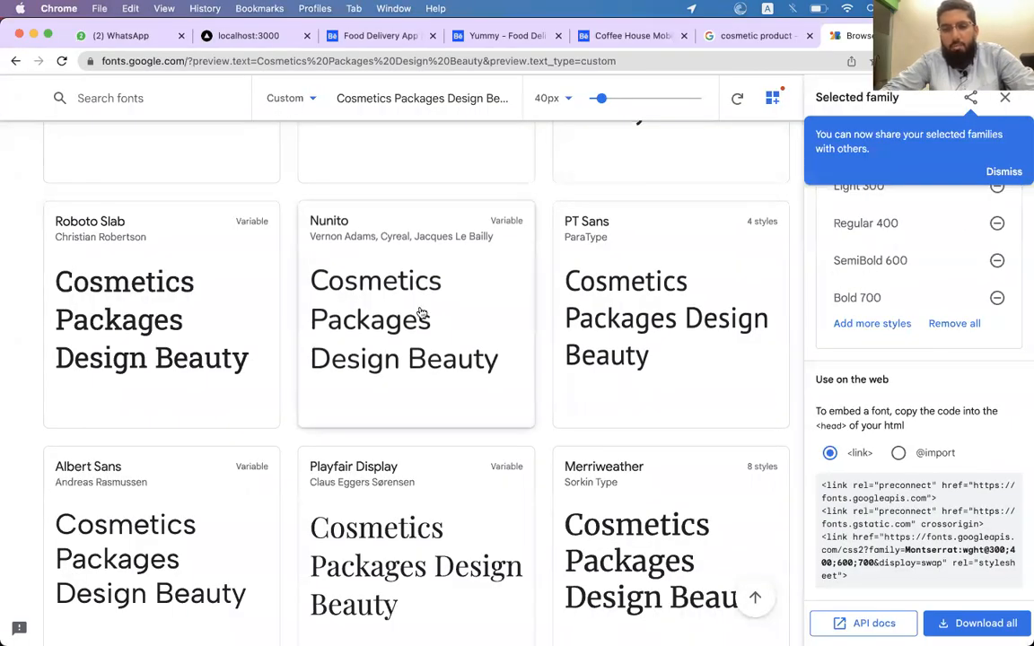
{"action": "left_click", "coordinate": [159, 310]}
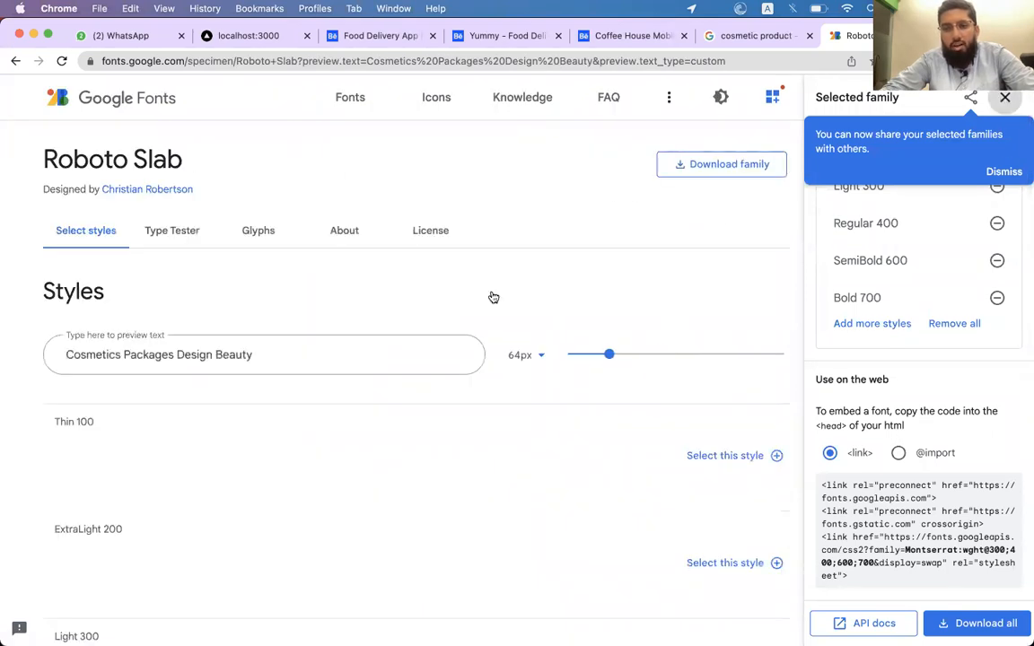
{"action": "left_click", "coordinate": [484, 295]}
Step: Examine how the product title looks in the Roboto Slab styles, from Thin 100 through Regular 400 to SemiBold 600
{"action": "scroll", "coordinate": [468, 320], "scroll_direction": "down", "scroll_amount": 1}
{"action": "scroll", "coordinate": [468, 321], "scroll_direction": "down", "scroll_amount": 3}
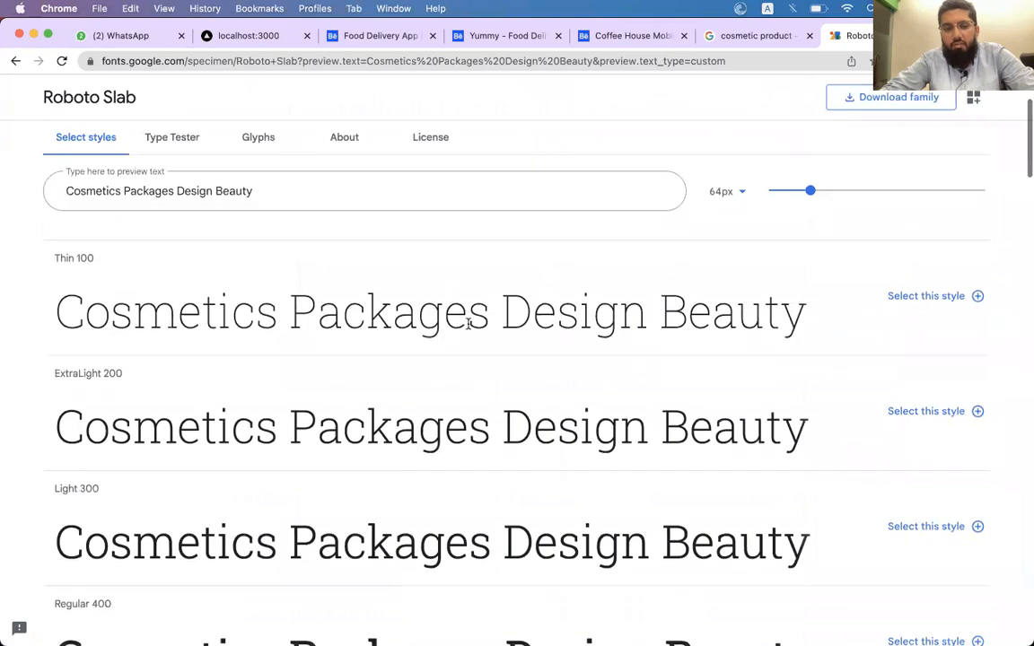
{"action": "triple_click", "coordinate": [76, 258]}
{"action": "left_click", "coordinate": [97, 261]}
{"action": "double_click", "coordinate": [70, 260]}
{"action": "scroll", "coordinate": [70, 269], "scroll_direction": "down", "scroll_amount": 2}
{"action": "double_click", "coordinate": [70, 288]}
{"action": "double_click", "coordinate": [69, 404]}
{"action": "scroll", "coordinate": [69, 399], "scroll_direction": "down", "scroll_amount": 2}
{"action": "double_click", "coordinate": [68, 409]}
{"action": "scroll", "coordinate": [66, 408], "scroll_direction": "down", "scroll_amount": 2}
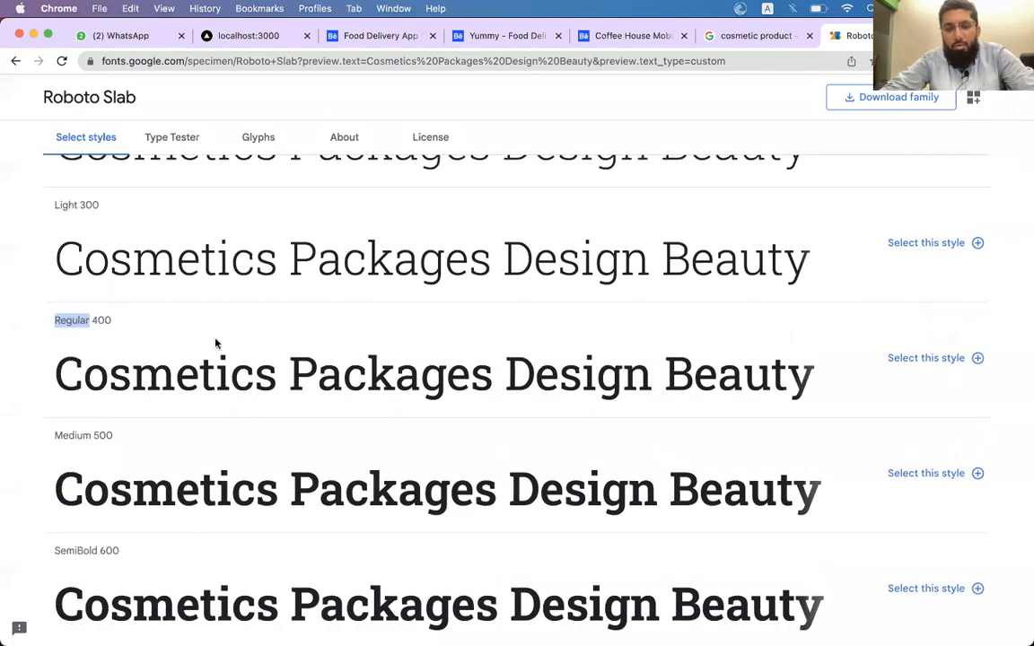
Step: Switch to Figma and try the Bold and Medium weights on the product title, finishing with Thin
{"action": "key", "text": "super+Tab"}
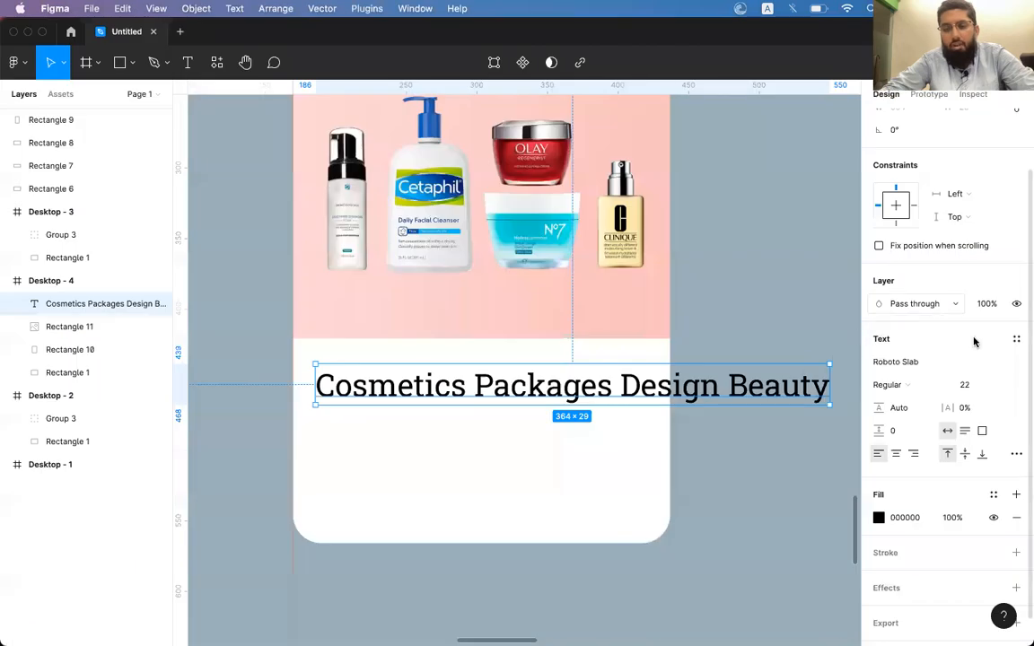
{"action": "left_click", "coordinate": [893, 384]}
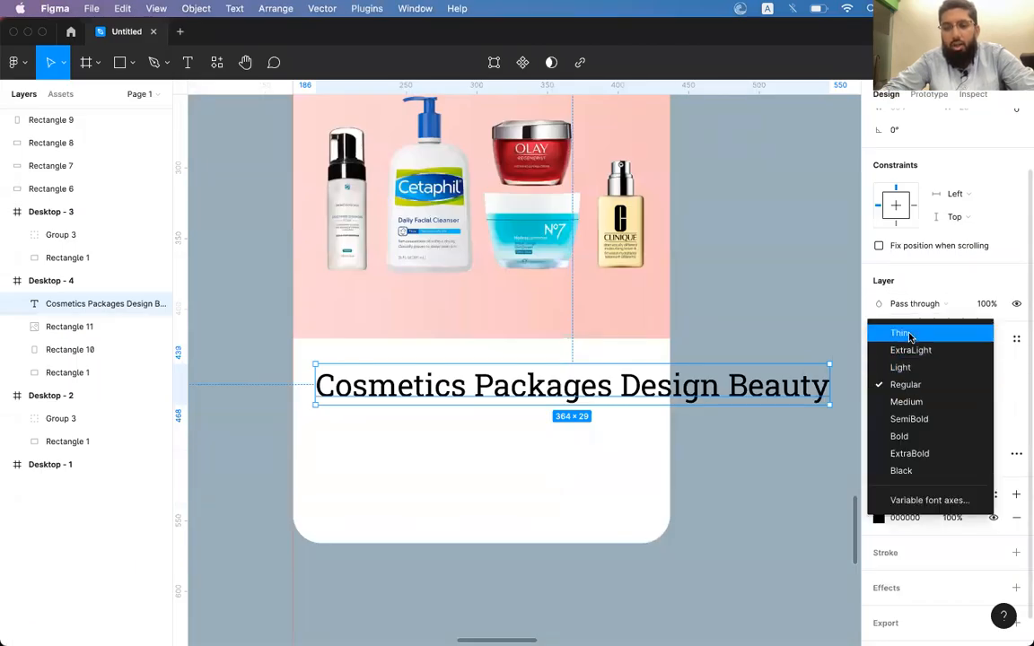
{"action": "left_click", "coordinate": [900, 437]}
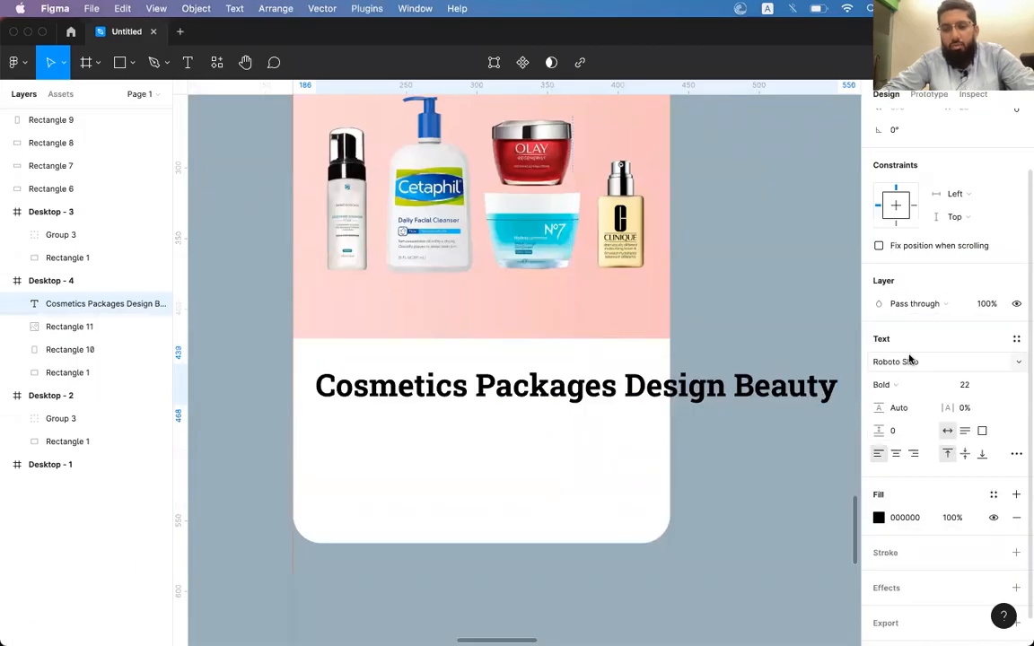
{"action": "left_click", "coordinate": [900, 386]}
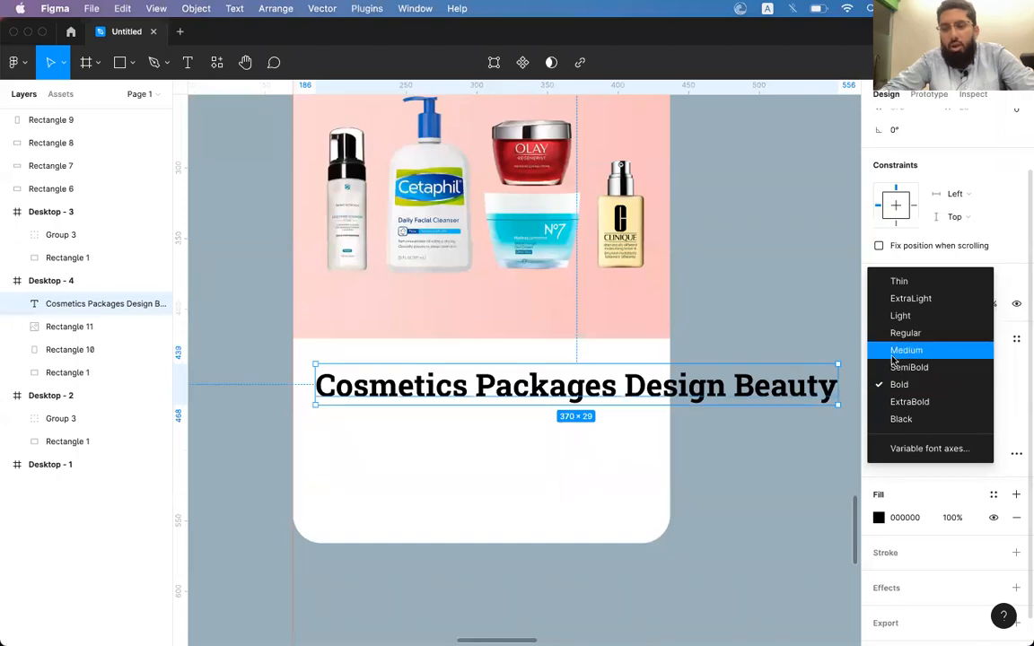
{"action": "left_click", "coordinate": [893, 351]}
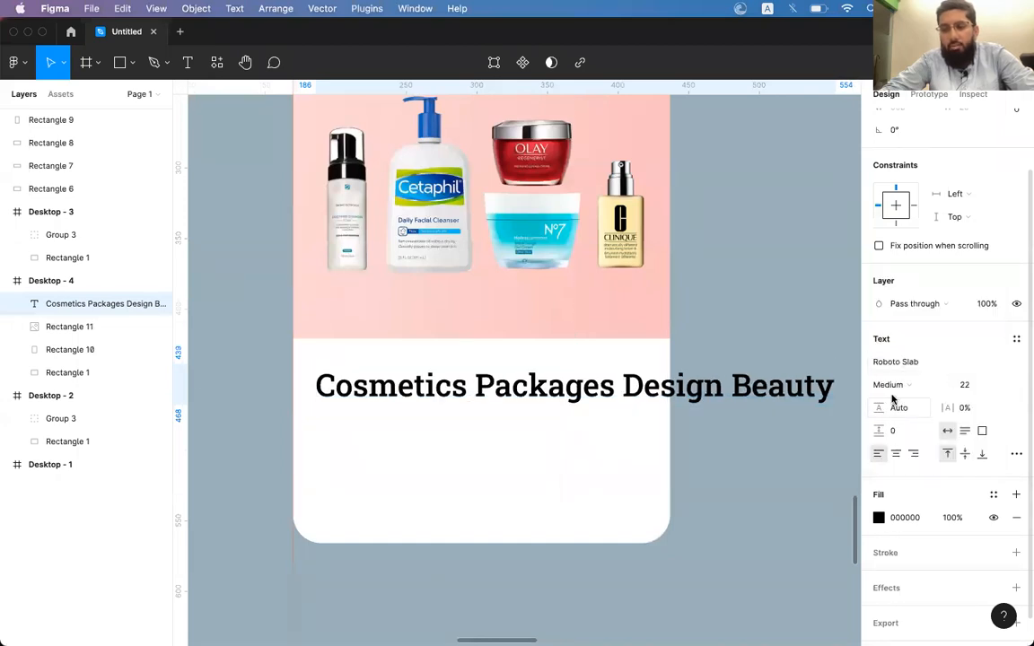
{"action": "left_click", "coordinate": [894, 387]}
{"action": "left_click", "coordinate": [898, 316]}
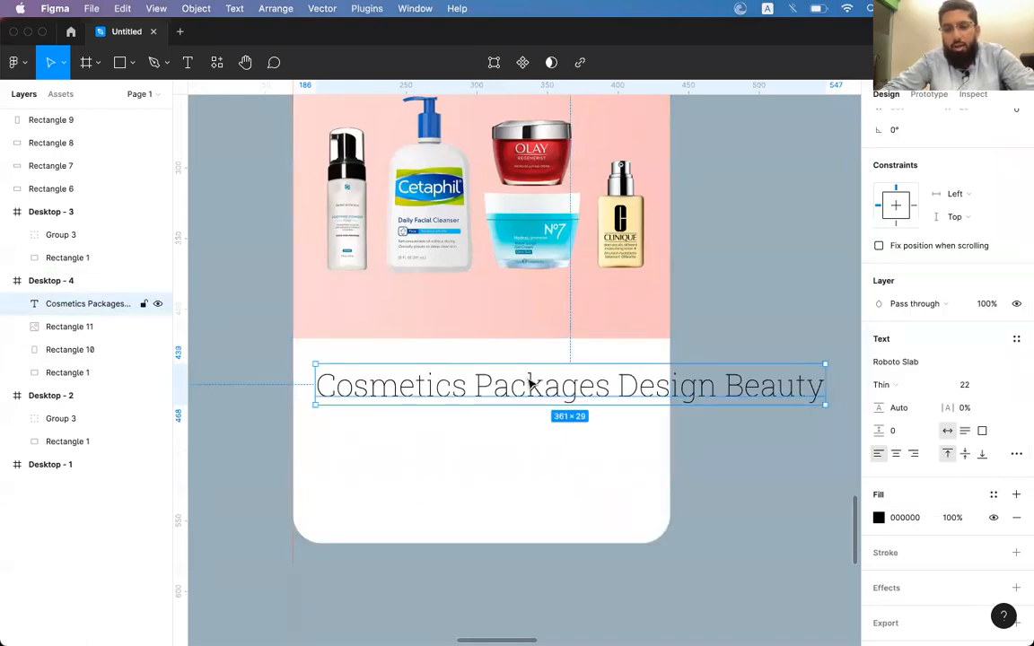
Step: Set the "Cosmetics Packages Design Beauty" title to Bold and reduce its font size to 15
{"action": "left_click", "coordinate": [880, 385]}
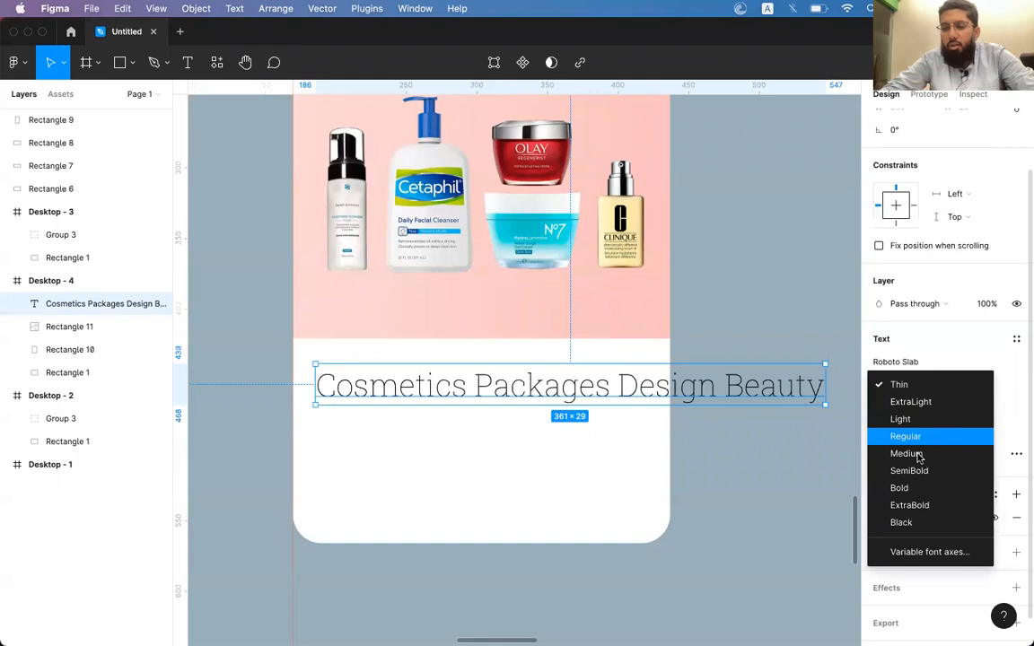
{"action": "left_click", "coordinate": [899, 487]}
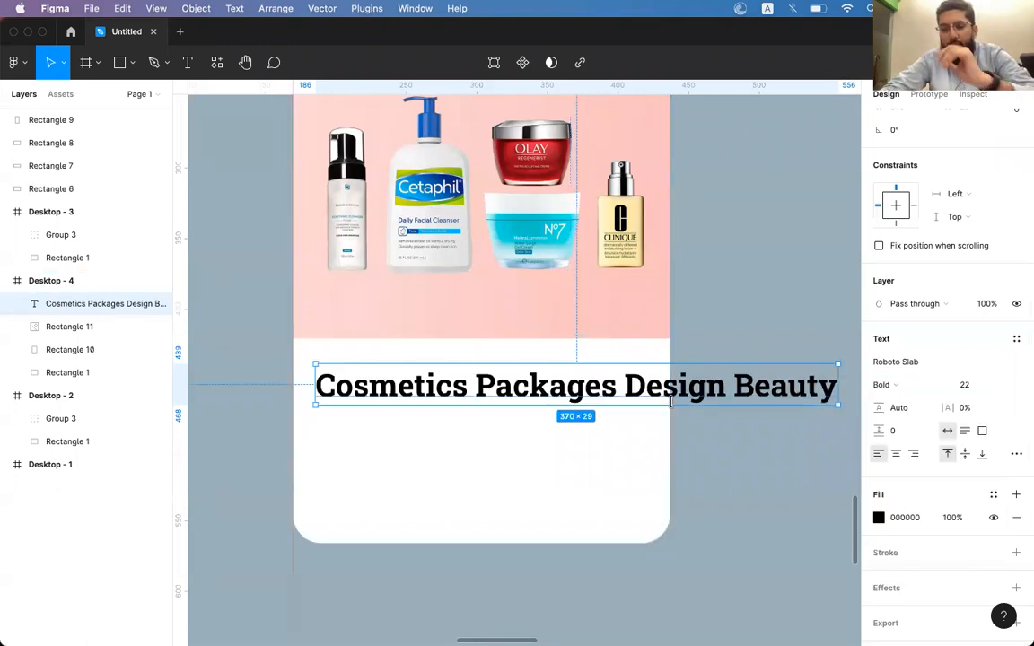
{"action": "key", "text": "super+shift+comma"}
{"action": "key", "text": "super+shift+comma"}
{"action": "key", "text": "super+shift+comma"}
{"action": "key", "text": "super+shift+comma"}
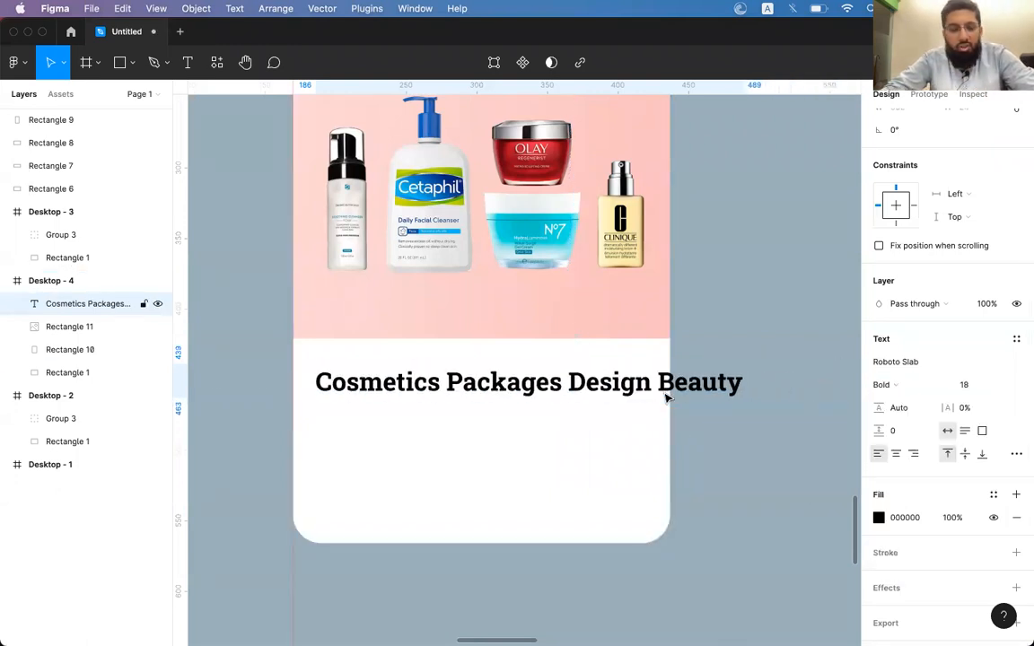
{"action": "key", "text": "super+shift+comma"}
{"action": "key", "text": "super+shift+comma"}
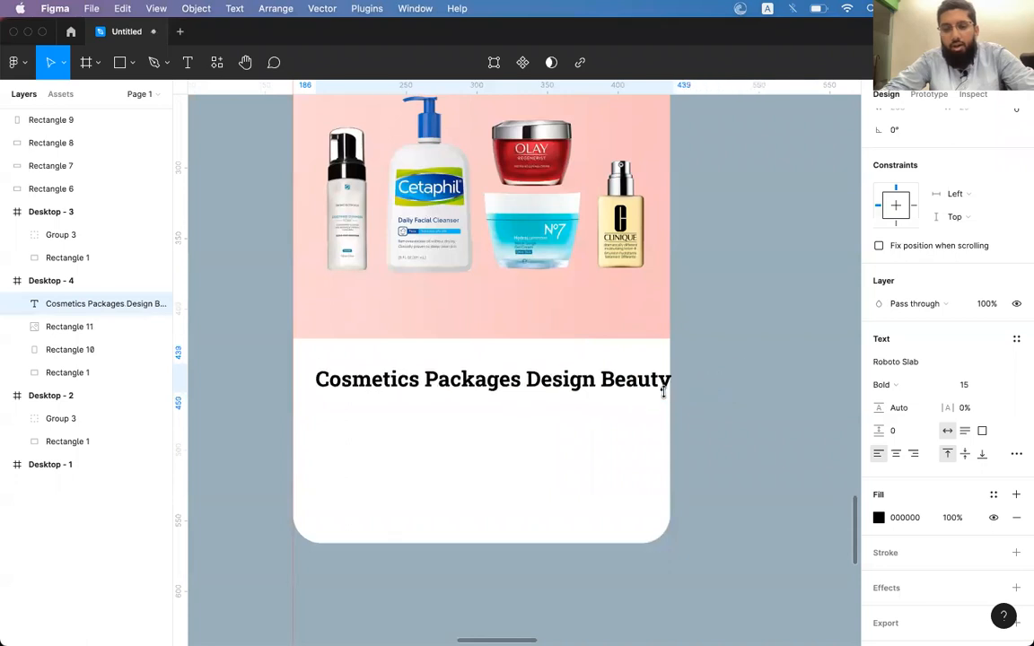
Step: Enlarge the card title's font size to 18 while viewing the design at 100% zoom
{"action": "key", "text": "shift+0"}
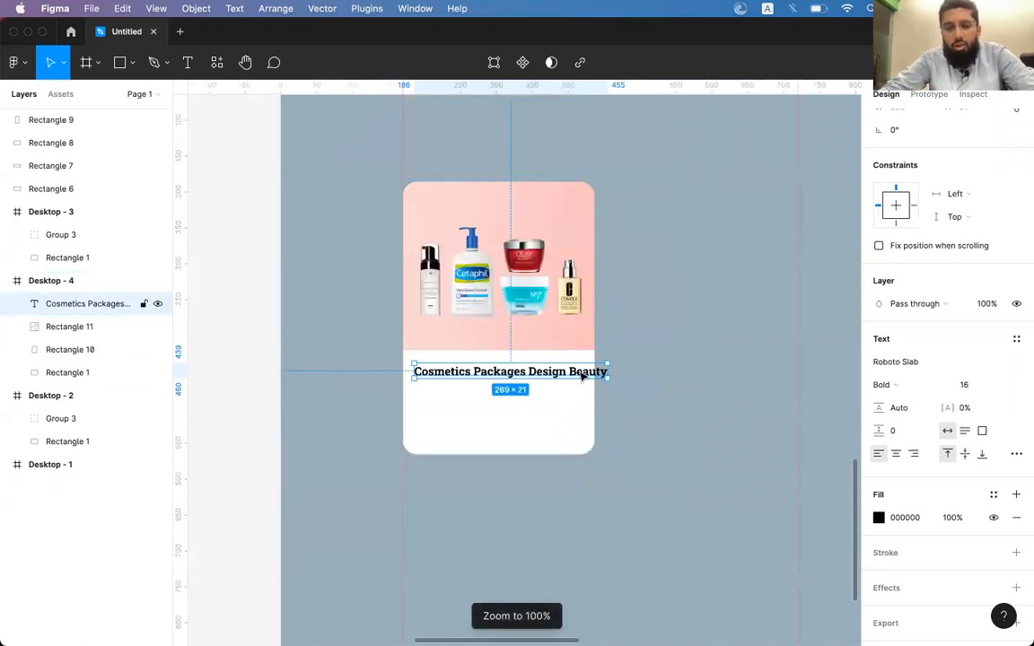
{"action": "key", "text": "super+shift+period"}
{"action": "key", "text": "super+shift+period"}
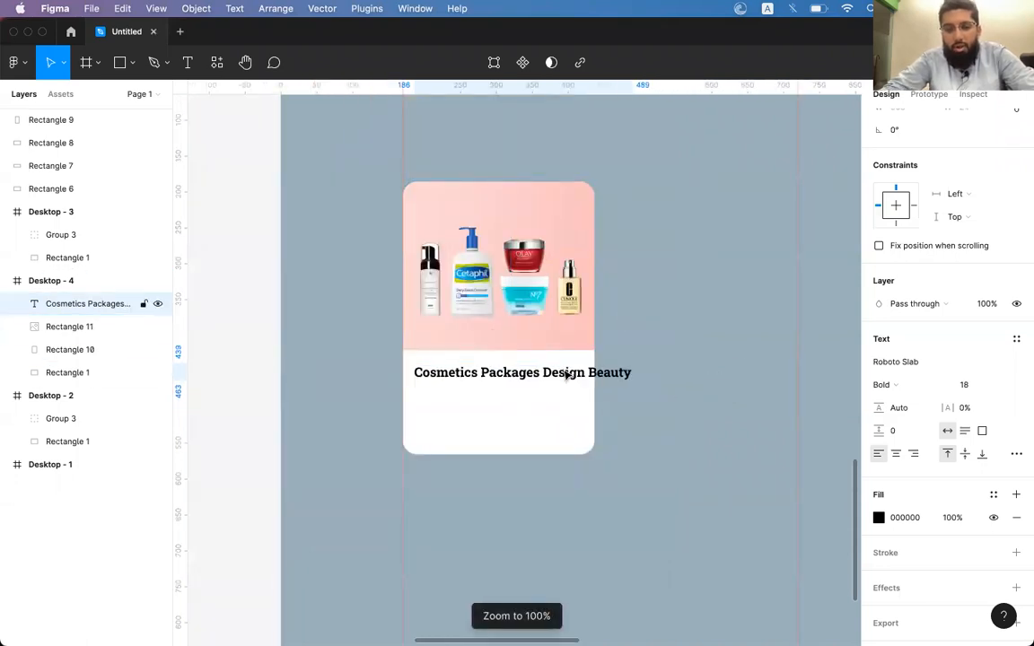
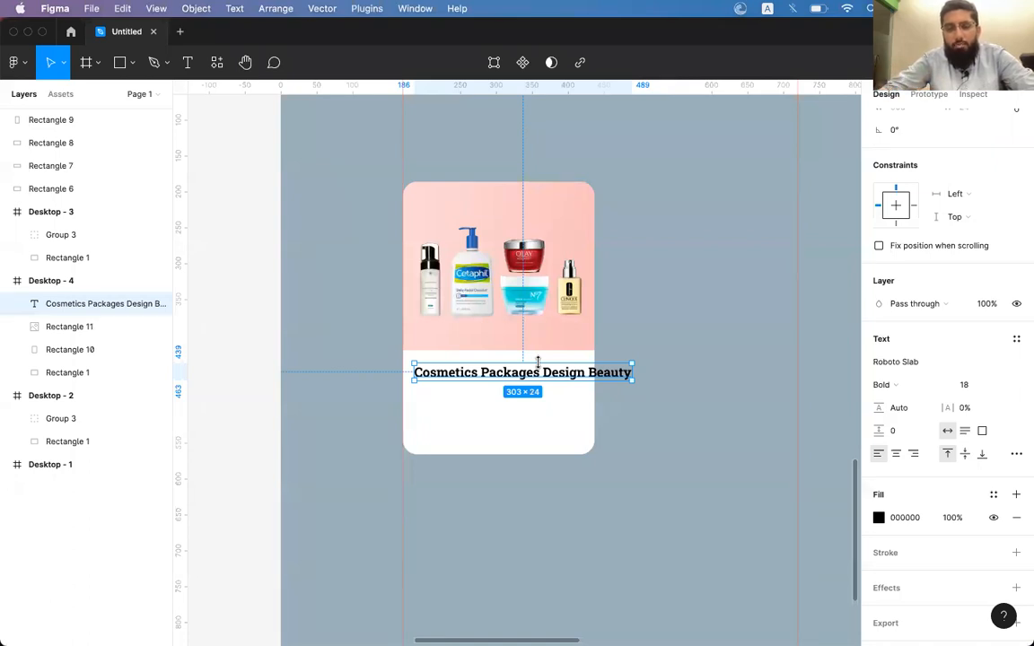
Step: Set the card title's font size to 16
{"action": "left_click", "coordinate": [961, 385]}
{"action": "type", "text": "16"}
{"action": "key", "text": "Return"}
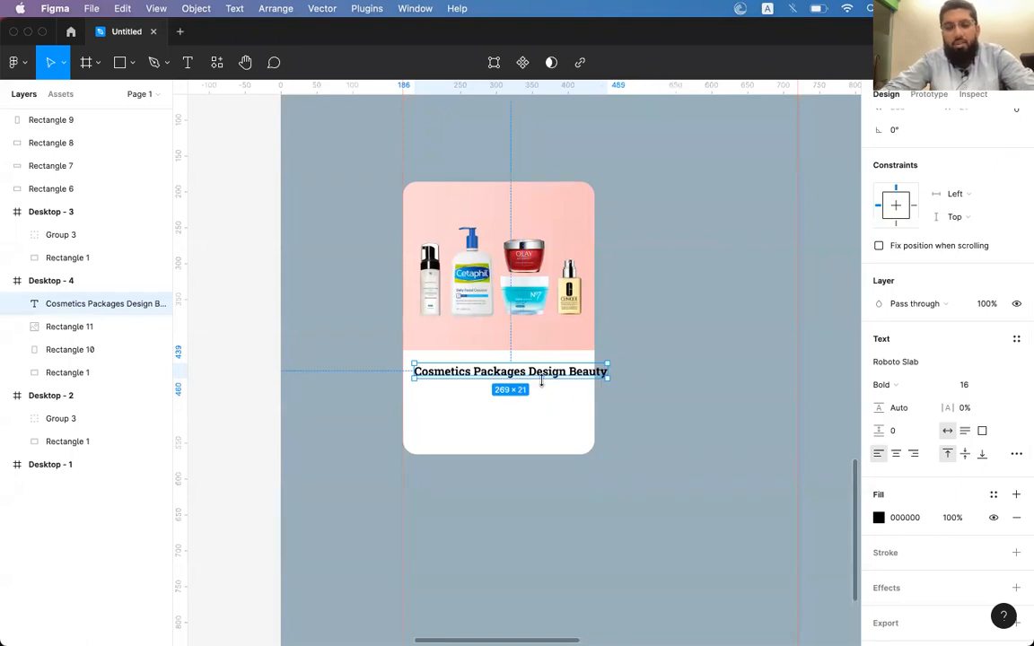
Step: Reselect the Roboto Slab card title and set its font size to 18
{"action": "left_click", "coordinate": [639, 415]}
{"action": "left_click", "coordinate": [476, 372]}
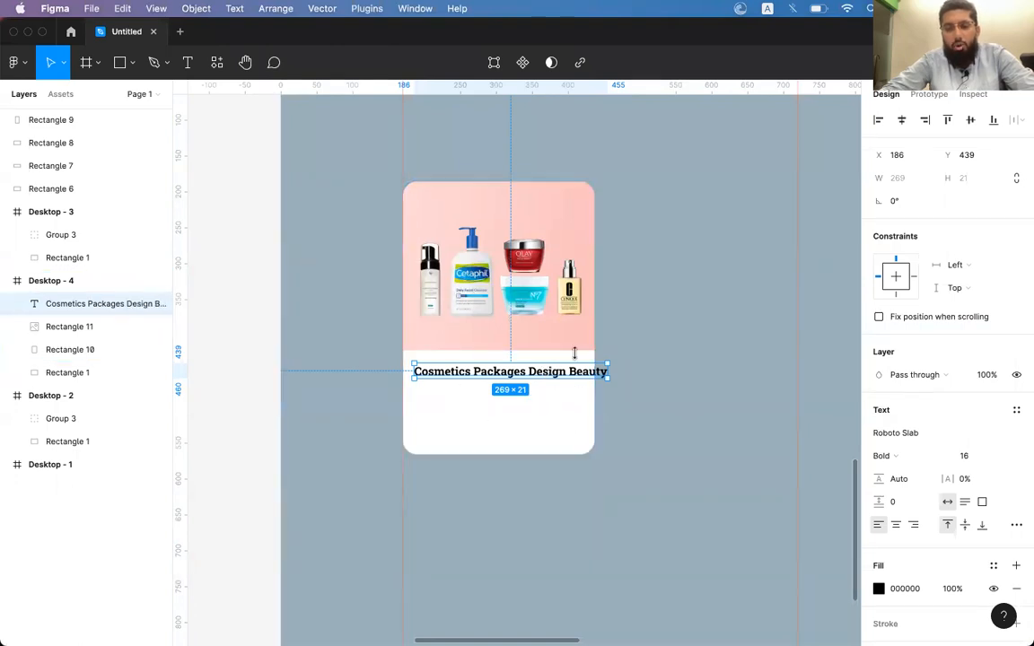
{"action": "left_click", "coordinate": [958, 455]}
{"action": "type", "text": "18"}
{"action": "key", "text": "Return"}
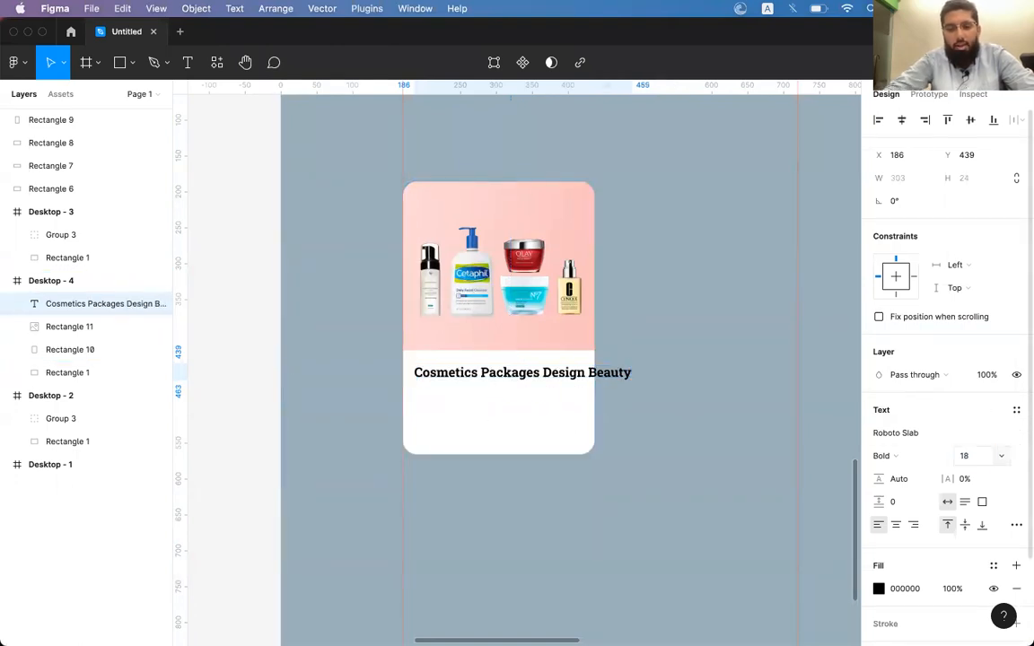
Step: Duplicate the card title directly below the original at Y 466 and set the copy's font to Roboto
{"action": "scroll", "coordinate": [971, 438], "scroll_direction": "down", "scroll_amount": 2}
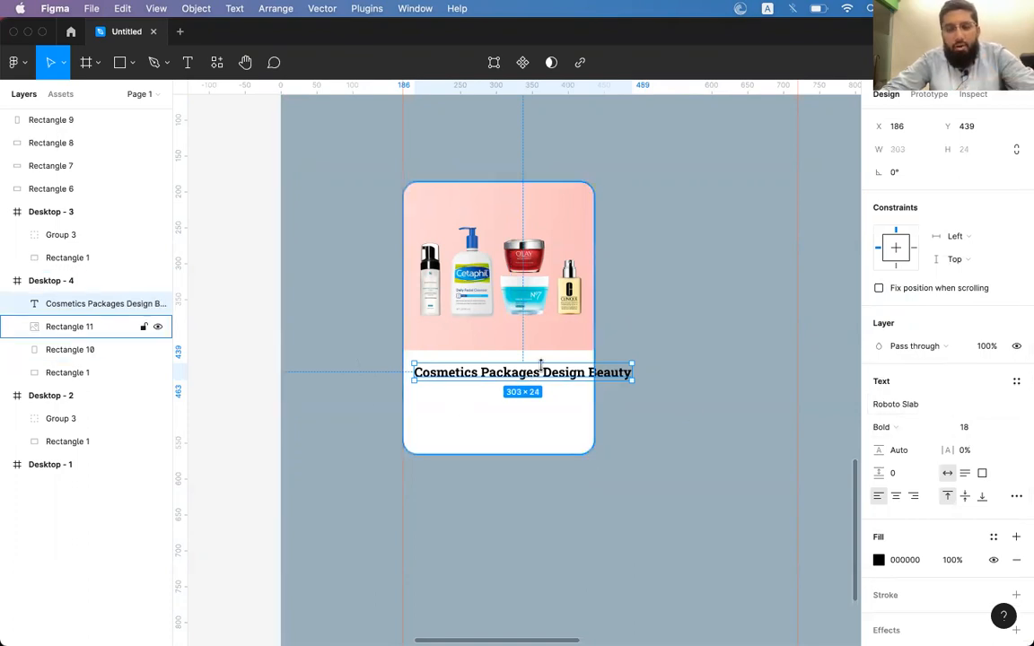
{"action": "scroll", "coordinate": [483, 374], "scroll_direction": "up", "scroll_amount": 5}
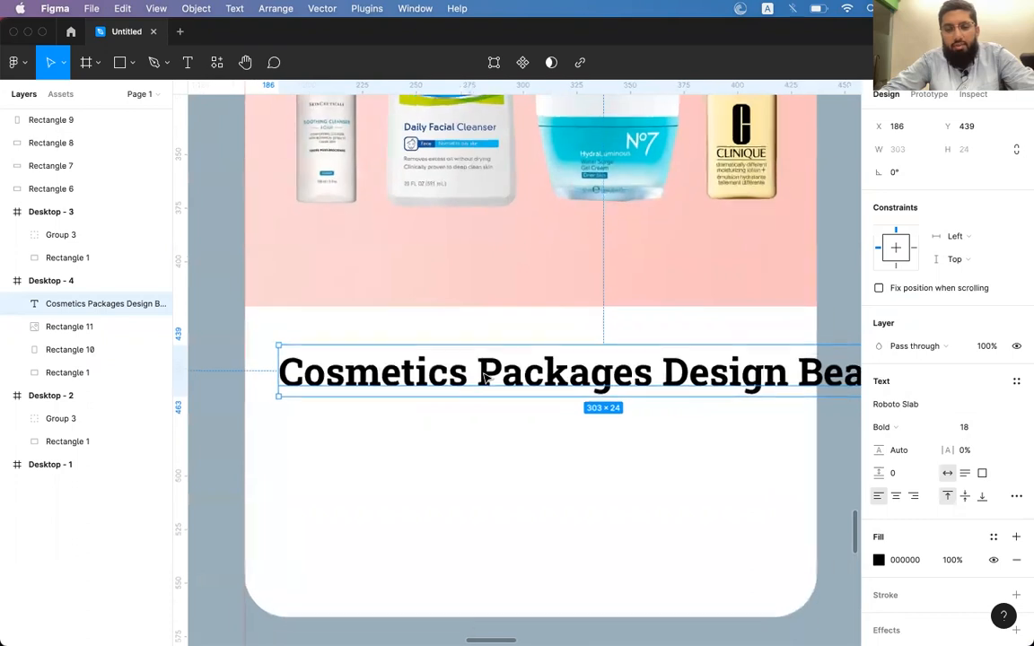
{"action": "scroll", "coordinate": [411, 382], "scroll_direction": "up", "scroll_amount": 4}
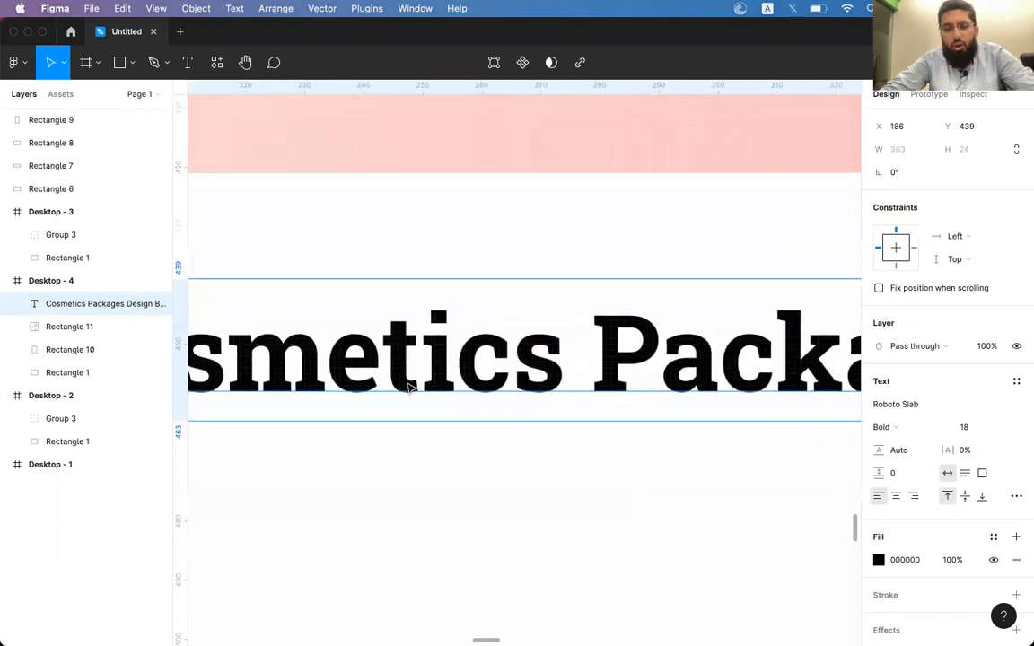
{"action": "scroll", "coordinate": [408, 385], "scroll_direction": "left", "scroll_amount": 5}
{"action": "scroll", "coordinate": [408, 385], "scroll_direction": "up", "scroll_amount": 2}
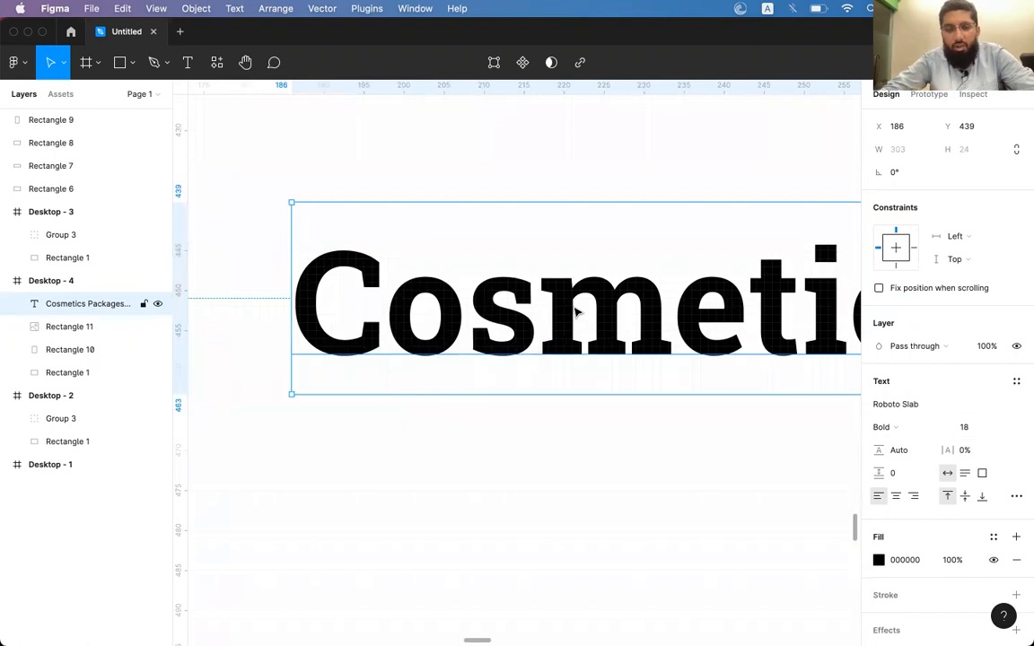
{"action": "scroll", "coordinate": [577, 309], "scroll_direction": "down", "scroll_amount": 5}
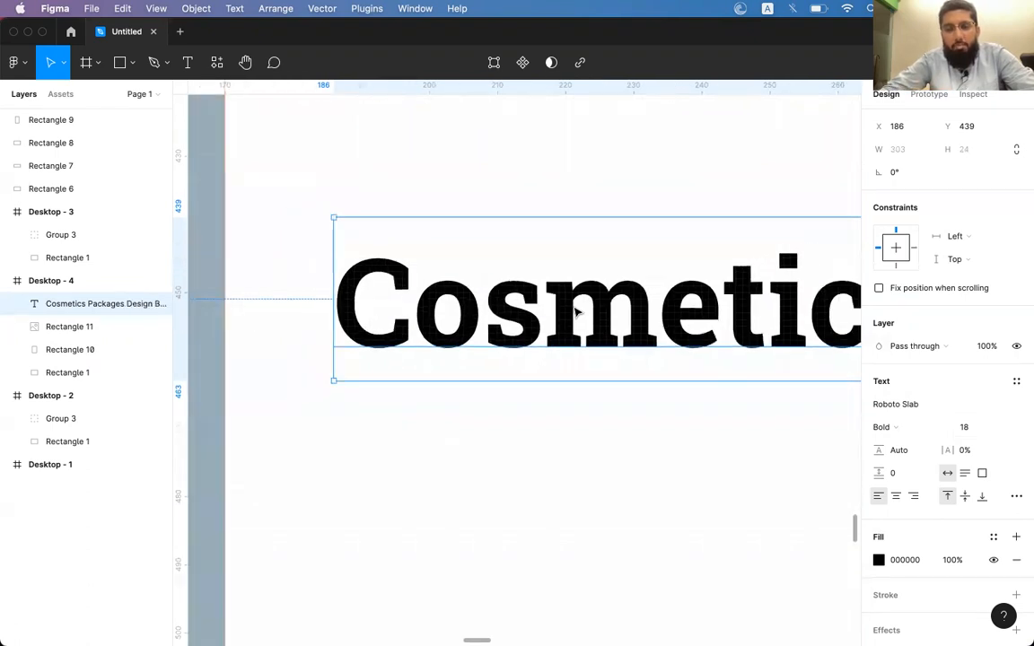
{"action": "left_click_drag", "start_coordinate": [577, 305], "coordinate": [579, 427], "text": "alt"}
{"action": "left_click", "coordinate": [884, 404]}
{"action": "type", "text": "Roboto"}
{"action": "key", "text": "Return"}
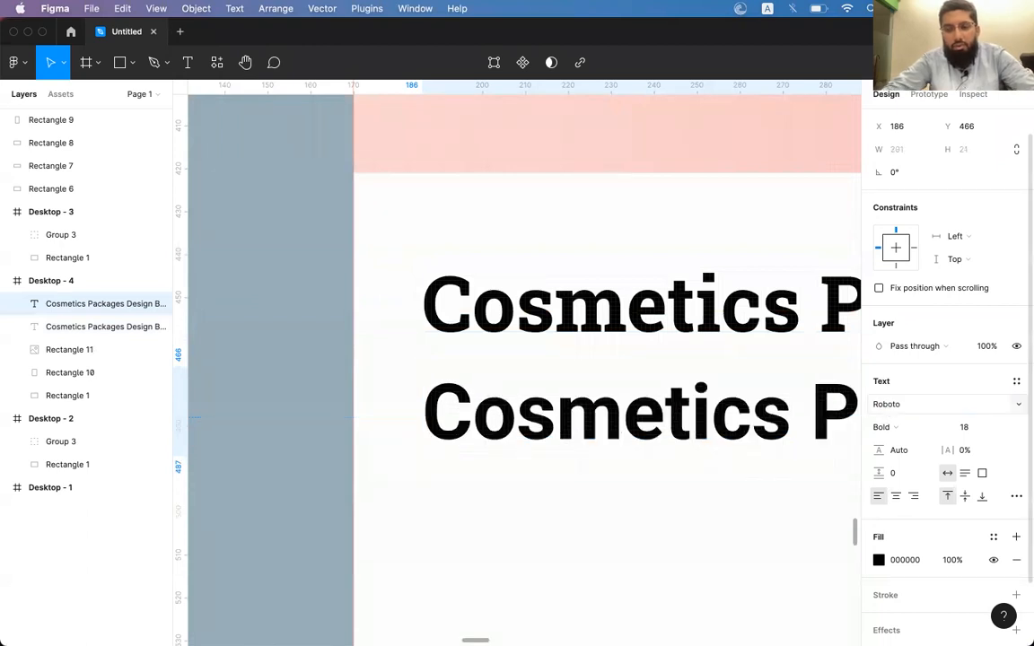
Step: Compare the lettering and text settings of the Roboto Slab title with those of its Roboto copy
{"action": "scroll", "coordinate": [556, 332], "scroll_direction": "right", "scroll_amount": 3}
{"action": "left_click", "coordinate": [530, 265]}
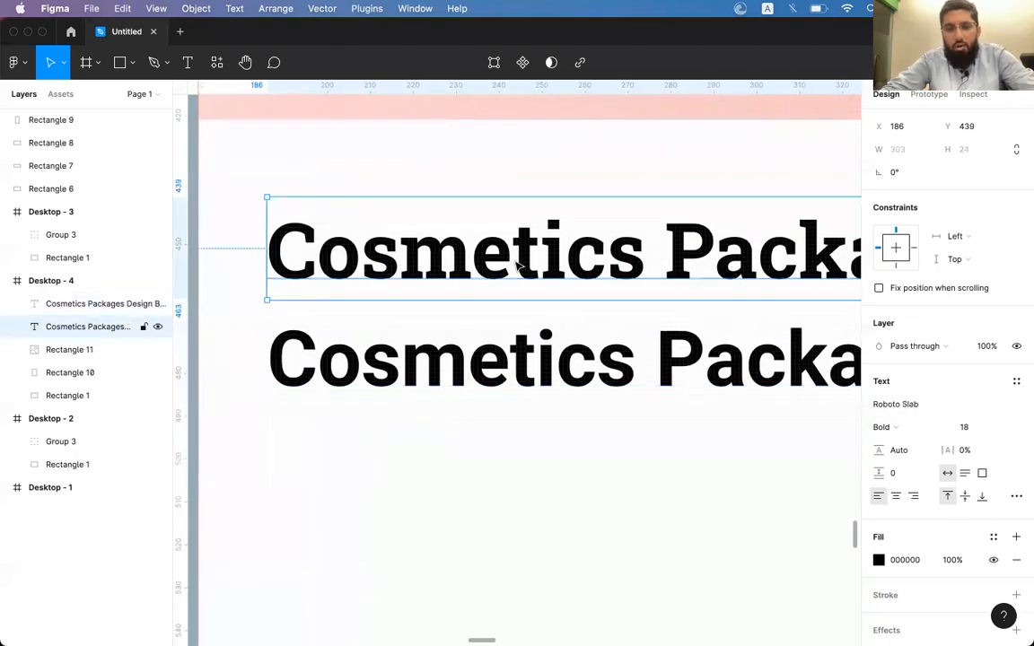
{"action": "left_click", "coordinate": [543, 379]}
{"action": "key", "text": "super+bracketleft"}
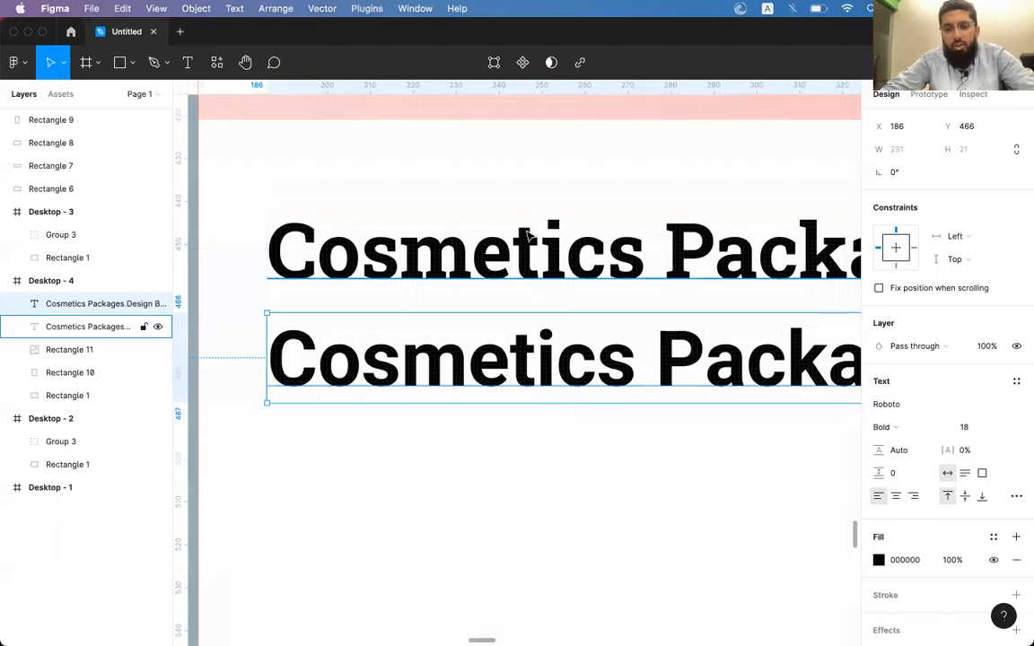
{"action": "key", "text": "super+bracketright"}
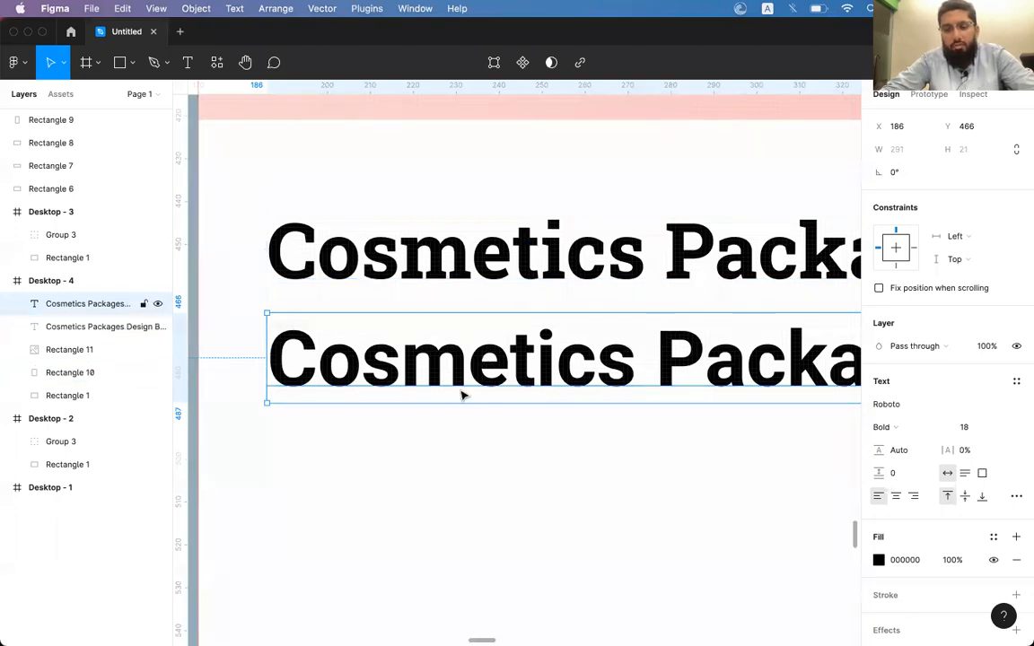
{"action": "left_click", "coordinate": [380, 241]}
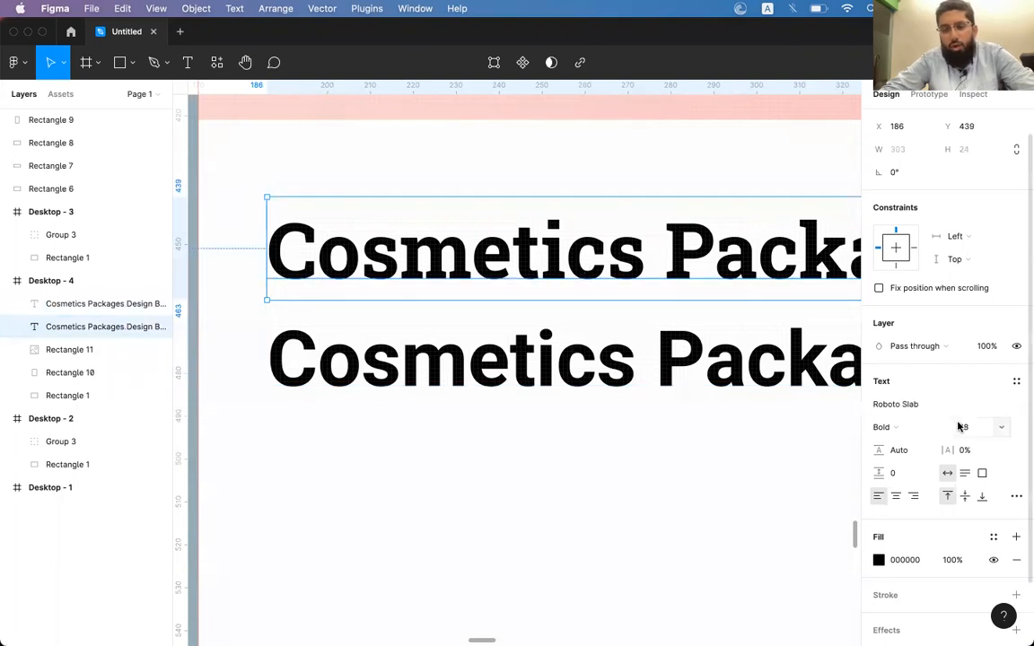
Step: Set the Roboto title copy's font size to 16
{"action": "left_click", "coordinate": [642, 351]}
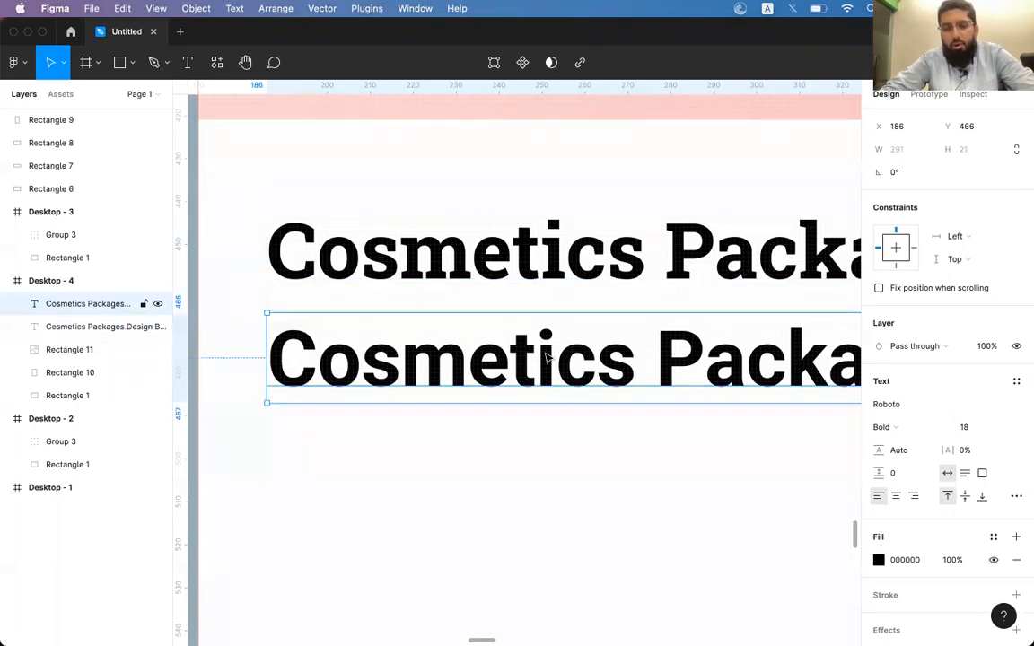
{"action": "left_click", "coordinate": [962, 428]}
{"action": "type", "text": "18"}
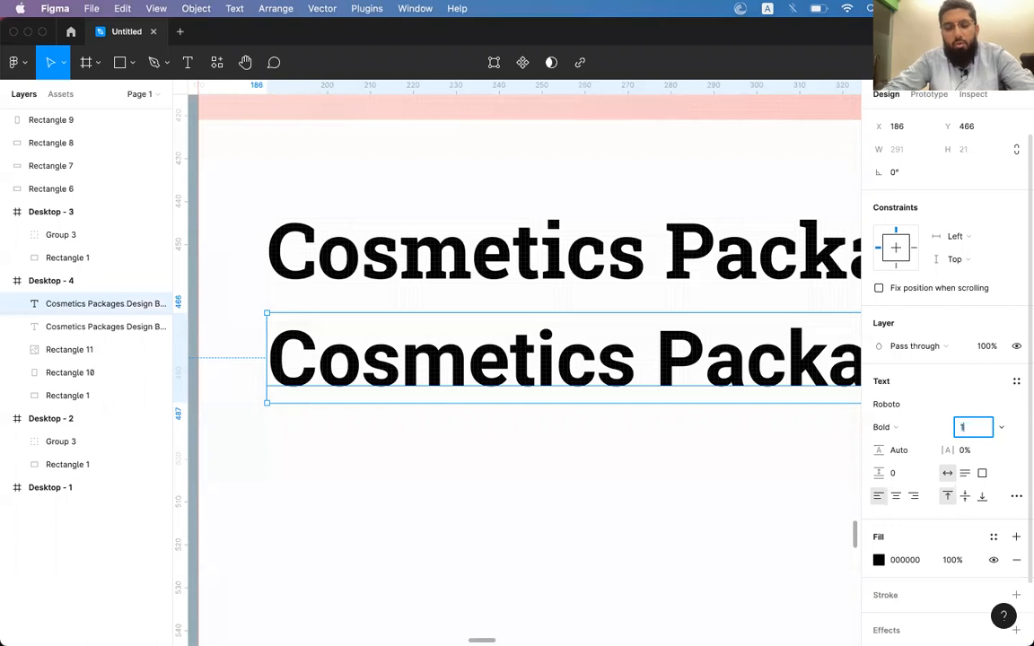
{"action": "key", "text": "Return"}
Step: Delete the Roboto Slab title and move the Roboto title up beneath the product image to X 186, Y 437
{"action": "left_click", "coordinate": [729, 270]}
{"action": "key", "text": "Delete"}
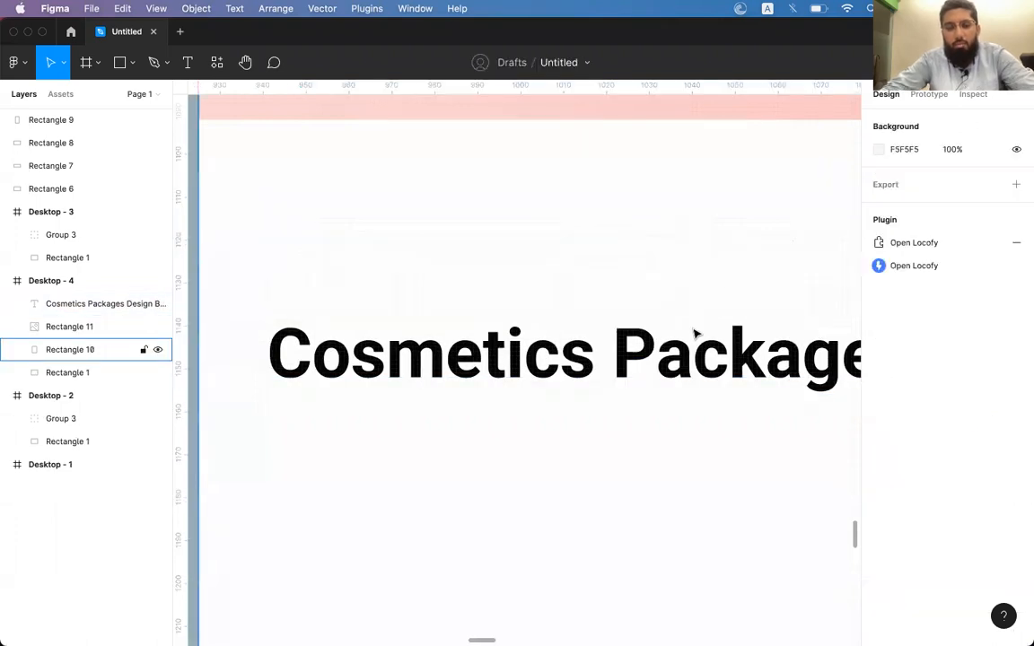
{"action": "left_click", "coordinate": [692, 341]}
{"action": "scroll", "coordinate": [516, 365], "scroll_direction": "down", "scroll_amount": 3}
{"action": "key", "text": "shift+0"}
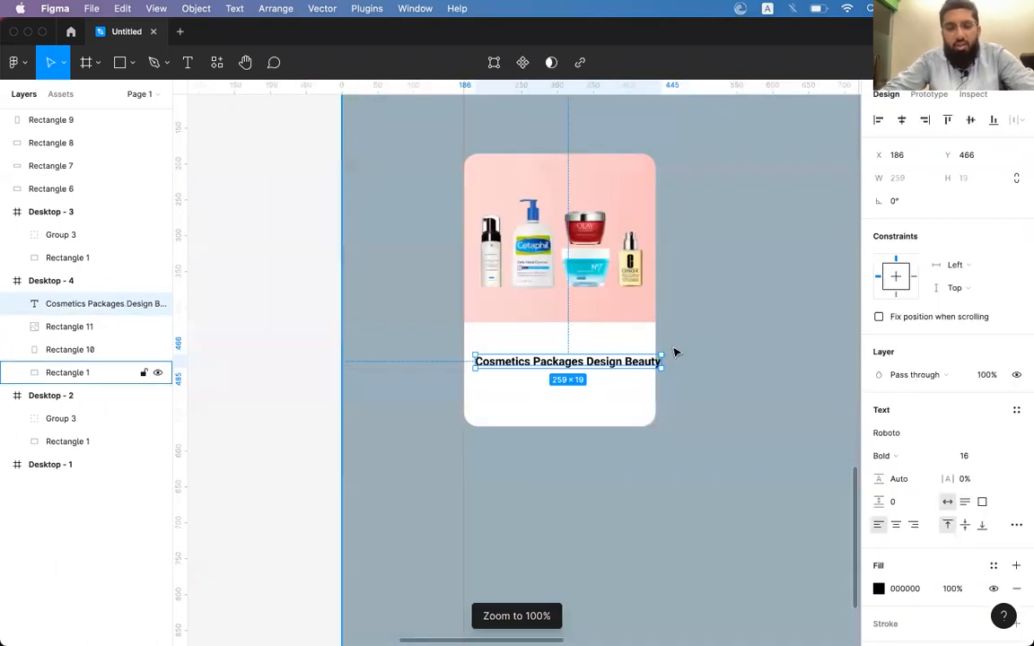
{"action": "left_click_drag", "start_coordinate": [521, 364], "coordinate": [575, 351]}
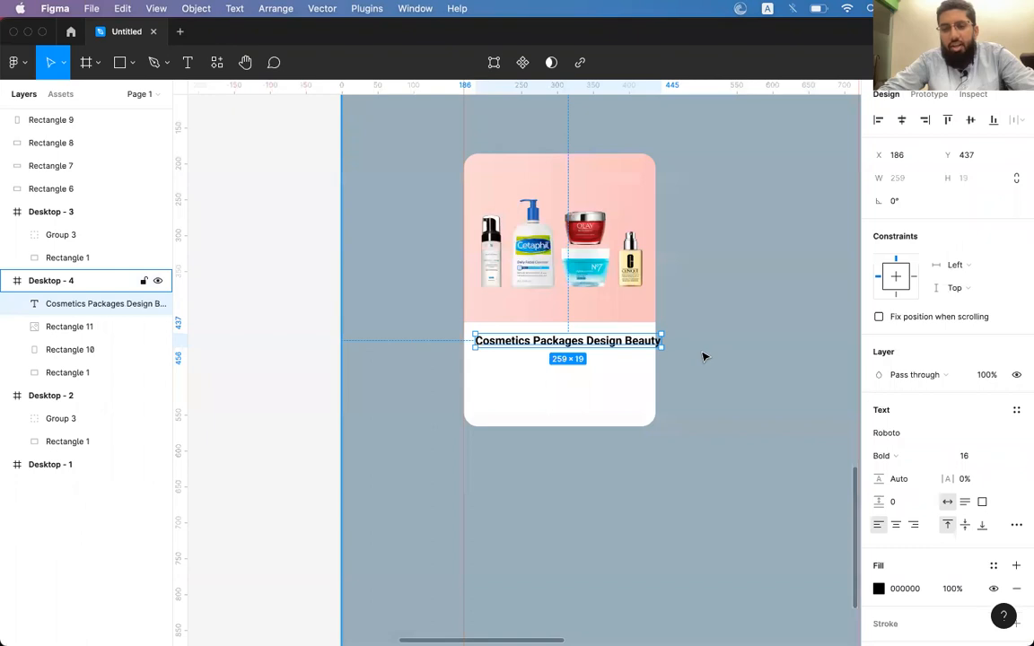
Step: Apply the preset font size of 96 to the Roboto card title
{"action": "scroll", "coordinate": [887, 427], "scroll_direction": "down", "scroll_amount": 3}
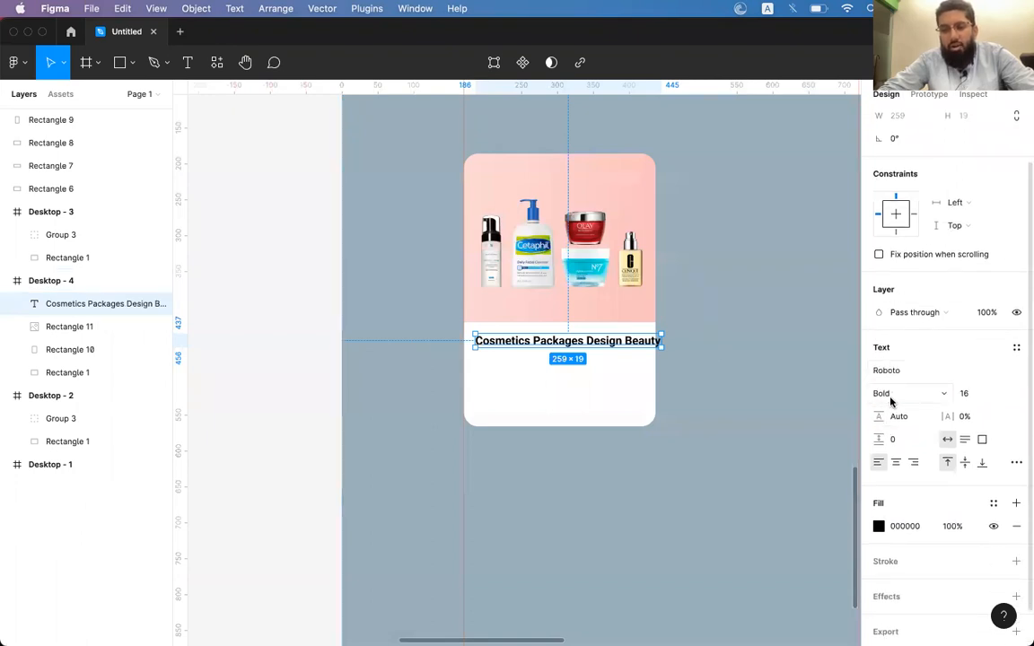
{"action": "left_click", "coordinate": [972, 395]}
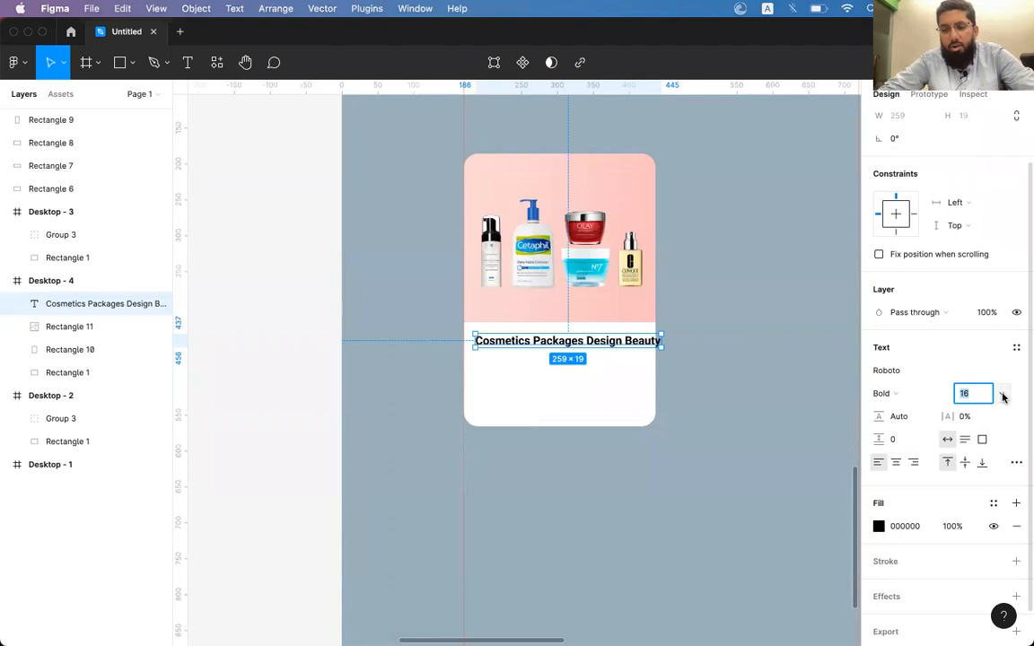
{"action": "left_click", "coordinate": [1003, 398]}
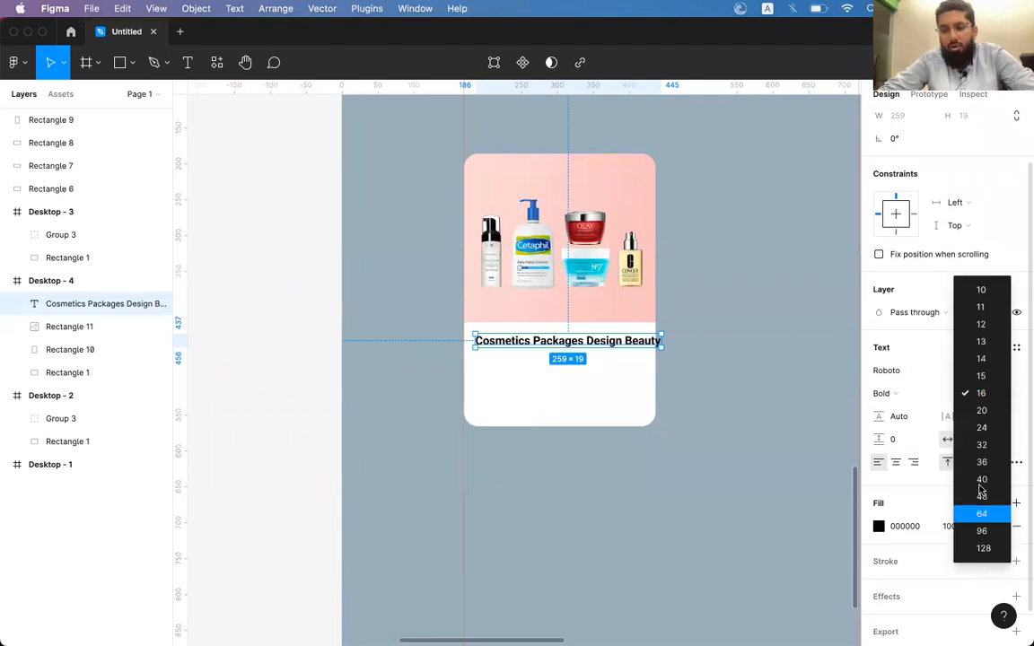
{"action": "left_click", "coordinate": [983, 531]}
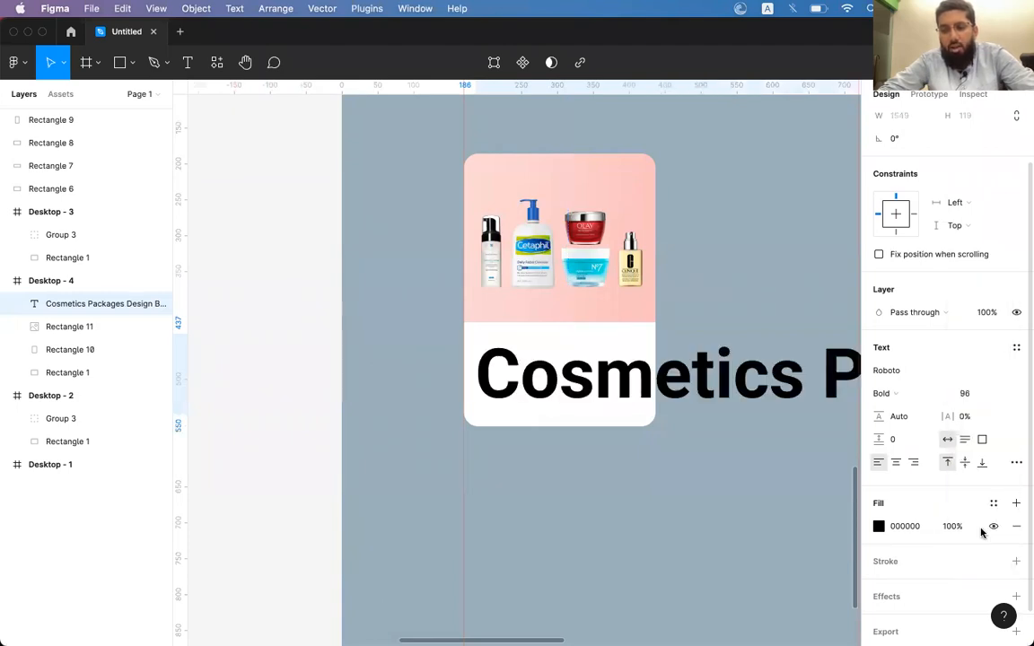
Step: Try a font size of 10 on the card title and return it to 16
{"action": "left_click", "coordinate": [965, 393]}
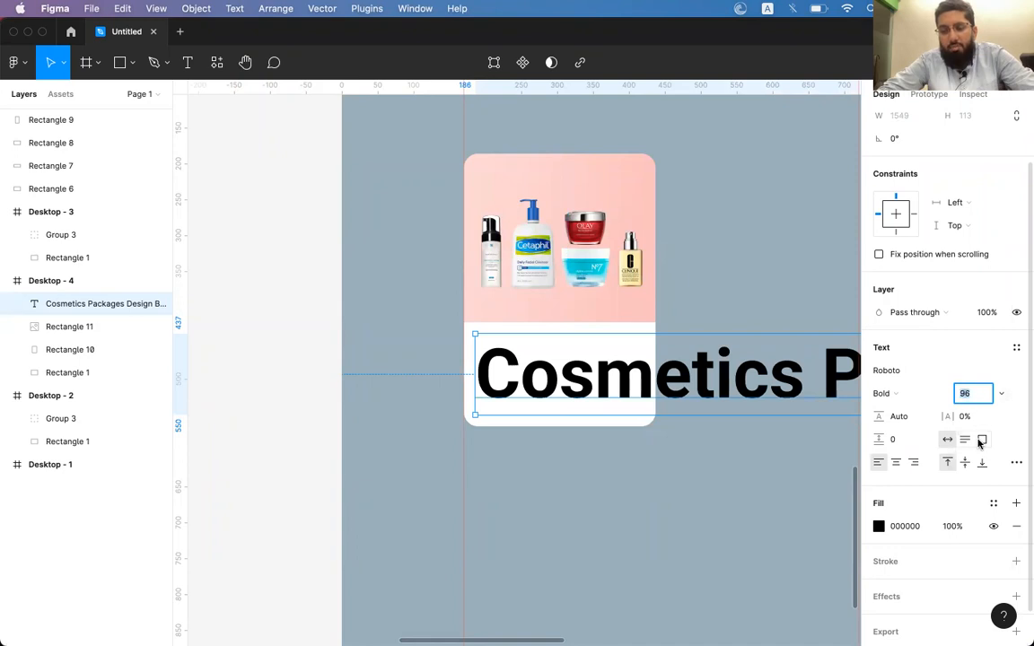
{"action": "type", "text": "10"}
{"action": "key", "text": "Return"}
{"action": "left_click", "coordinate": [964, 393]}
{"action": "type", "text": "16"}
{"action": "key", "text": "Return"}
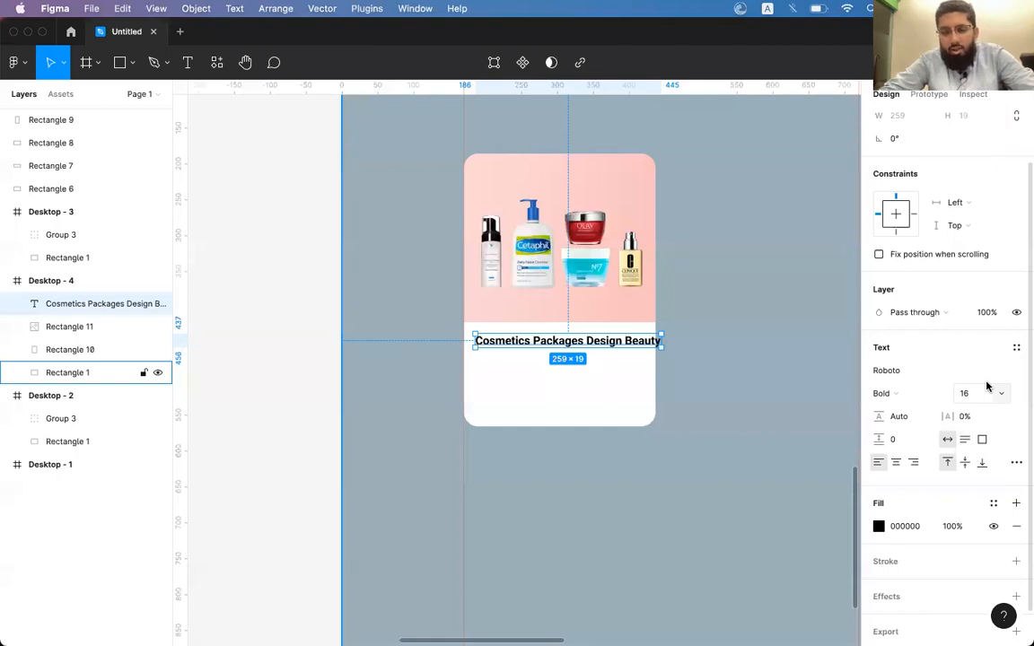
Step: Increase the card title's font size gradually to 48
{"action": "key", "text": "super+shift+period"}
{"action": "key", "text": "super+shift+period"}
{"action": "key", "text": "super+shift+period"}
{"action": "key", "text": "super+shift+period"}
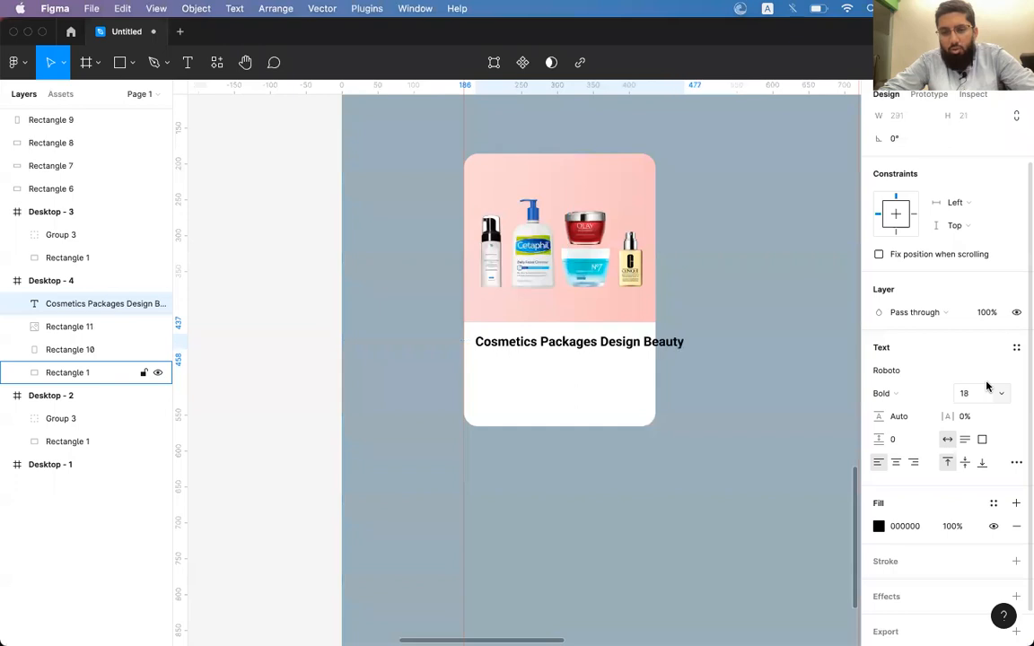
{"action": "key", "text": "super+shift+period"}
{"action": "key", "text": "super+shift+period"}
{"action": "key", "text": "Up"}
{"action": "key", "text": "Up"}
{"action": "key", "text": "Up"}
{"action": "key", "text": "Up"}
{"action": "key", "text": "Up"}
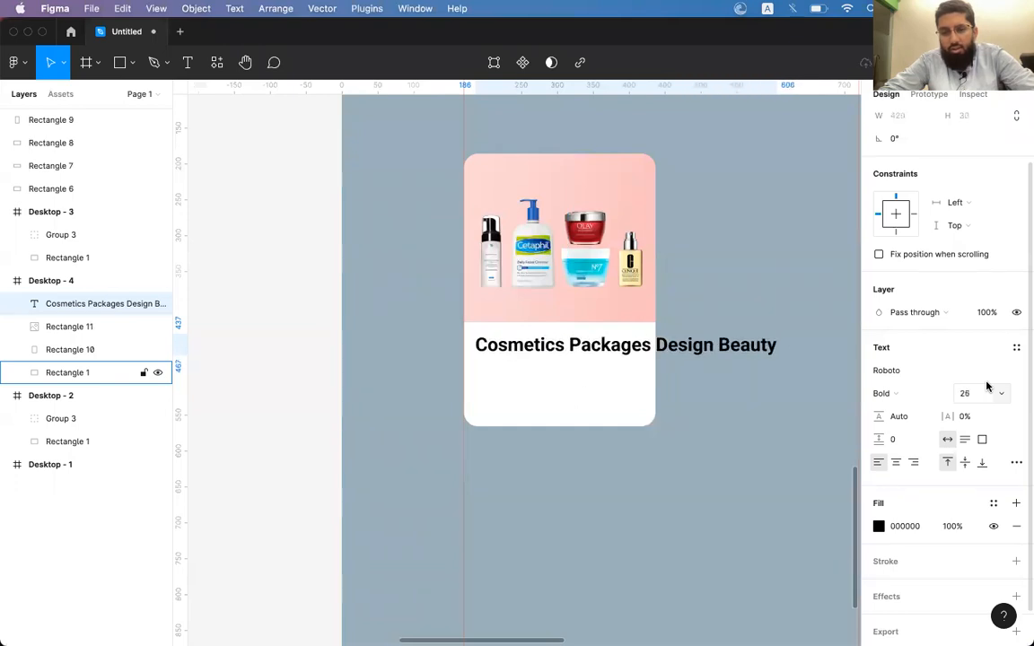
{"action": "key", "text": "Up"}
{"action": "key", "text": "Up"}
{"action": "key", "text": "Up"}
{"action": "key", "text": "Up"}
{"action": "key", "text": "Up"}
{"action": "key", "text": "Up"}
{"action": "key", "text": "Up"}
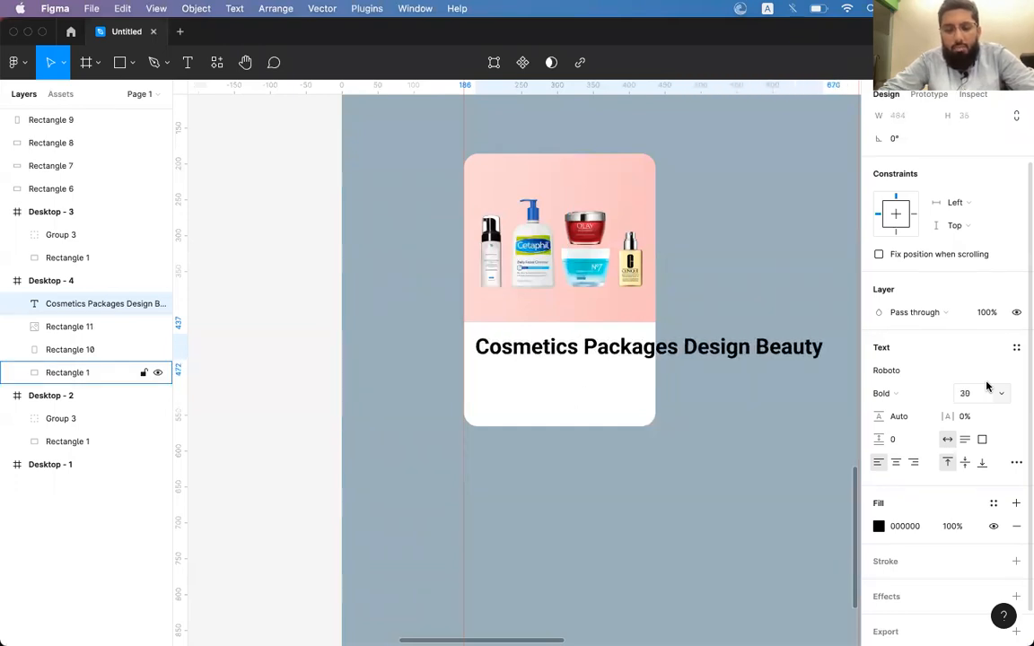
{"action": "key", "text": "Up"}
{"action": "key", "text": "Up"}
{"action": "key", "text": "Up"}
{"action": "key", "text": "Up"}
{"action": "key", "text": "Up"}
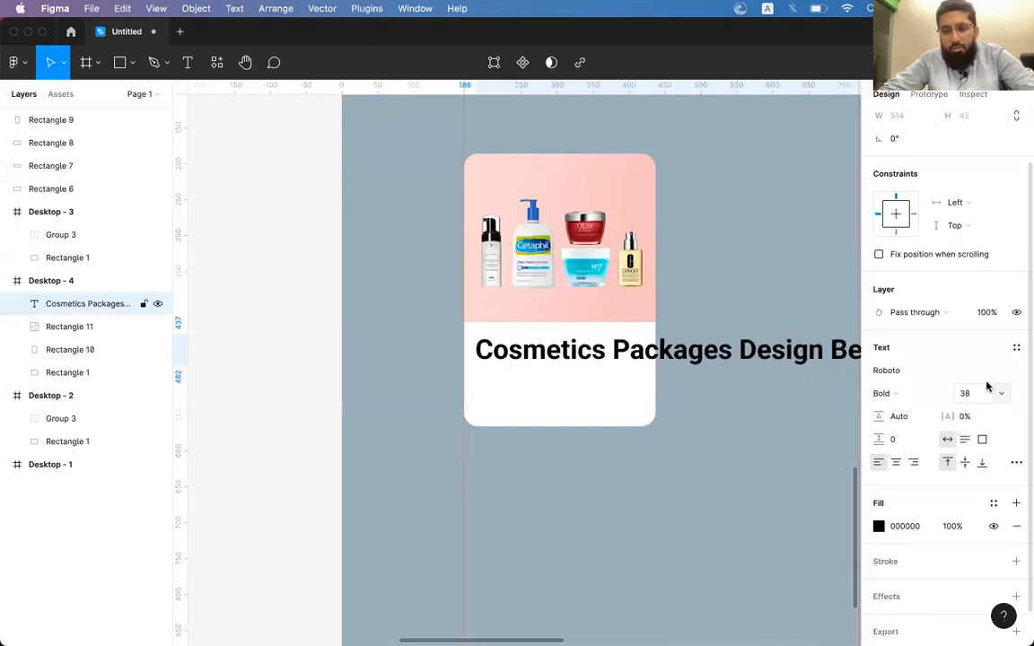
{"action": "key", "text": "Up"}
{"action": "key", "text": "Up"}
{"action": "key", "text": "Up"}
{"action": "key", "text": "Up"}
{"action": "key", "text": "Up"}
{"action": "key", "text": "Up"}
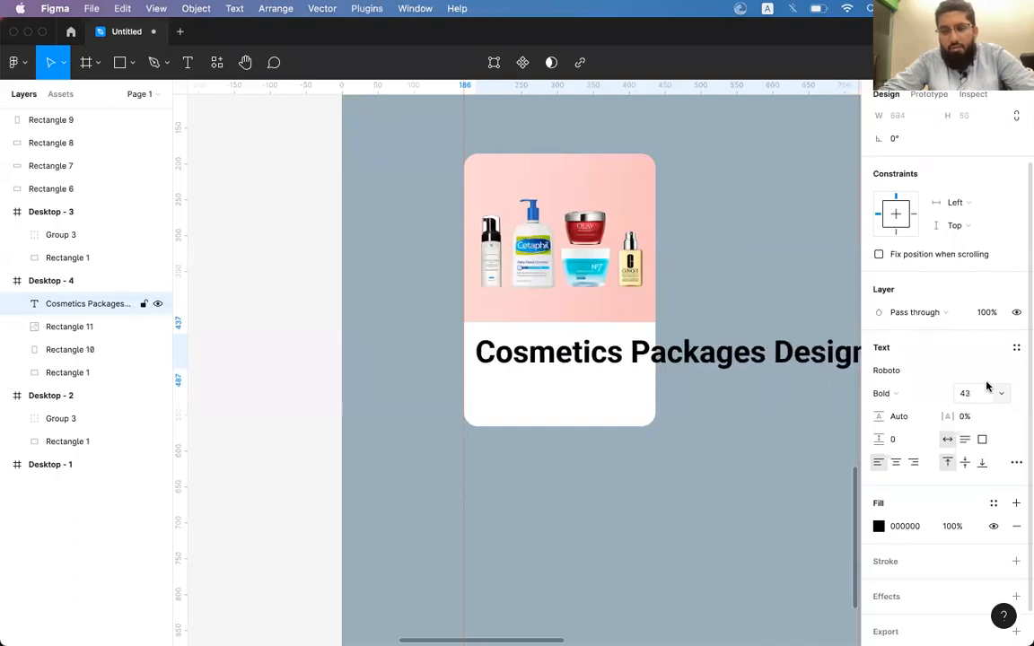
{"action": "key", "text": "Up"}
{"action": "key", "text": "Up"}
{"action": "key", "text": "Up"}
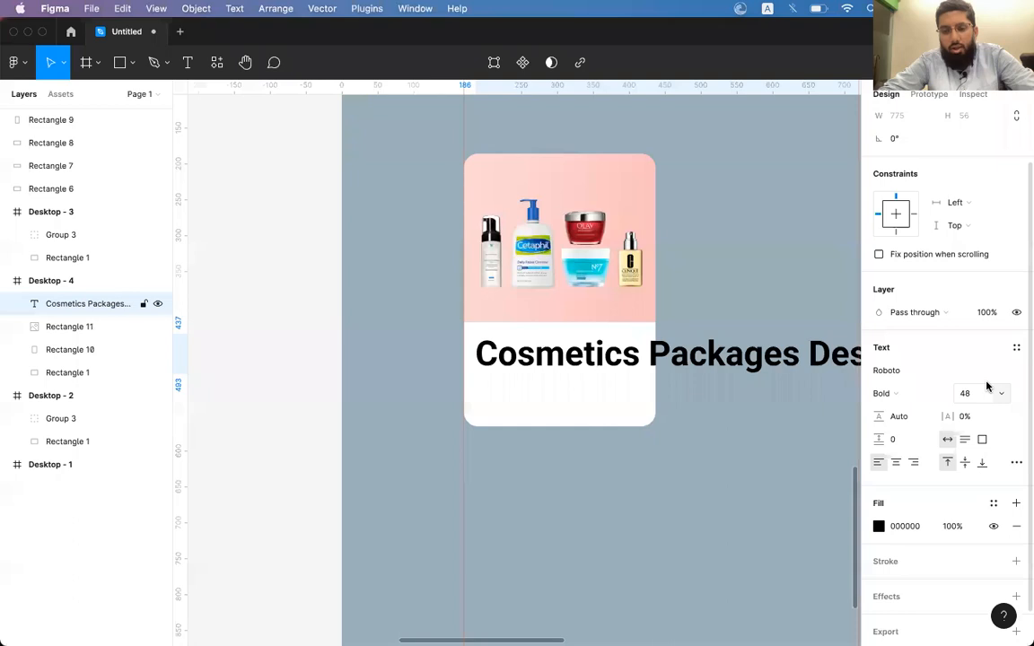
Step: Reduce the card title's font size gradually to 20
{"action": "key", "text": "Down"}
{"action": "key", "text": "Down"}
{"action": "key", "text": "Down"}
{"action": "key", "text": "Down"}
{"action": "key", "text": "Down"}
{"action": "key", "text": "Down"}
{"action": "key", "text": "Down"}
{"action": "key", "text": "Down"}
{"action": "key", "text": "Down"}
{"action": "key", "text": "Down"}
{"action": "key", "text": "Down"}
{"action": "key", "text": "Down"}
{"action": "key", "text": "Down"}
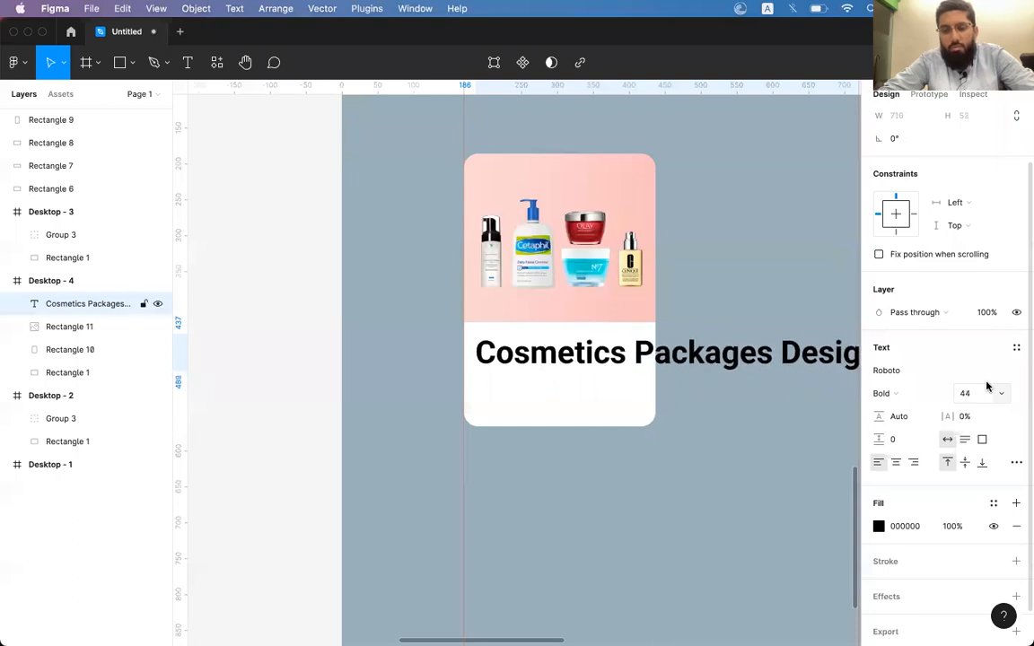
{"action": "key", "text": "Down"}
{"action": "key", "text": "Down"}
{"action": "key", "text": "Down"}
{"action": "key", "text": "Down"}
{"action": "key", "text": "Down"}
{"action": "key", "text": "Down"}
{"action": "key", "text": "Down"}
{"action": "key", "text": "Down"}
{"action": "key", "text": "Down"}
{"action": "key", "text": "Down"}
{"action": "key", "text": "Down"}
{"action": "key", "text": "Down"}
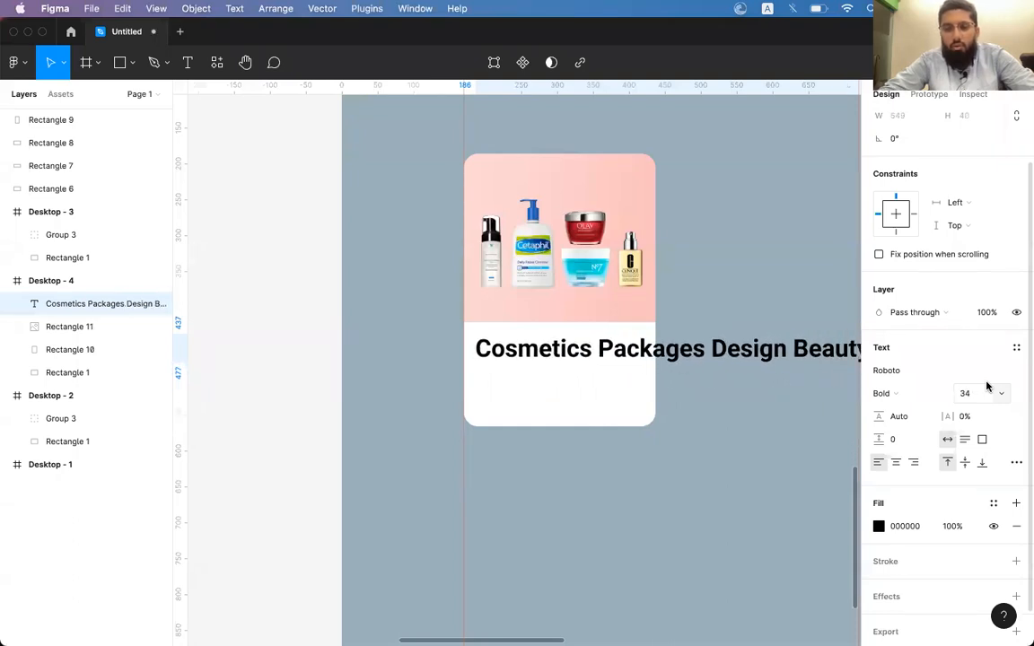
{"action": "key", "text": "Down"}
{"action": "key", "text": "Down"}
{"action": "key", "text": "Down"}
{"action": "key", "text": "Down"}
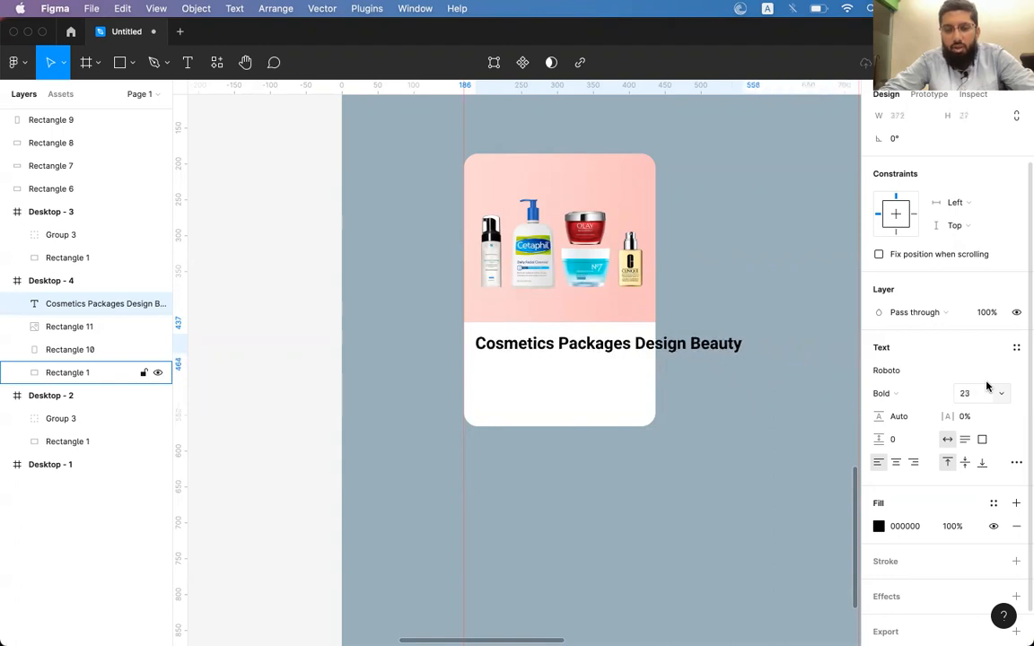
{"action": "key", "text": "Up"}
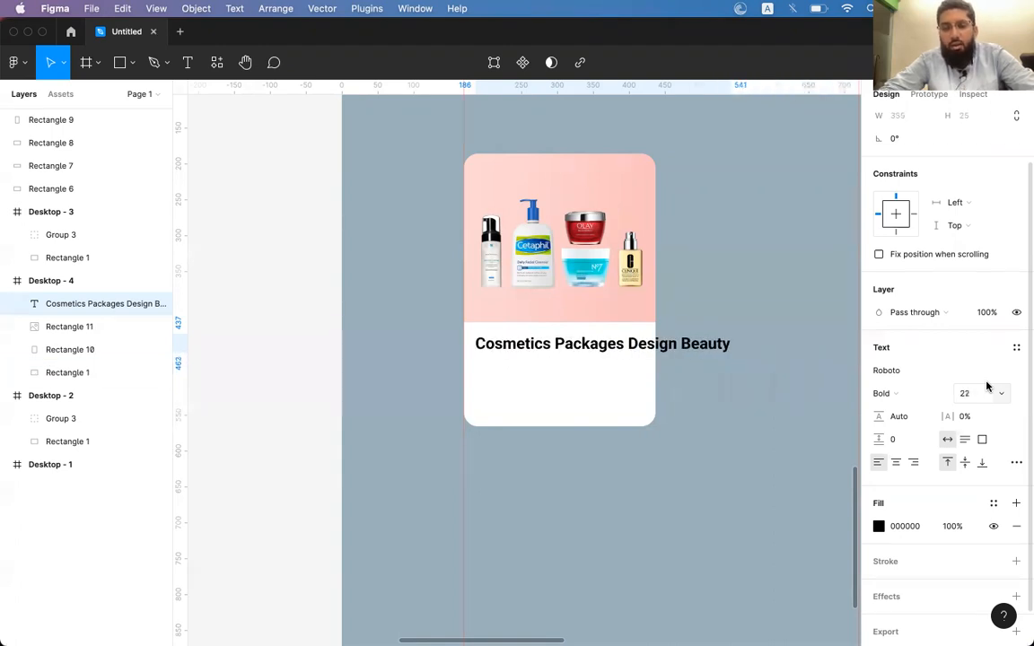
{"action": "key", "text": "Down"}
{"action": "key", "text": "Down"}
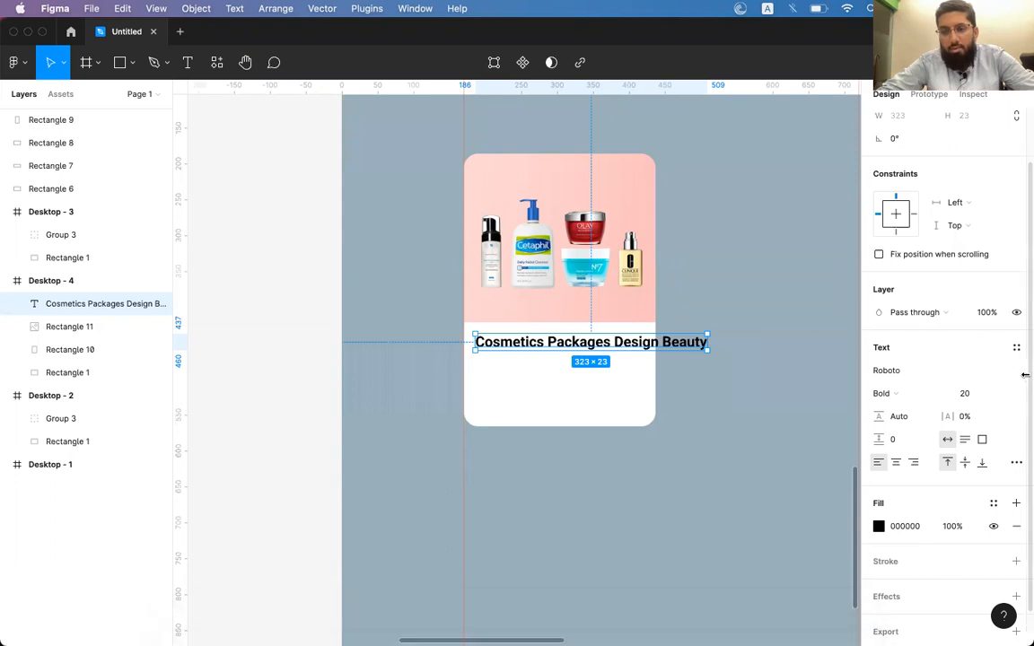
Step: Apply the preset font size of 128 to the card title
{"action": "left_click", "coordinate": [1002, 393]}
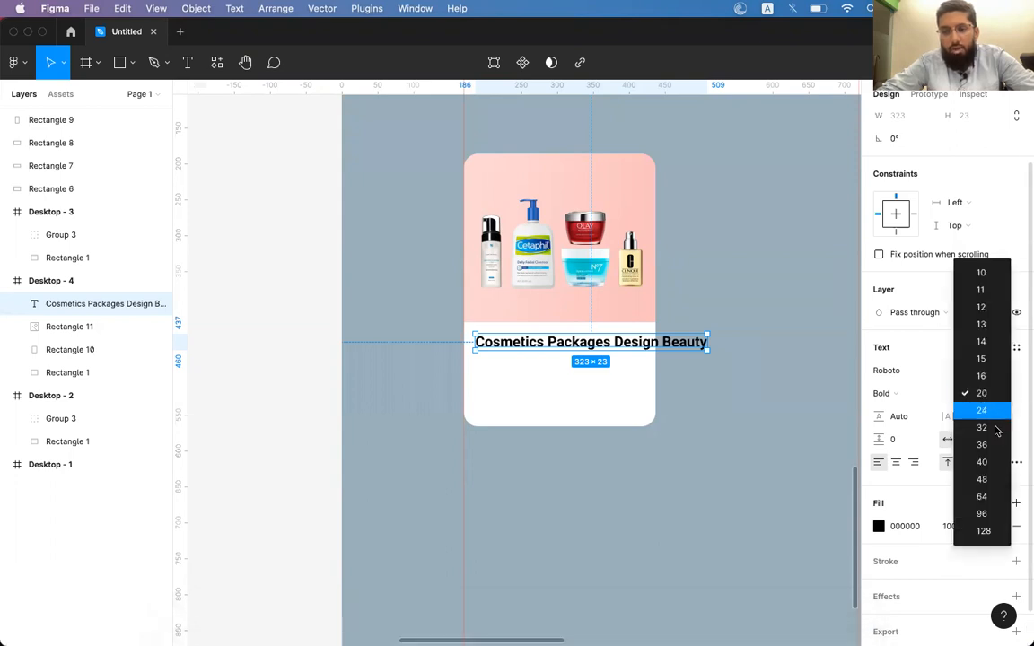
{"action": "left_click", "coordinate": [982, 531]}
{"action": "scroll", "coordinate": [626, 408], "scroll_direction": "down", "scroll_amount": 5}
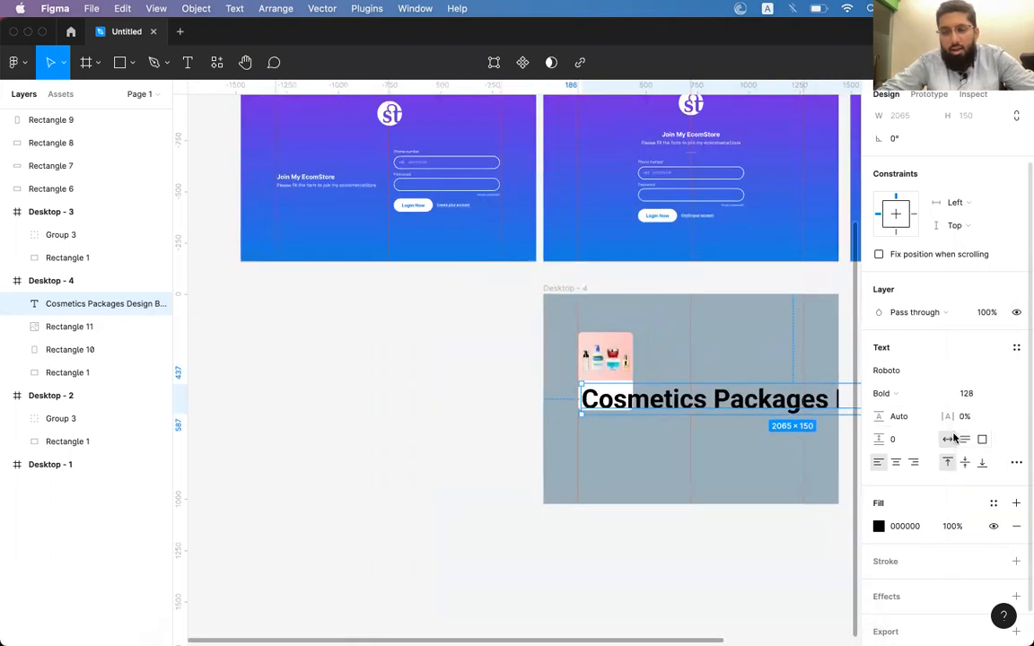
Step: Try custom font sizes of 100 and 500 on the card title
{"action": "left_click", "coordinate": [967, 395]}
{"action": "type", "text": "100"}
{"action": "key", "text": "Return"}
{"action": "left_click", "coordinate": [968, 395]}
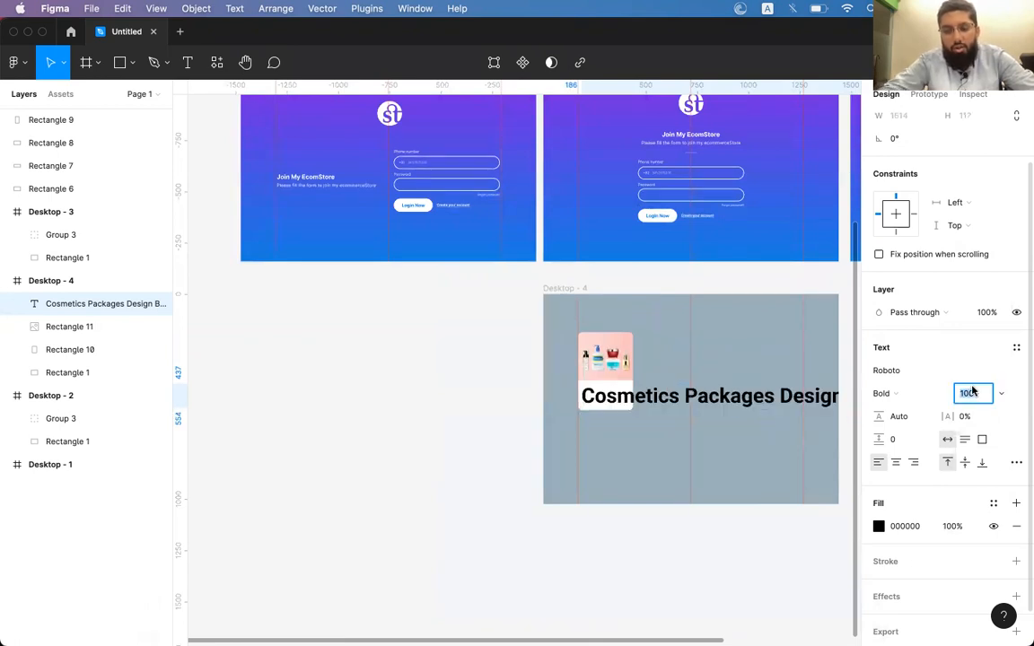
{"action": "type", "text": "500"}
{"action": "key", "text": "Return"}
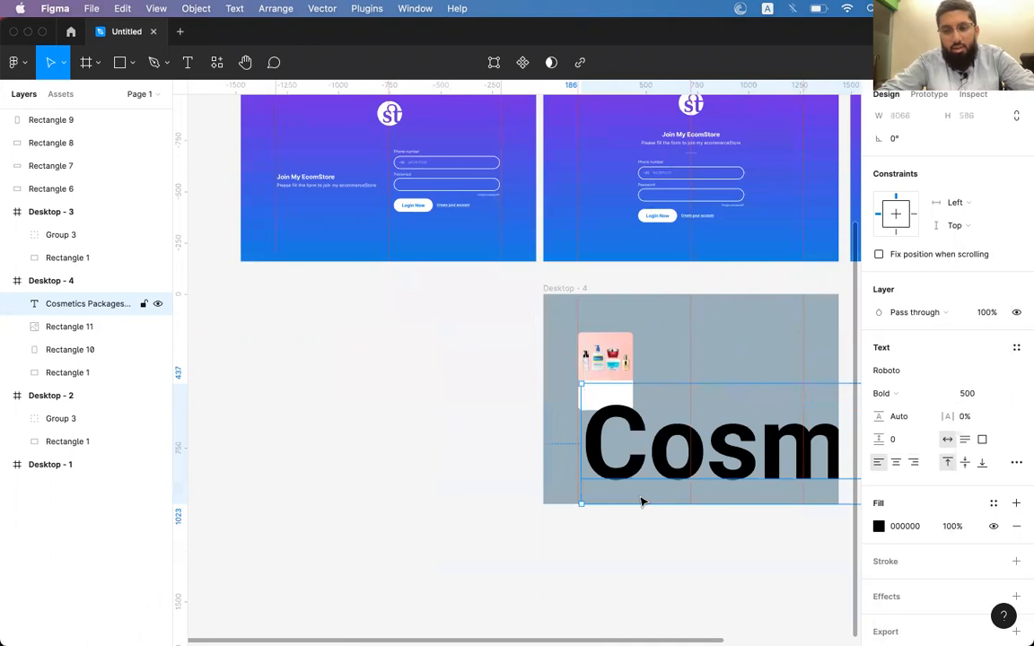
Step: Move the oversized title over the product card to about X -73, Y 102
{"action": "scroll", "coordinate": [642, 498], "scroll_direction": "right", "scroll_amount": 5}
{"action": "scroll", "coordinate": [642, 499], "scroll_direction": "down", "scroll_amount": 1}
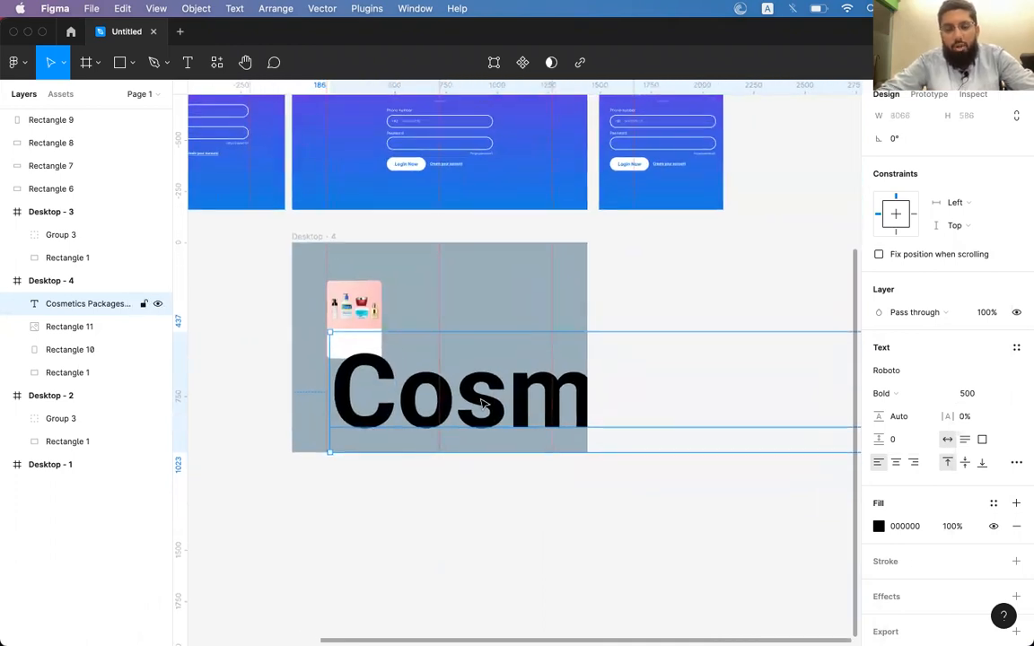
{"action": "left_click_drag", "start_coordinate": [476, 406], "coordinate": [426, 333]}
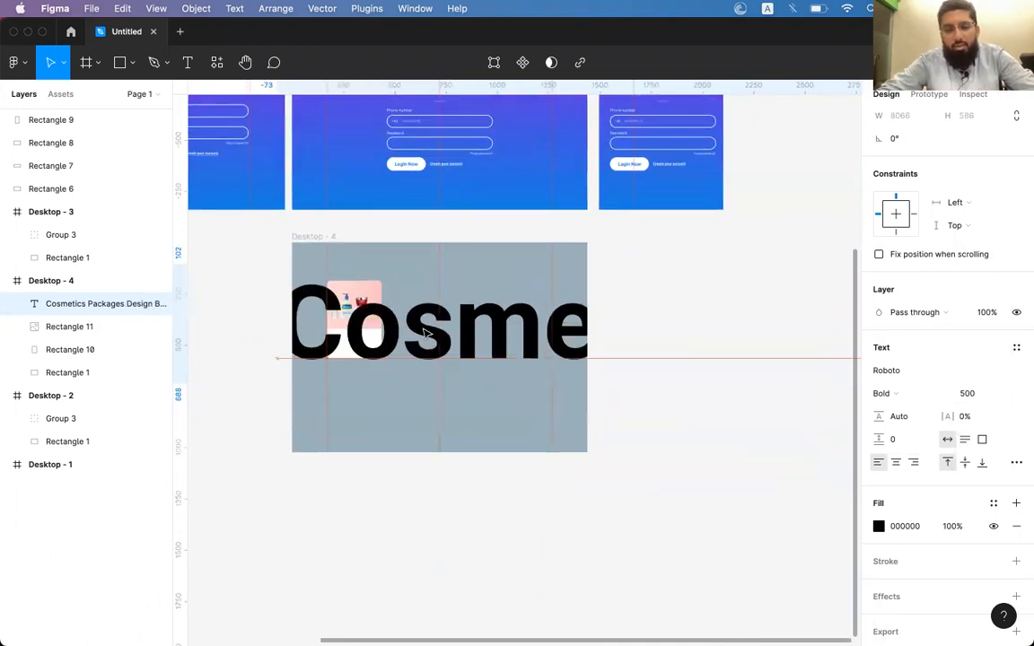
Step: Check the preset font sizes and set the title's font size to 1200000
{"action": "left_click", "coordinate": [1009, 394]}
{"action": "scroll", "coordinate": [982, 568], "scroll_direction": "down", "scroll_amount": 3}
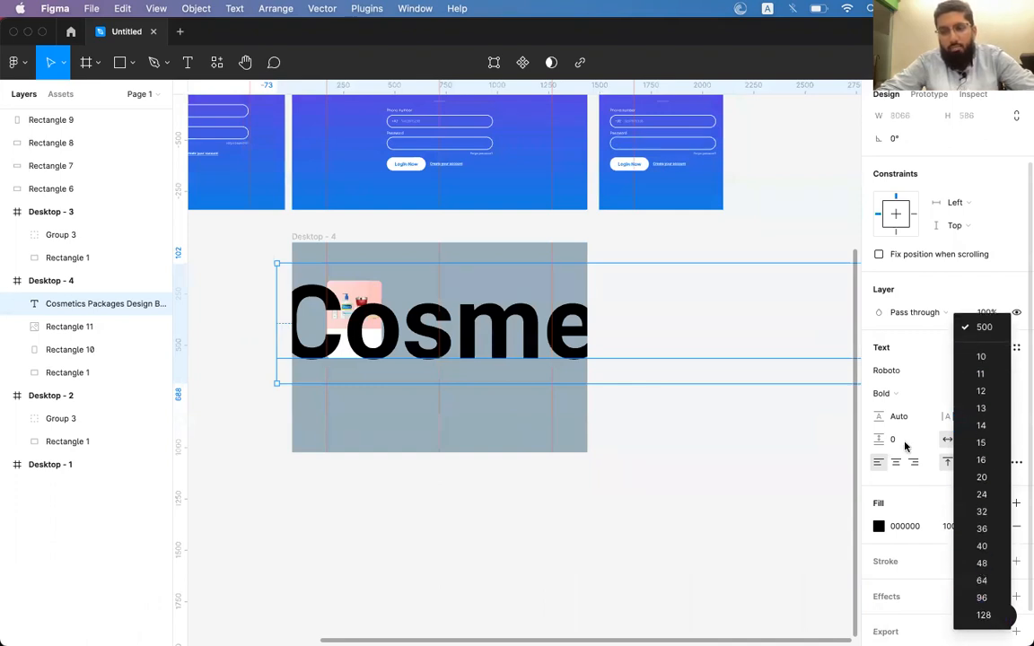
{"action": "left_click", "coordinate": [912, 350]}
{"action": "left_click", "coordinate": [967, 393]}
{"action": "type", "text": "1200000"}
{"action": "key", "text": "Return"}
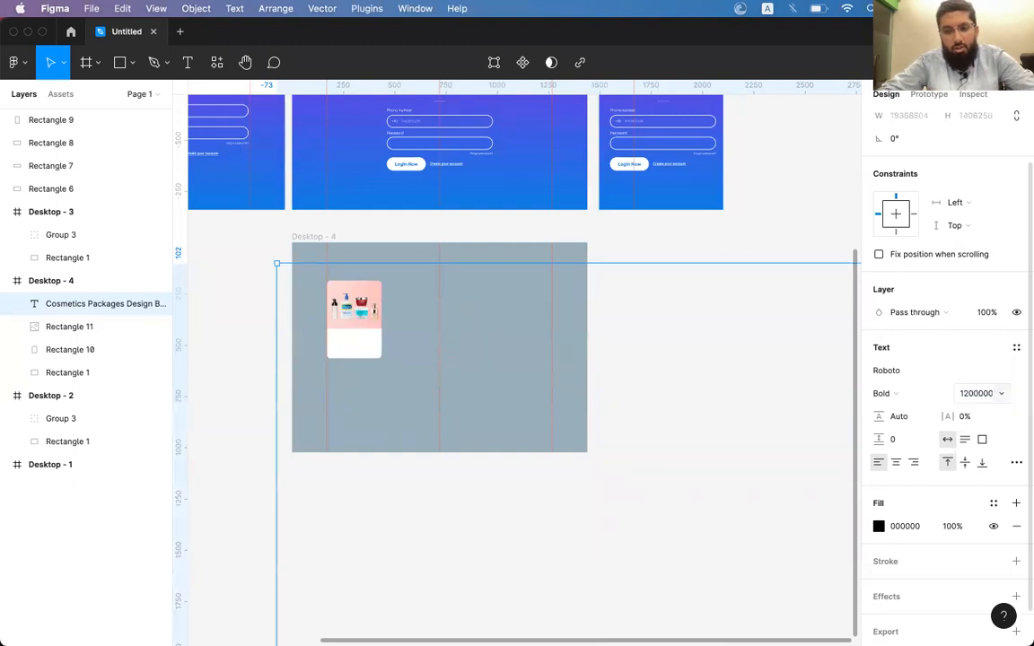
Step: Move the gigantic title text around the canvas, passing about X -3194, Y -4111
{"action": "left_click", "coordinate": [971, 399]}
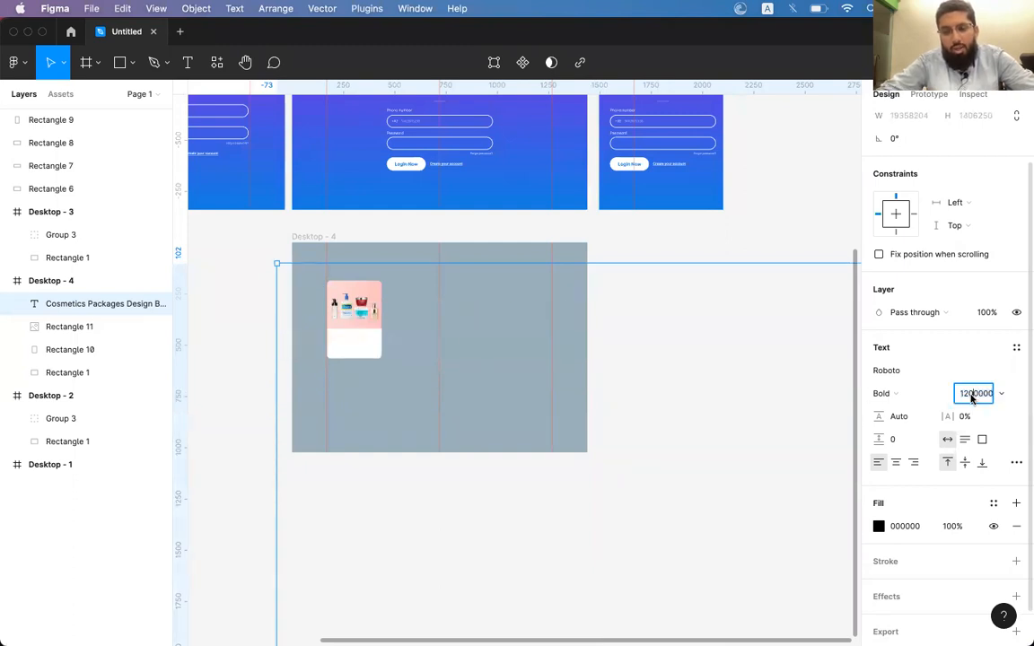
{"action": "double_click", "coordinate": [970, 399]}
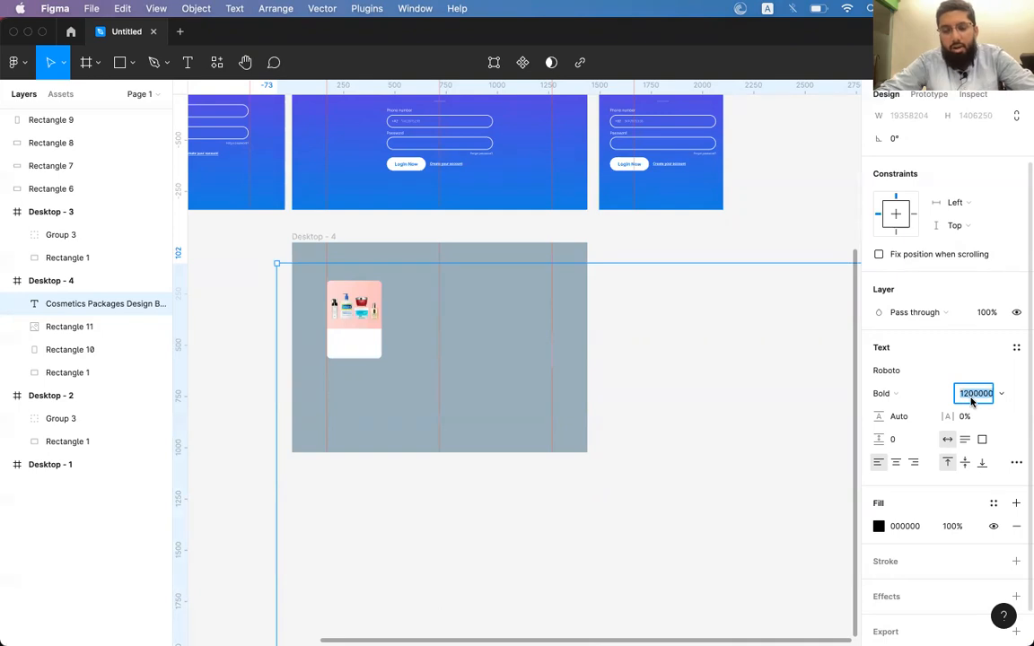
{"action": "scroll", "coordinate": [596, 307], "scroll_direction": "down", "scroll_amount": 2}
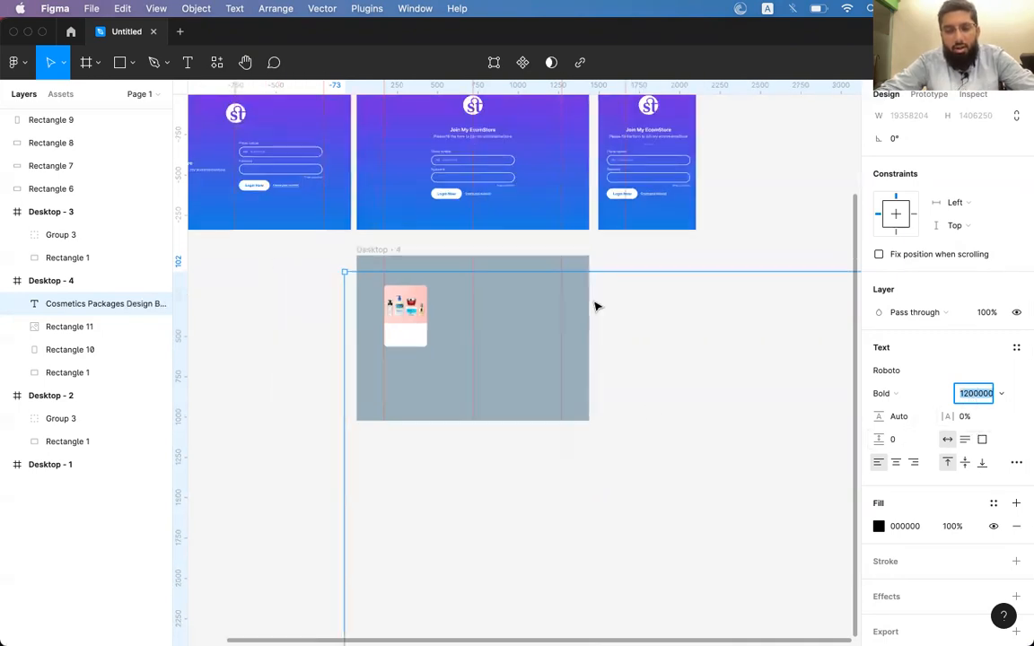
{"action": "scroll", "coordinate": [596, 307], "scroll_direction": "down", "scroll_amount": 5}
{"action": "left_click_drag", "start_coordinate": [662, 380], "coordinate": [618, 322]}
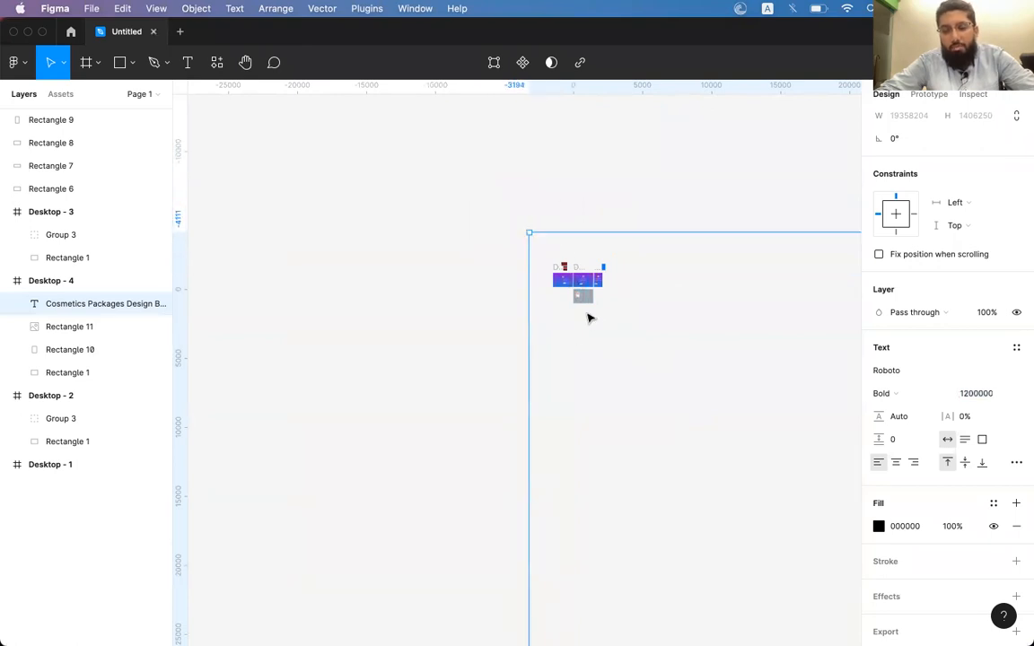
{"action": "left_click_drag", "start_coordinate": [689, 360], "coordinate": [575, 304]}
{"action": "left_click_drag", "start_coordinate": [611, 399], "coordinate": [651, 365]}
Step: Undo the title's moves and its 1200000 and 500 font sizes
{"action": "key", "text": "ctrl+z"}
{"action": "key", "text": "ctrl+z"}
{"action": "key", "text": "ctrl+z"}
{"action": "key", "text": "ctrl+z"}
{"action": "key", "text": "ctrl+z"}
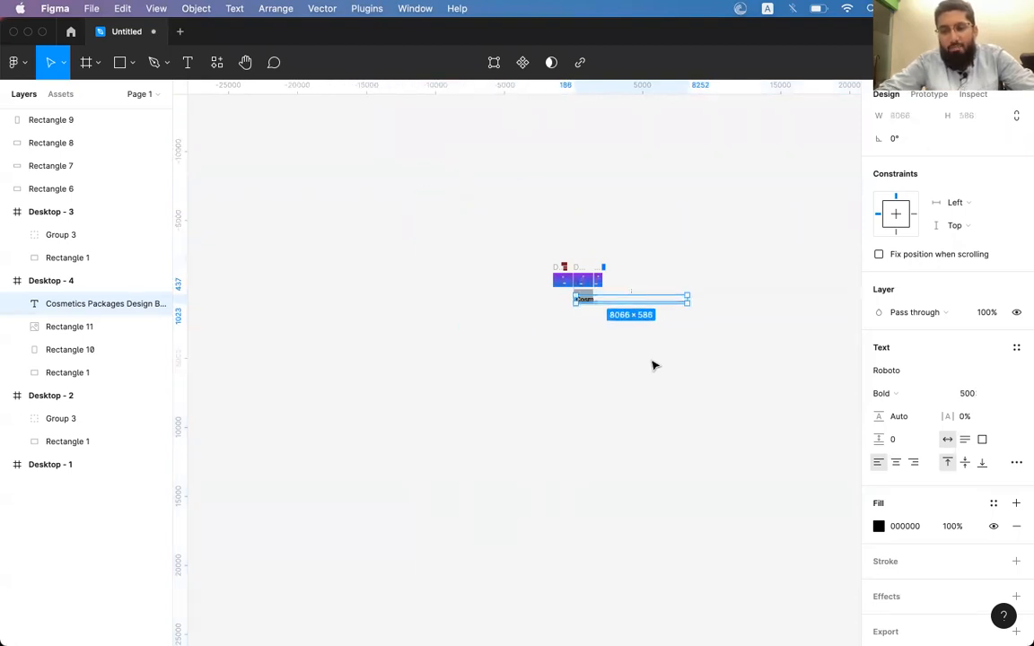
{"action": "key", "text": "ctrl+z"}
Step: Set the card title's font size to 16
{"action": "key", "text": "shift+0"}
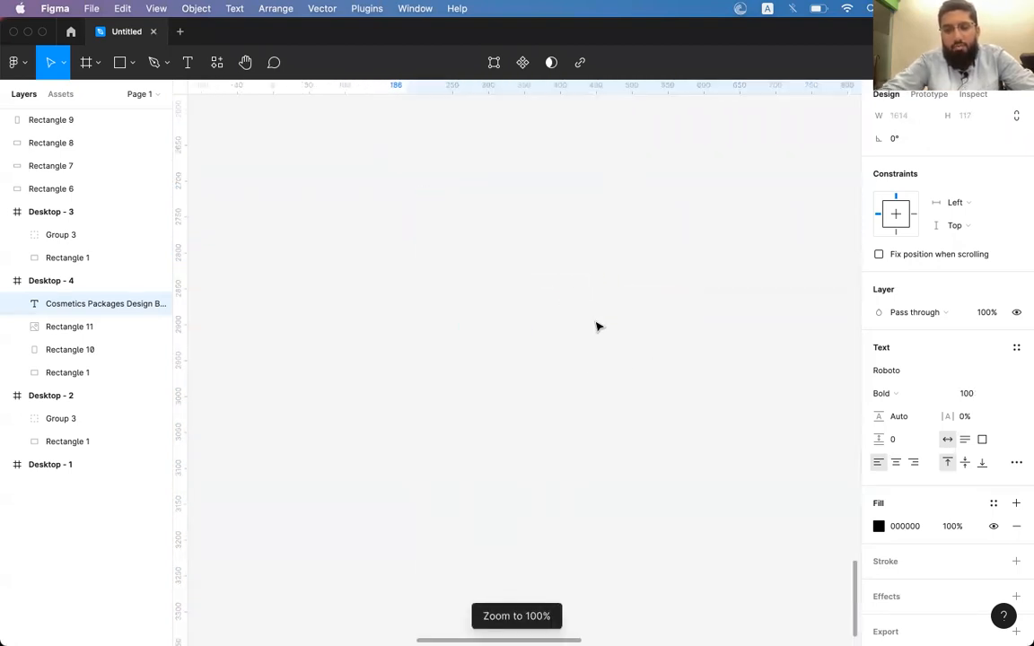
{"action": "scroll", "coordinate": [598, 327], "scroll_direction": "down", "scroll_amount": 10}
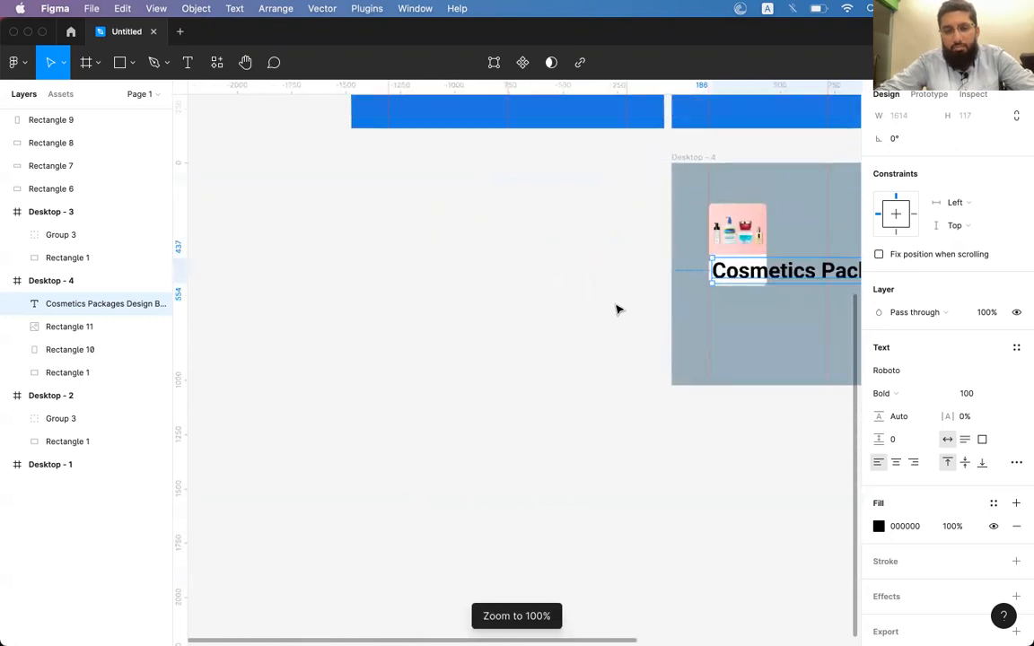
{"action": "scroll", "coordinate": [616, 309], "scroll_direction": "up", "scroll_amount": 10}
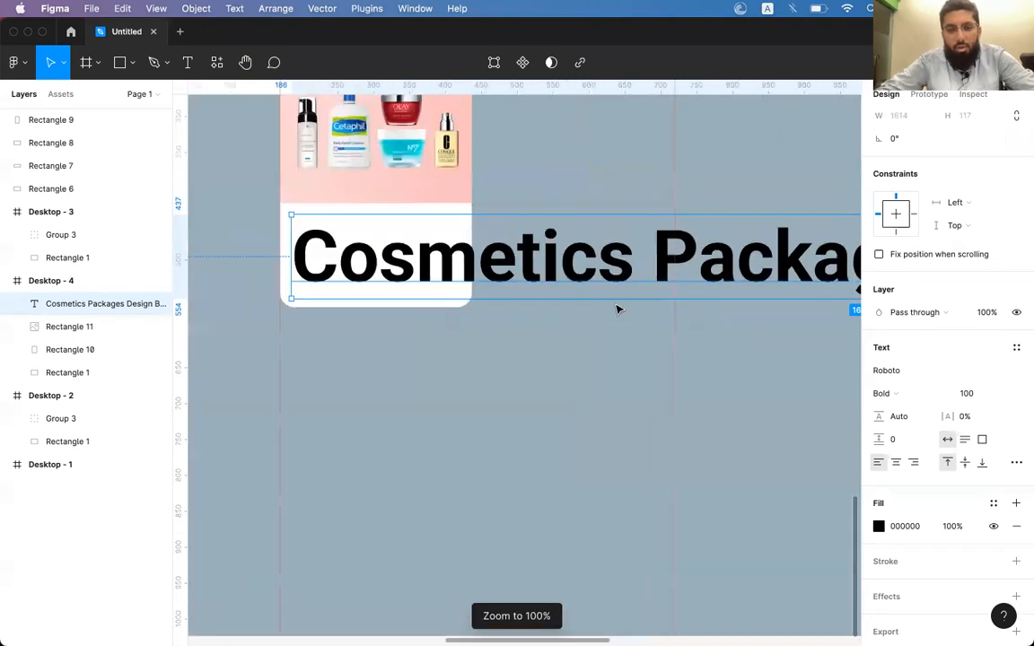
{"action": "scroll", "coordinate": [617, 309], "scroll_direction": "up", "scroll_amount": 2}
{"action": "scroll", "coordinate": [617, 309], "scroll_direction": "left", "scroll_amount": 2}
{"action": "left_click", "coordinate": [966, 396]}
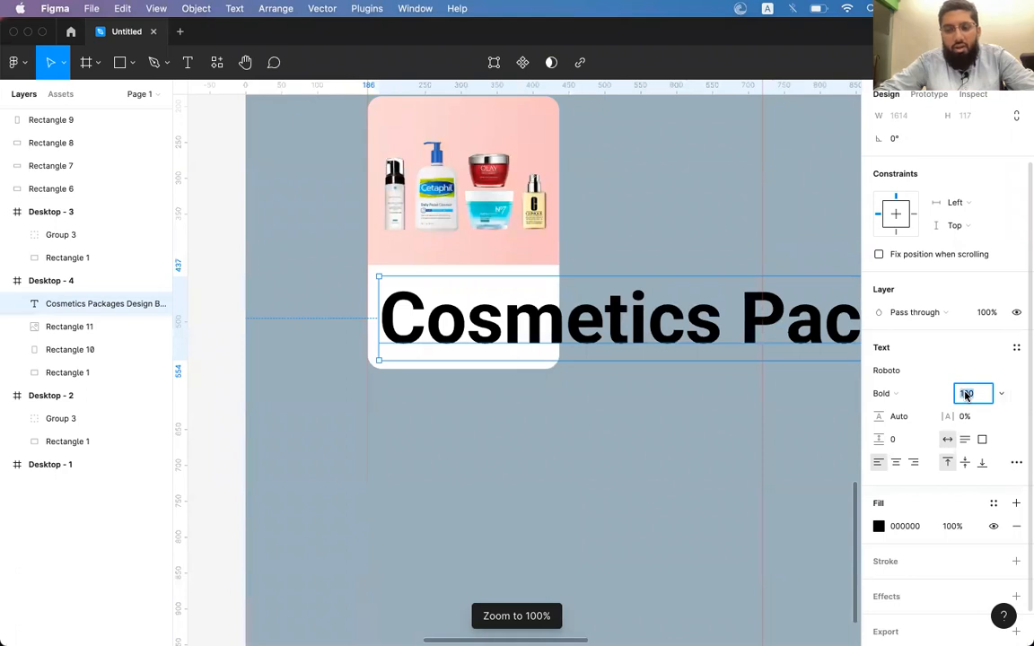
{"action": "type", "text": "16"}
{"action": "key", "text": "Return"}
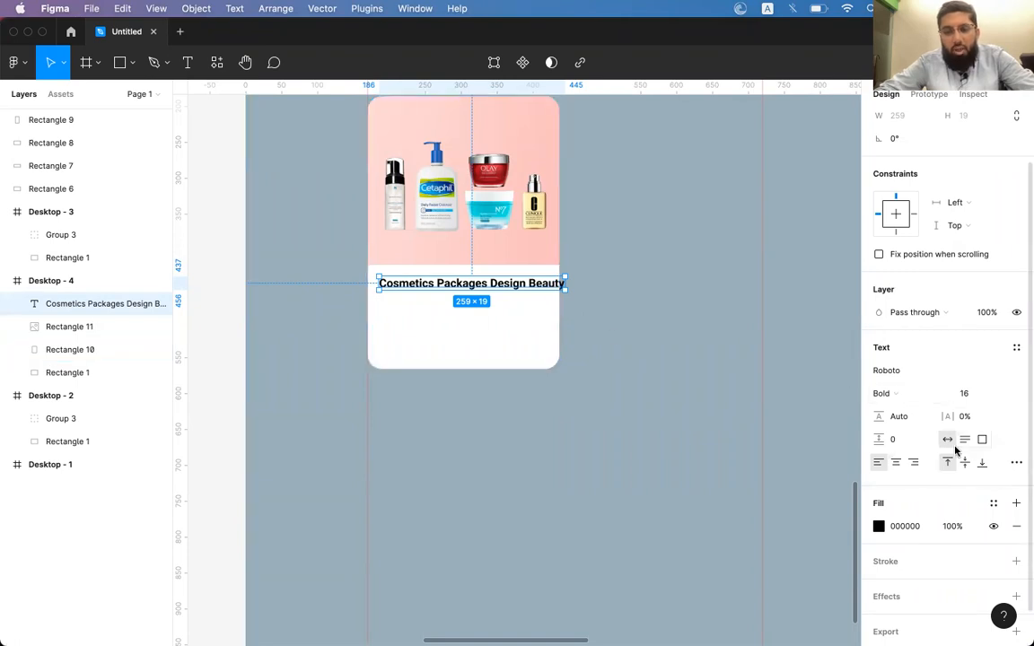
Step: Switch to Chrome and open lipsum.com in a new tab
{"action": "key", "text": "super+Tab"}
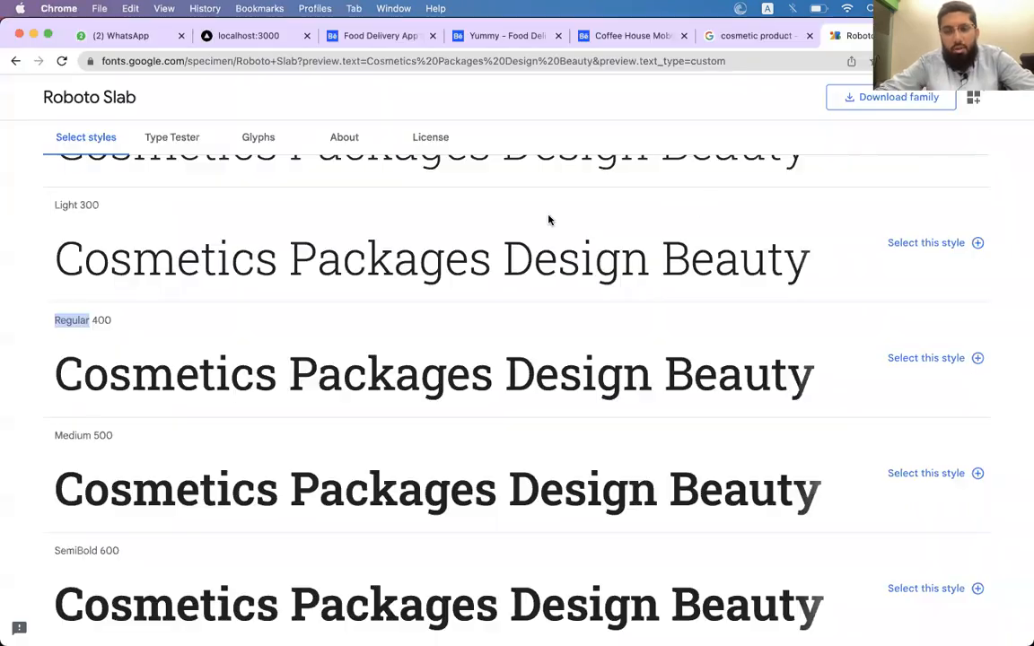
{"action": "key", "text": "super+t"}
{"action": "type", "text": "lips"}
{"action": "key", "text": "Return"}
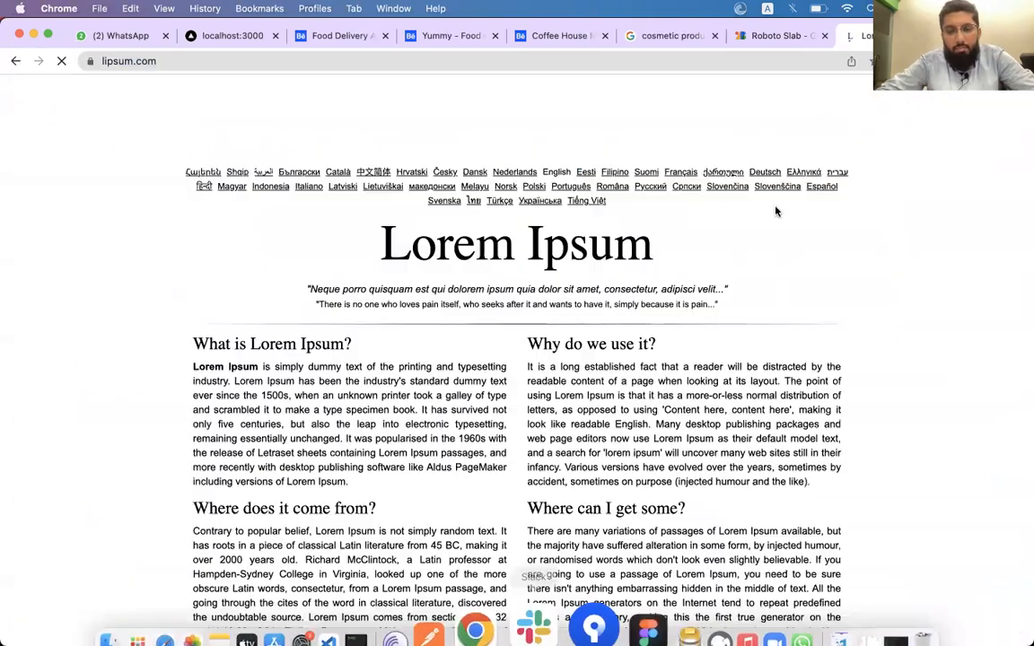
Step: Copy the opening of the standard Lorem Ipsum passage, from "Lorem ipsum dolor sit amet" through "ex ea commodo consequat."
{"action": "scroll", "coordinate": [492, 179], "scroll_direction": "down", "scroll_amount": 7}
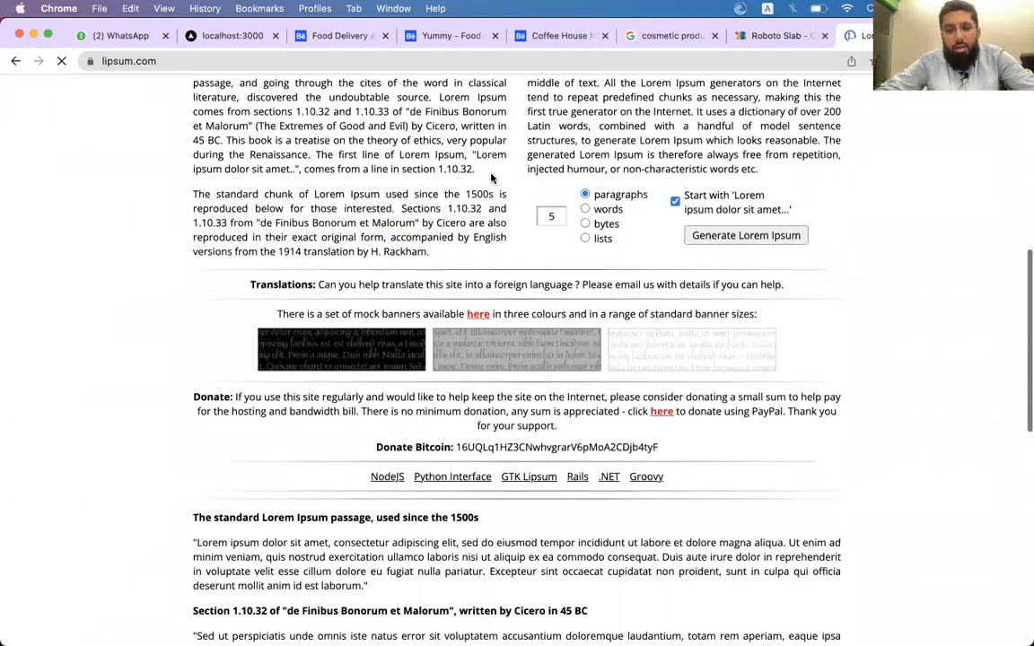
{"action": "scroll", "coordinate": [491, 179], "scroll_direction": "down", "scroll_amount": 10}
{"action": "scroll", "coordinate": [359, 170], "scroll_direction": "up", "scroll_amount": 1}
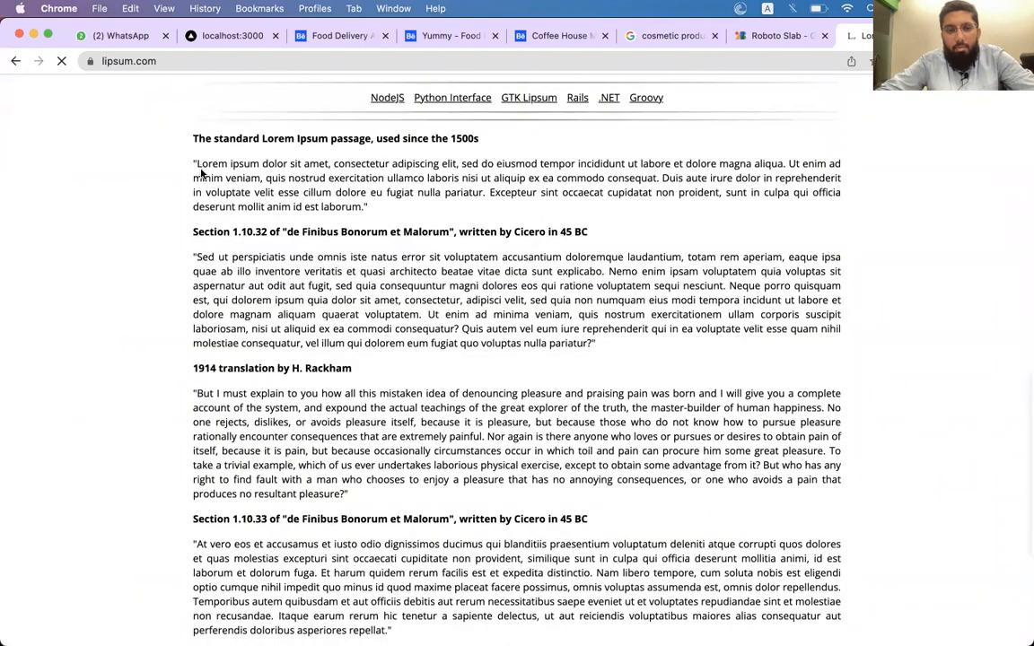
{"action": "left_click_drag", "start_coordinate": [196, 164], "coordinate": [659, 177]}
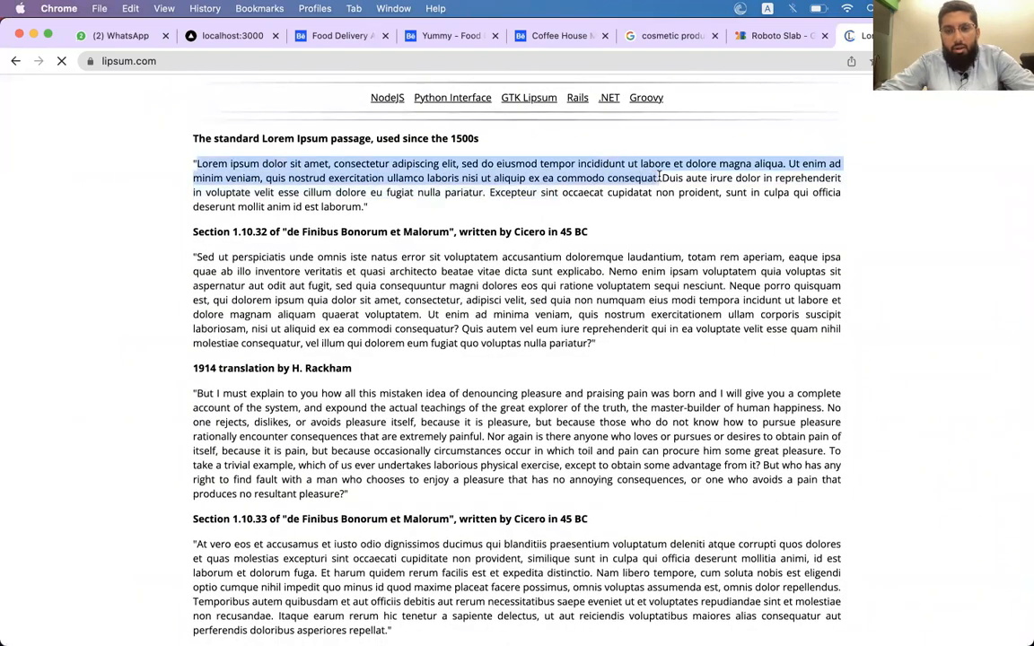
{"action": "key", "text": "super+c"}
{"action": "key", "text": "super+c"}
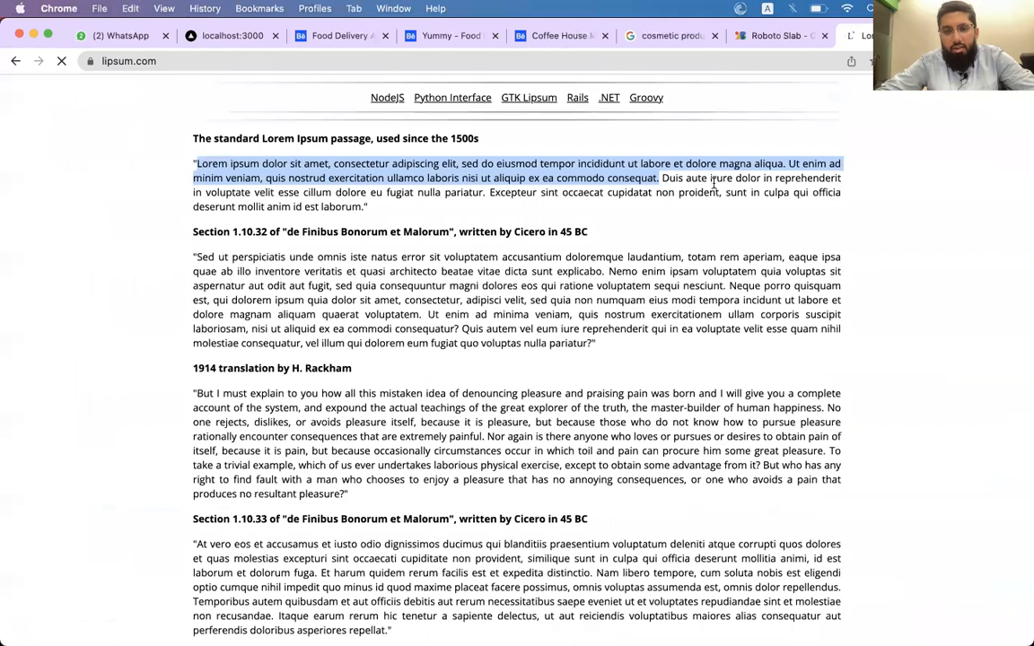
Step: Switch back to Figma and paste the copied Lorem Ipsum passage as a new text layer beside the product card in Desktop - 4
{"action": "key", "text": "super+Tab"}
{"action": "scroll", "coordinate": [623, 296], "scroll_direction": "right", "scroll_amount": 5}
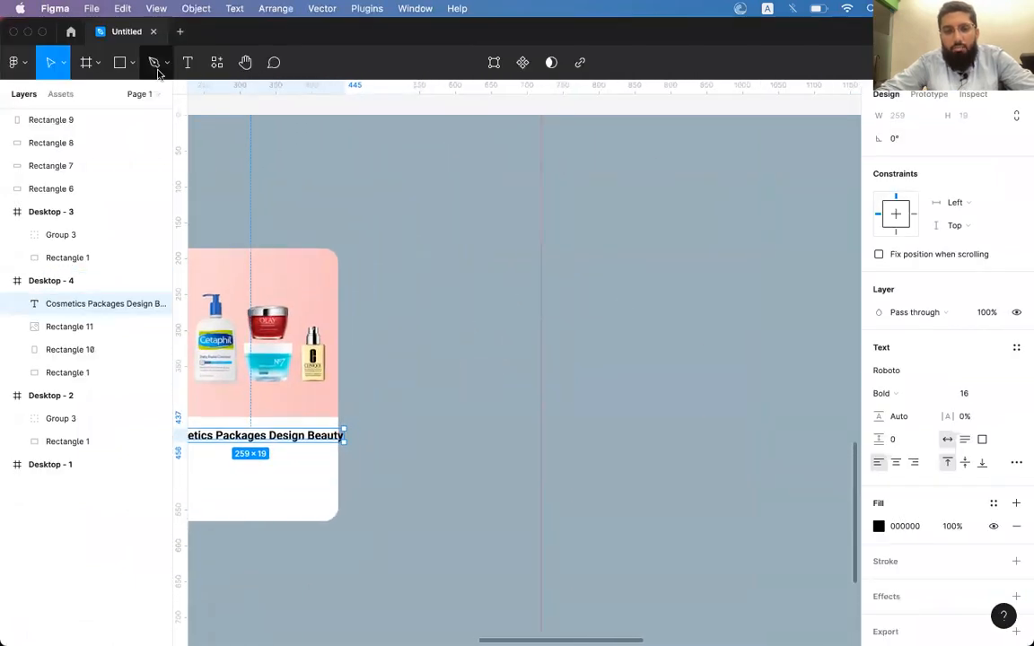
{"action": "key", "text": "Return"}
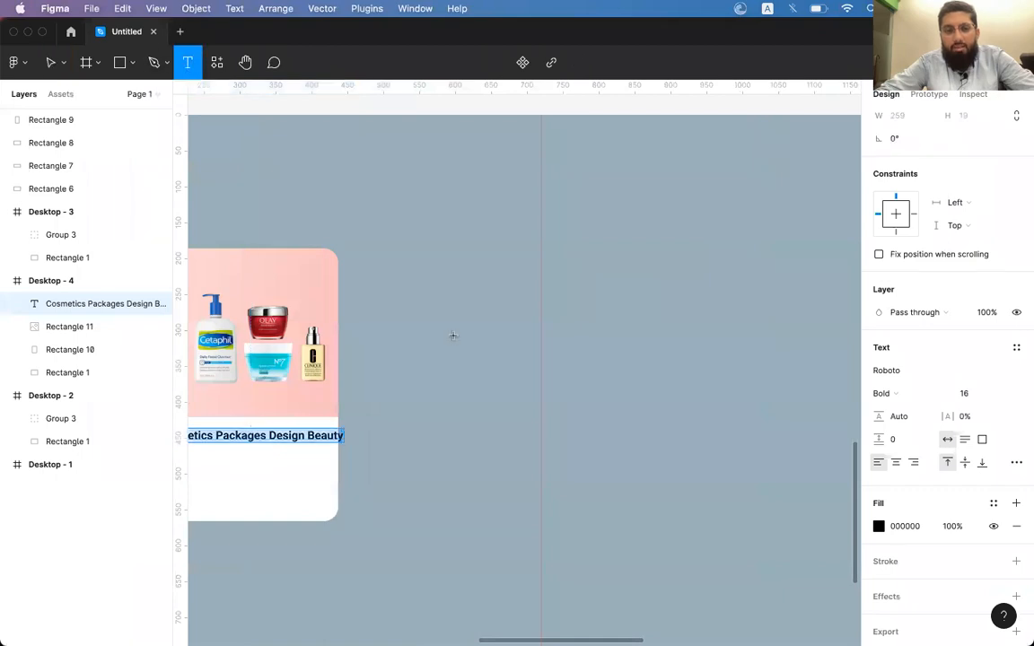
{"action": "left_click", "coordinate": [423, 279]}
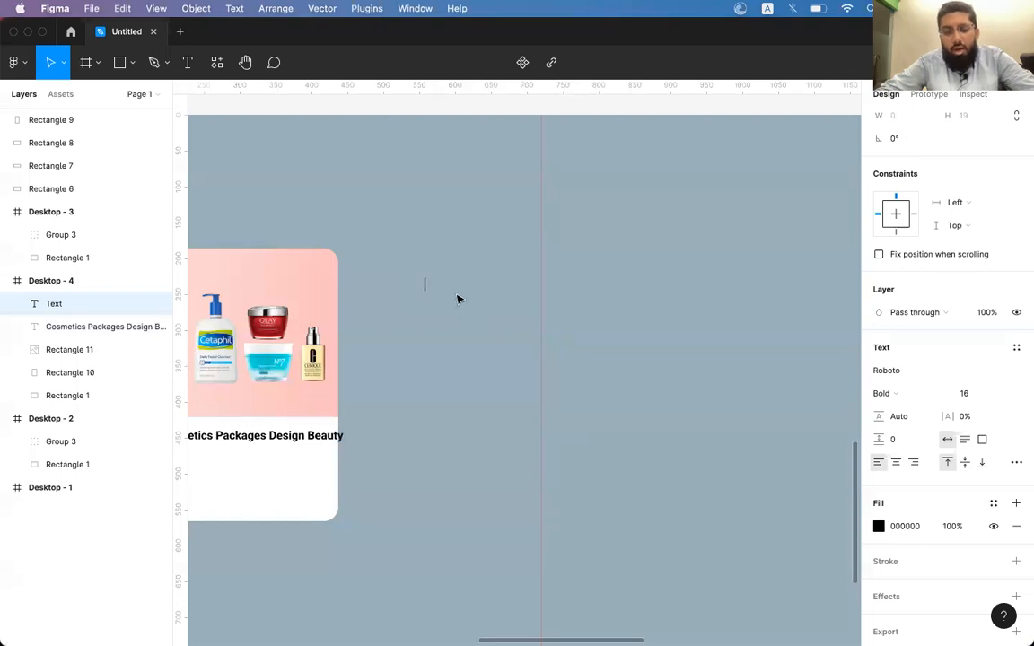
{"action": "key", "text": "super+v"}
{"action": "key", "text": "Escape"}
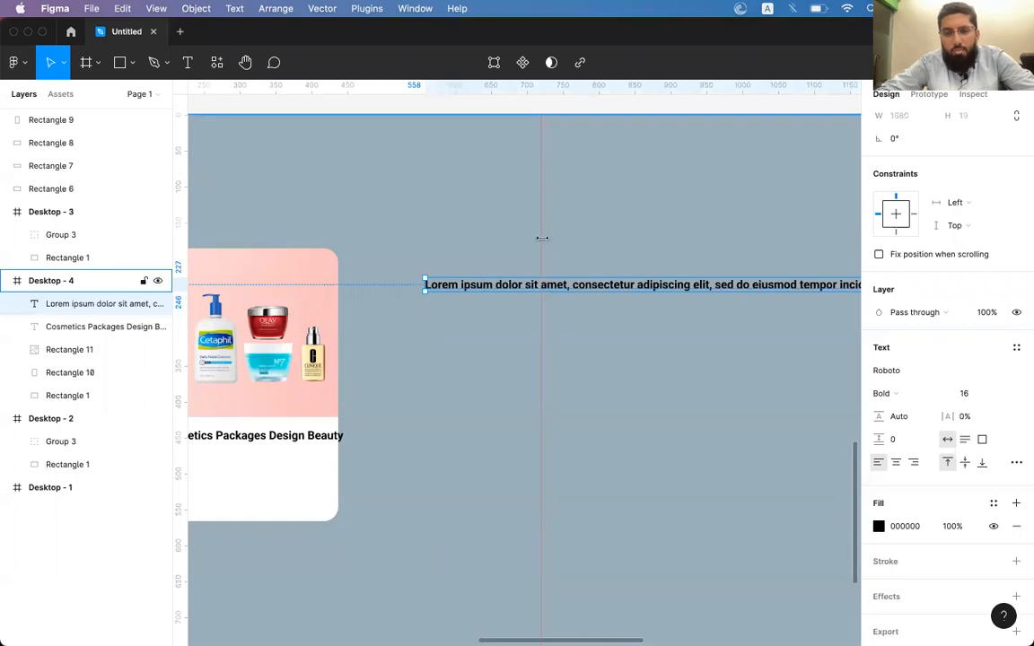
Step: Move the Lorem Ipsum text closer to the card, to about X 507, and set its resizing mode to auto height
{"action": "scroll", "coordinate": [551, 238], "scroll_direction": "down", "scroll_amount": 6}
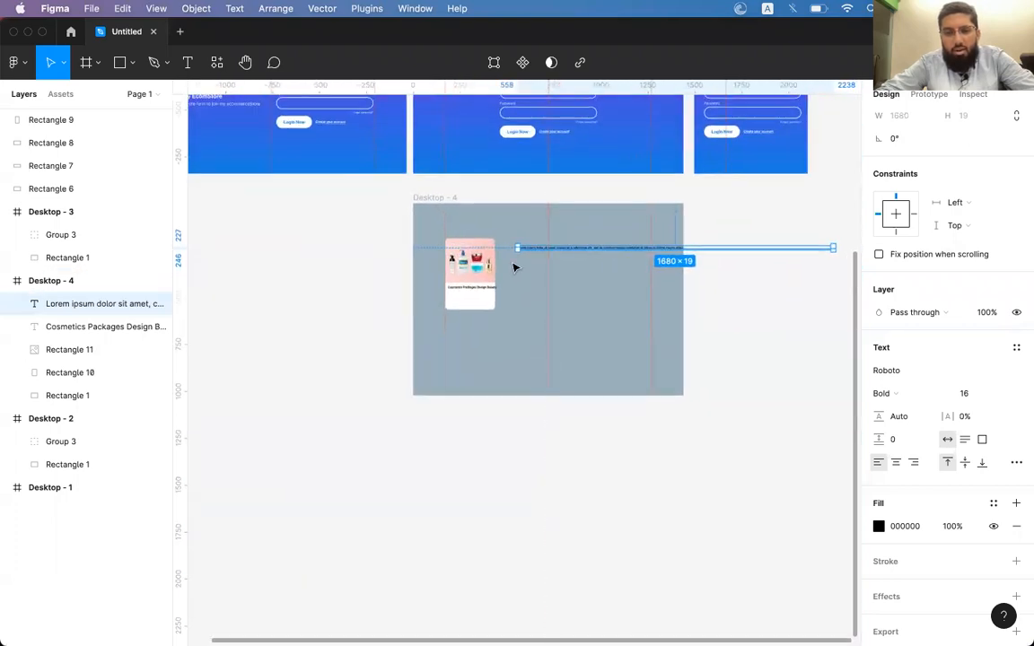
{"action": "scroll", "coordinate": [557, 266], "scroll_direction": "up", "scroll_amount": 5}
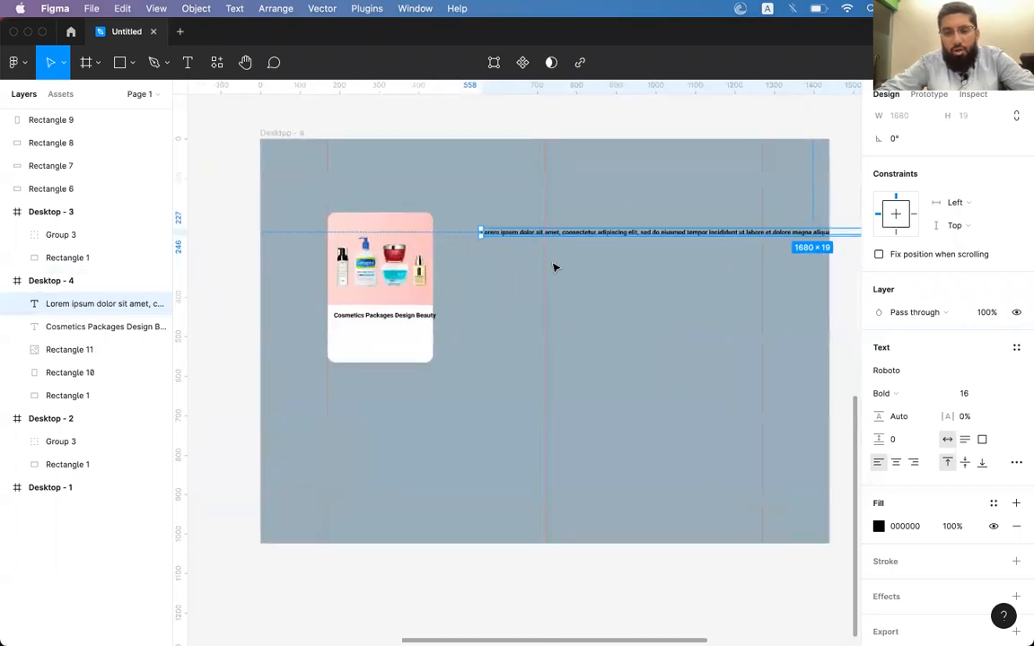
{"action": "scroll", "coordinate": [554, 268], "scroll_direction": "up", "scroll_amount": 3}
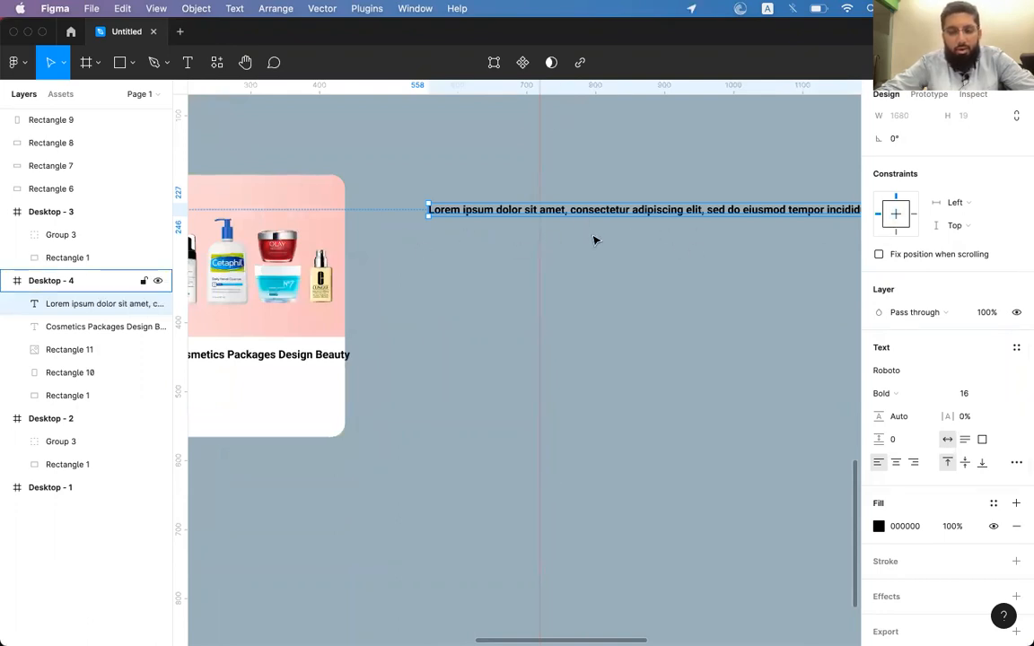
{"action": "left_click_drag", "start_coordinate": [577, 210], "coordinate": [577, 213]}
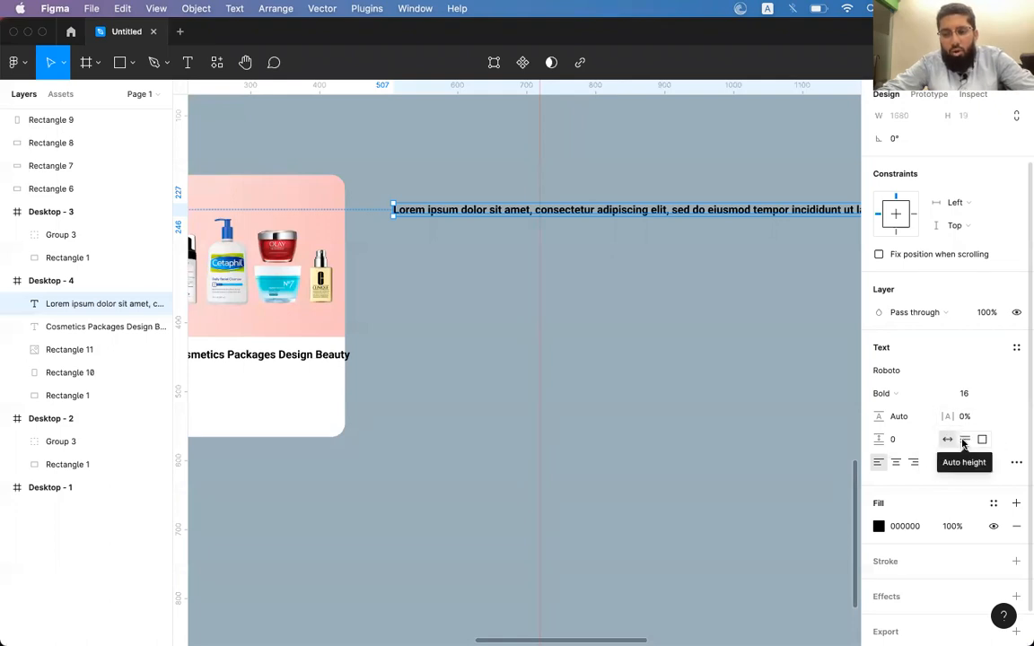
{"action": "left_click", "coordinate": [982, 439]}
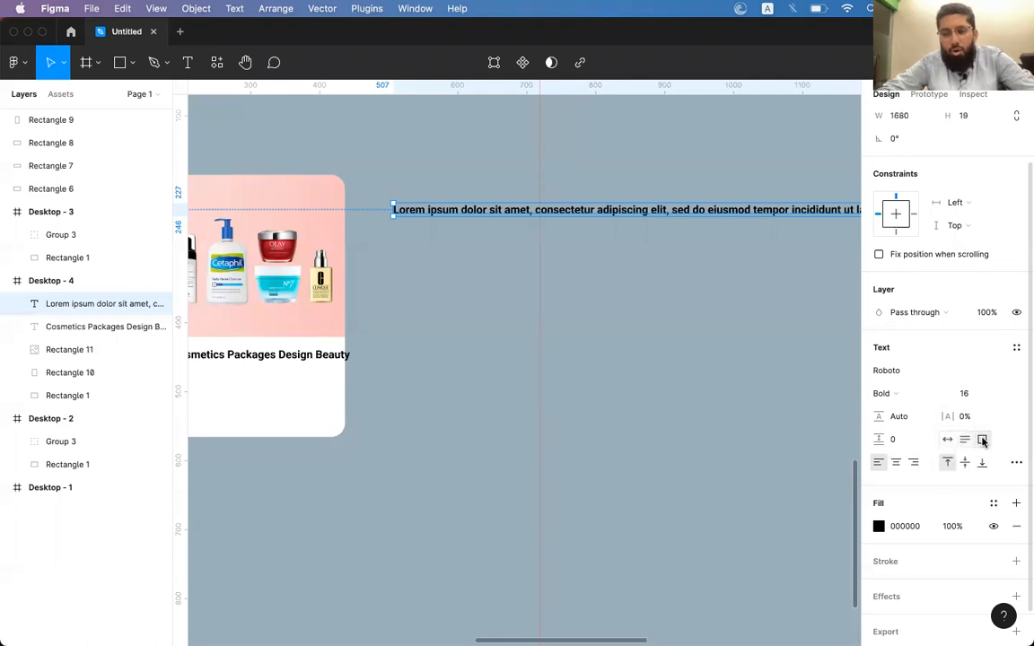
{"action": "left_click", "coordinate": [964, 440]}
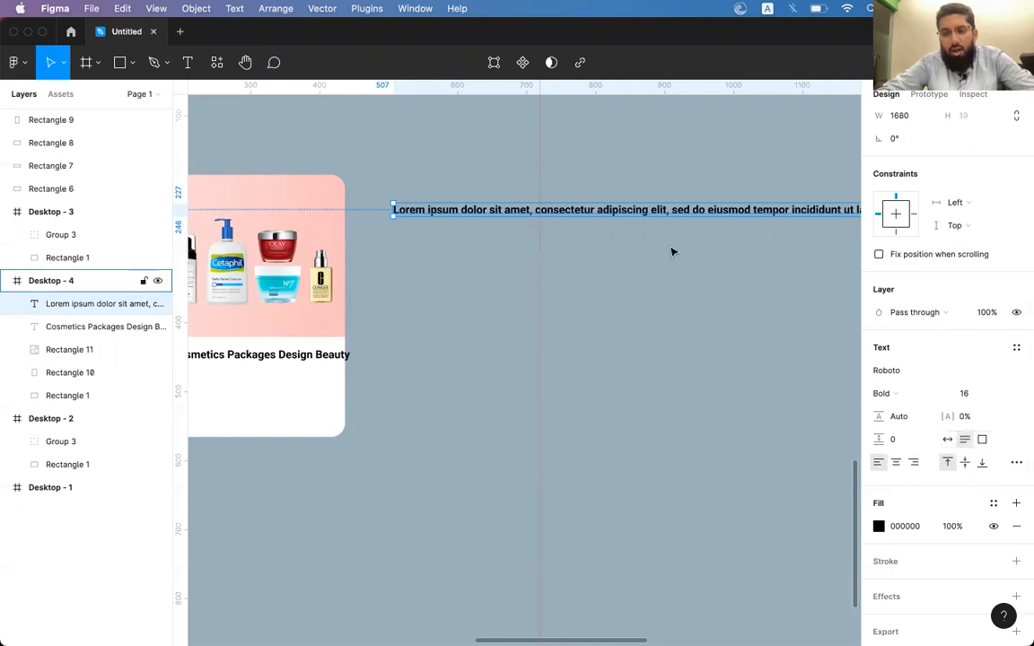
Step: Narrow the Lorem Ipsum text box from its far edge to about 320 wide so the passage wraps
{"action": "scroll", "coordinate": [681, 244], "scroll_direction": "down", "scroll_amount": 3}
{"action": "scroll", "coordinate": [681, 242], "scroll_direction": "down", "scroll_amount": 2}
{"action": "scroll", "coordinate": [735, 235], "scroll_direction": "right", "scroll_amount": 3}
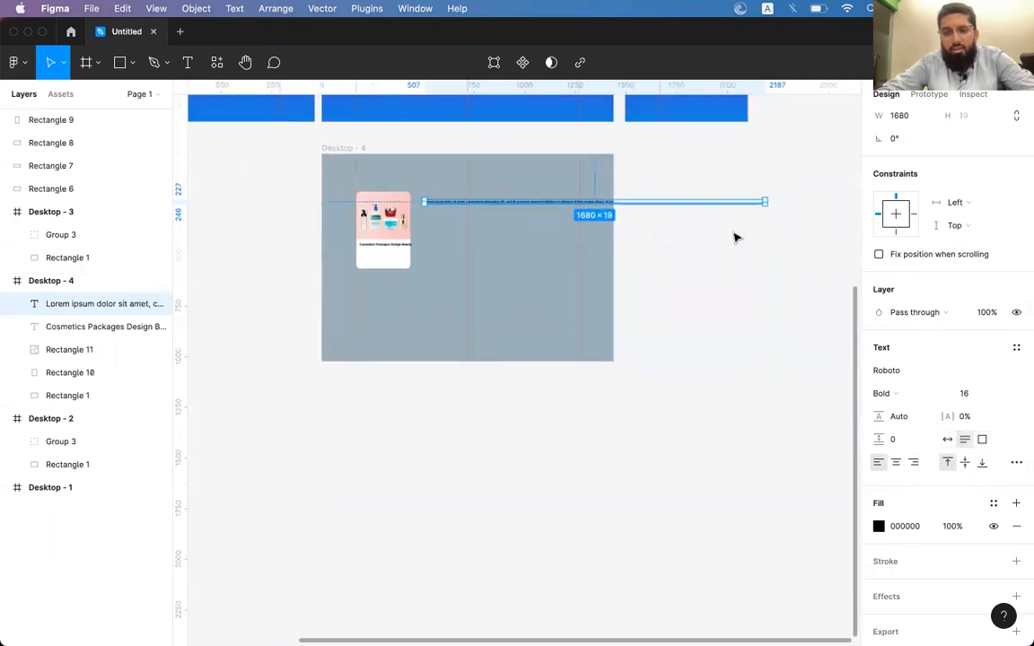
{"action": "scroll", "coordinate": [734, 237], "scroll_direction": "up", "scroll_amount": 5}
{"action": "scroll", "coordinate": [735, 238], "scroll_direction": "right", "scroll_amount": 2}
{"action": "scroll", "coordinate": [734, 238], "scroll_direction": "up", "scroll_amount": 2}
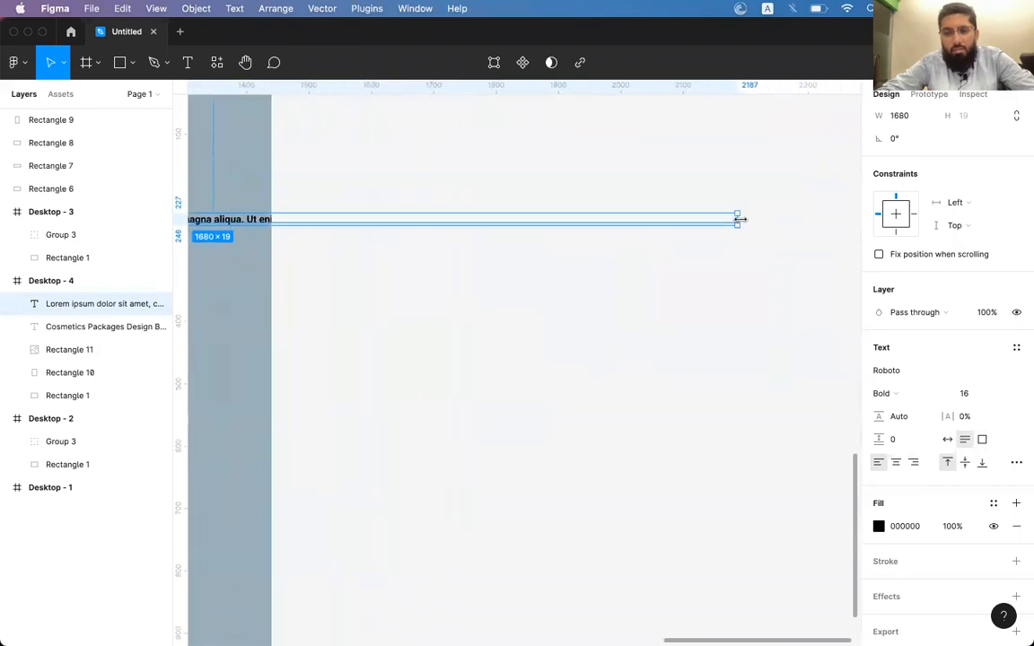
{"action": "left_click_drag", "start_coordinate": [738, 220], "coordinate": [199, 229]}
{"action": "scroll", "coordinate": [371, 223], "scroll_direction": "left", "scroll_amount": 4}
{"action": "scroll", "coordinate": [371, 223], "scroll_direction": "down", "scroll_amount": 1}
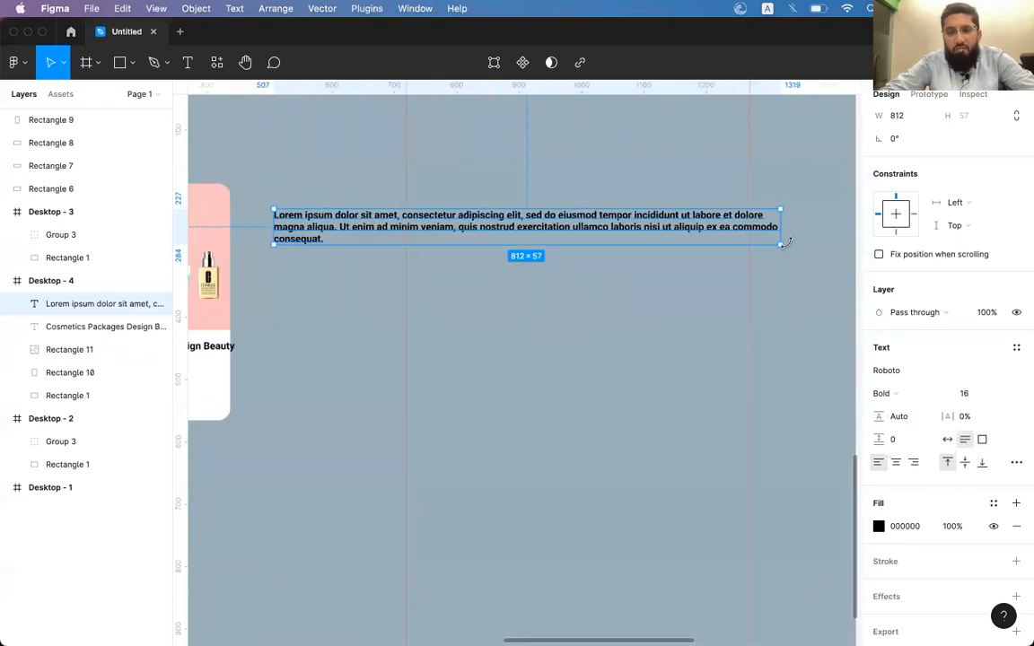
{"action": "left_click_drag", "start_coordinate": [784, 227], "coordinate": [473, 247]}
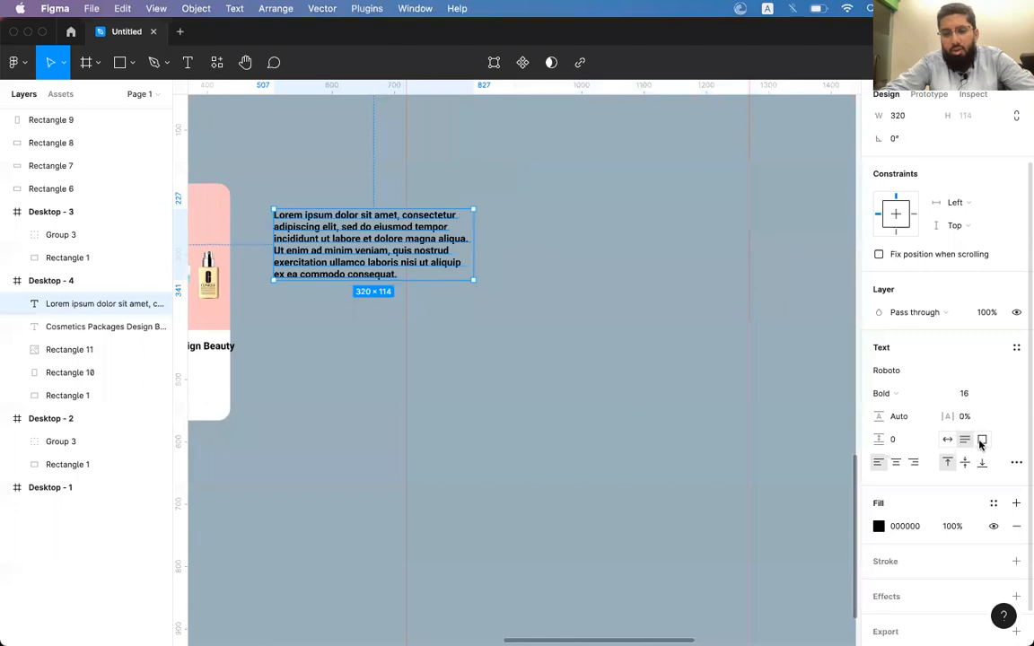
Step: Stretch the text box to a height of about 366 and move it to about X 757, Y 180
{"action": "left_click_drag", "start_coordinate": [375, 281], "coordinate": [364, 436]}
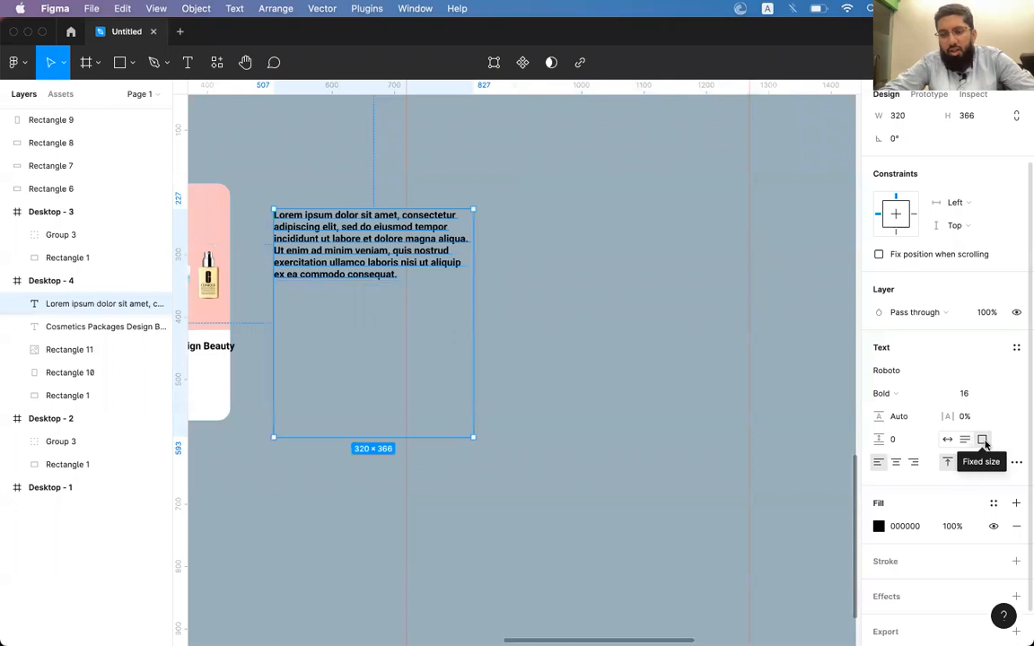
{"action": "left_click_drag", "start_coordinate": [344, 292], "coordinate": [500, 263]}
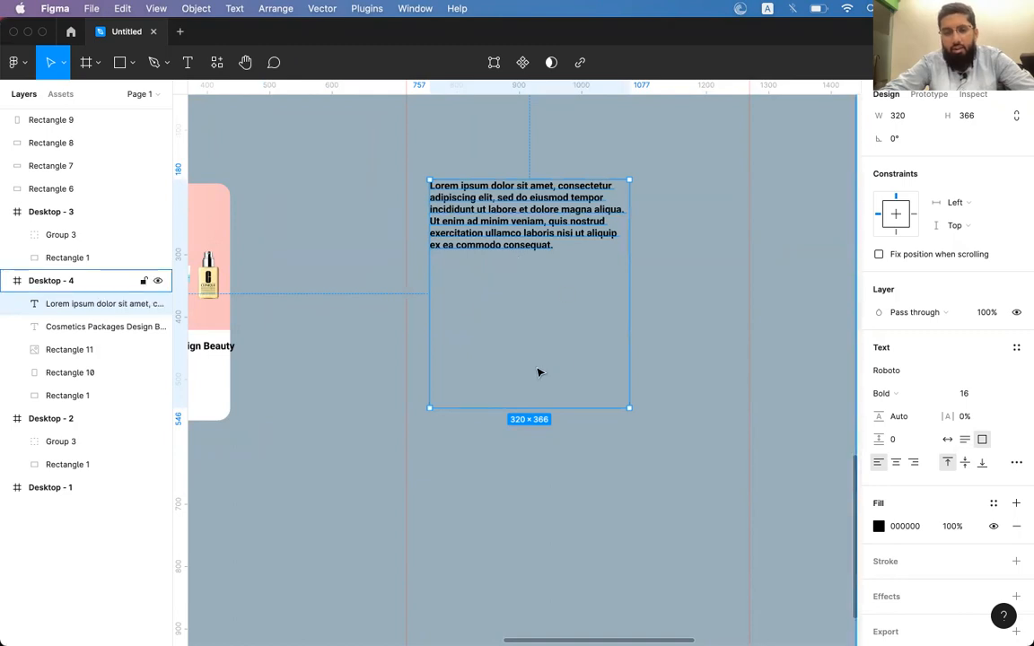
Step: Copy the passage inside the text box and paste it five more times, each as a new paragraph
{"action": "double_click", "coordinate": [561, 254]}
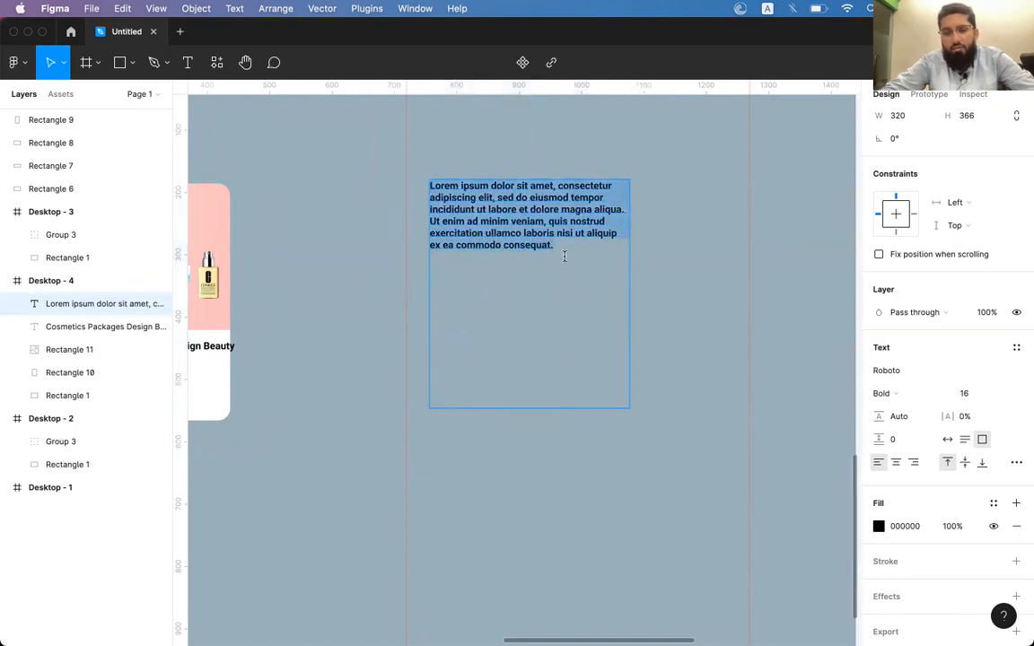
{"action": "key", "text": "super+c"}
{"action": "key", "text": "Right"}
{"action": "key", "text": "Return"}
{"action": "key", "text": "super+v"}
{"action": "key", "text": "Return"}
{"action": "key", "text": "super+v"}
{"action": "key", "text": "Return"}
{"action": "key", "text": "super+v"}
{"action": "key", "text": "Return"}
{"action": "key", "text": "super+v"}
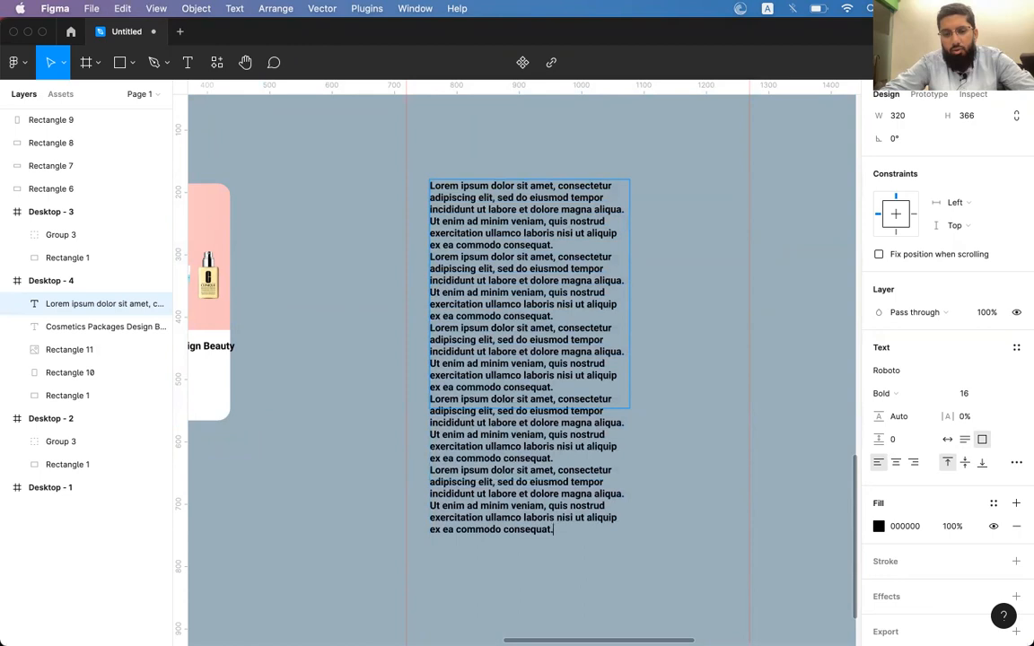
{"action": "key", "text": "Return"}
{"action": "key", "text": "super+v"}
{"action": "key", "text": "Escape"}
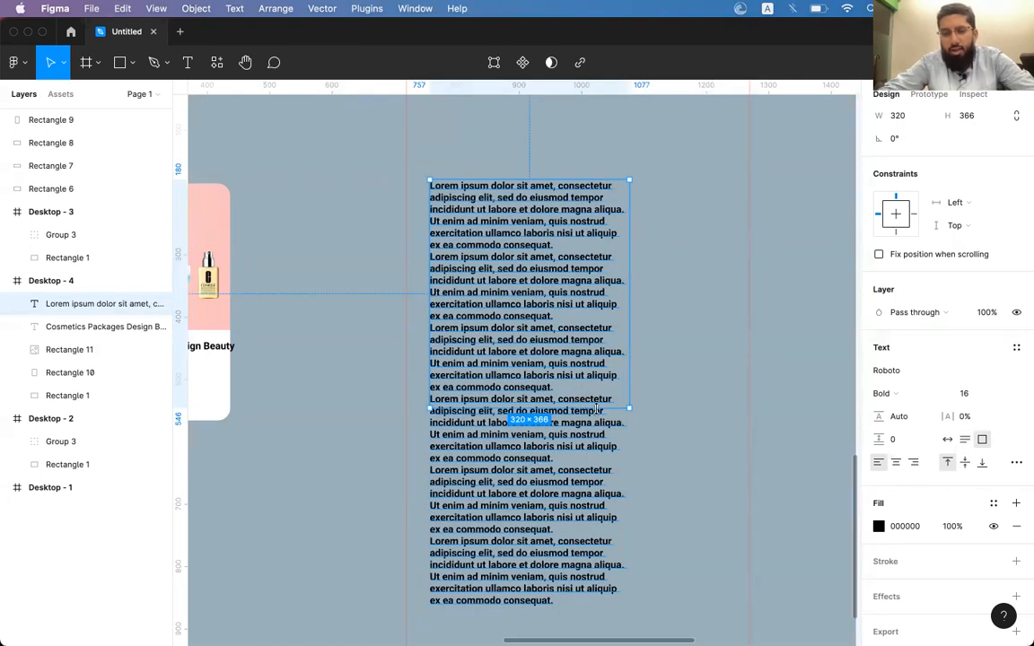
Step: Extend the text box to a height of about 386, then set its resizing mode to auto height
{"action": "left_click_drag", "start_coordinate": [590, 410], "coordinate": [560, 421]}
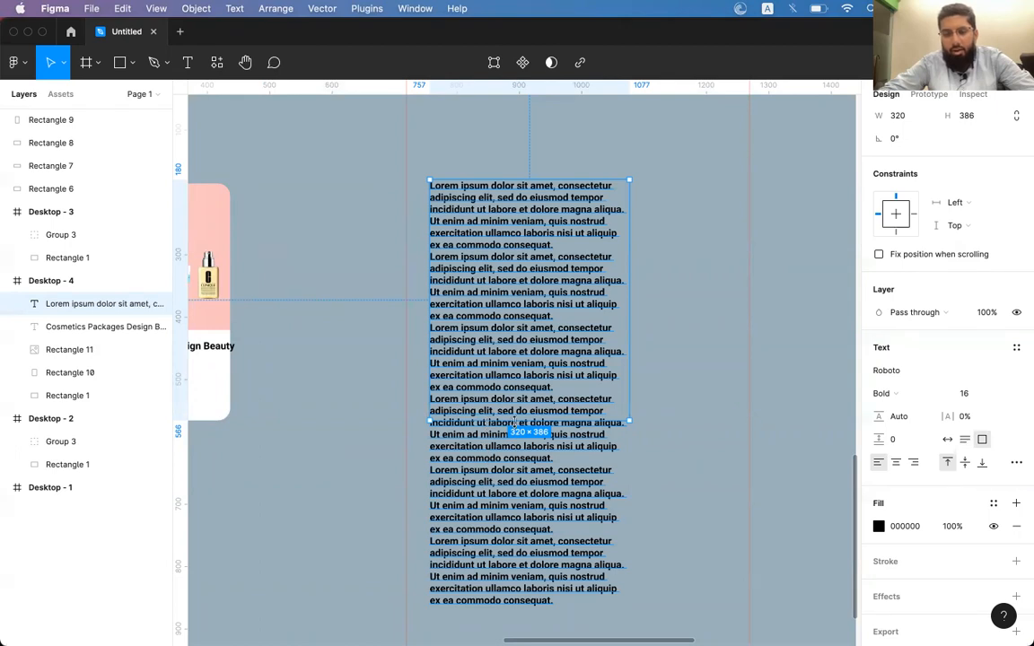
{"action": "left_click", "coordinate": [965, 440]}
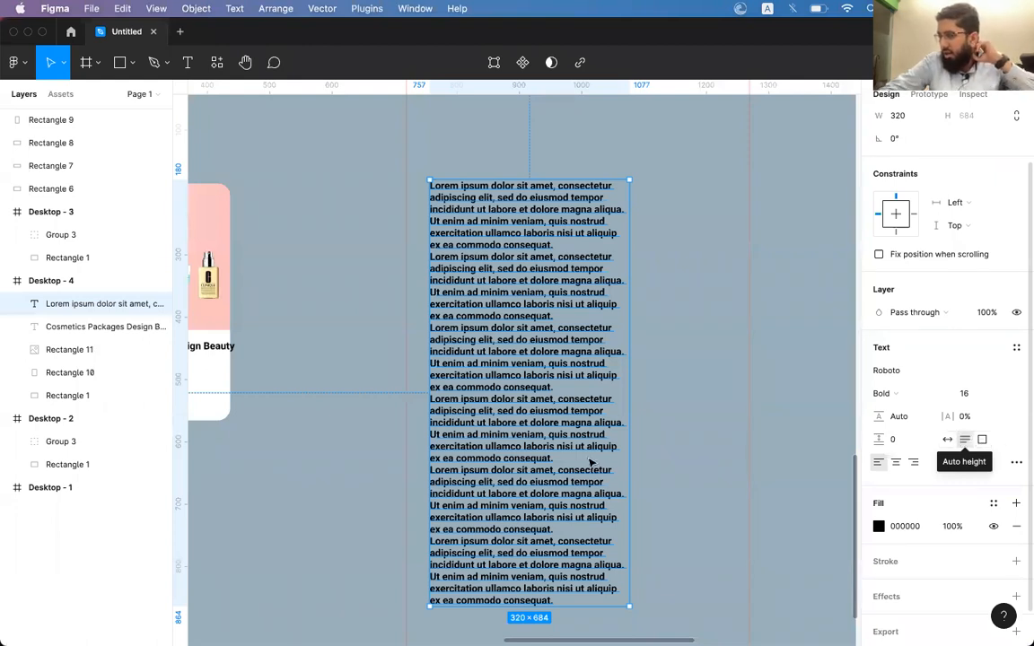
Step: Try to append three more copies of the passage at the end of the last paragraph
{"action": "scroll", "coordinate": [591, 461], "scroll_direction": "down", "scroll_amount": 4}
{"action": "double_click", "coordinate": [500, 411]}
{"action": "left_click", "coordinate": [551, 411]}
{"action": "key", "text": "Return"}
{"action": "key", "text": "super+v"}
{"action": "key", "text": "Return"}
{"action": "key", "text": "super+v"}
{"action": "key", "text": "super+v"}
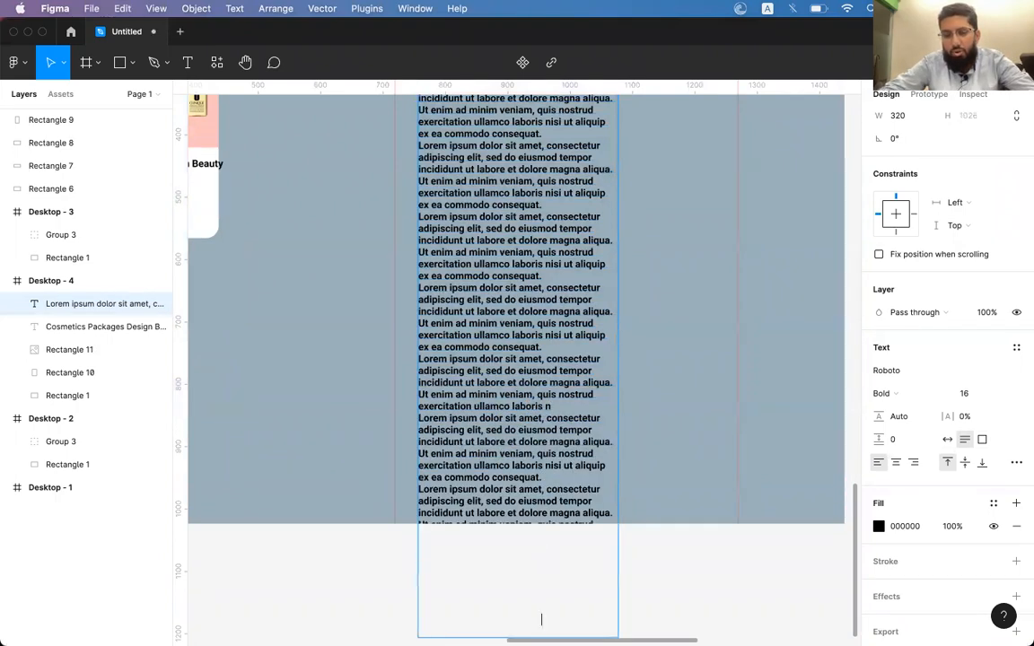
Step: Undo the pasted copies of the passage
{"action": "key", "text": "Escape"}
{"action": "key", "text": "Return"}
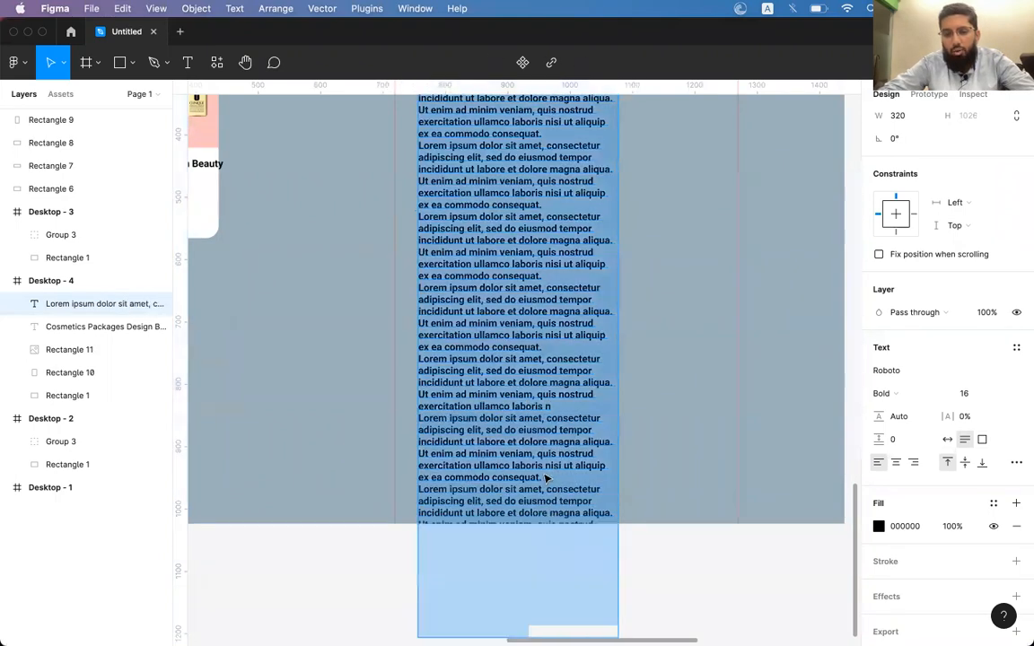
{"action": "key", "text": "super+z"}
{"action": "key", "text": "super+z"}
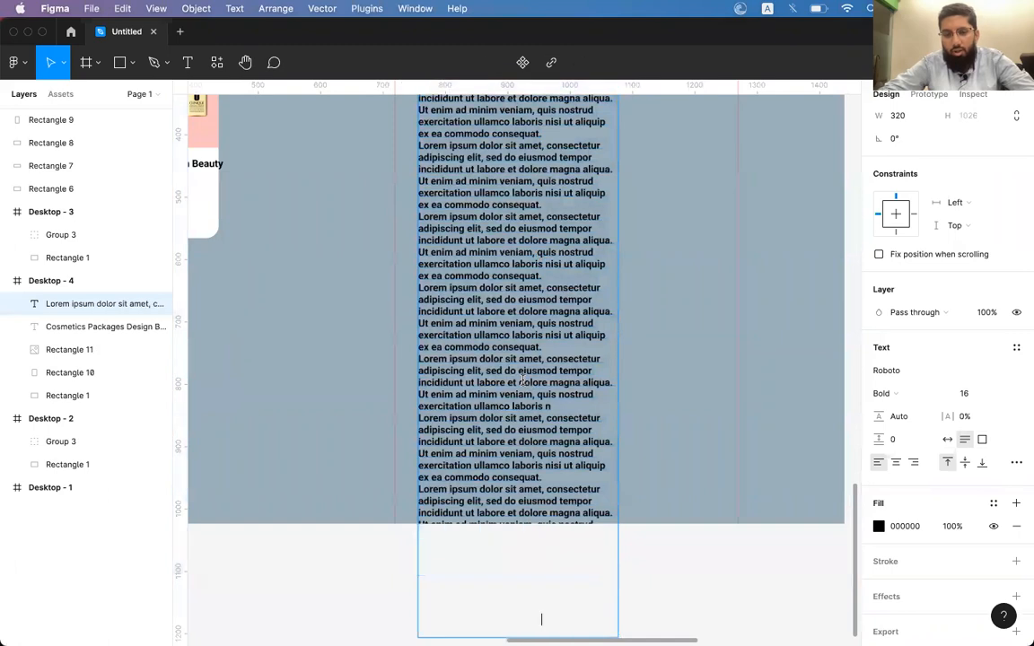
{"action": "key", "text": "super+z"}
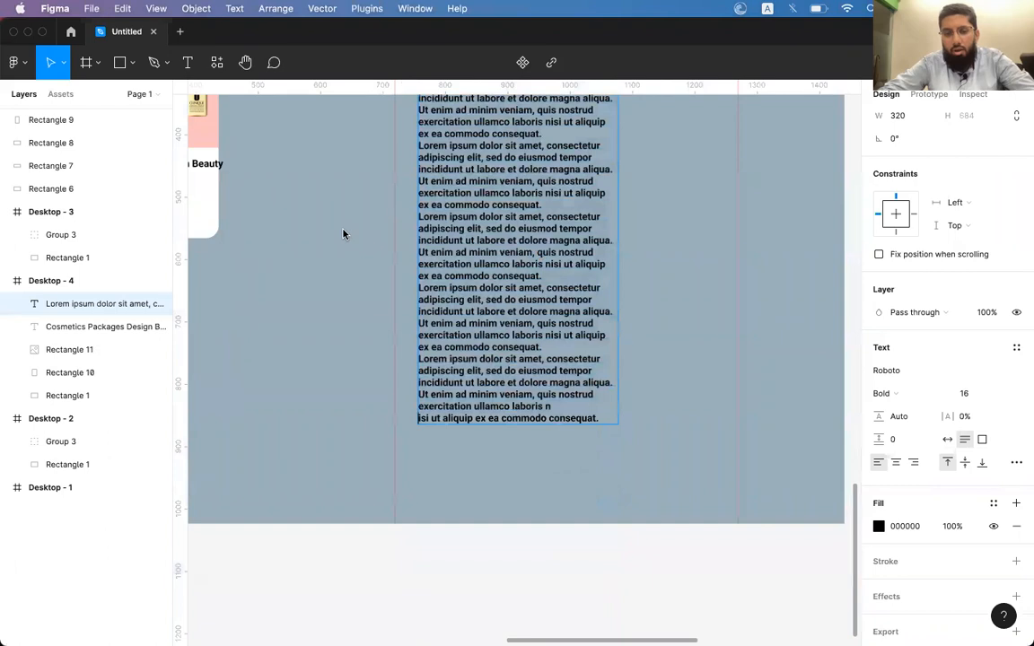
{"action": "scroll", "coordinate": [558, 368], "scroll_direction": "up", "scroll_amount": 3}
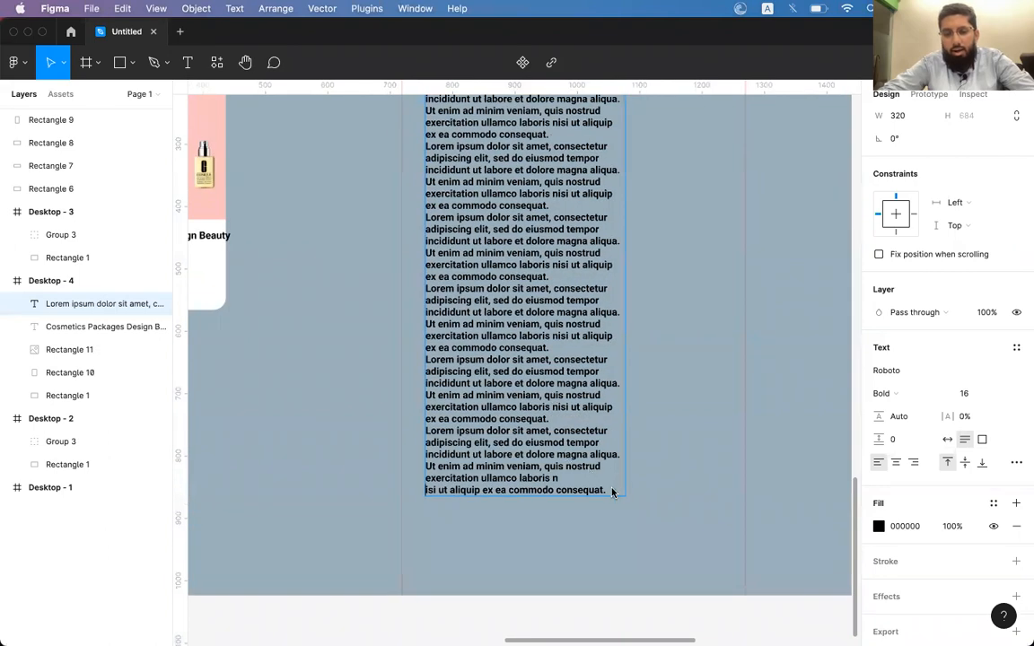
{"action": "key", "text": "super+z"}
{"action": "key", "text": "super+z"}
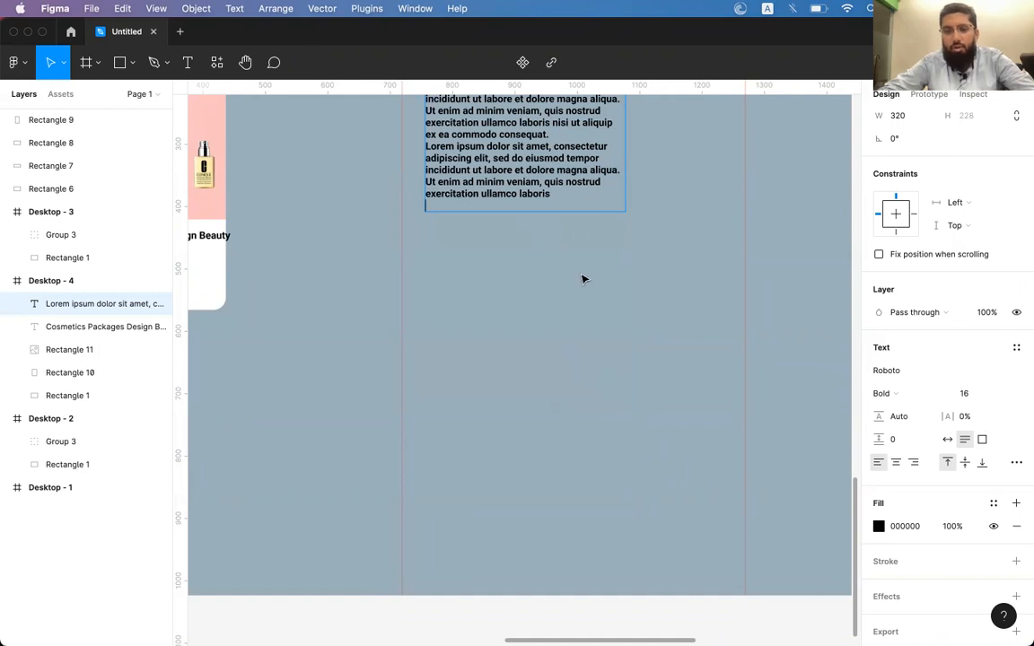
Step: Delete the leftover incomplete paragraph so only the first Lorem Ipsum paragraph is kept
{"action": "key", "text": "BackSpace"}
{"action": "key", "text": "BackSpace"}
{"action": "key", "text": "shift+Up"}
{"action": "key", "text": "shift+Up"}
{"action": "key", "text": "shift+Up"}
{"action": "key", "text": "shift+Up"}
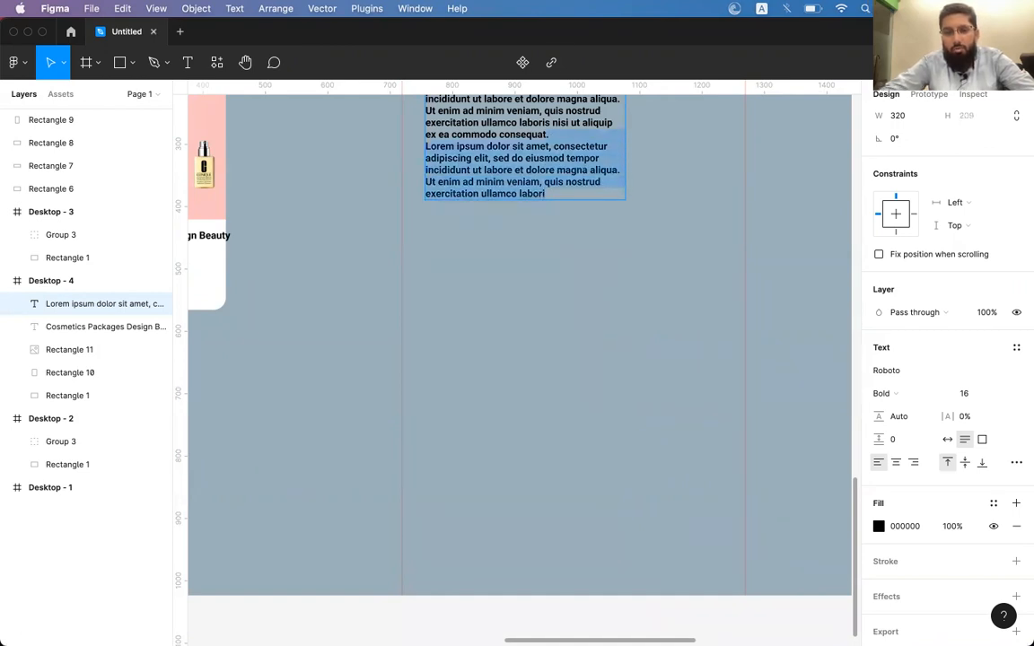
{"action": "key", "text": "BackSpace"}
{"action": "key", "text": "Escape"}
Step: Copy the whole passage in the text box and paste it twice below as new paragraphs
{"action": "scroll", "coordinate": [526, 318], "scroll_direction": "up", "scroll_amount": 5}
{"action": "scroll", "coordinate": [526, 318], "scroll_direction": "left", "scroll_amount": 2}
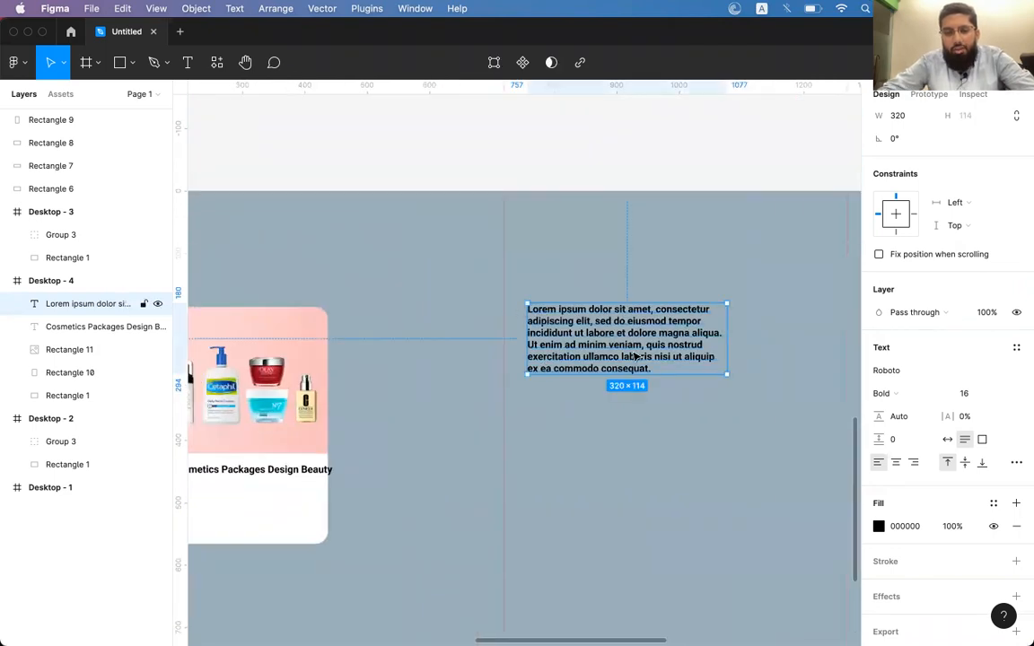
{"action": "left_click", "coordinate": [664, 368]}
{"action": "double_click", "coordinate": [623, 363]}
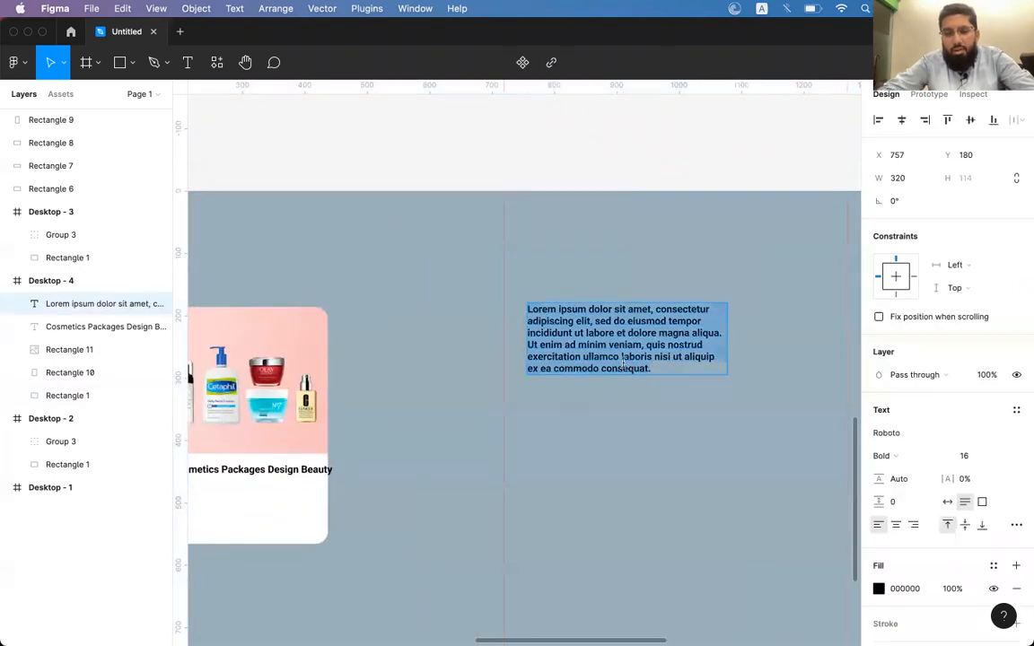
{"action": "key", "text": "super+c"}
{"action": "key", "text": "Right"}
{"action": "key", "text": "Return"}
{"action": "key", "text": "super+v"}
{"action": "key", "text": "Return"}
{"action": "key", "text": "super+v"}
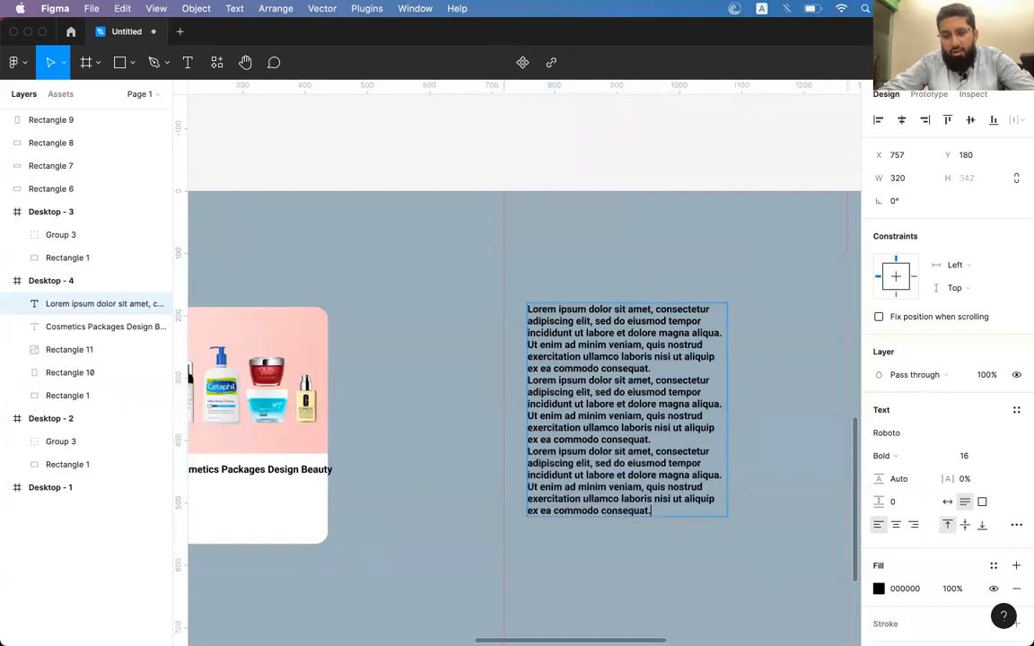
{"action": "key", "text": "Escape"}
Step: Set the paragraph spacing of the Lorem Ipsum text to 21
{"action": "scroll", "coordinate": [645, 379], "scroll_direction": "down", "scroll_amount": 3}
{"action": "scroll", "coordinate": [645, 379], "scroll_direction": "right", "scroll_amount": 2}
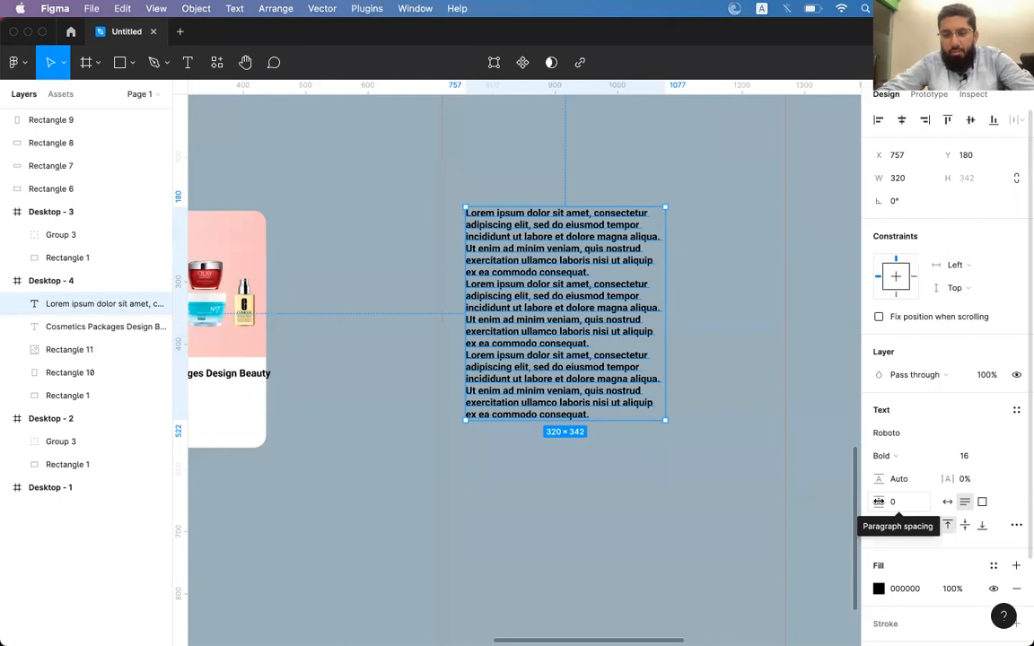
{"action": "left_click_drag", "start_coordinate": [896, 510], "coordinate": [876, 478]}
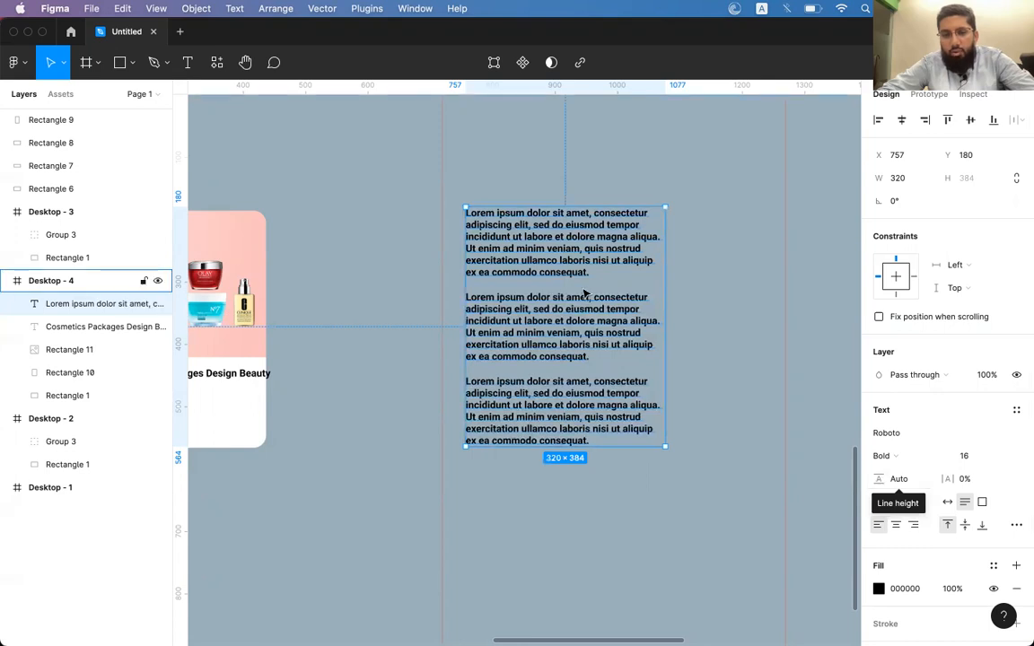
{"action": "scroll", "coordinate": [584, 296], "scroll_direction": "up", "scroll_amount": 5}
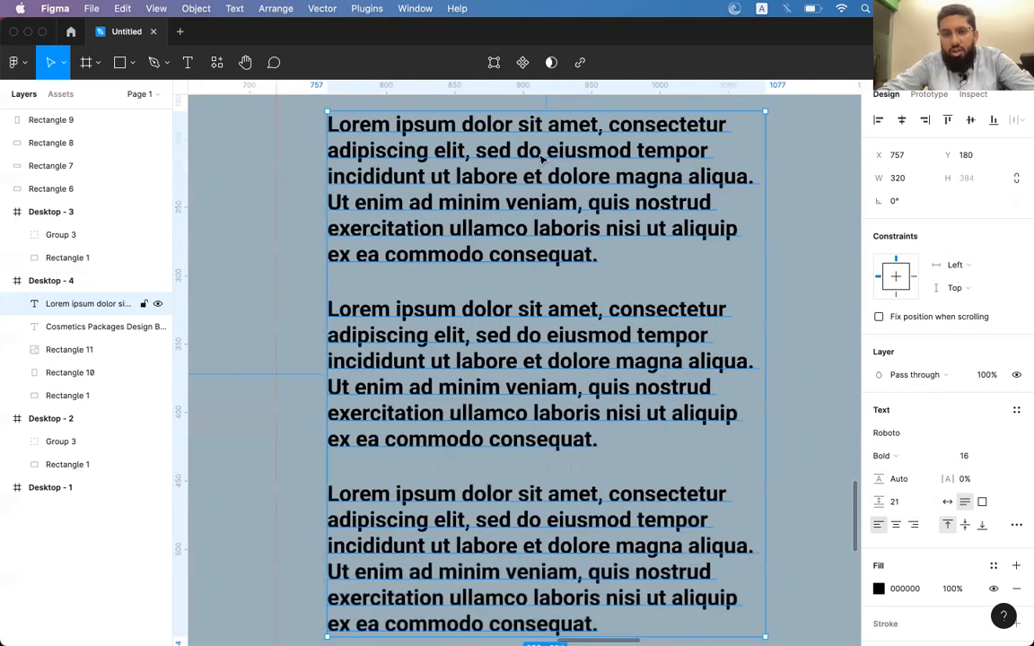
{"action": "scroll", "coordinate": [561, 162], "scroll_direction": "down", "scroll_amount": 5}
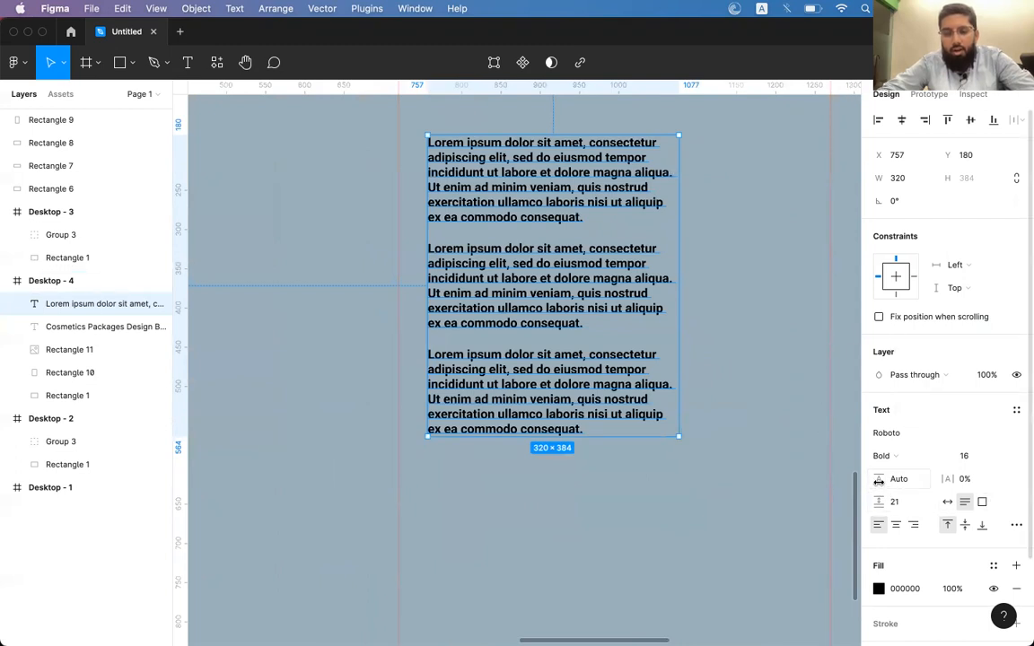
Step: Set the line height of the three-paragraph Lorem Ipsum text to 152.2%
{"action": "left_click_drag", "start_coordinate": [877, 479], "coordinate": [990, 481]}
{"action": "left_click", "coordinate": [896, 505]}
{"action": "left_click_drag", "start_coordinate": [886, 486], "coordinate": [820, 506]}
{"action": "scroll", "coordinate": [633, 301], "scroll_direction": "left", "scroll_amount": 3}
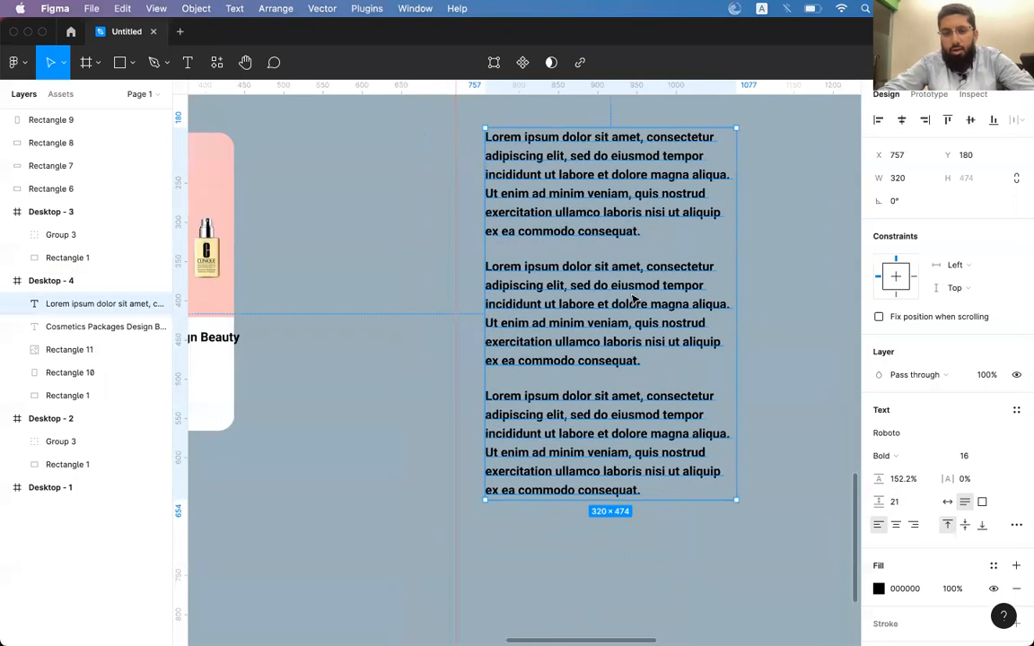
{"action": "key", "text": "Delete"}
{"action": "scroll", "coordinate": [631, 307], "scroll_direction": "left", "scroll_amount": 5}
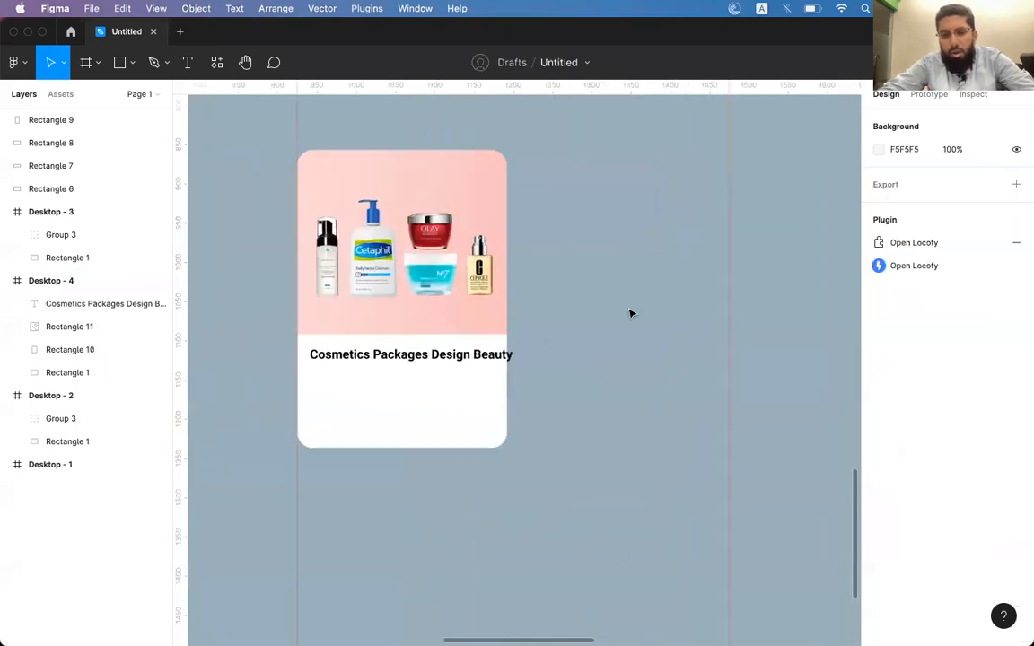
{"action": "left_click", "coordinate": [428, 358]}
{"action": "scroll", "coordinate": [473, 363], "scroll_direction": "left", "scroll_amount": 2}
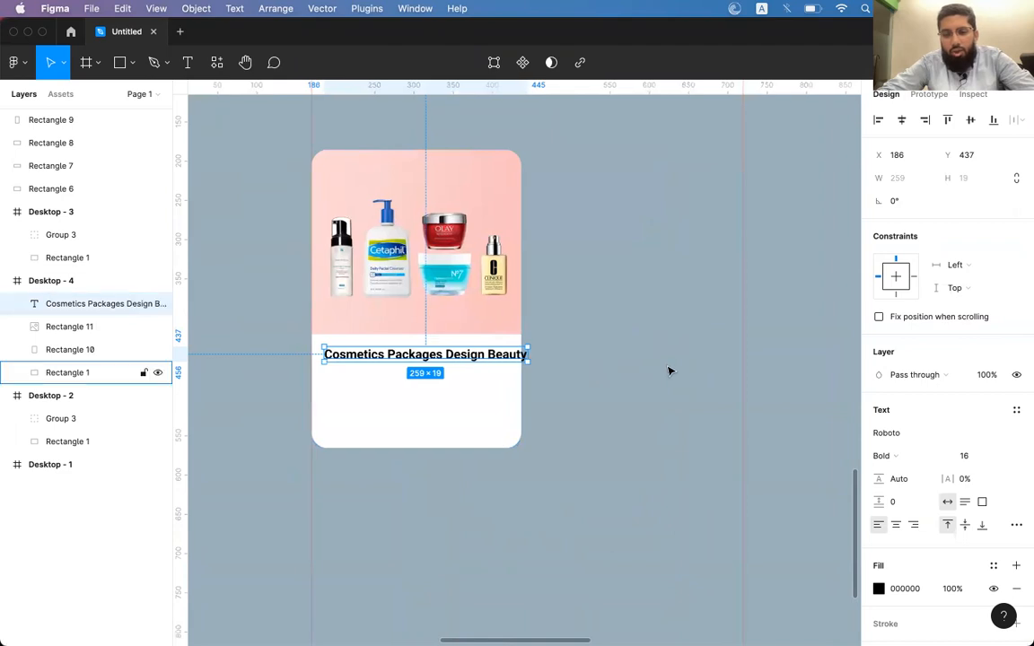
{"action": "left_click", "coordinate": [642, 304]}
{"action": "key", "text": "ctrl+z"}
Step: Narrow the card's title text box to a width of about 227 so the title wraps inside the card
{"action": "scroll", "coordinate": [772, 354], "scroll_direction": "right", "scroll_amount": 2}
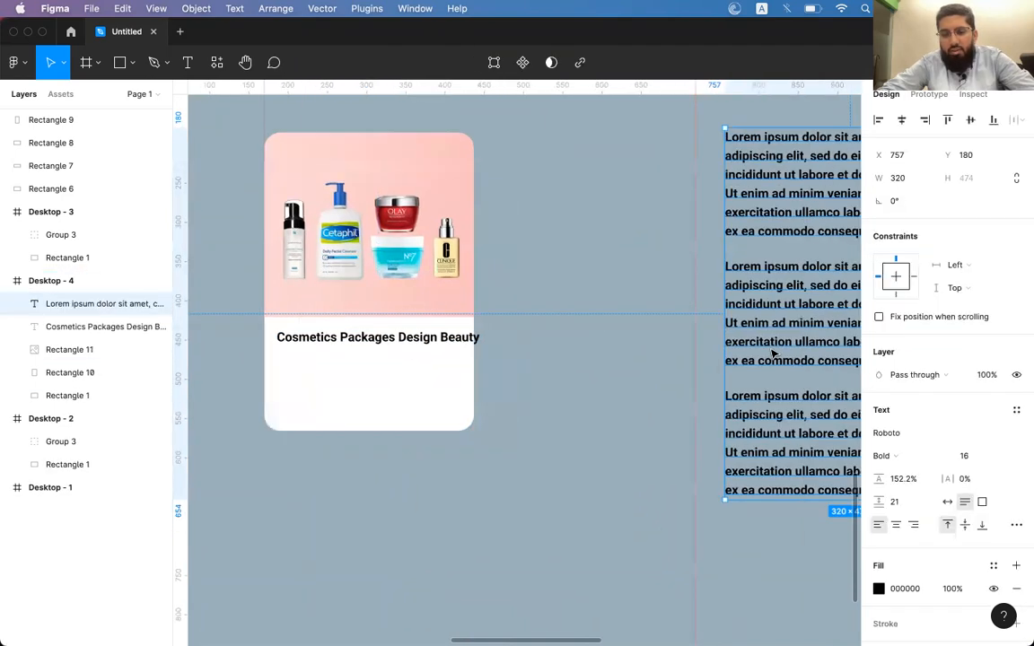
{"action": "scroll", "coordinate": [772, 355], "scroll_direction": "right", "scroll_amount": 3}
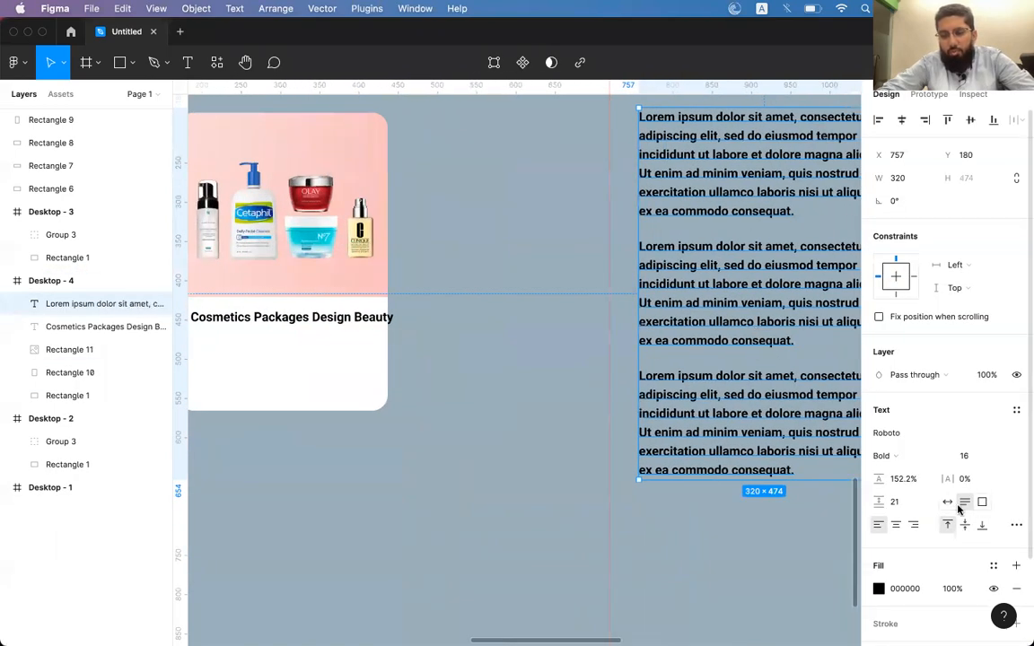
{"action": "scroll", "coordinate": [642, 397], "scroll_direction": "left", "scroll_amount": 3}
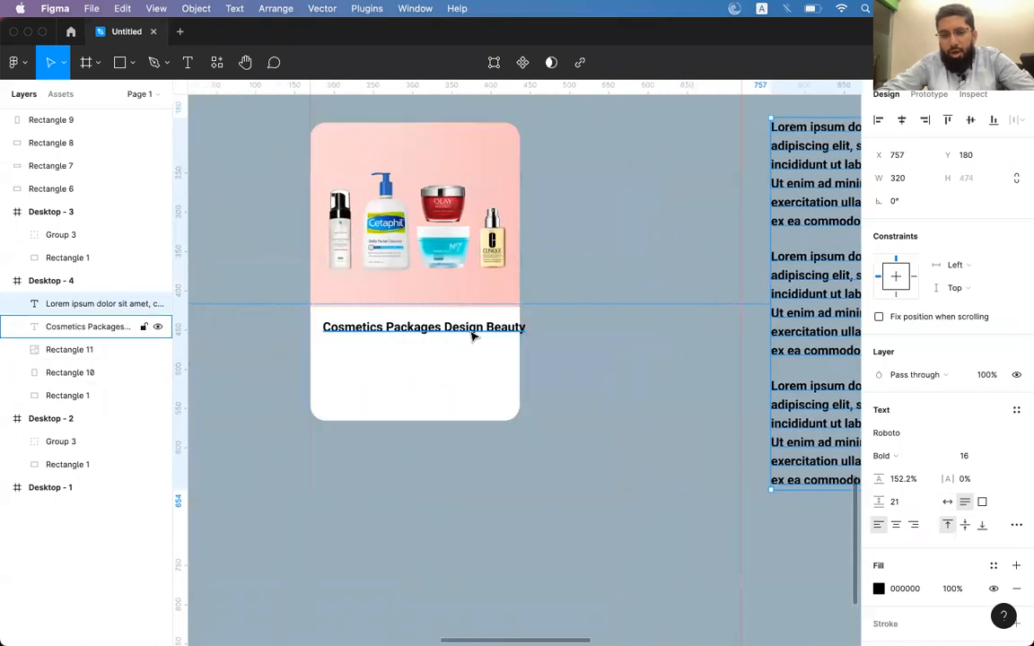
{"action": "left_click", "coordinate": [409, 329]}
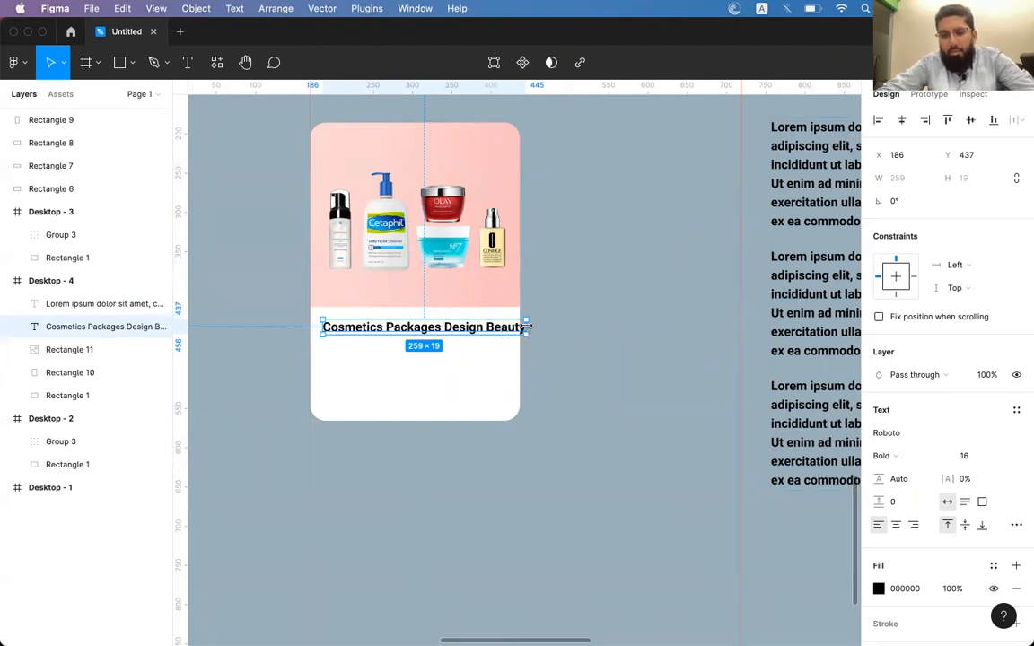
{"action": "left_click_drag", "start_coordinate": [526, 328], "coordinate": [501, 326]}
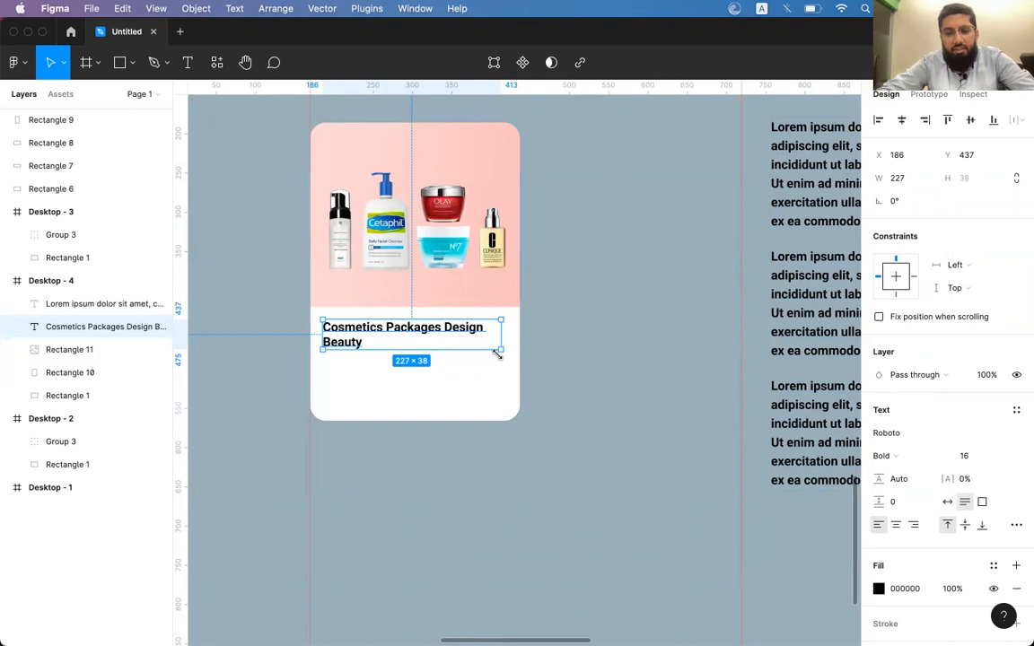
Step: Copy the card's title text and paste it four times at the end of the same text box
{"action": "double_click", "coordinate": [396, 331]}
{"action": "key", "text": "super+c"}
{"action": "key", "text": "Right"}
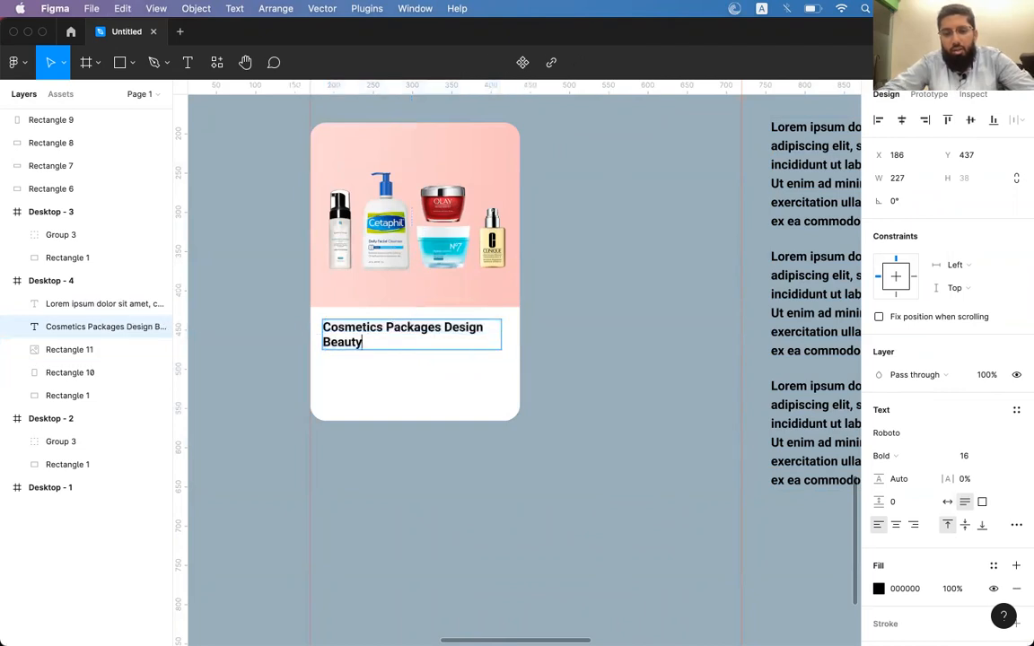
{"action": "key", "text": "super+v"}
{"action": "key", "text": "super+v"}
{"action": "key", "text": "super+v"}
{"action": "key", "text": "super+v"}
{"action": "key", "text": "Escape"}
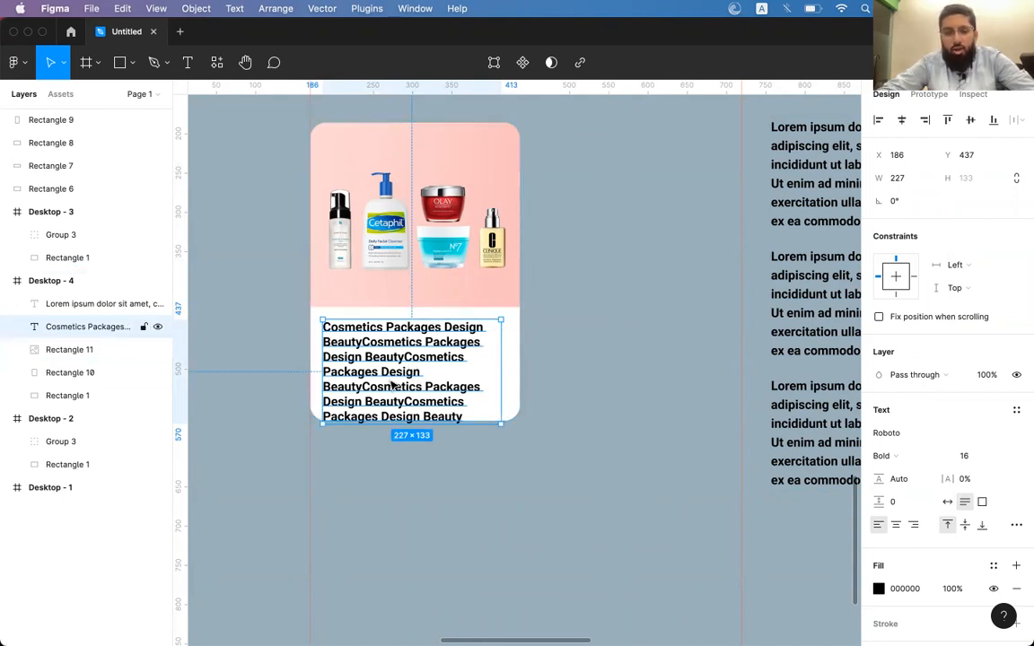
Step: Undo most of the pasted title copies and delete "Packages Design Beauty" from the remaining one
{"action": "double_click", "coordinate": [396, 350]}
{"action": "key", "text": "ctrl+z"}
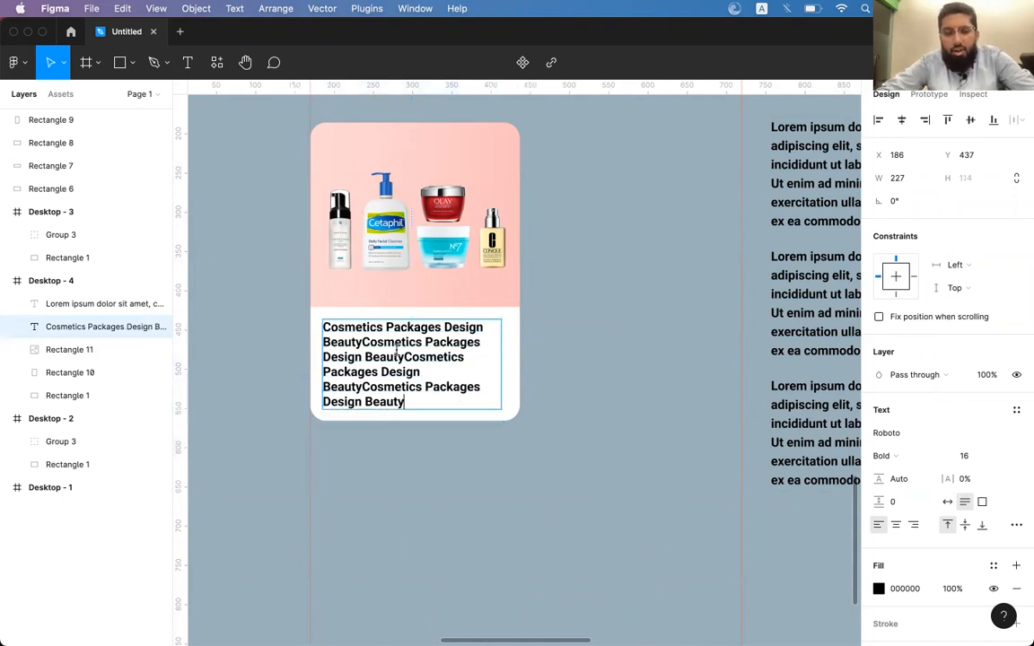
{"action": "key", "text": "super+z"}
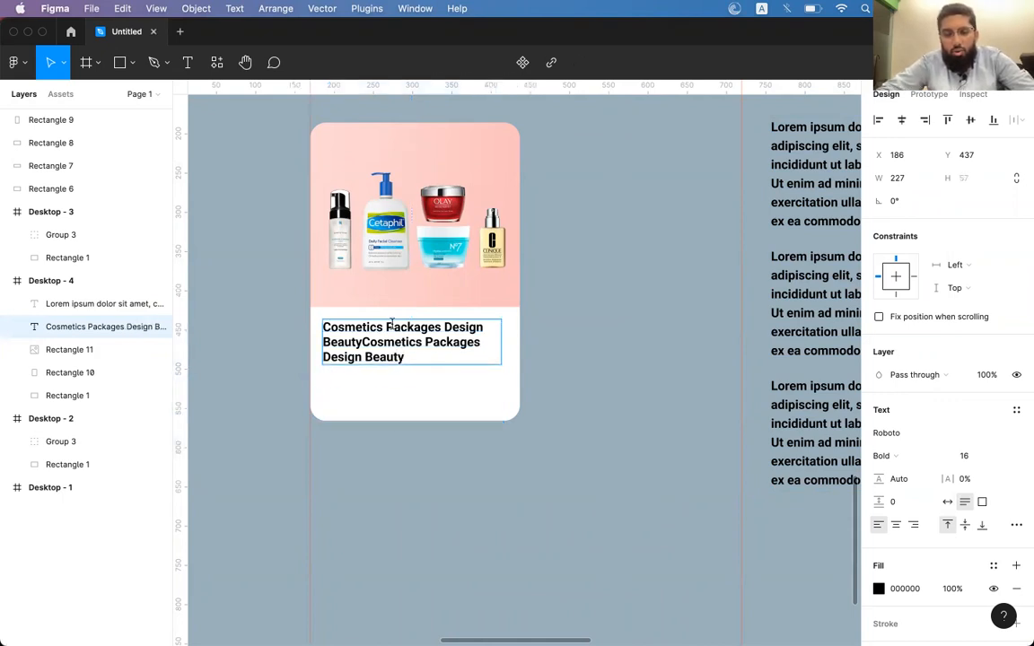
{"action": "mouse_move", "coordinate": [414, 355]}
{"action": "left_mouse_down"}
{"action": "mouse_move", "coordinate": [322, 343]}
{"action": "mouse_move", "coordinate": [418, 349]}
{"action": "left_mouse_up"}
{"action": "key", "text": "BackSpace"}
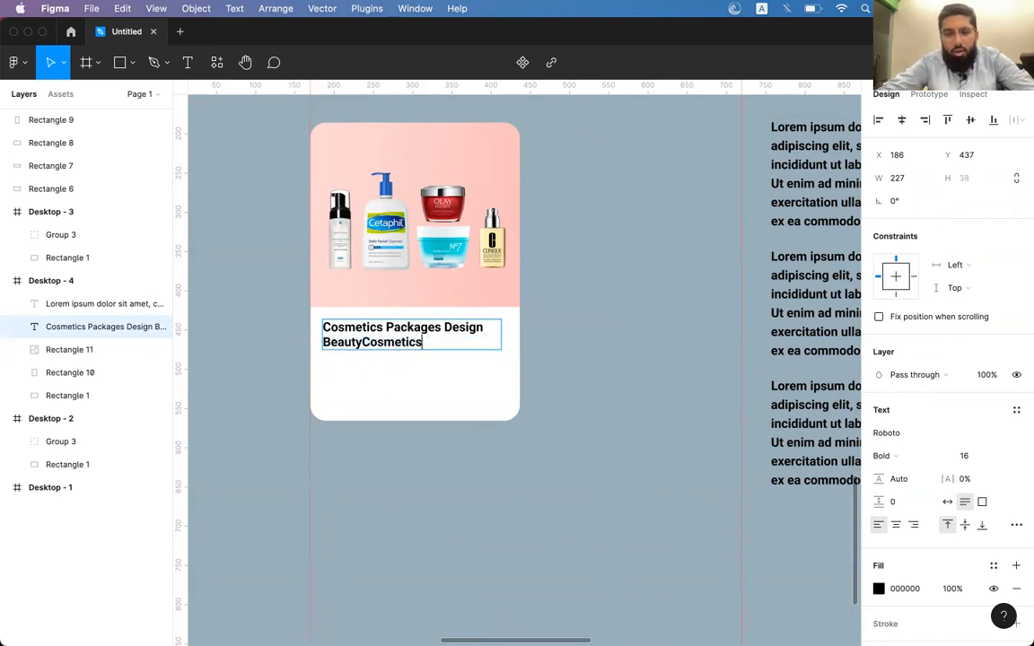
Step: Set the resizing of the card's title text box to fixed size
{"action": "left_click", "coordinate": [982, 502]}
{"action": "key", "text": "Escape"}
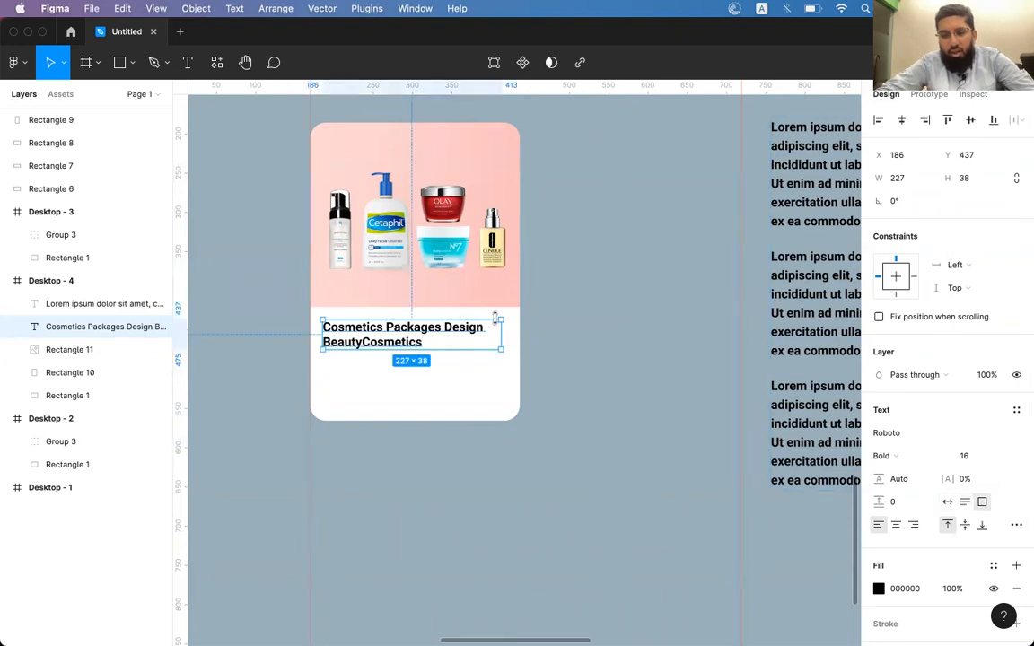
Step: Add filler words at the end of the title until they overflow the fixed box, and delete the overflowing lines
{"action": "key", "text": "Return"}
{"action": "key", "text": "Right"}
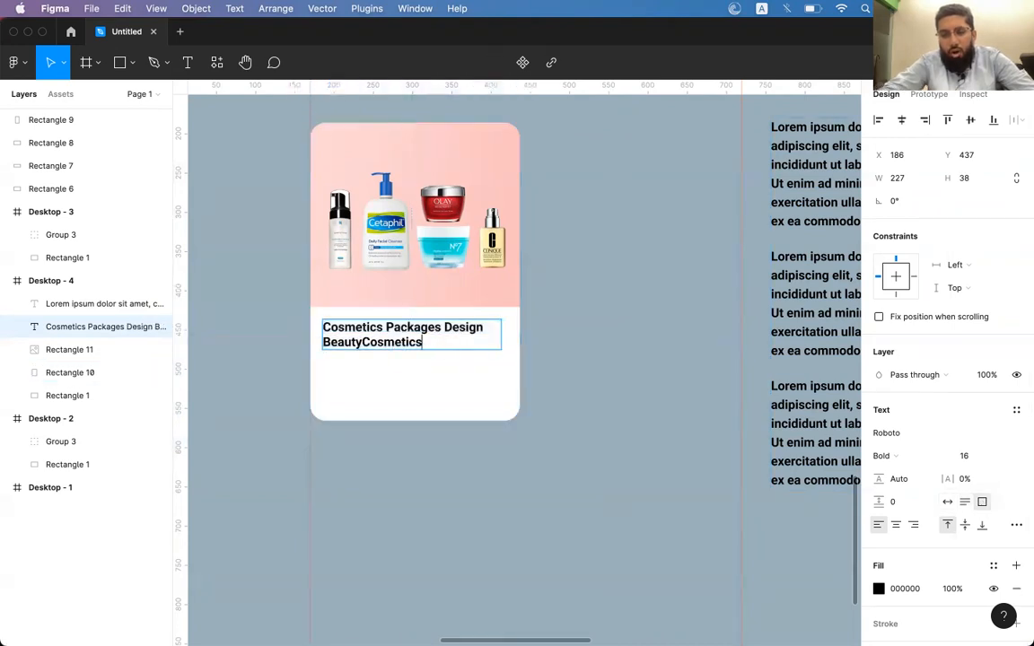
{"action": "type", "text": "sakldjaskdl jalksd jlkasjd laksjd laksdj laksdj alksdj laksdj alksd"}
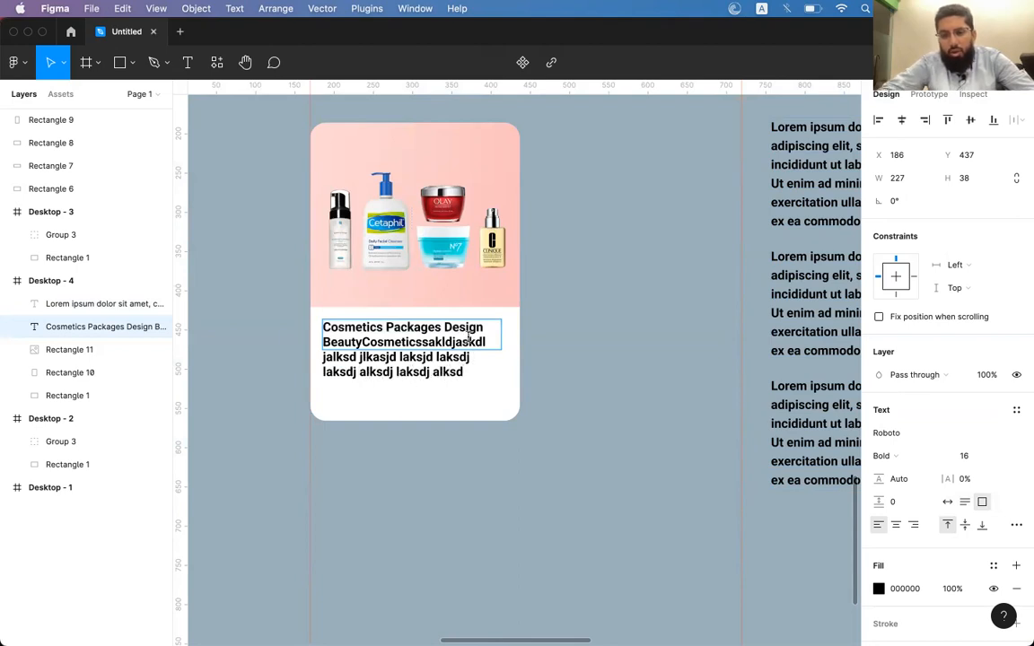
{"action": "left_click_drag", "start_coordinate": [474, 335], "coordinate": [465, 374]}
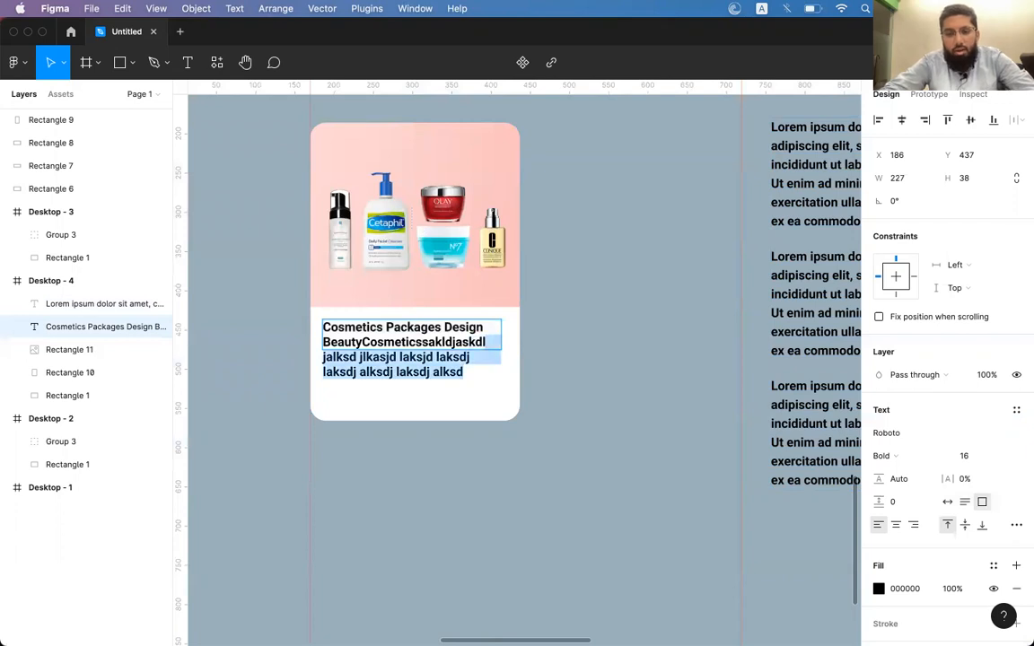
{"action": "key", "text": "BackSpace"}
{"action": "key", "text": "Escape"}
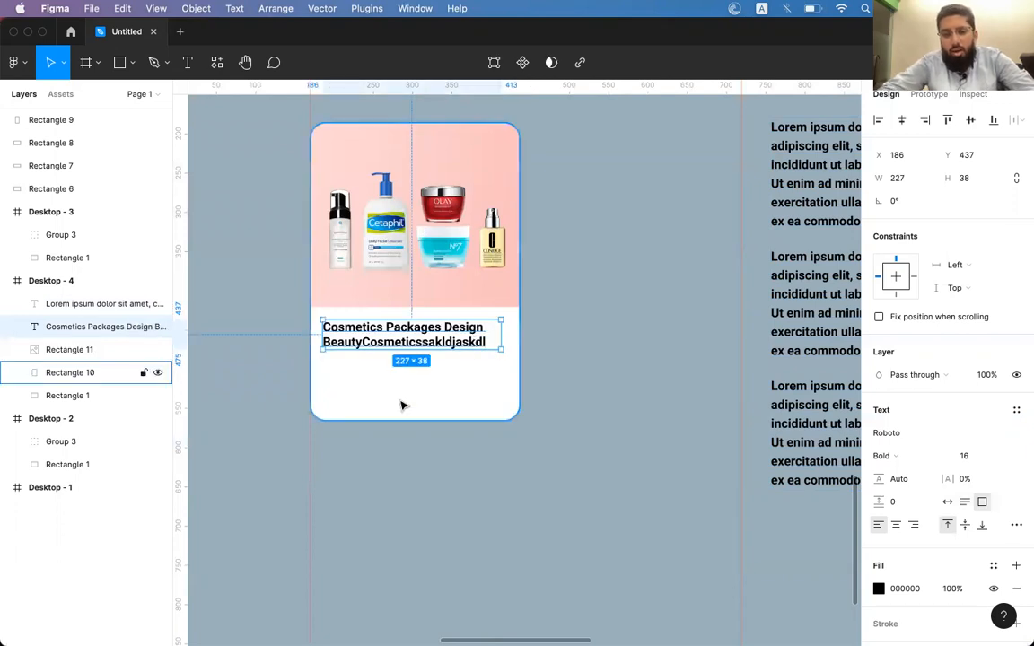
Step: Undo the extra text added to the title, restoring "Cosmetics Packages Design Beauty"
{"action": "double_click", "coordinate": [434, 344]}
{"action": "key", "text": "super+c"}
{"action": "key", "text": "super+z"}
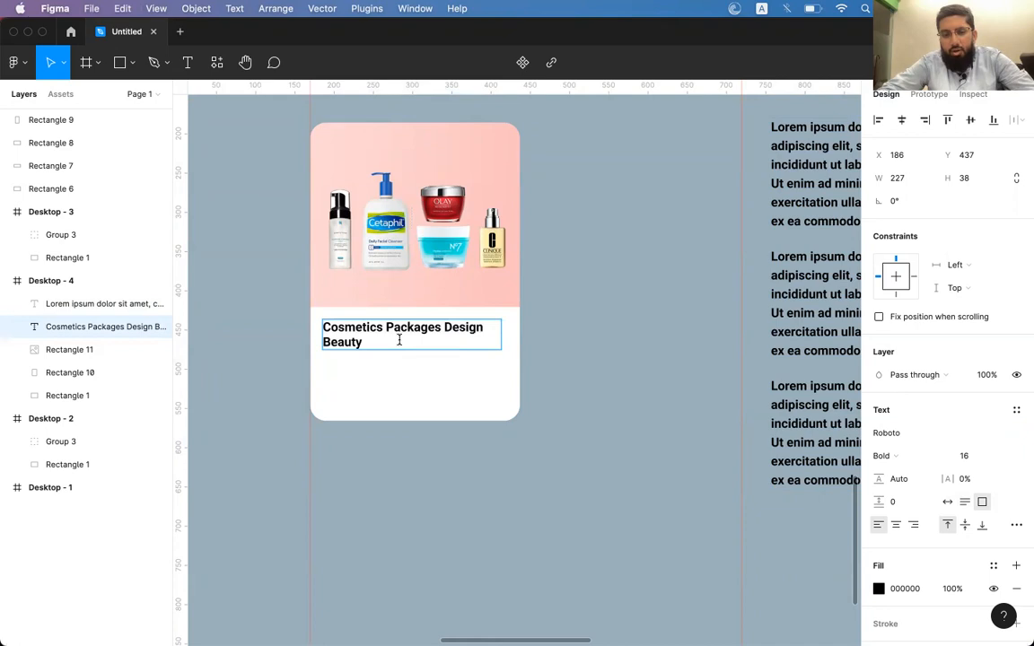
{"action": "key", "text": "Escape"}
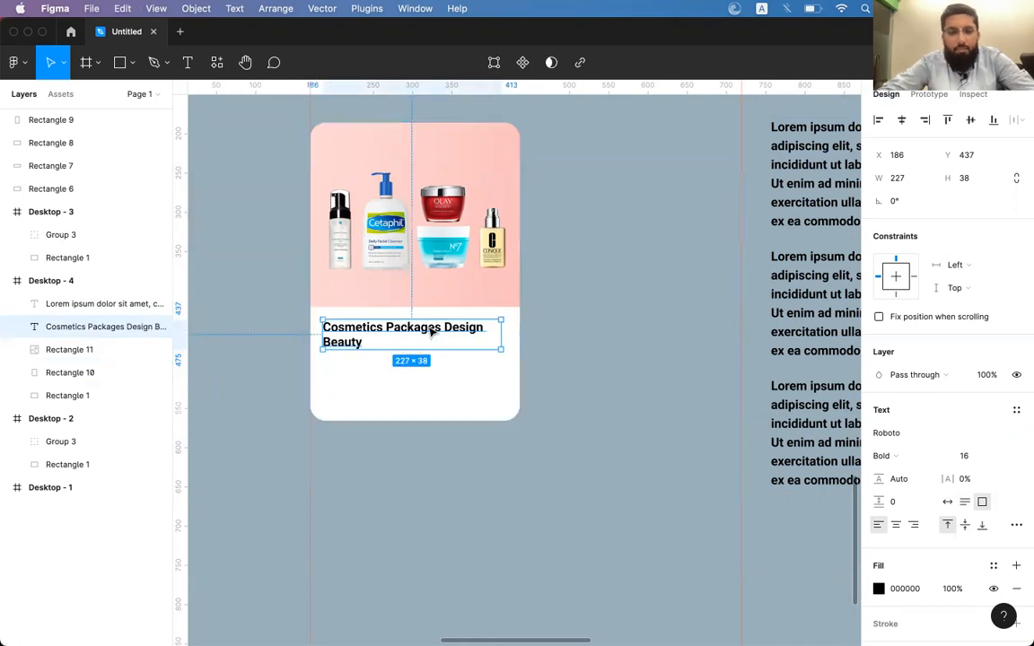
Step: Duplicate the title straight below itself at about Y 489 and replace the copy's text with "Rs. 5,000"
{"action": "scroll", "coordinate": [431, 333], "scroll_direction": "up", "scroll_amount": 2}
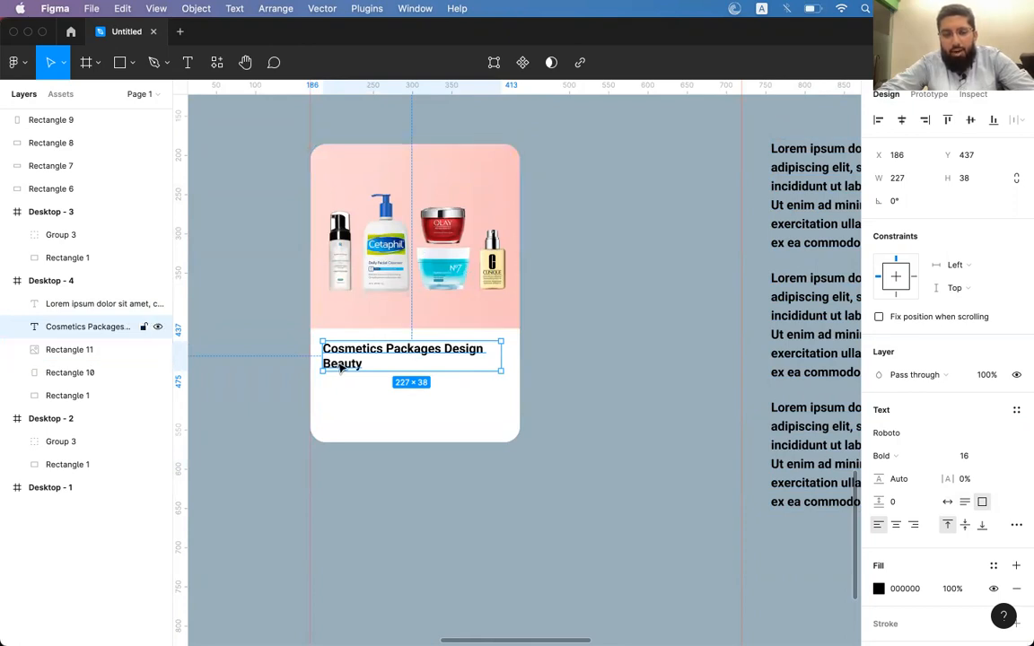
{"action": "left_click_drag", "start_coordinate": [343, 364], "coordinate": [342, 401]}
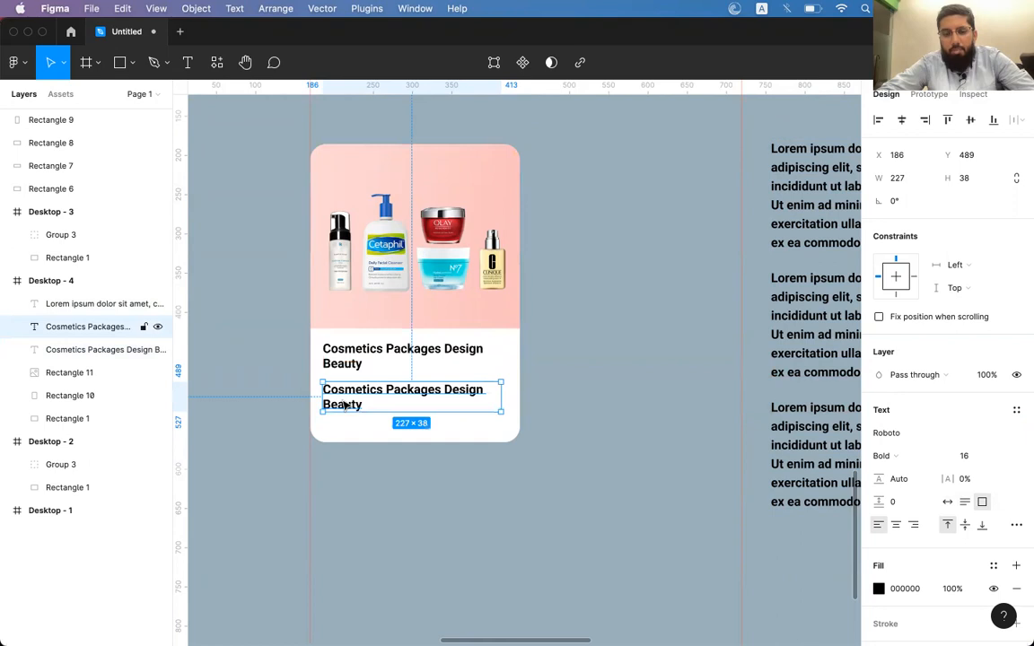
{"action": "double_click", "coordinate": [342, 401]}
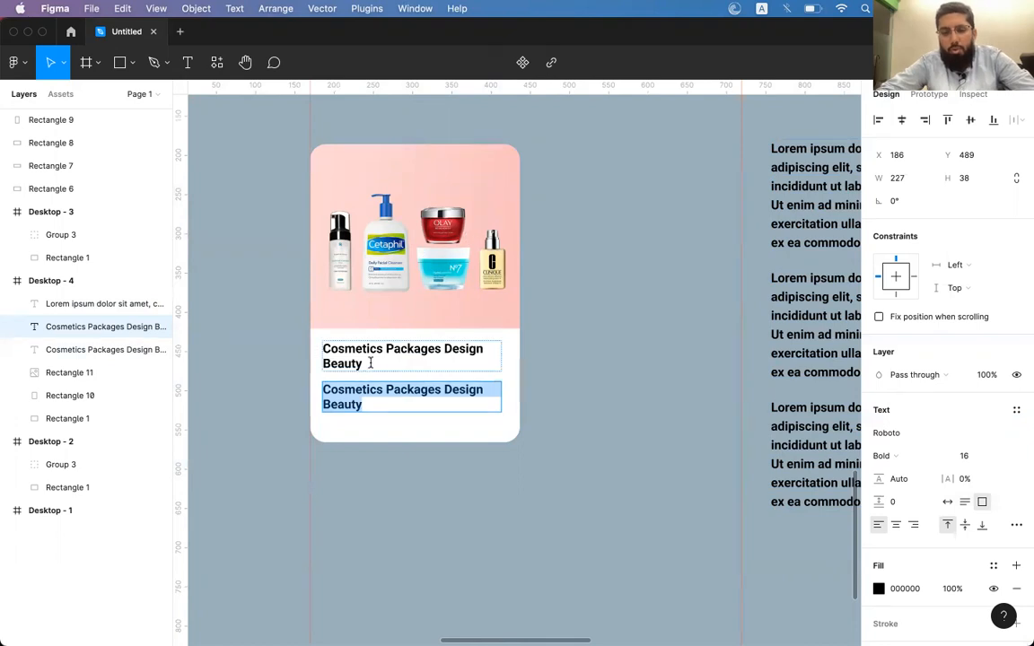
{"action": "type", "text": "Rs. "}
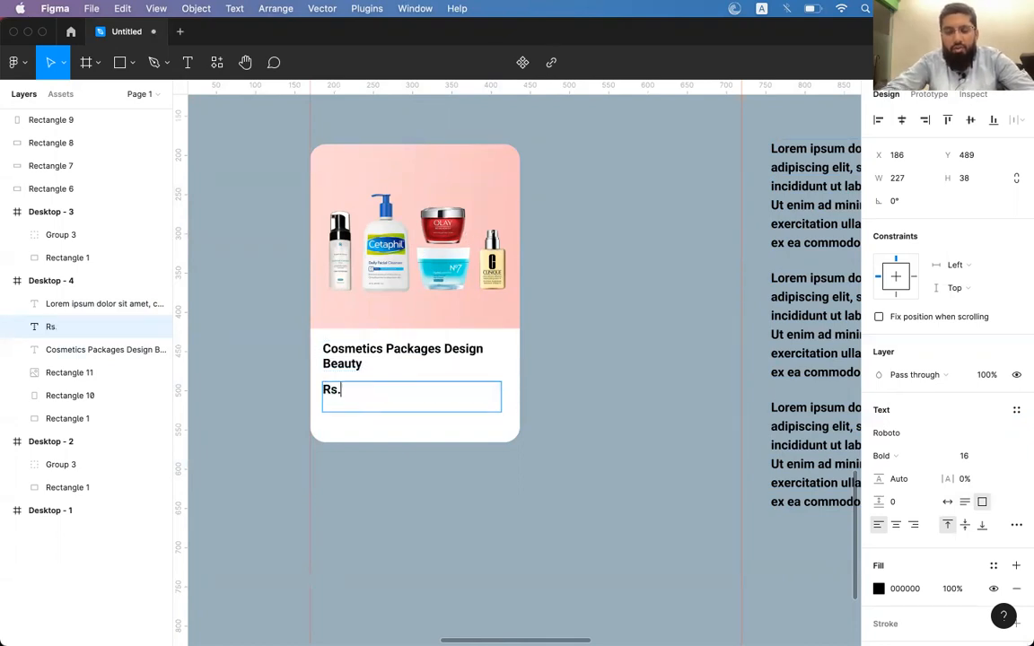
{"action": "type", "text": "5000"}
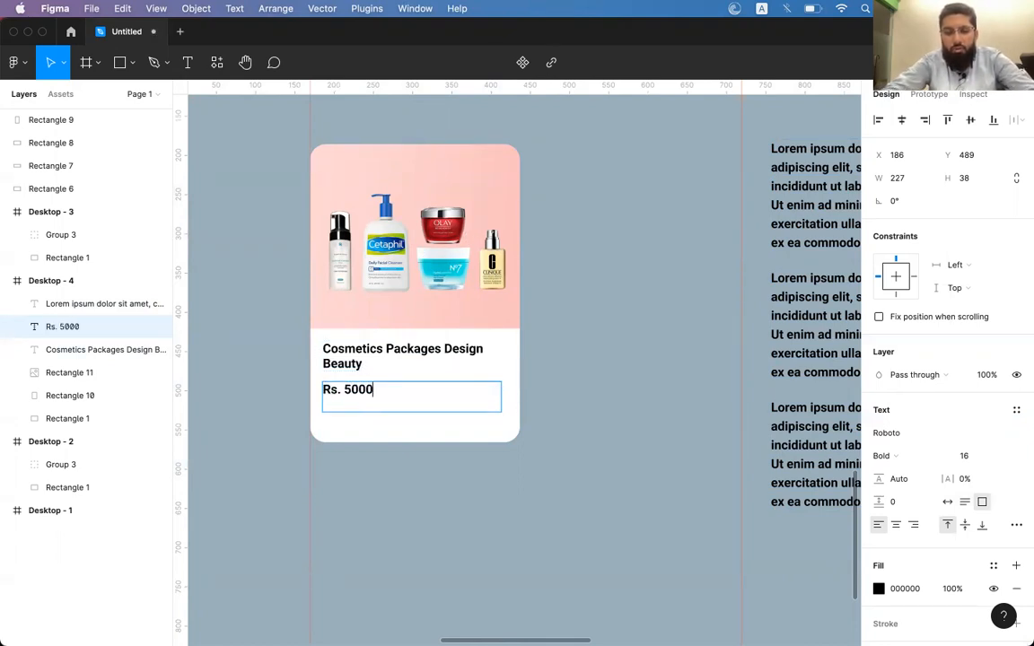
{"action": "left_click", "coordinate": [353, 390]}
{"action": "type", "text": ","}
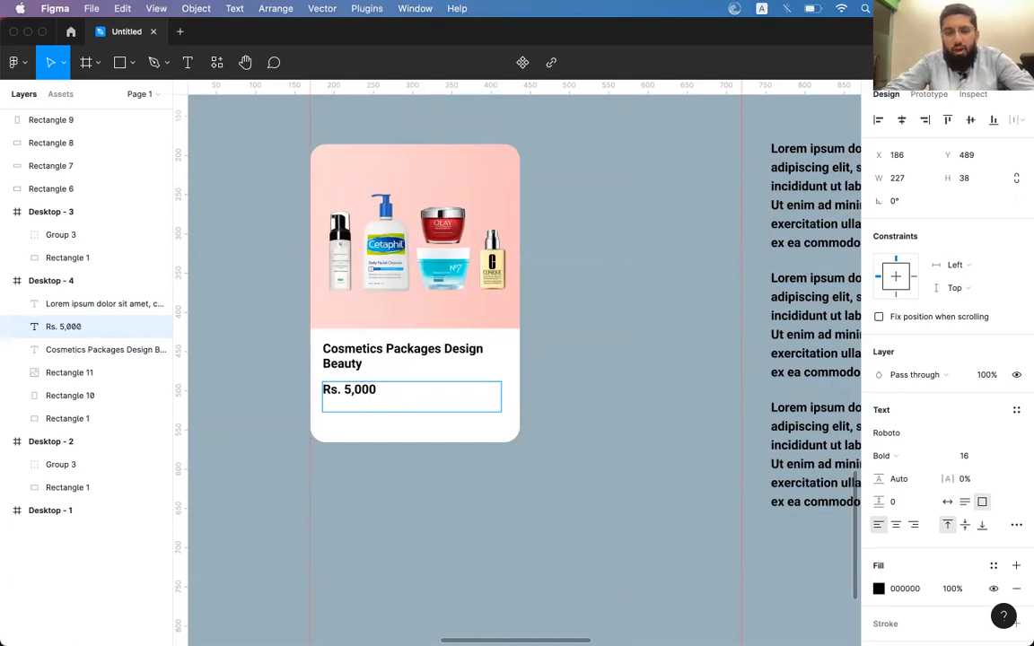
{"action": "key", "text": "Escape"}
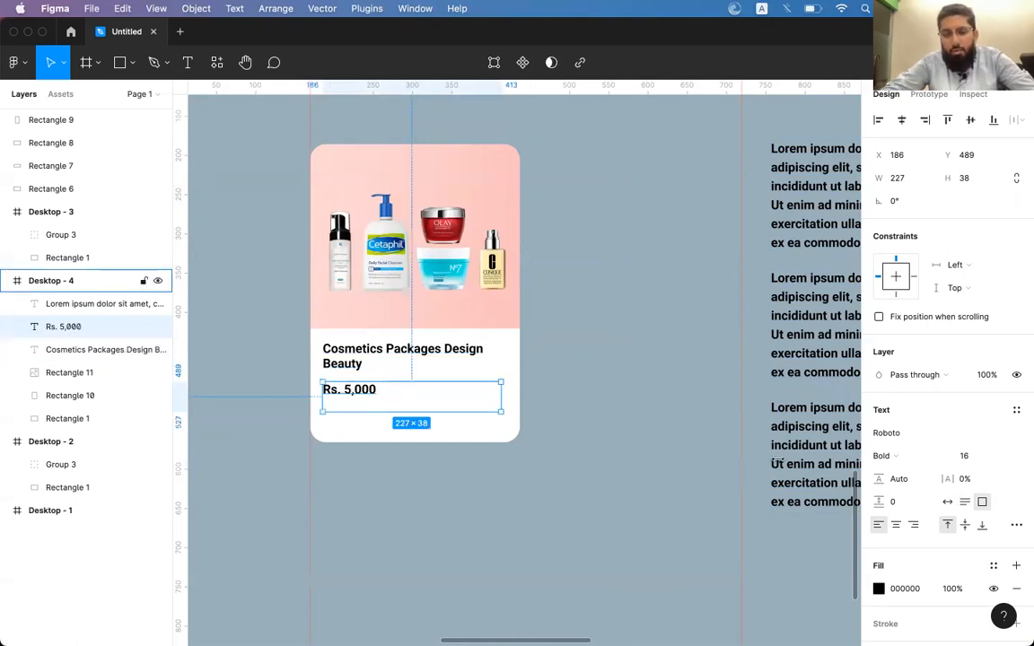
Step: Set the resizing of the price text box to auto height
{"action": "left_click", "coordinate": [964, 502]}
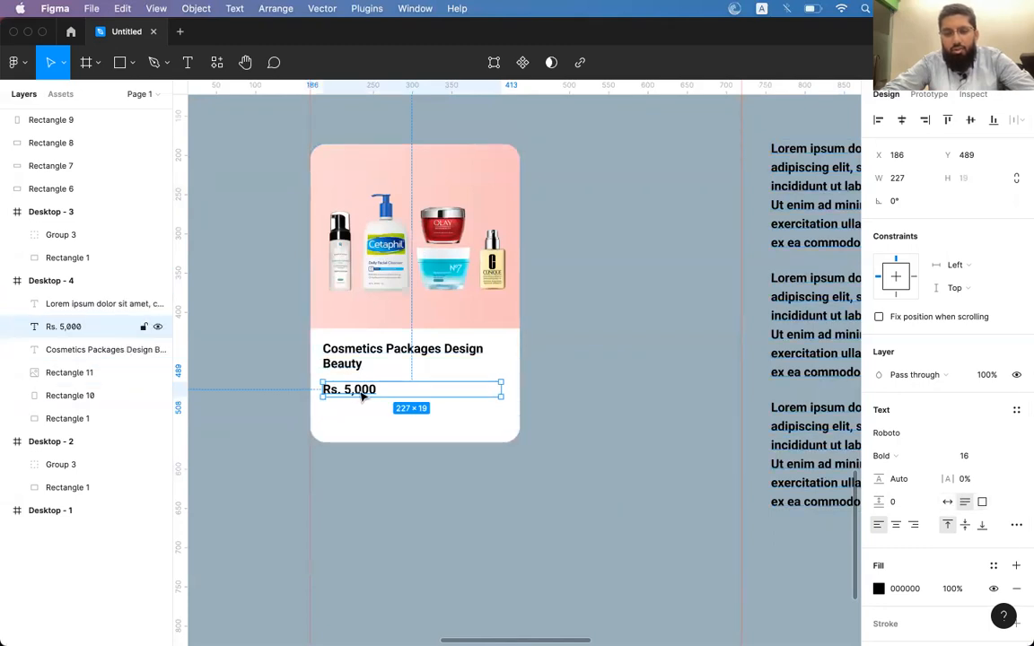
{"action": "left_click", "coordinate": [353, 365]}
{"action": "left_click", "coordinate": [357, 391]}
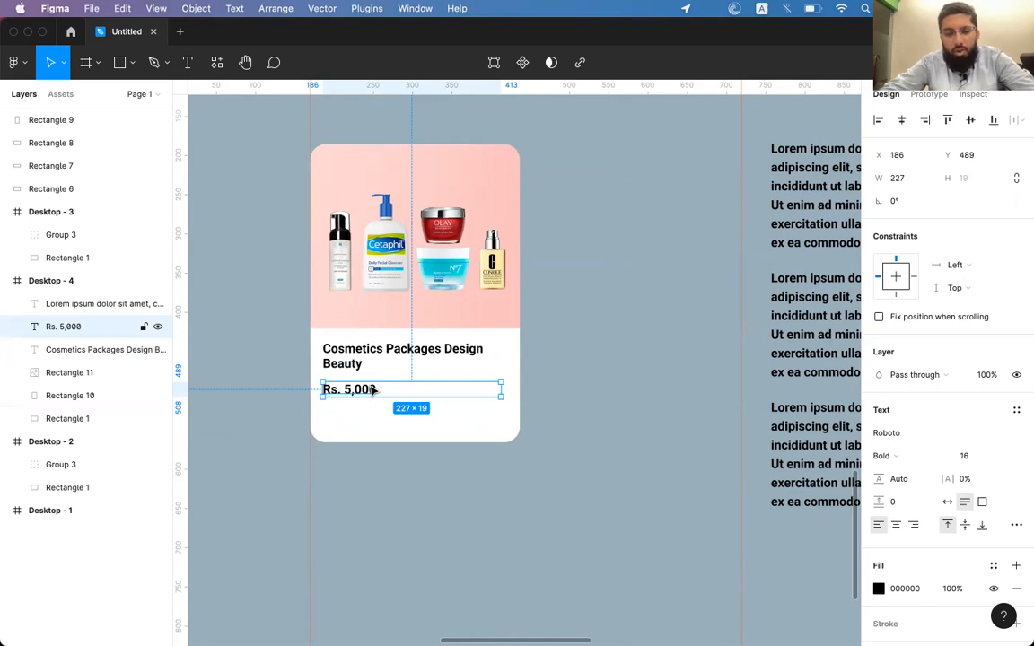
Step: Draw a rectangle of about 151 × 54 below the price and align its left edge with the price text
{"action": "left_click", "coordinate": [124, 63]}
{"action": "left_click_drag", "start_coordinate": [332, 404], "coordinate": [449, 444]}
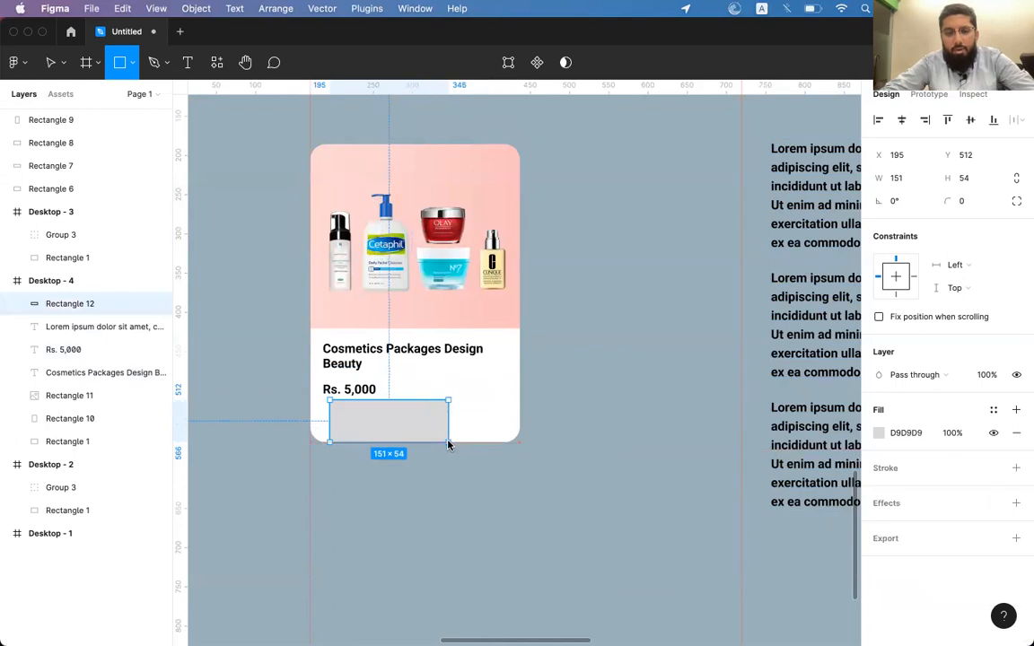
{"action": "left_click", "coordinate": [359, 389], "text": "shift"}
{"action": "left_click", "coordinate": [879, 120]}
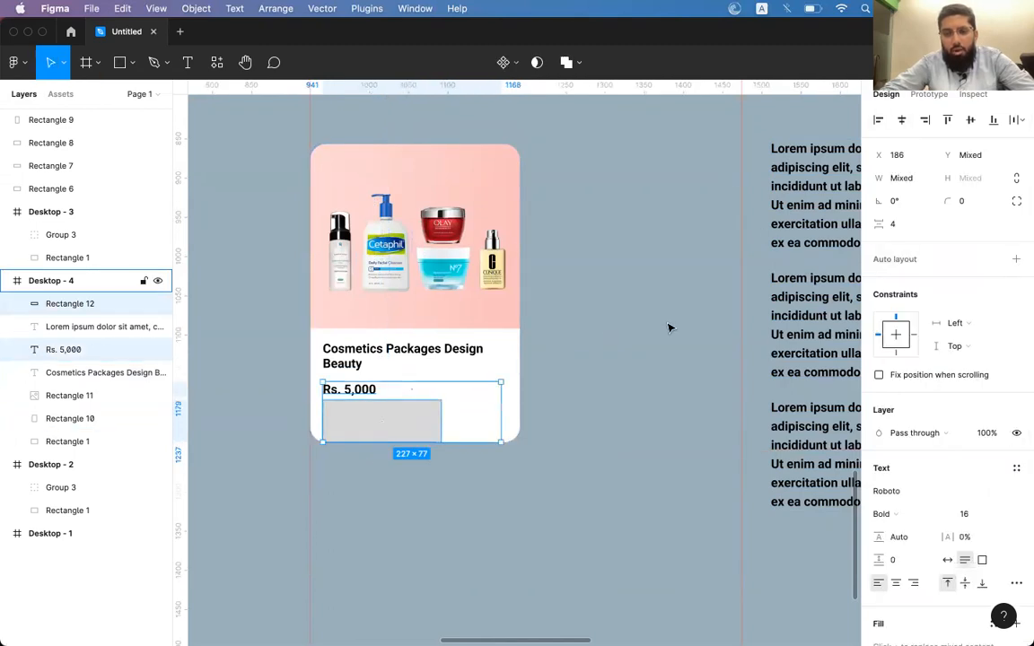
Step: Extend the white card background downward to a height of about 407
{"action": "key", "text": "Escape"}
{"action": "left_click", "coordinate": [485, 433]}
{"action": "left_click_drag", "start_coordinate": [478, 441], "coordinate": [476, 461]}
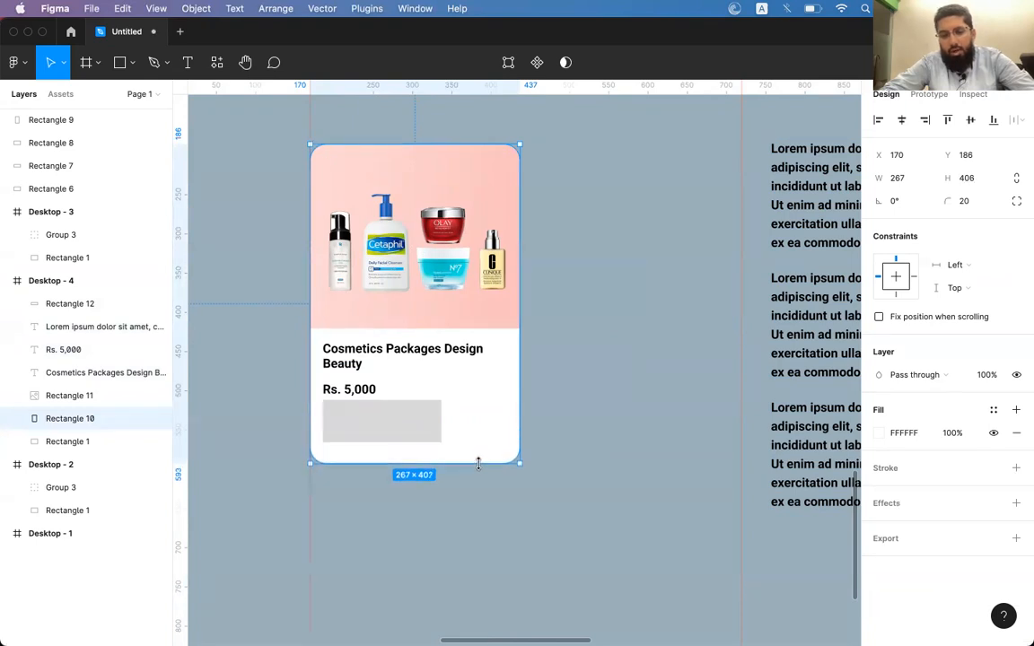
Step: Set the corner radius of the grey rectangle below the price to 100
{"action": "left_click", "coordinate": [412, 434]}
{"action": "left_click", "coordinate": [969, 201]}
{"action": "type", "text": "100"}
{"action": "key", "text": "Return"}
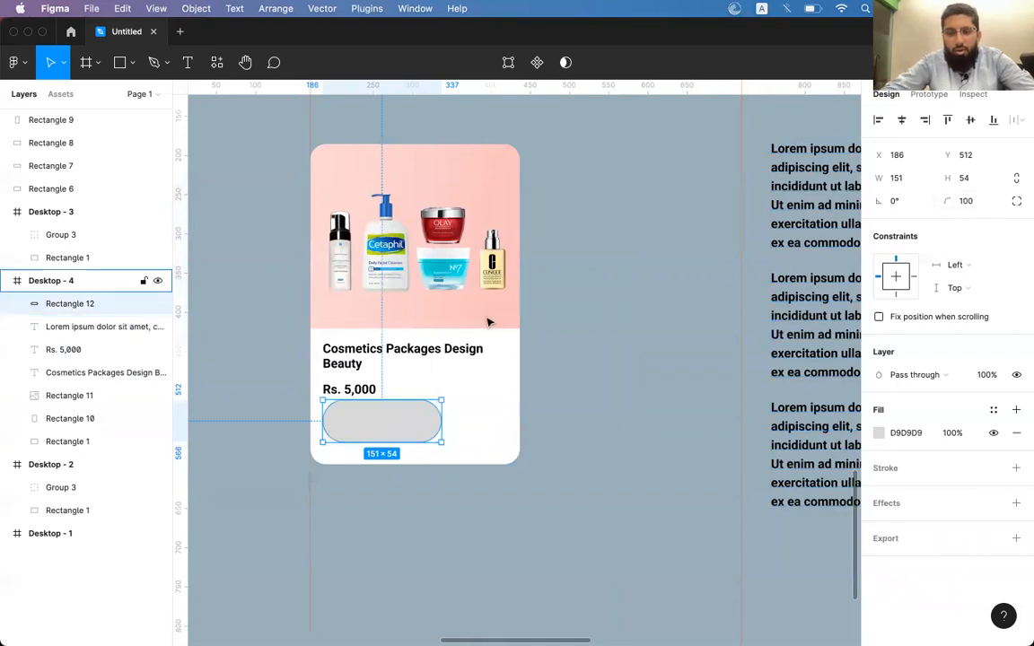
Step: Resize the rounded rectangle to about 227 × 49 and centre it horizontally on the card
{"action": "left_click_drag", "start_coordinate": [446, 441], "coordinate": [501, 439]}
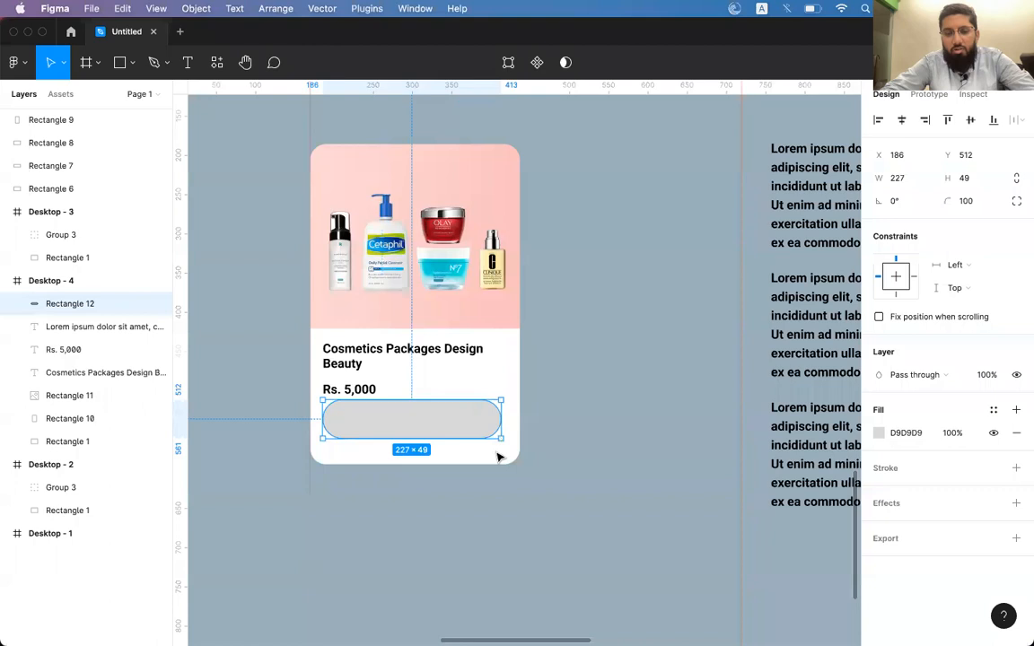
{"action": "left_click", "coordinate": [499, 458], "text": "shift"}
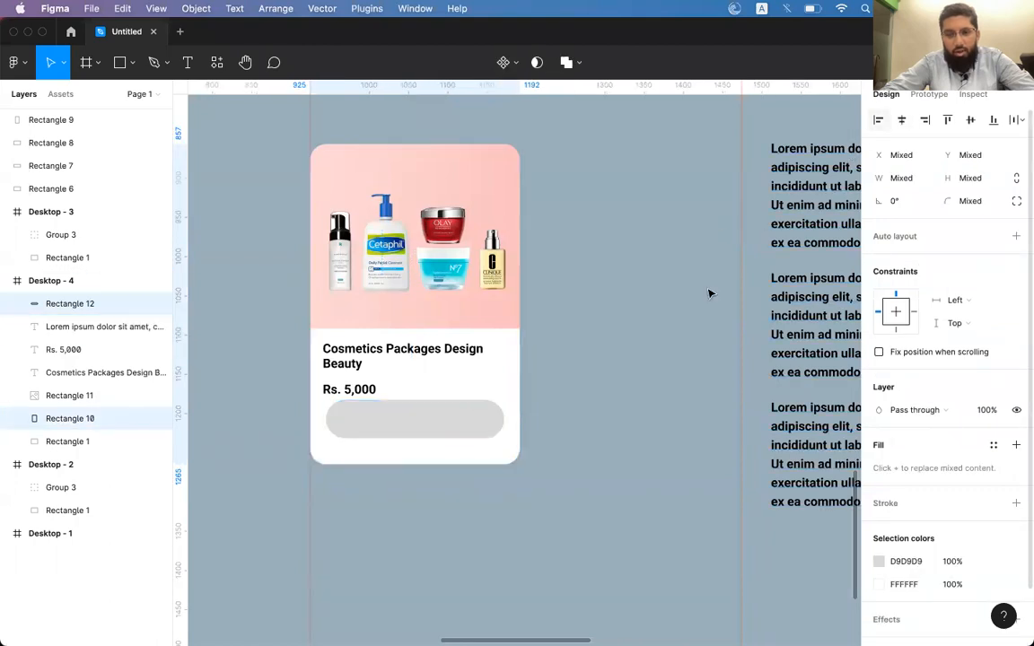
Step: Align the grey rounded rectangle's left edge with the title and price at X 186 and widen it to 235
{"action": "left_click", "coordinate": [600, 424]}
{"action": "left_click", "coordinate": [500, 418]}
{"action": "left_click_drag", "start_coordinate": [503, 418], "coordinate": [506, 420]}
{"action": "left_click", "coordinate": [345, 390], "text": "shift"}
{"action": "left_click", "coordinate": [350, 367], "text": "shift"}
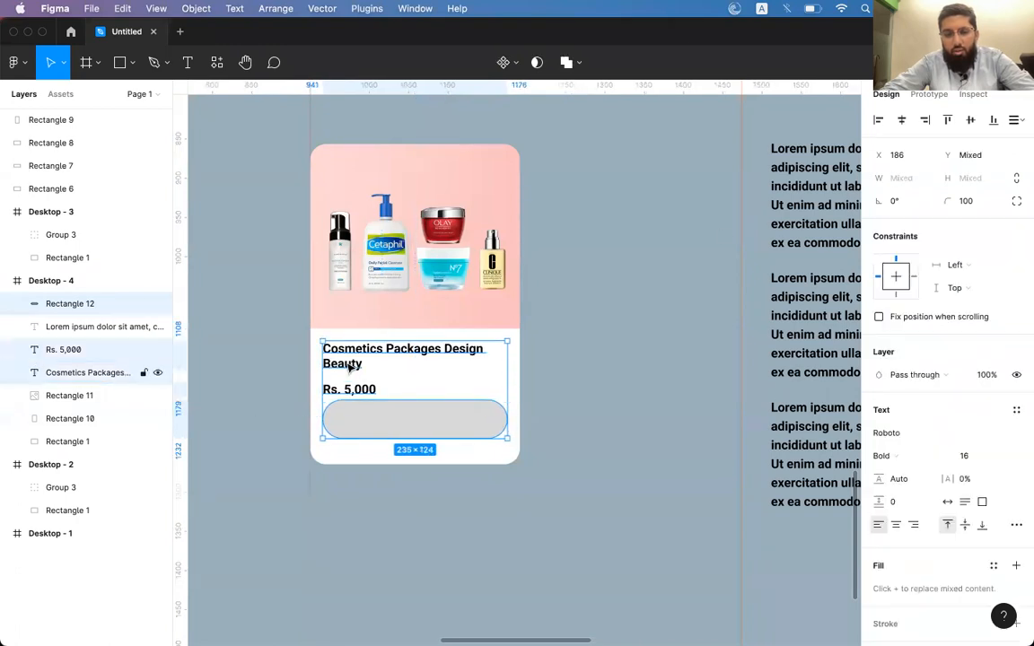
{"action": "left_click", "coordinate": [635, 381]}
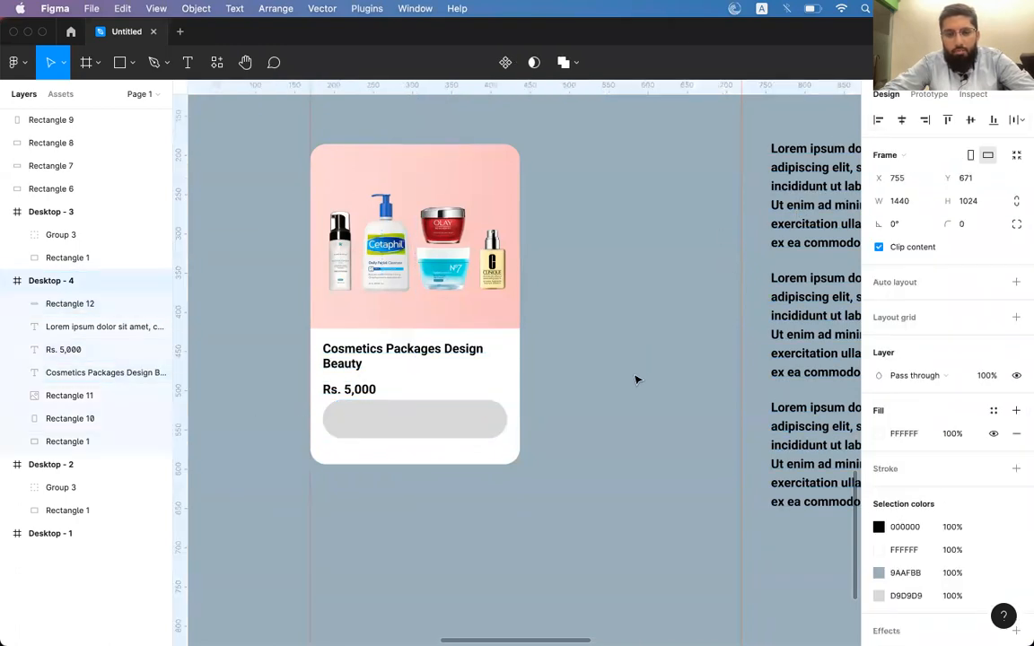
Step: Move the grey rounded rectangle down to Y 522 to leave more space below the price
{"action": "left_click", "coordinate": [458, 427]}
{"action": "double_click", "coordinate": [451, 436]}
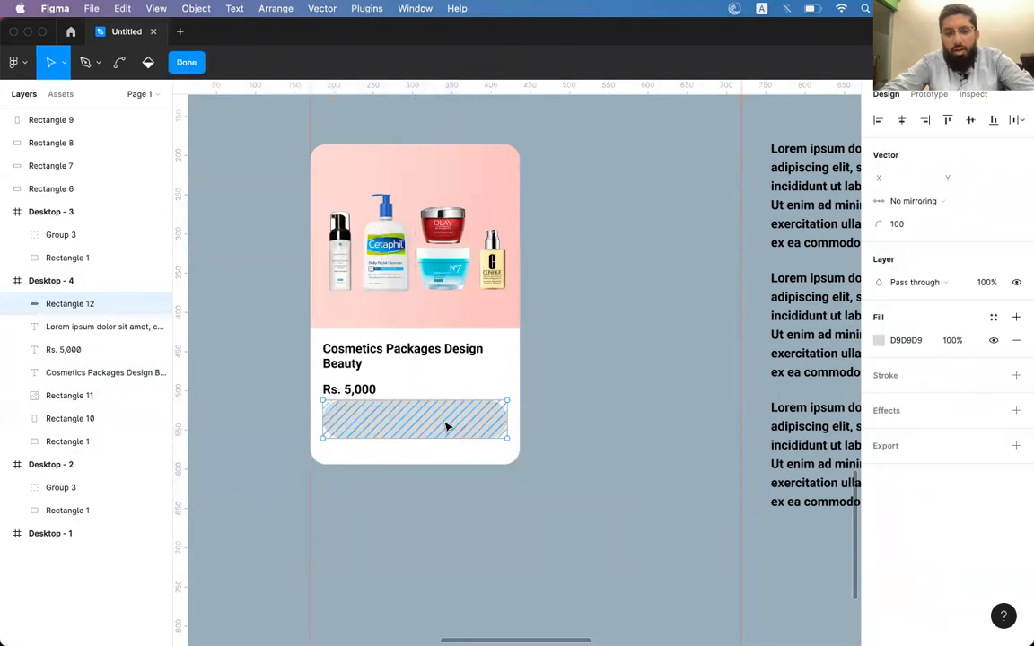
{"action": "key", "text": "Escape"}
{"action": "left_click_drag", "start_coordinate": [454, 428], "coordinate": [457, 440]}
Step: Recolour the rounded button rectangle's fill to crimson DE0C4B and finish editing the shape
{"action": "left_click", "coordinate": [878, 434]}
{"action": "left_click_drag", "start_coordinate": [773, 377], "coordinate": [844, 319]}
{"action": "left_click_drag", "start_coordinate": [789, 476], "coordinate": [799, 478]}
{"action": "left_click", "coordinate": [813, 336]}
{"action": "left_click_drag", "start_coordinate": [825, 336], "coordinate": [845, 307]}
{"action": "left_click_drag", "start_coordinate": [830, 477], "coordinate": [841, 478]}
{"action": "left_click_drag", "start_coordinate": [801, 357], "coordinate": [852, 310]}
{"action": "key", "text": "Return"}
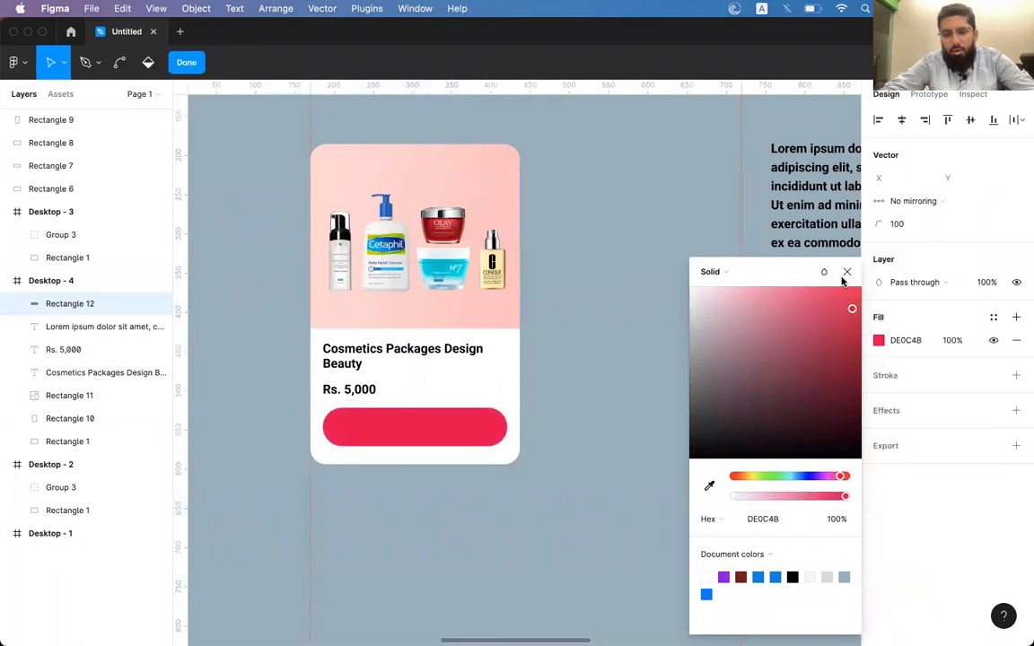
{"action": "left_click", "coordinate": [847, 271]}
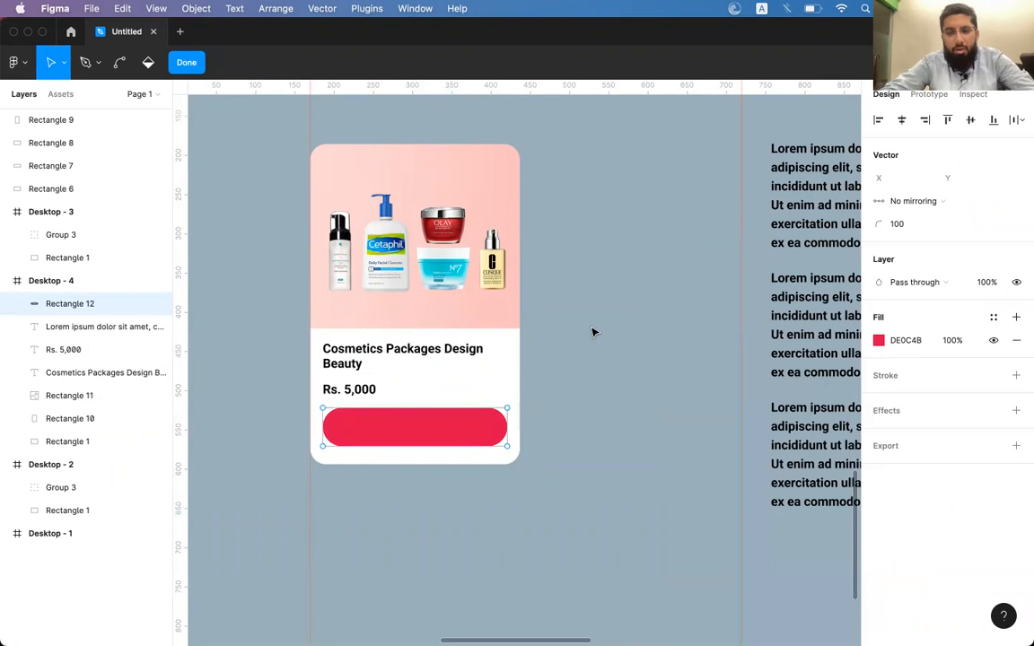
{"action": "scroll", "coordinate": [591, 332], "scroll_direction": "down", "scroll_amount": 5}
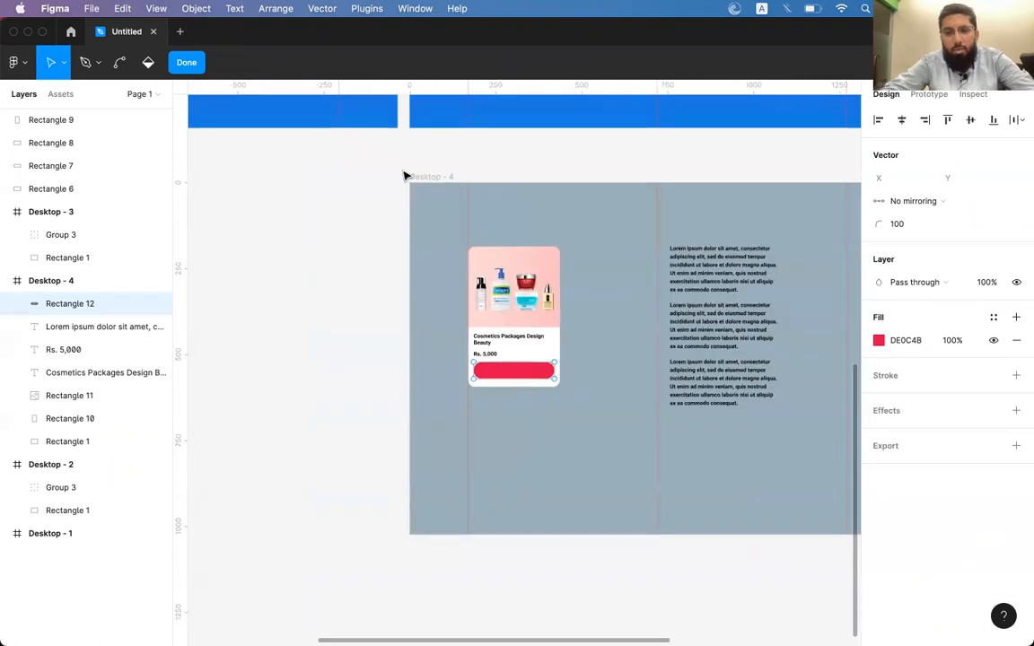
{"action": "key", "text": "Escape"}
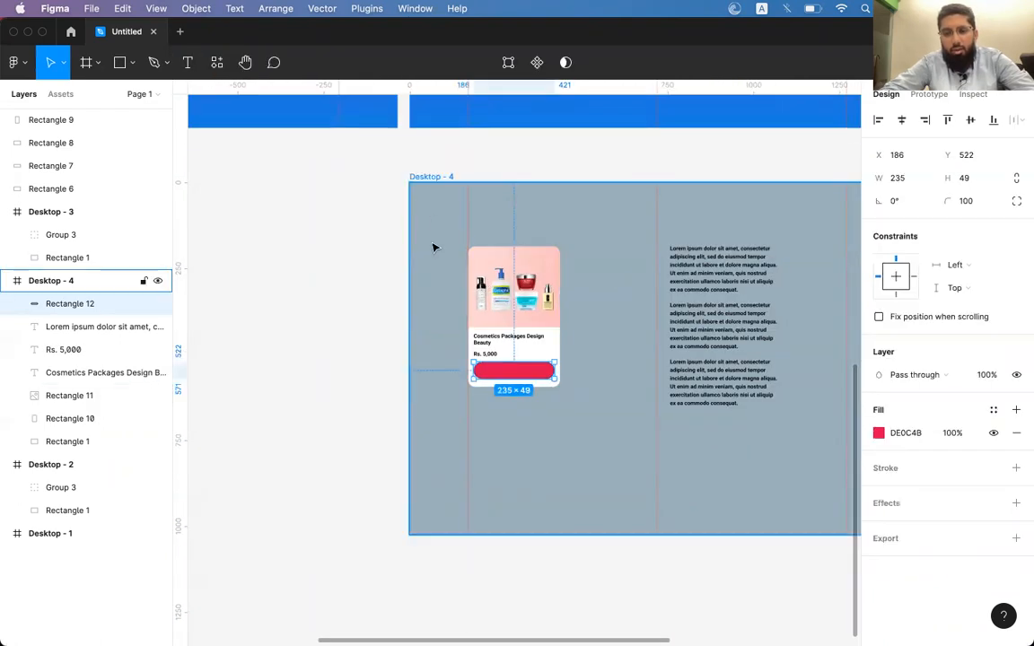
Step: Change the blue-grey background colour of Desktop - 4 to the light warm grey D7CDCD
{"action": "left_click", "coordinate": [437, 176]}
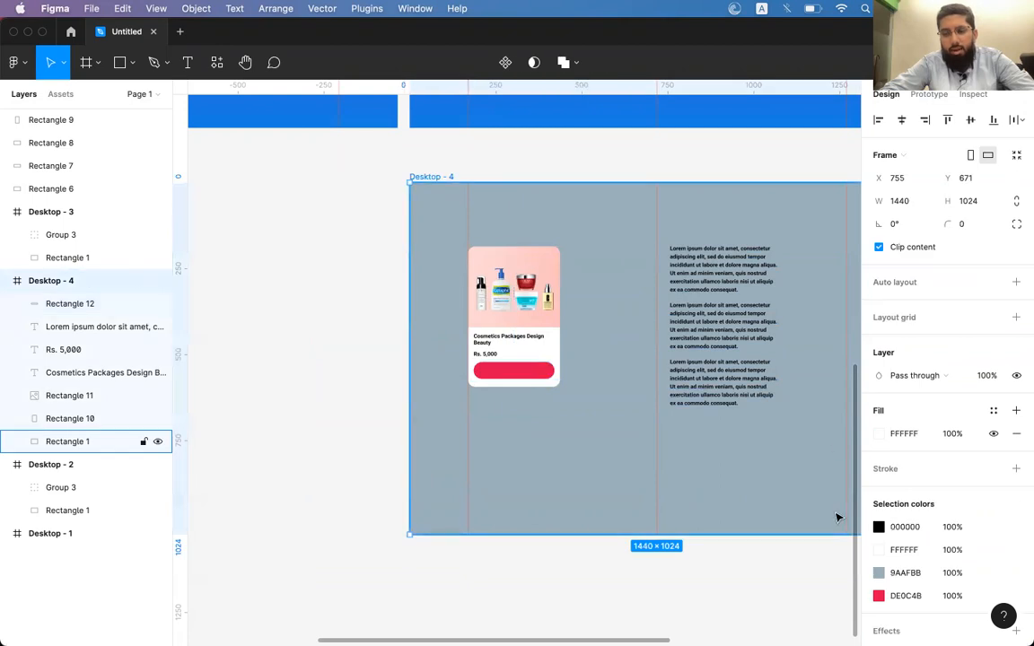
{"action": "left_click", "coordinate": [879, 573]}
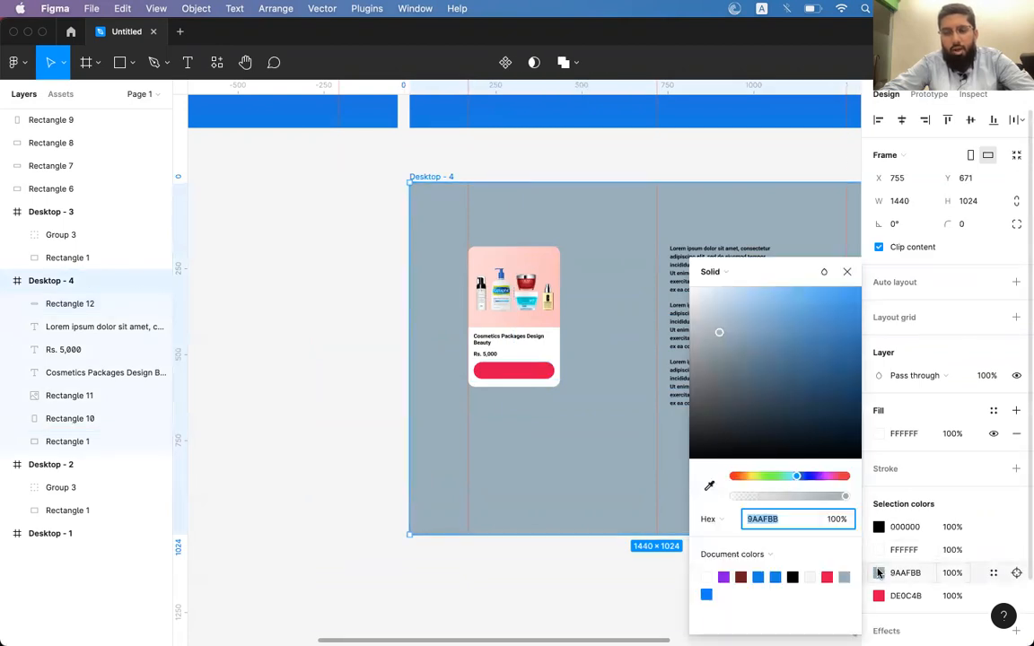
{"action": "left_click", "coordinate": [845, 477]}
{"action": "mouse_move", "coordinate": [706, 325]}
{"action": "left_mouse_down"}
{"action": "mouse_move", "coordinate": [703, 302]}
{"action": "mouse_move", "coordinate": [700, 321]}
{"action": "left_mouse_up"}
{"action": "left_click", "coordinate": [574, 292]}
Step: Increase the font size of the Rs. 5,000 price text a few points beyond the title's size
{"action": "scroll", "coordinate": [575, 292], "scroll_direction": "up", "scroll_amount": 3}
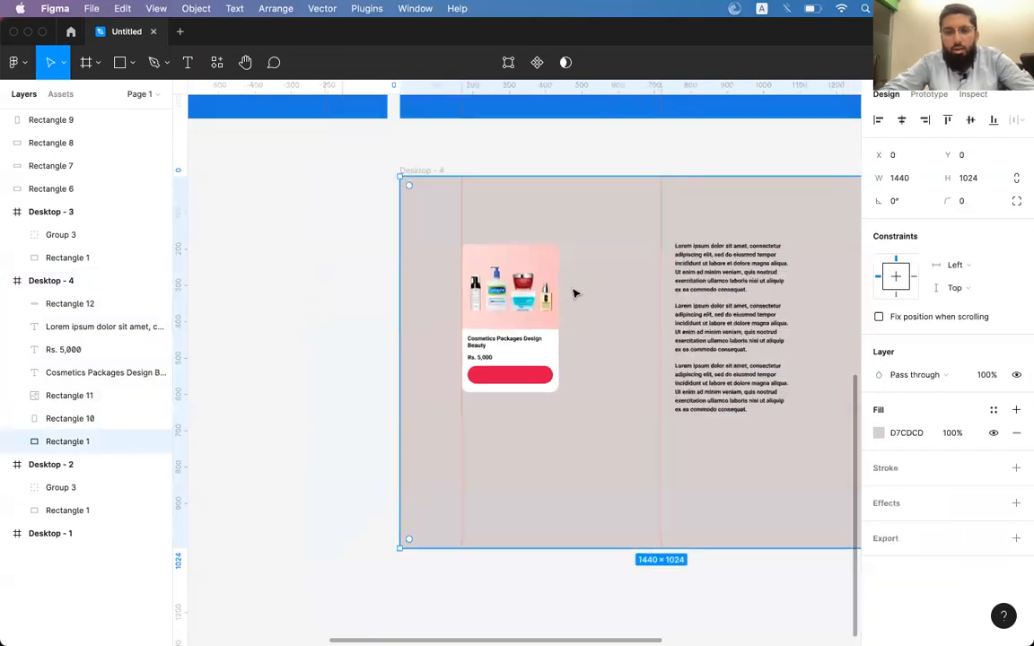
{"action": "left_click", "coordinate": [480, 423]}
{"action": "scroll", "coordinate": [480, 424], "scroll_direction": "up", "scroll_amount": 2}
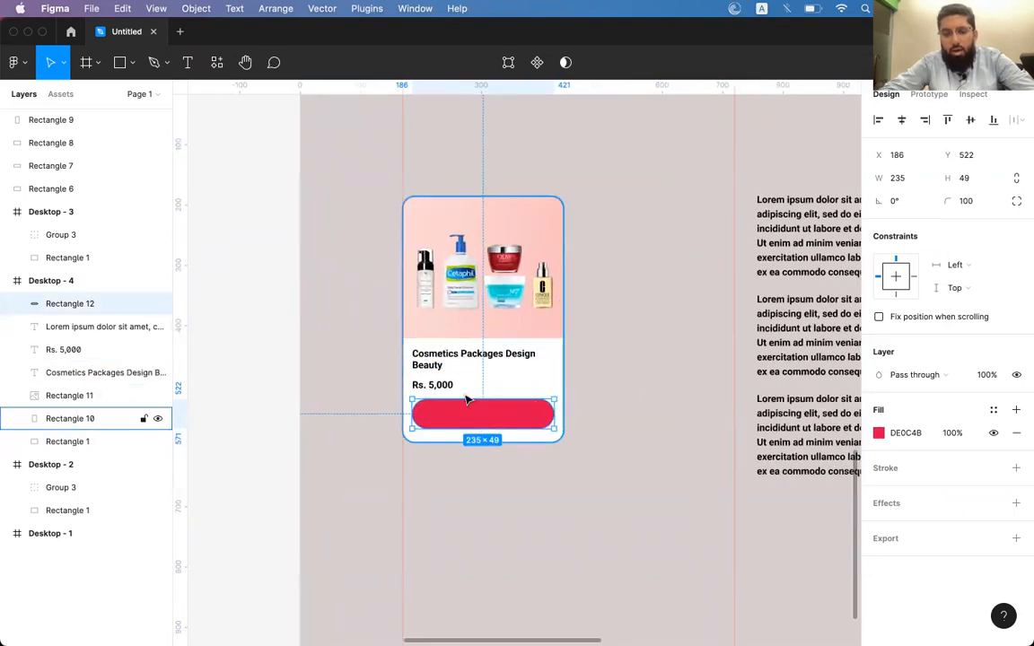
{"action": "left_click", "coordinate": [434, 388]}
{"action": "key", "text": "super+shift+period"}
{"action": "key", "text": "super+shift+period"}
{"action": "key", "text": "super+shift+period"}
{"action": "key", "text": "super+shift+period"}
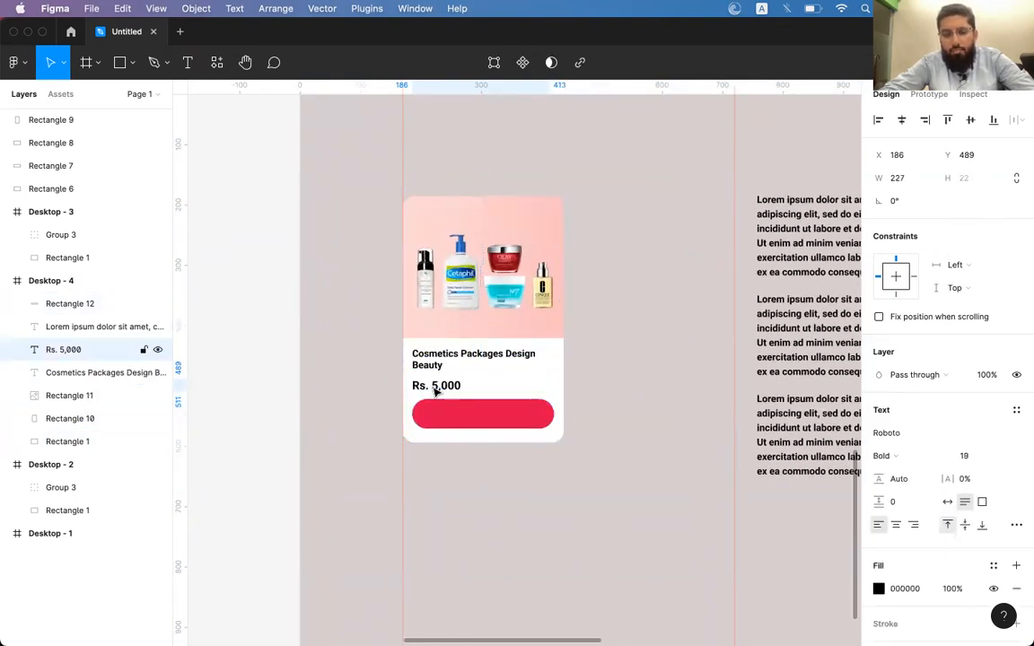
Step: Add a white bold text label "Add to Cart" at size 21 over the crimson button
{"action": "left_click", "coordinate": [503, 420]}
{"action": "scroll", "coordinate": [490, 426], "scroll_direction": "right", "scroll_amount": 3}
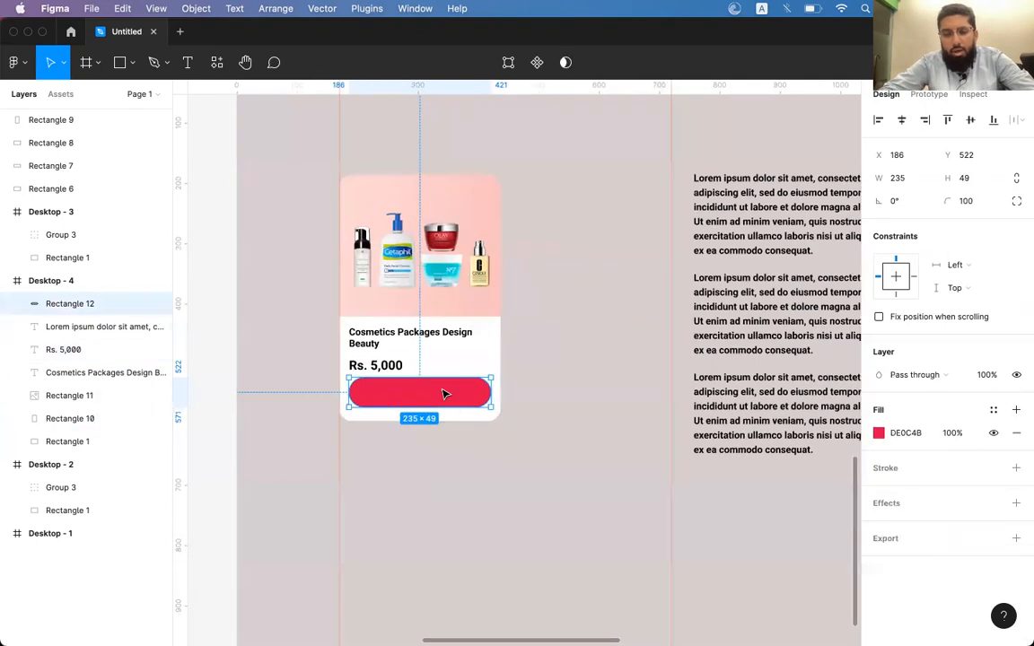
{"action": "key", "text": "t"}
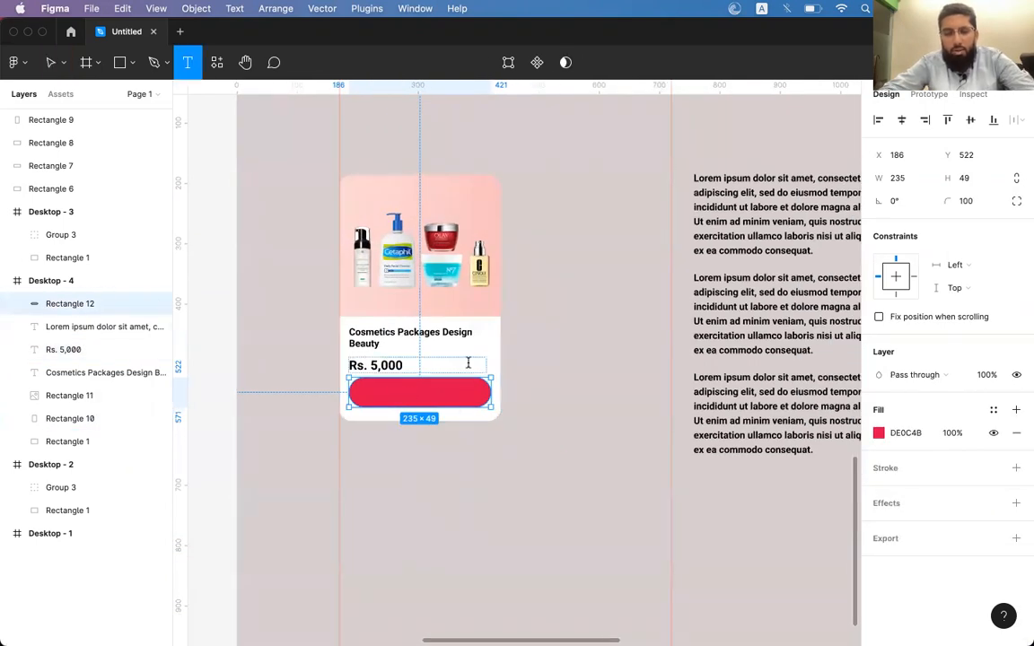
{"action": "left_click", "coordinate": [414, 393]}
{"action": "type", "text": "Add to Cart"}
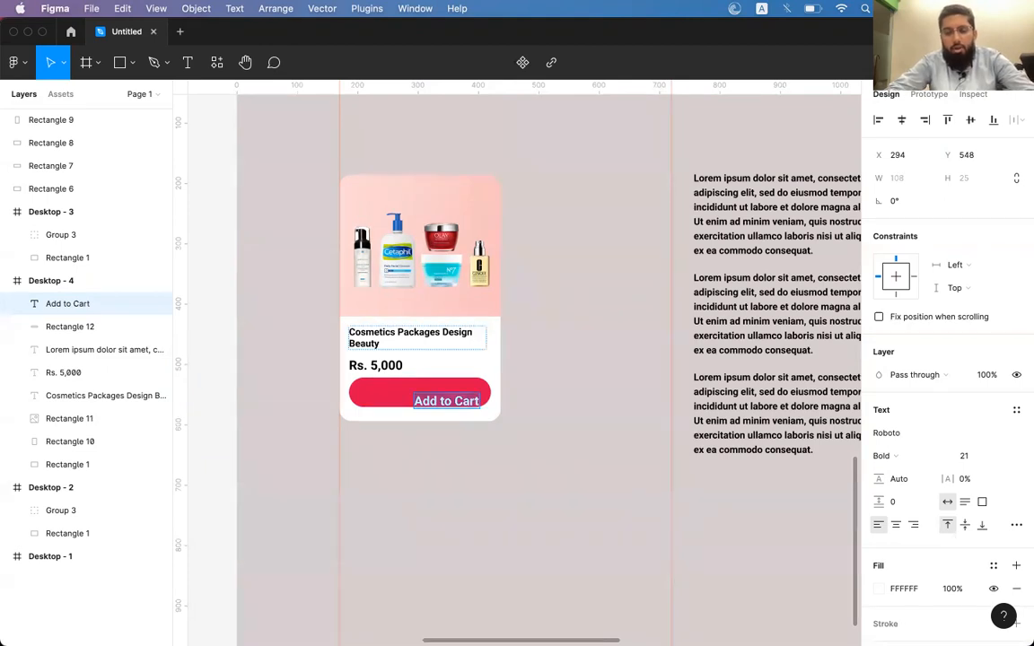
{"action": "key", "text": "Escape"}
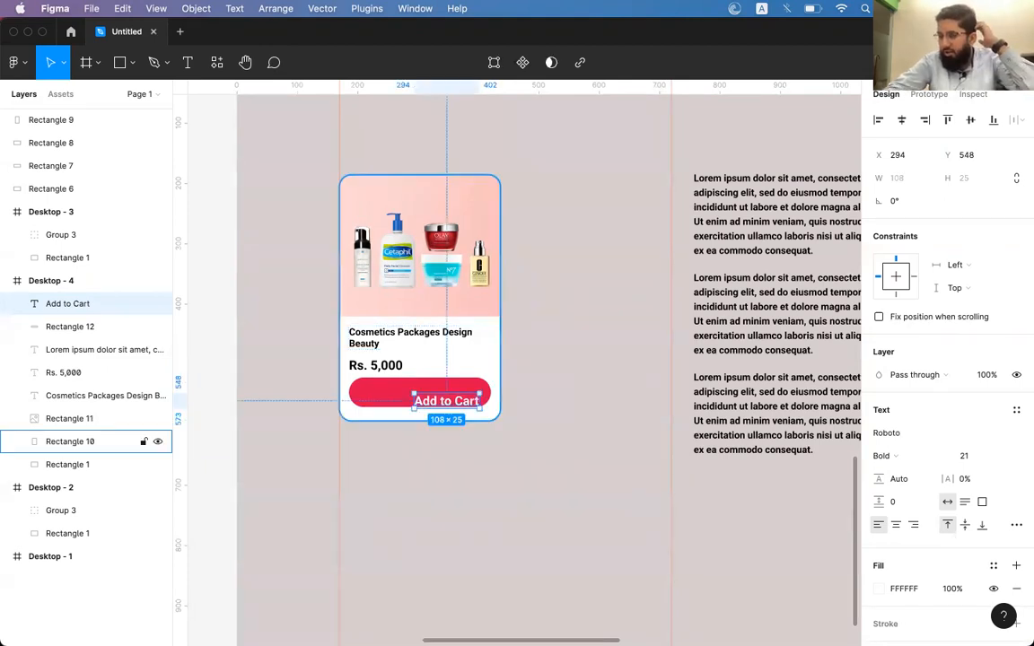
Step: Centre the "Add to Cart" label horizontally and vertically on the crimson button
{"action": "left_click", "coordinate": [382, 393], "text": "shift"}
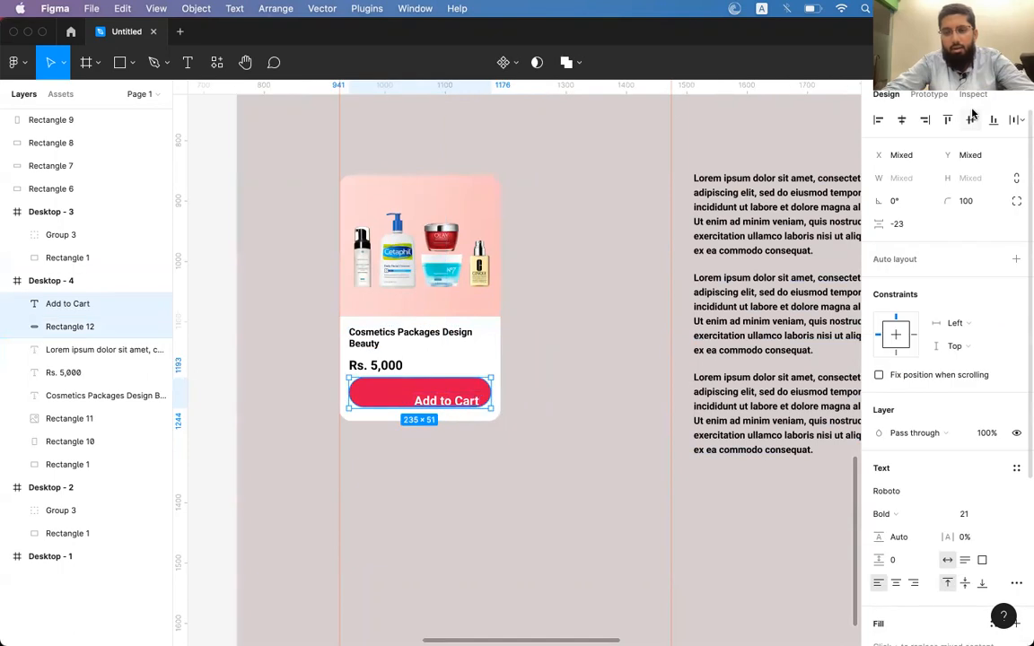
{"action": "left_click", "coordinate": [903, 124]}
{"action": "left_click", "coordinate": [970, 119]}
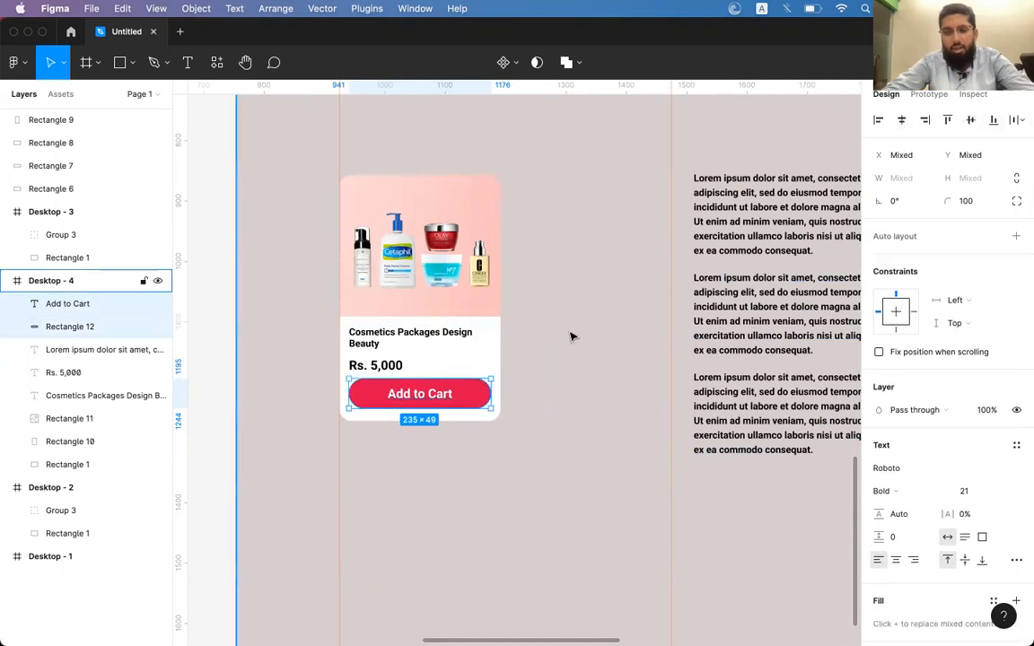
{"action": "key", "text": "Escape"}
Step: Try replacing the left-aligned button label with "Buy NOW" and shorten it to "Bu" to demonstrate how it shifts off-centre
{"action": "left_click", "coordinate": [439, 395]}
{"action": "scroll", "coordinate": [439, 395], "scroll_direction": "up", "scroll_amount": 5}
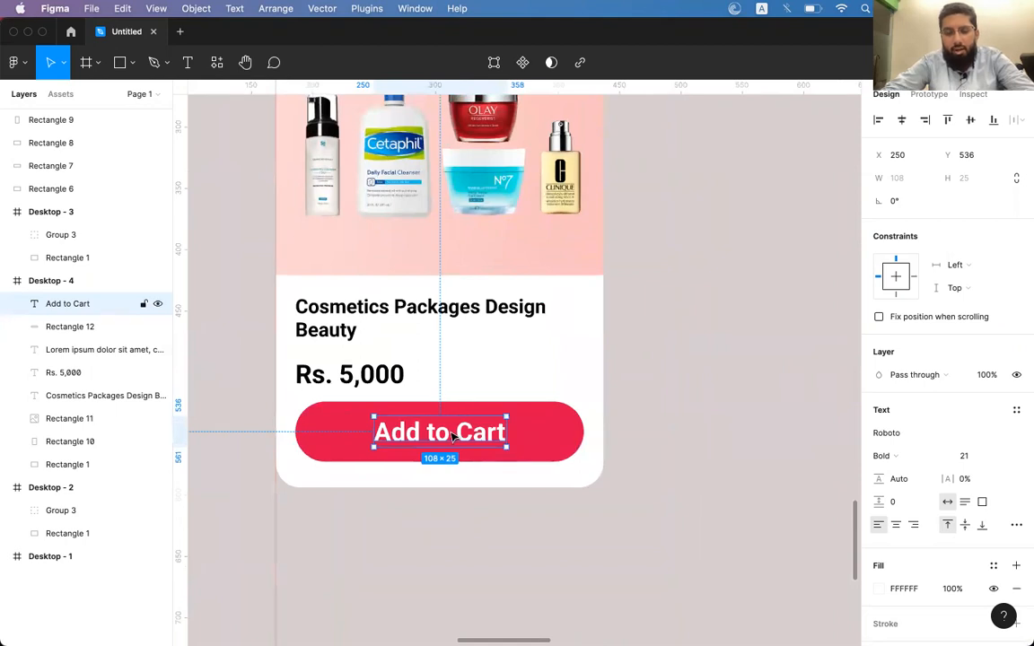
{"action": "double_click", "coordinate": [446, 434]}
{"action": "key", "text": "shift+0"}
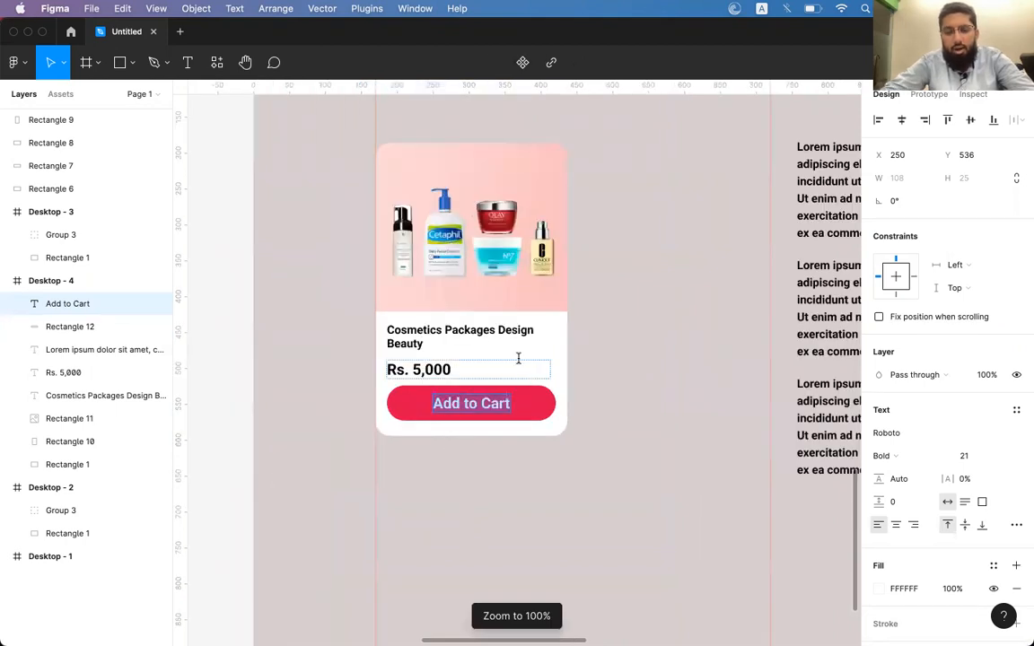
{"action": "type", "text": "Buy"}
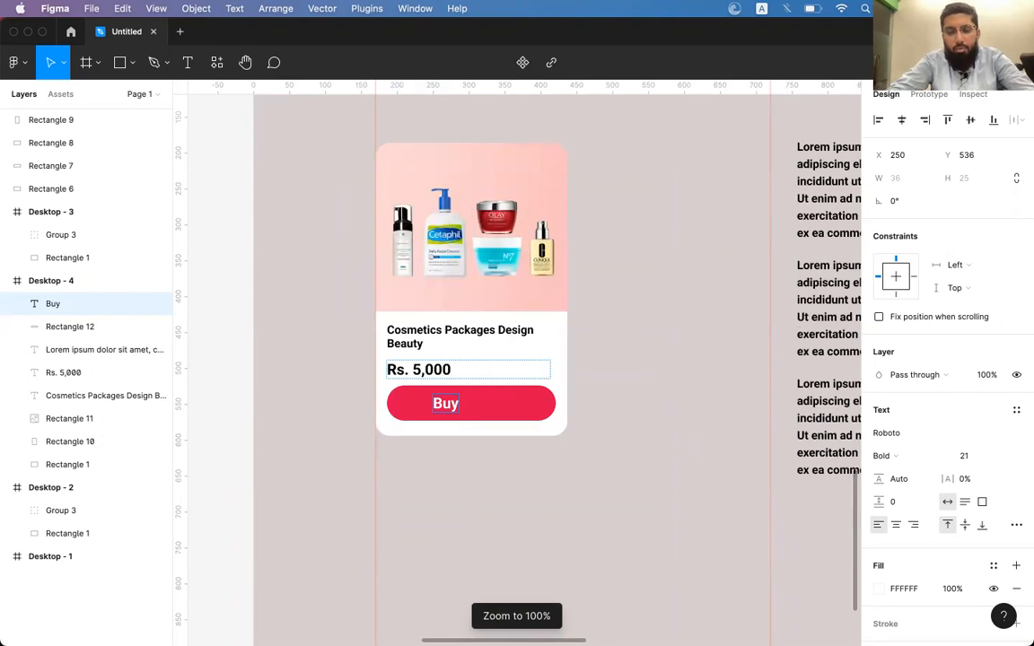
{"action": "type", "text": "No"}
{"action": "key", "text": "BackSpace"}
{"action": "key", "text": "BackSpace"}
{"action": "type", "text": "NO"}
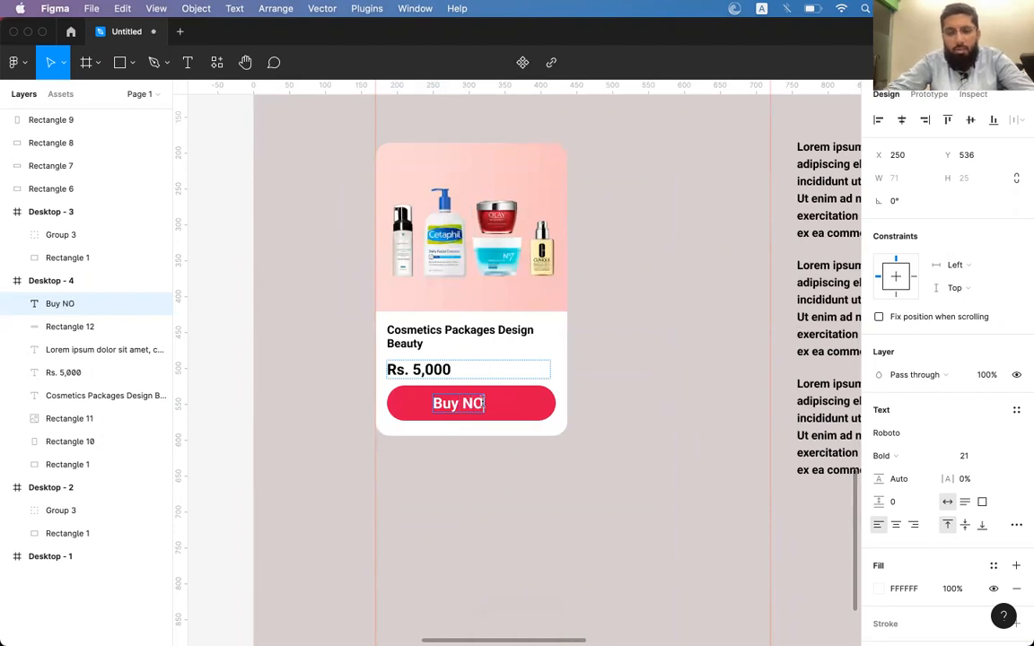
{"action": "type", "text": "W"}
{"action": "key", "text": "BackSpace"}
{"action": "key", "text": "BackSpace"}
{"action": "key", "text": "BackSpace"}
{"action": "key", "text": "BackSpace"}
{"action": "key", "text": "BackSpace"}
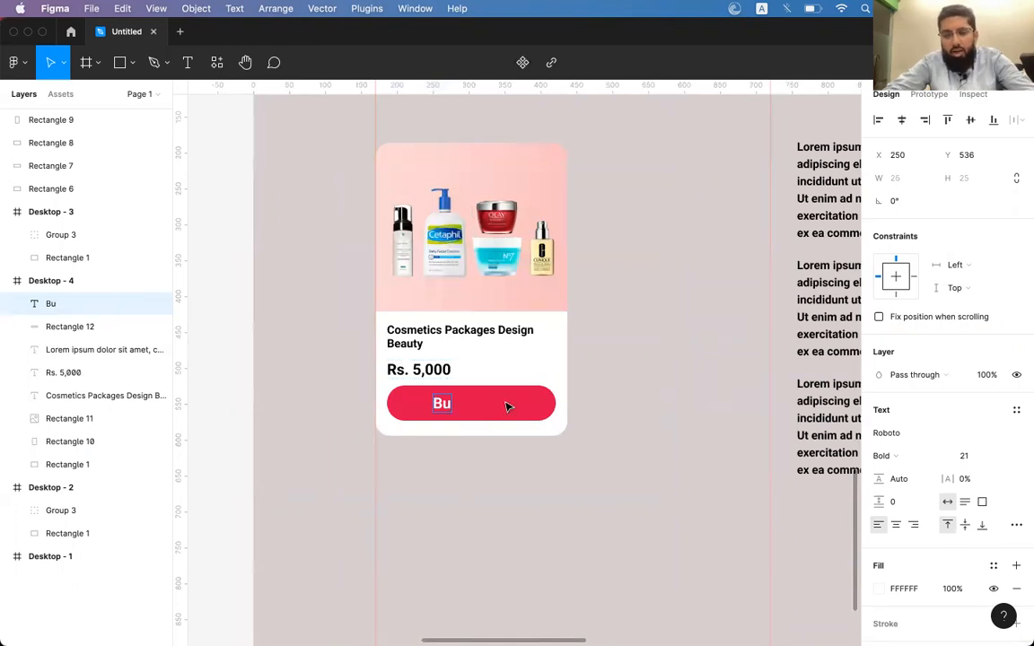
{"action": "key", "text": "Escape"}
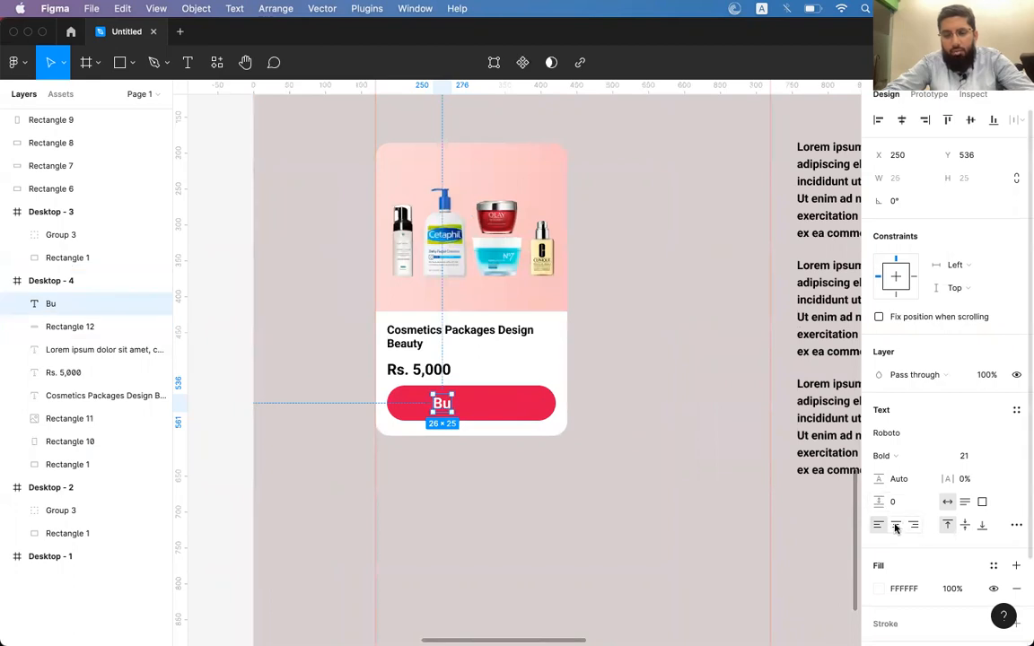
Step: Undo the label text edits to restore "Add to Cart" and leave text editing
{"action": "key", "text": "super+z"}
{"action": "key", "text": "super+z"}
{"action": "key", "text": "super+z"}
{"action": "key", "text": "super+z"}
{"action": "key", "text": "super+z"}
{"action": "key", "text": "super+z"}
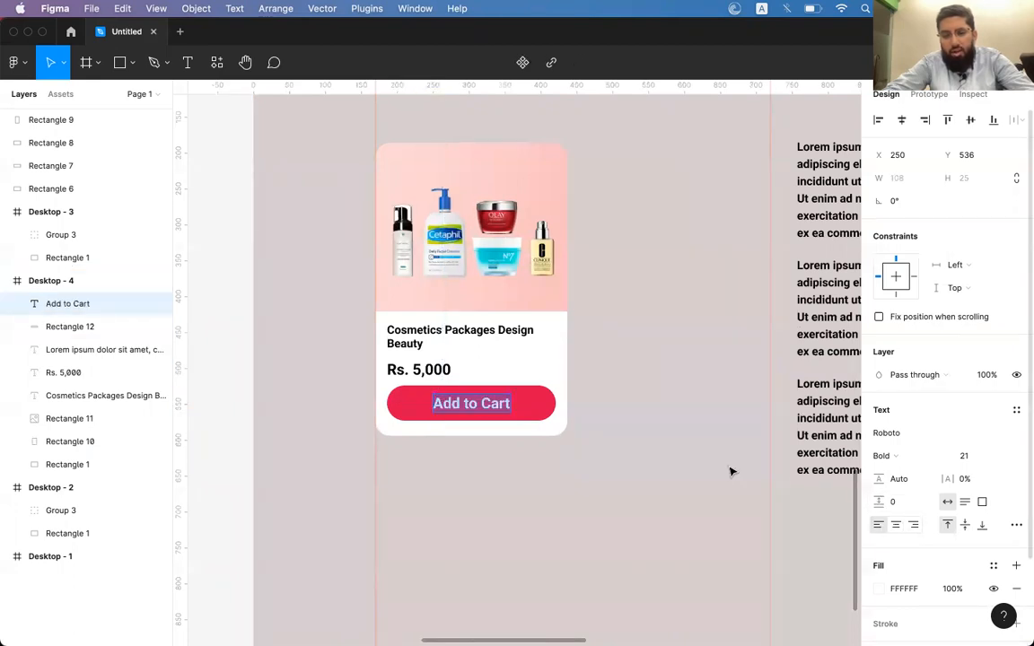
{"action": "key", "text": "Escape"}
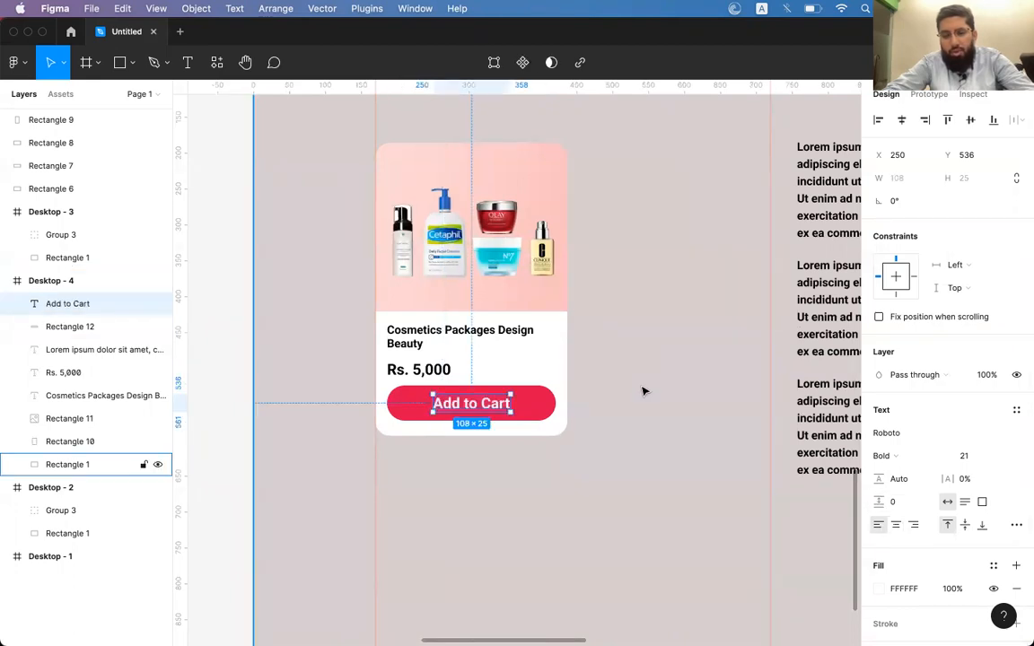
Step: Set the button label's text alignment to centre and replace its text with "Buy Now"
{"action": "left_click", "coordinate": [896, 527]}
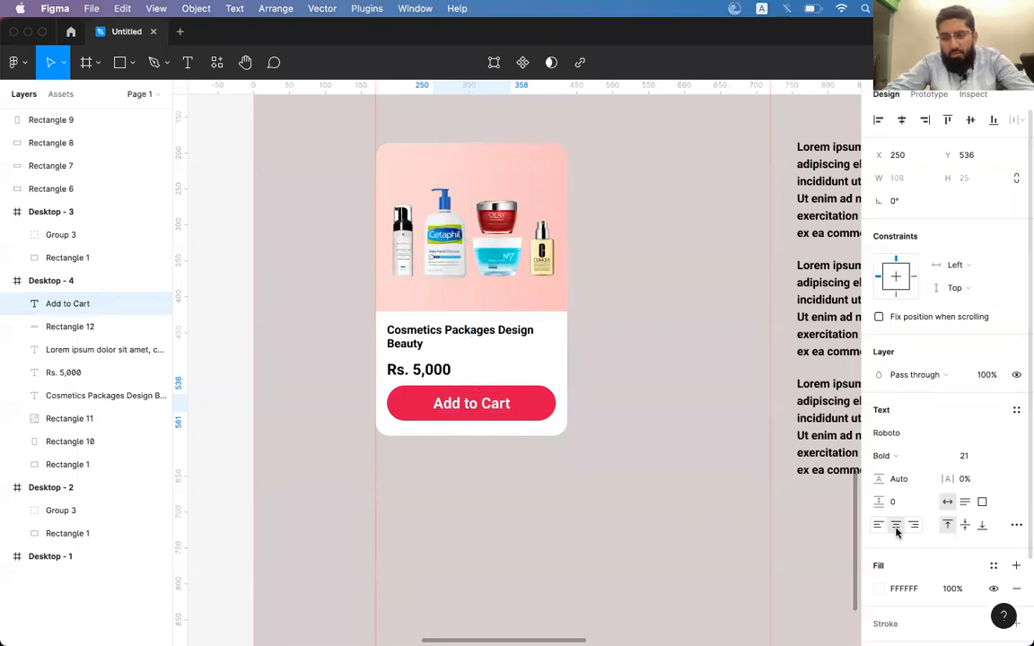
{"action": "double_click", "coordinate": [489, 409]}
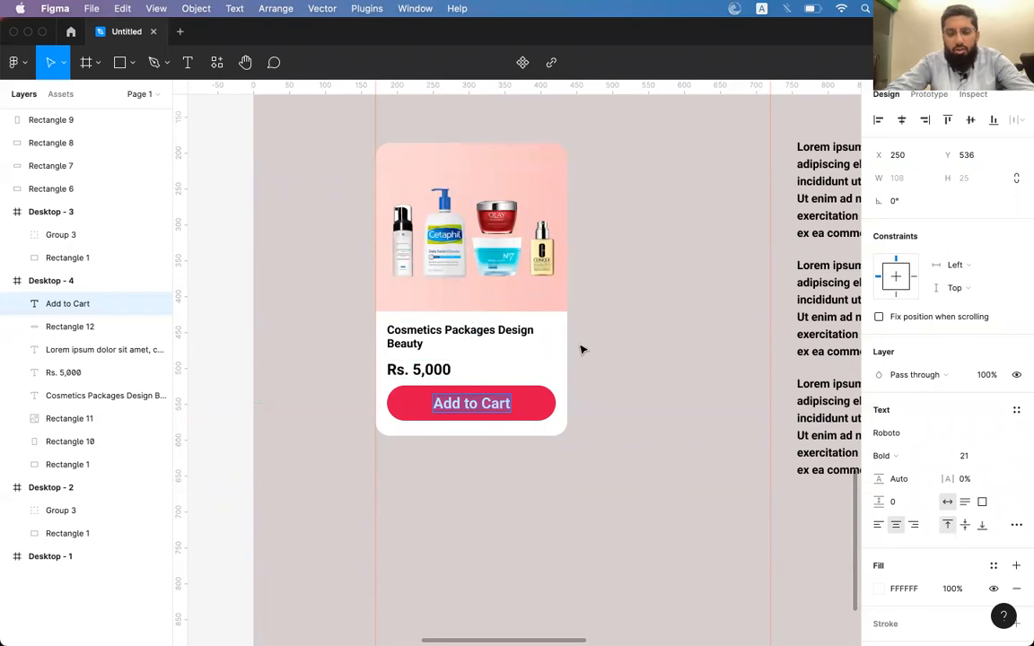
{"action": "type", "text": "Buy Now"}
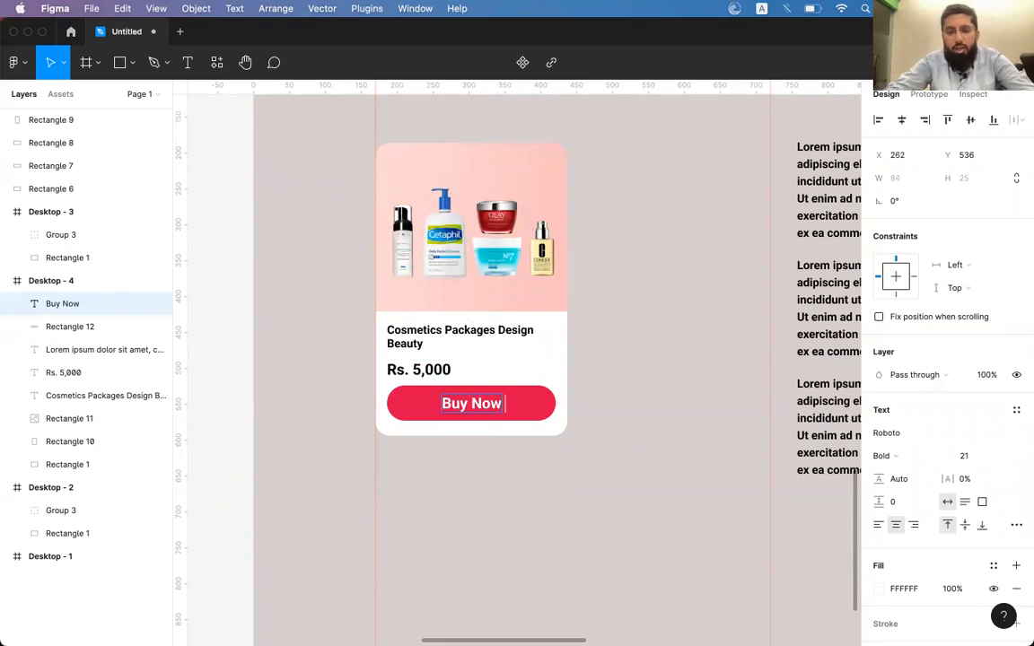
Step: Append filler characters to the centred button label and delete back to "Buy Nowasdl" to demonstrate growth from the centre
{"action": "type", "text": "asdlkaj dkajsd kalskdj asd jasd"}
{"action": "key", "text": "BackSpace"}
{"action": "key", "text": "BackSpace"}
{"action": "key", "text": "BackSpace"}
{"action": "key", "text": "BackSpace"}
{"action": "key", "text": "BackSpace"}
{"action": "key", "text": "BackSpace"}
{"action": "key", "text": "BackSpace"}
{"action": "key", "text": "BackSpace"}
{"action": "key", "text": "BackSpace"}
{"action": "key", "text": "BackSpace"}
{"action": "key", "text": "BackSpace"}
{"action": "key", "text": "BackSpace"}
{"action": "key", "text": "BackSpace"}
{"action": "key", "text": "BackSpace"}
{"action": "key", "text": "BackSpace"}
{"action": "key", "text": "BackSpace"}
{"action": "key", "text": "BackSpace"}
{"action": "key", "text": "BackSpace"}
{"action": "key", "text": "BackSpace"}
{"action": "key", "text": "BackSpace"}
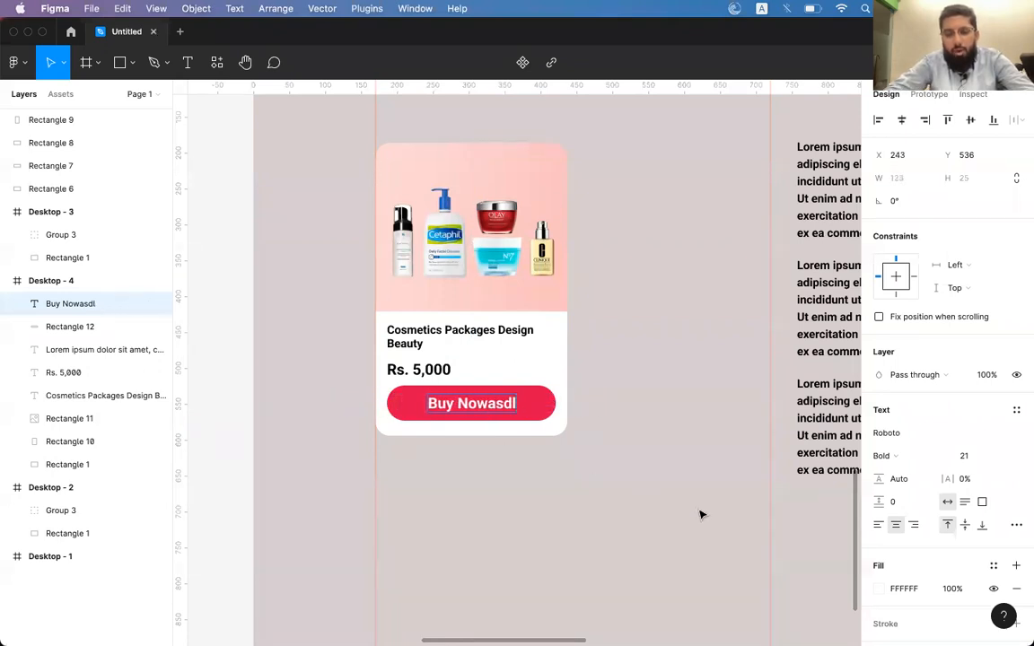
Step: Try left alignment on the button label with a long run of filler text appended, and undo the added text
{"action": "left_click", "coordinate": [877, 524]}
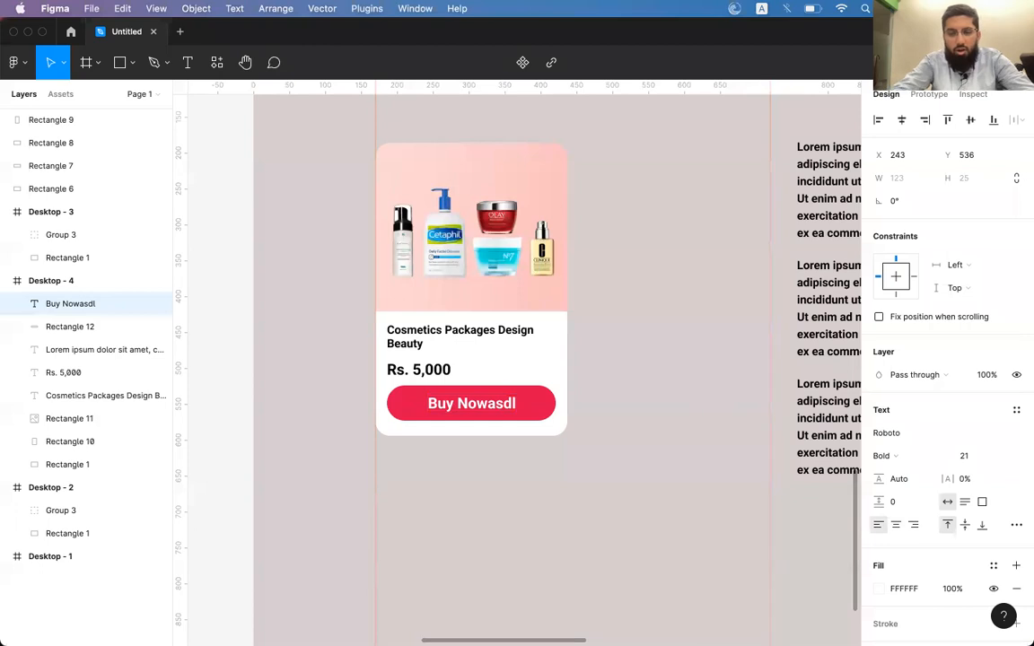
{"action": "type", "text": "akdas dlaksjd laksjd laksjd lkasjd laksjd akjkasd"}
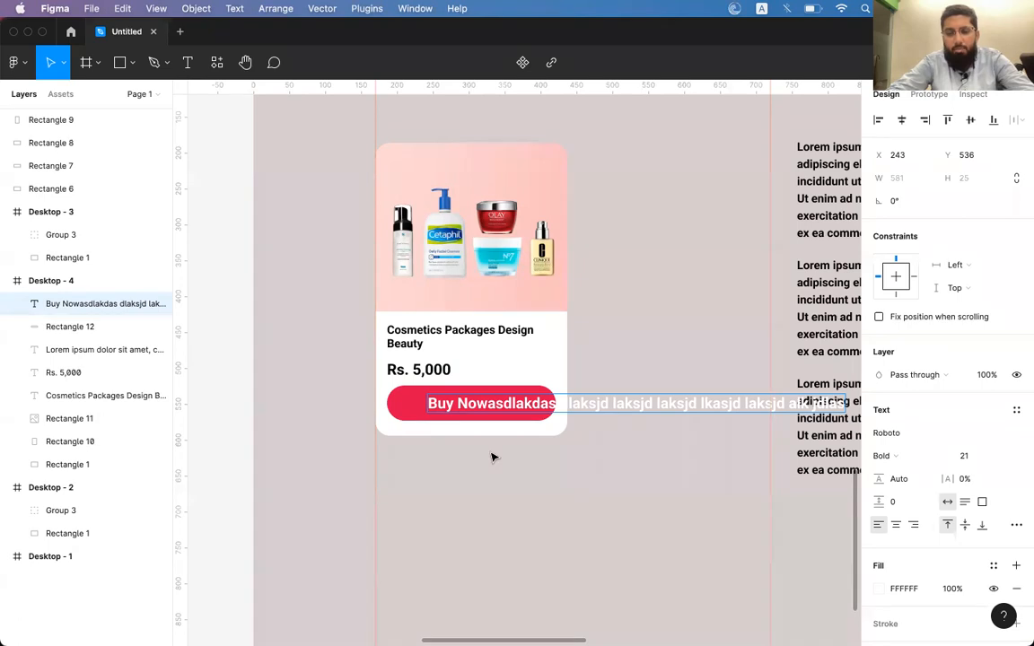
{"action": "key", "text": "super+z"}
{"action": "key", "text": "super+shift+z"}
{"action": "key", "text": "super+z"}
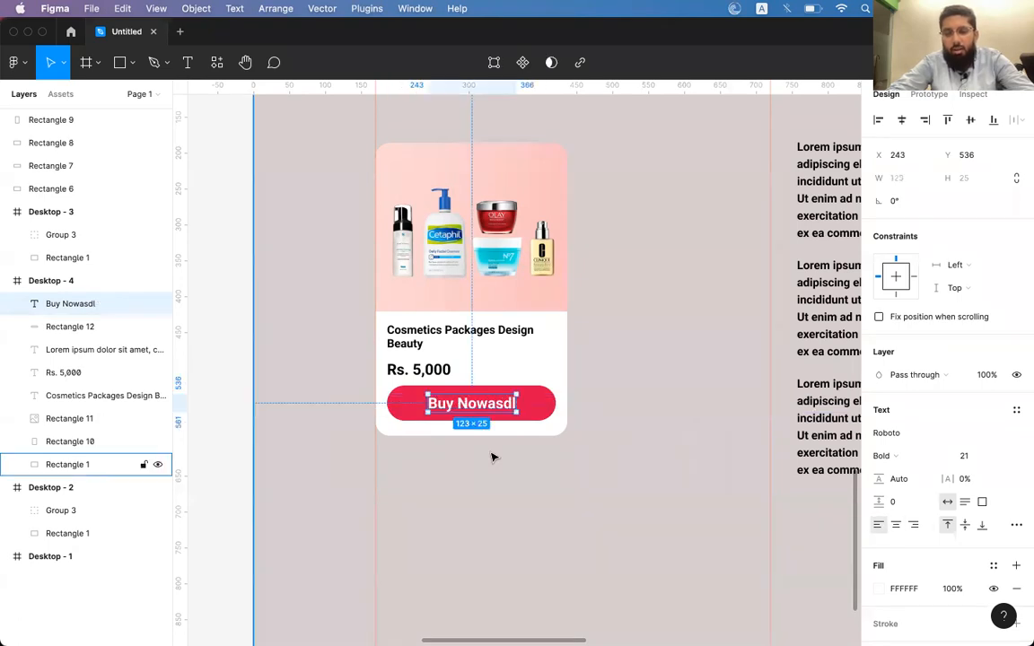
Step: Set the button label's text alignment back to centre and replace its text with "Buy Now"
{"action": "left_click", "coordinate": [896, 524]}
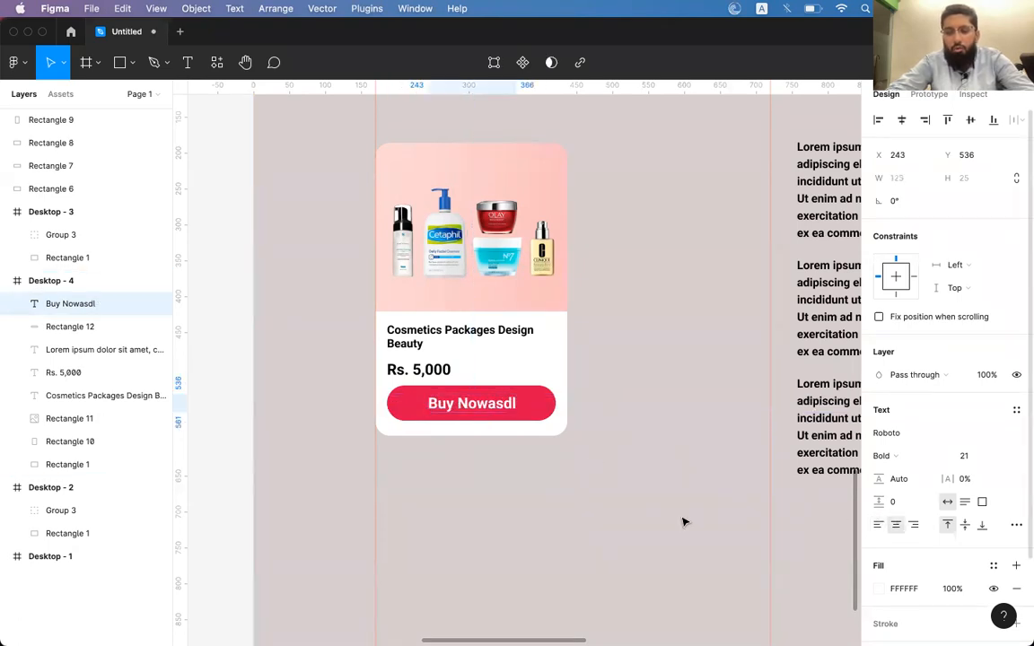
{"action": "double_click", "coordinate": [492, 401]}
{"action": "type", "text": "Buy Now"}
{"action": "key", "text": "Escape"}
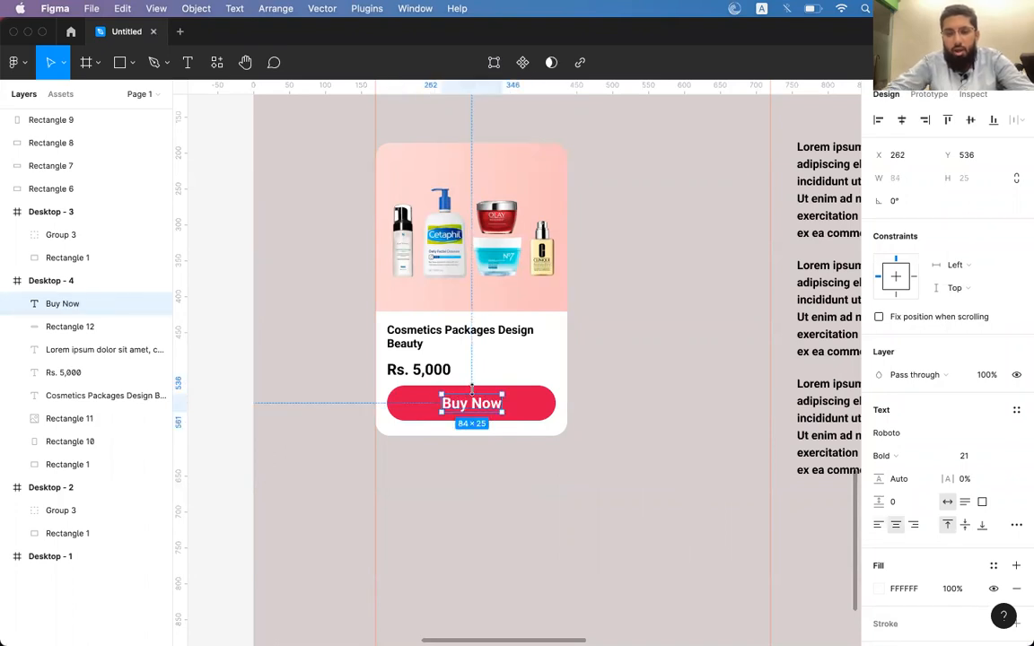
Step: Select the button rectangle together with its "Buy Now" label and nudge both down 2 px, putting the rectangle at Y 526
{"action": "left_click", "coordinate": [520, 411]}
{"action": "left_click", "coordinate": [471, 403], "text": "shift"}
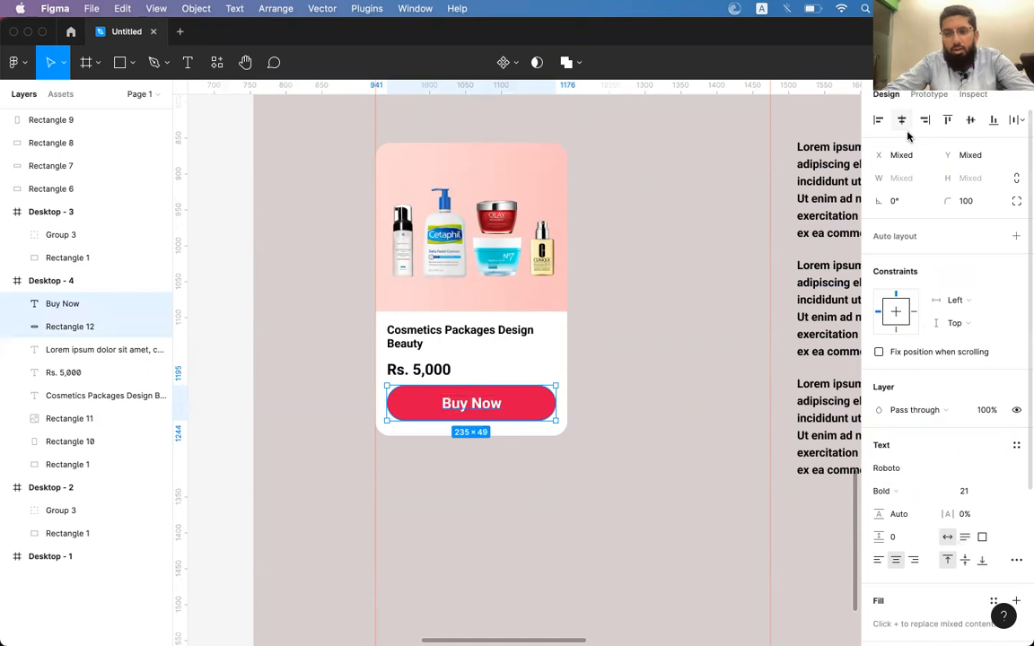
{"action": "left_click", "coordinate": [655, 320]}
{"action": "left_click", "coordinate": [496, 400]}
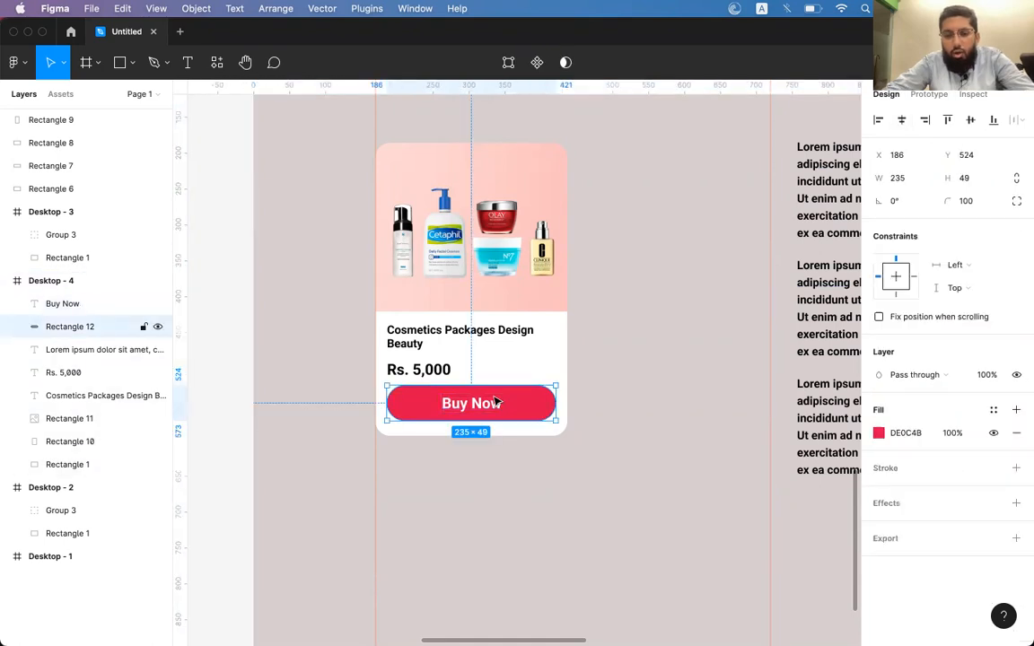
{"action": "left_click", "coordinate": [486, 411], "text": "shift"}
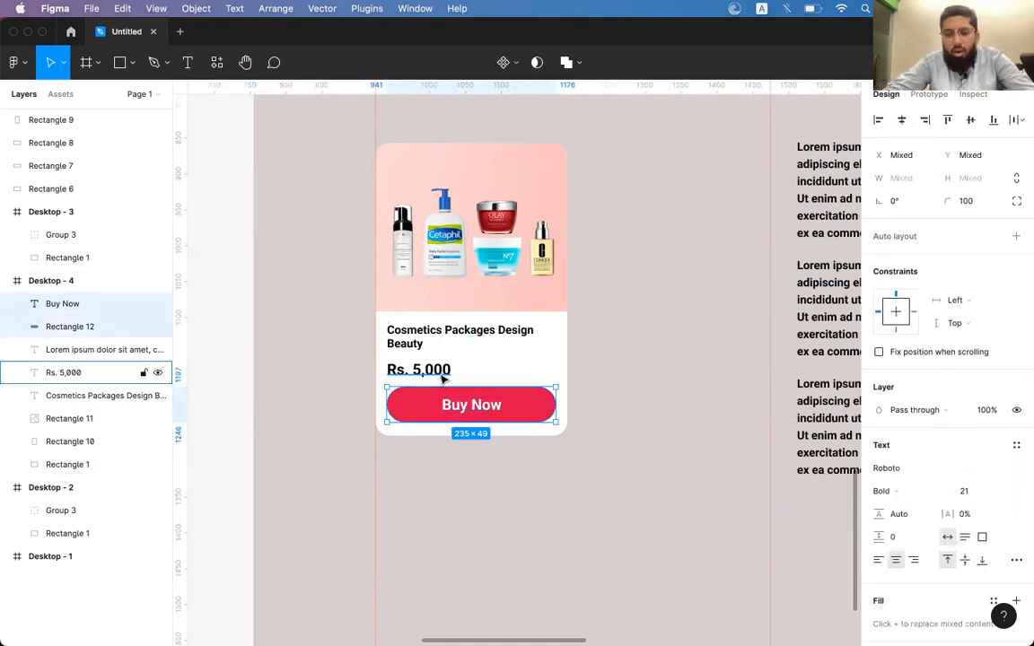
Step: Recolour the "Rs. 5,000" price text to DE0C4B by sampling the button's crimson fill with the eyedropper
{"action": "left_click", "coordinate": [449, 375]}
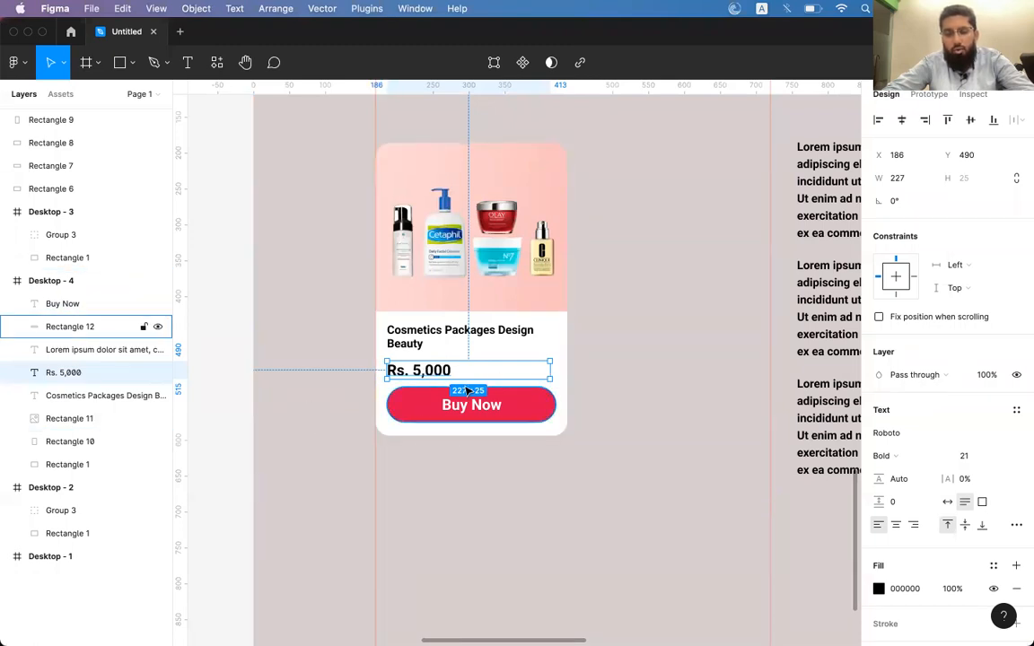
{"action": "left_click", "coordinate": [508, 417]}
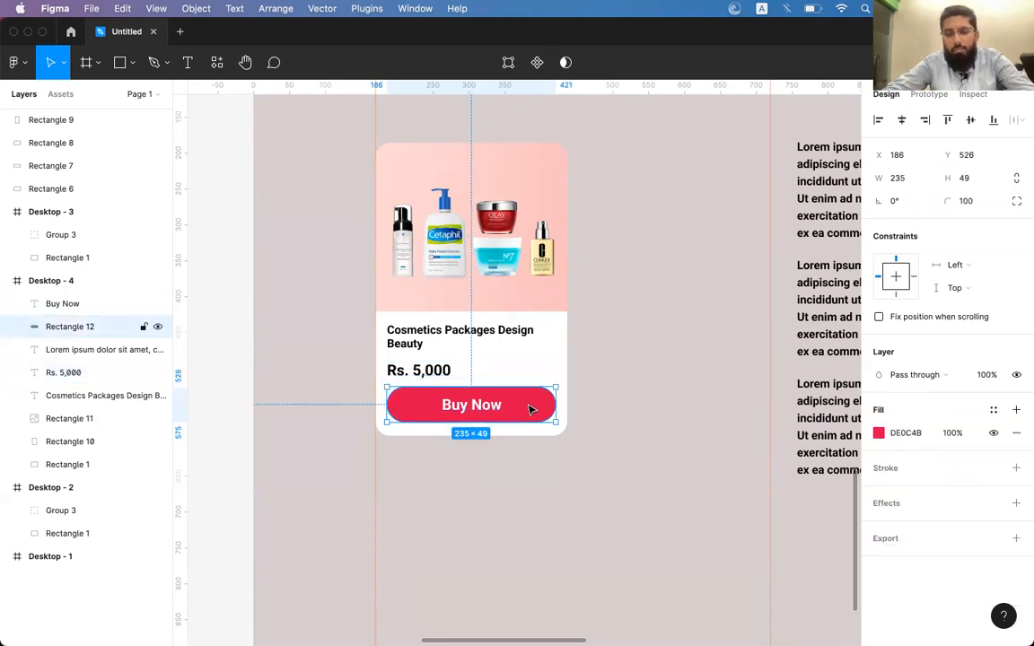
{"action": "left_click", "coordinate": [430, 377]}
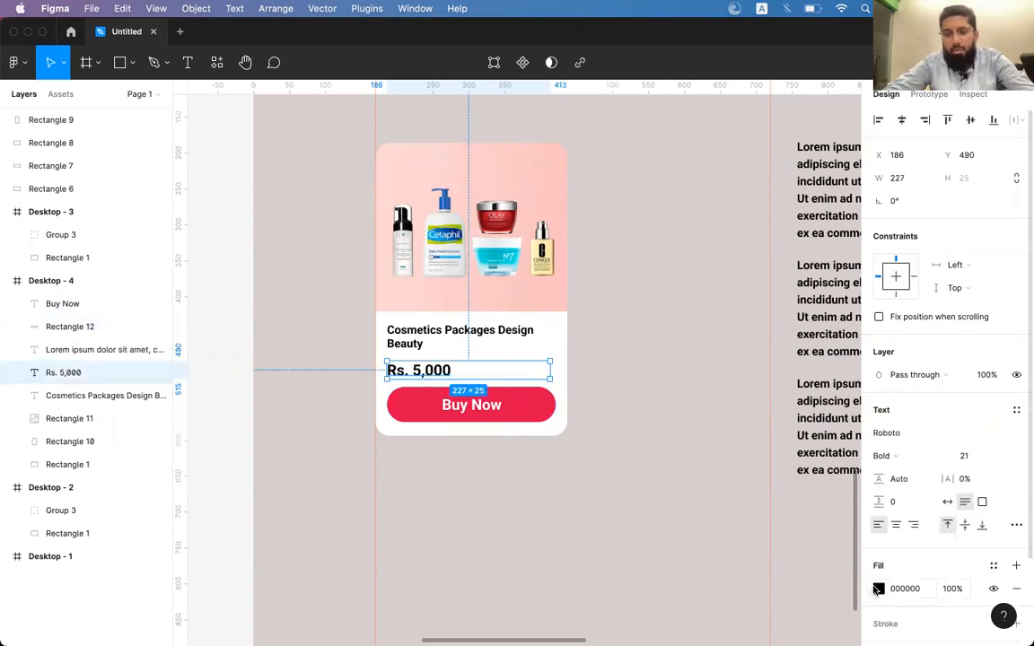
{"action": "left_click", "coordinate": [878, 589]}
{"action": "left_click", "coordinate": [542, 408]}
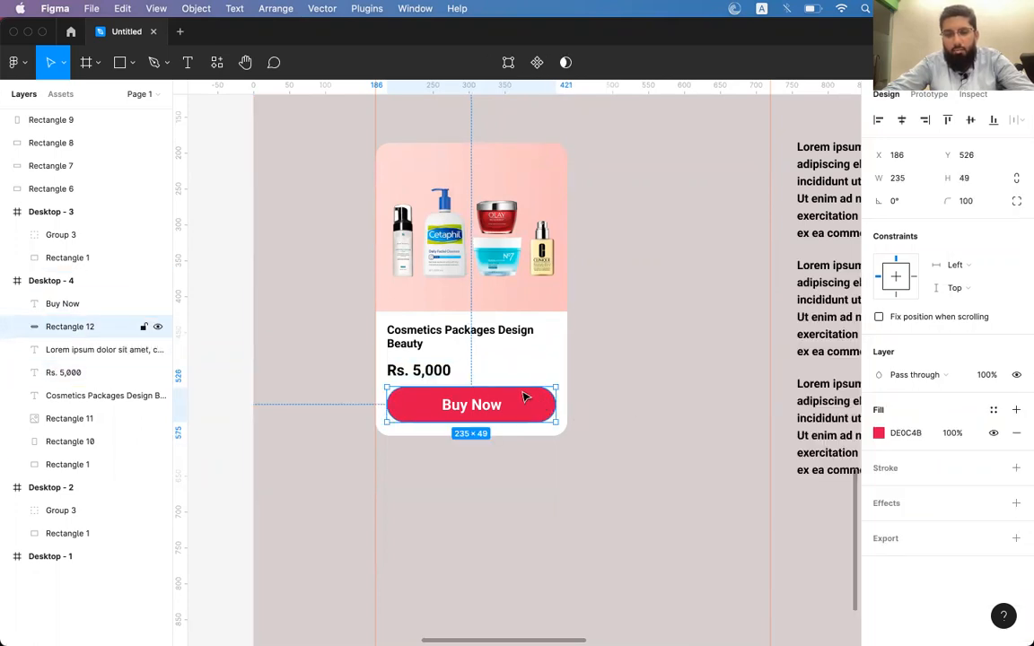
{"action": "left_click", "coordinate": [448, 376]}
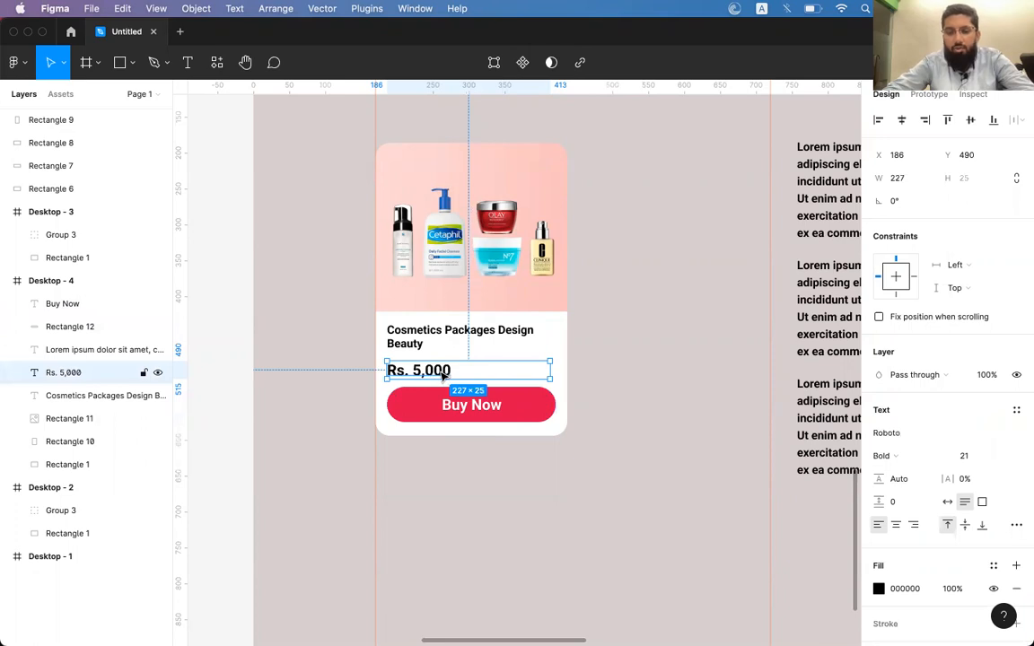
{"action": "left_click", "coordinate": [878, 589]}
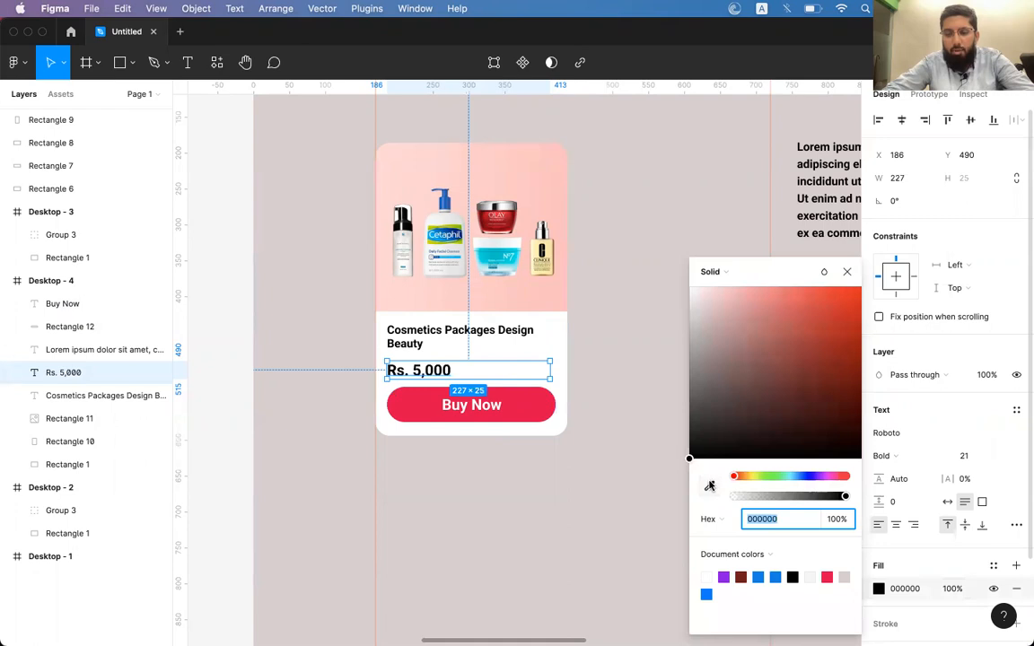
{"action": "left_click", "coordinate": [709, 486]}
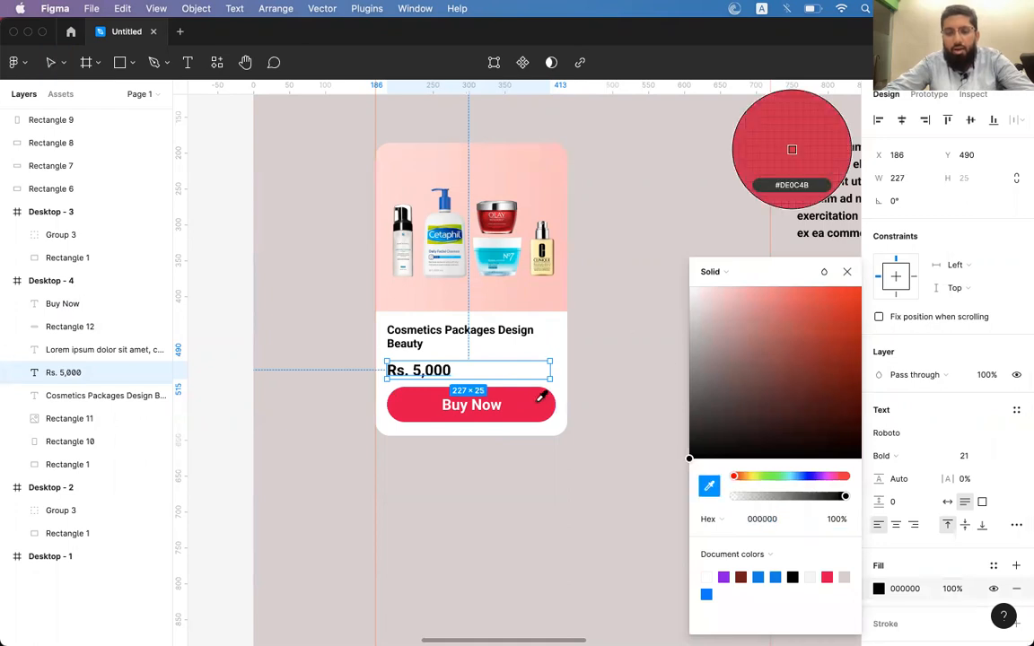
{"action": "left_click", "coordinate": [540, 400]}
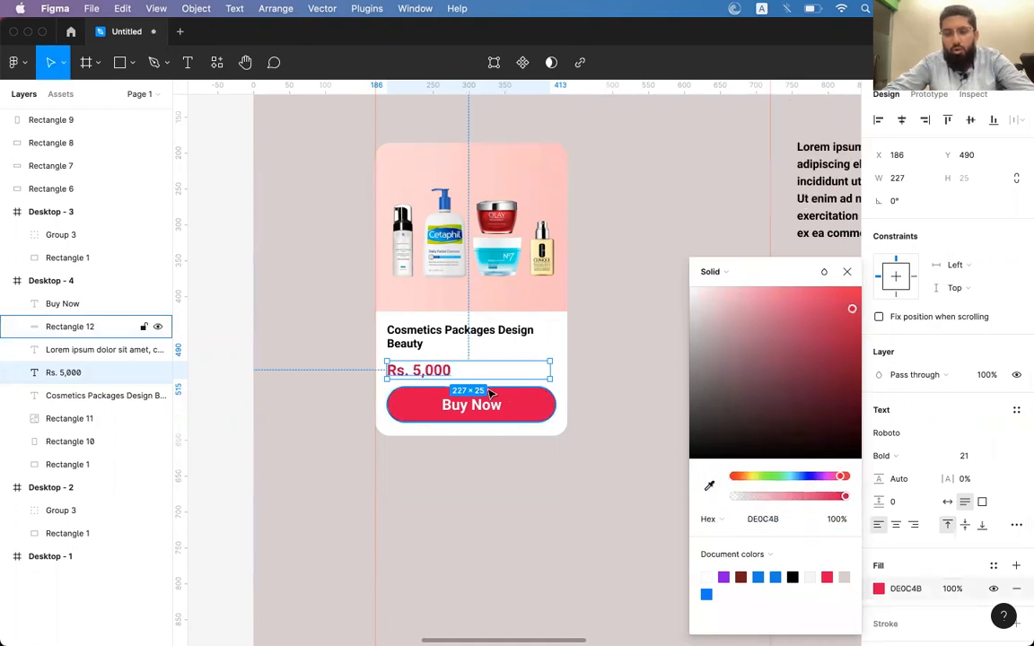
{"action": "left_click", "coordinate": [847, 271]}
{"action": "left_click", "coordinate": [642, 323]}
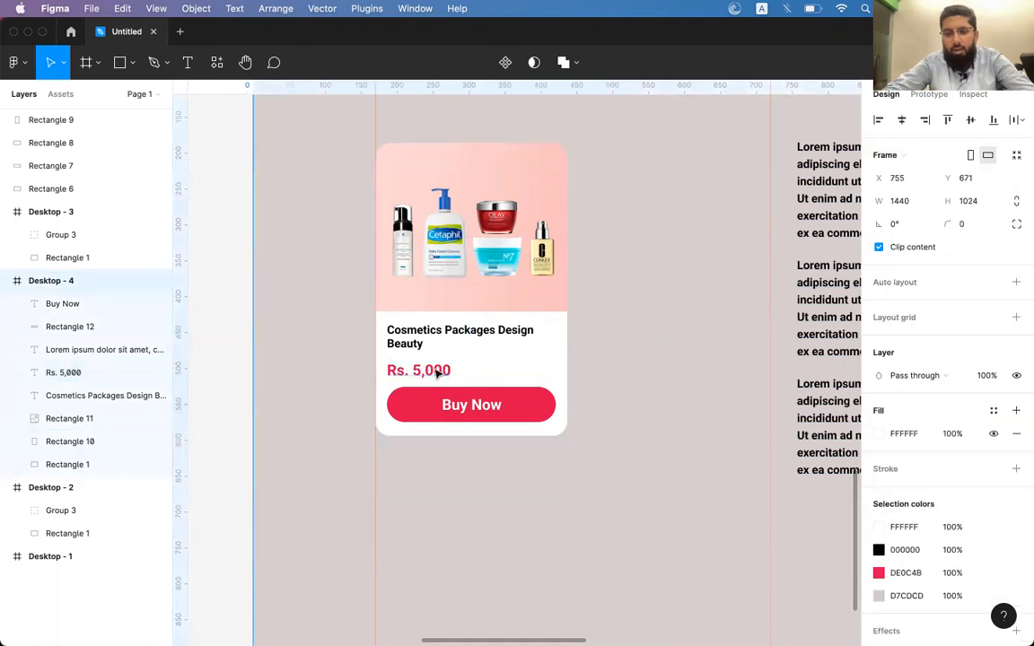
Step: Nudge the "Rs. 5,000" price text down 3 px to Y 493
{"action": "left_click", "coordinate": [437, 373]}
{"action": "left_click", "coordinate": [543, 413]}
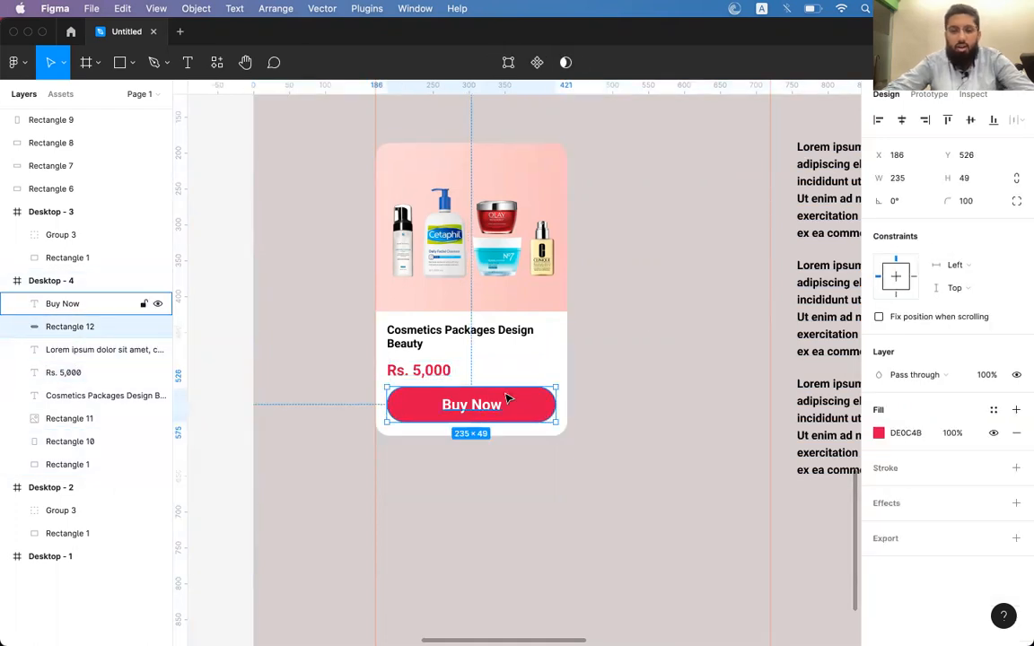
{"action": "left_click", "coordinate": [430, 376]}
{"action": "key", "text": "Down"}
{"action": "key", "text": "Down"}
{"action": "key", "text": "Down"}
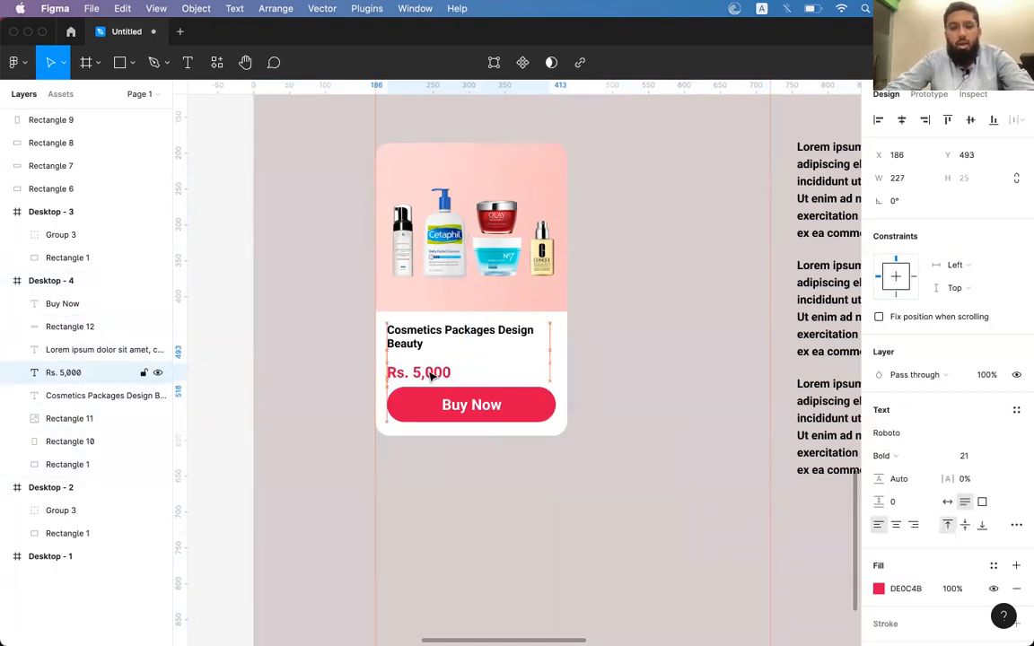
Step: Inspect the card's image, title, price and button label one by one, including the text alignment options
{"action": "left_click", "coordinate": [501, 405], "text": "shift"}
{"action": "left_click", "coordinate": [544, 409], "text": "shift"}
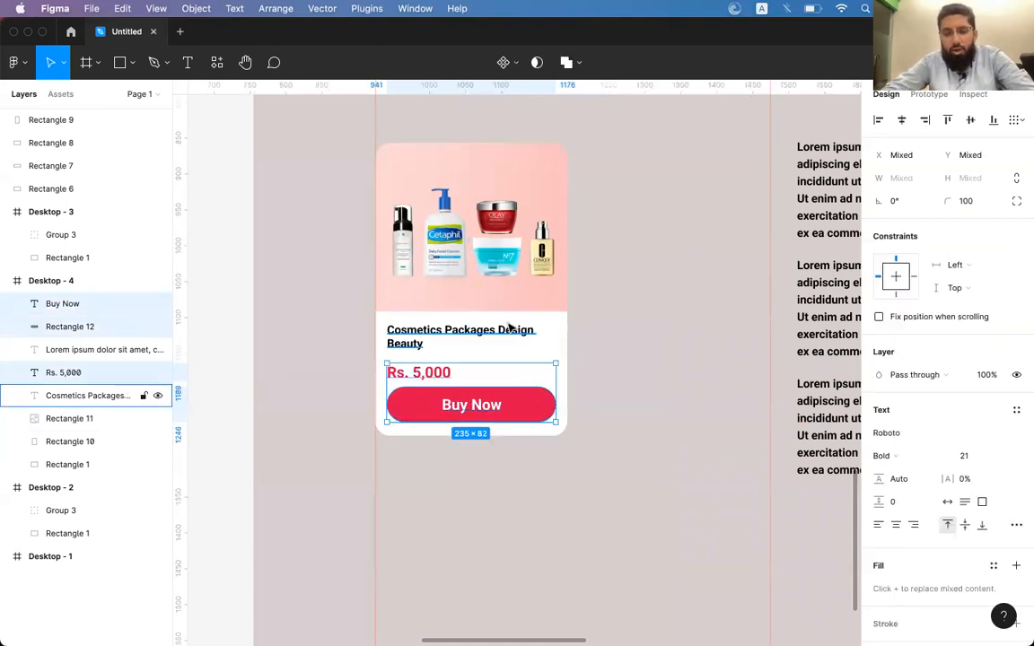
{"action": "left_click", "coordinate": [432, 320]}
{"action": "left_click", "coordinate": [462, 255]}
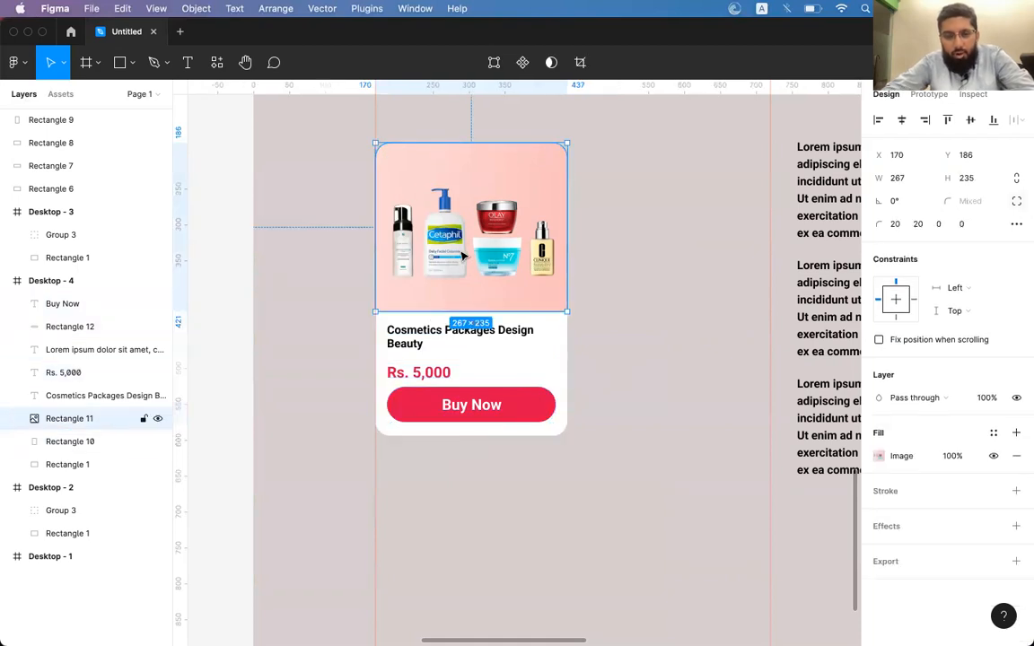
{"action": "left_click", "coordinate": [431, 340]}
{"action": "left_click", "coordinate": [639, 326]}
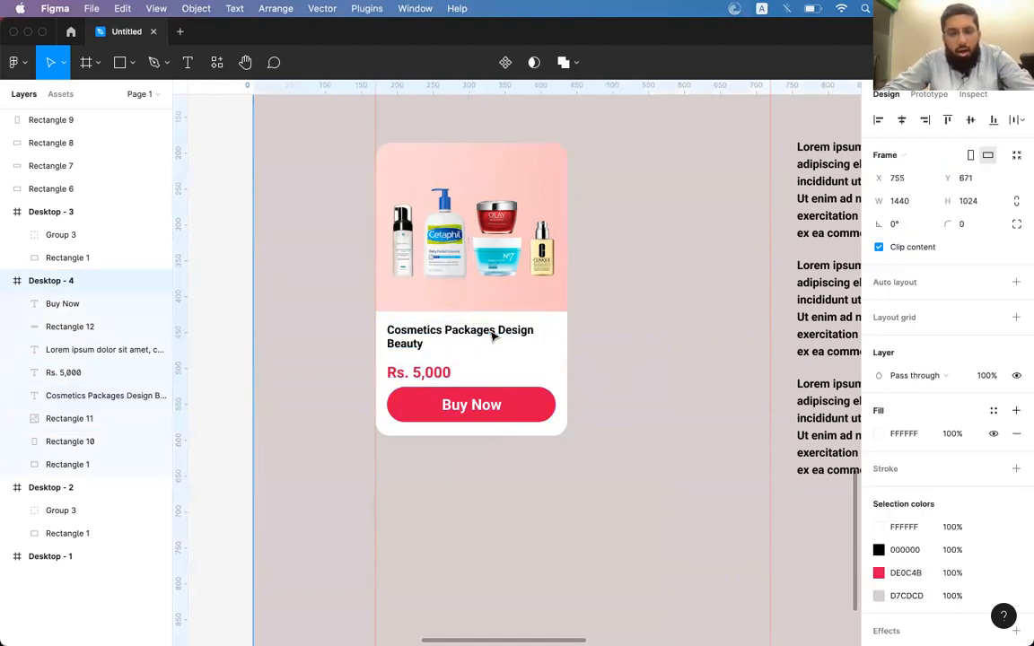
{"action": "left_click", "coordinate": [454, 337]}
{"action": "left_click", "coordinate": [419, 364]}
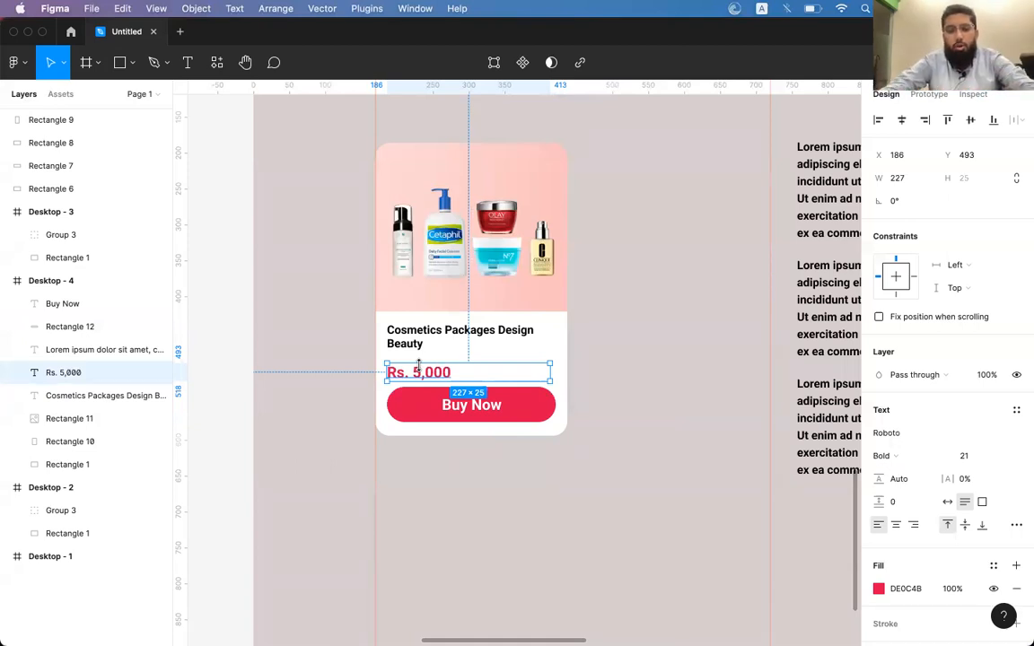
{"action": "scroll", "coordinate": [420, 368], "scroll_direction": "right", "scroll_amount": 5}
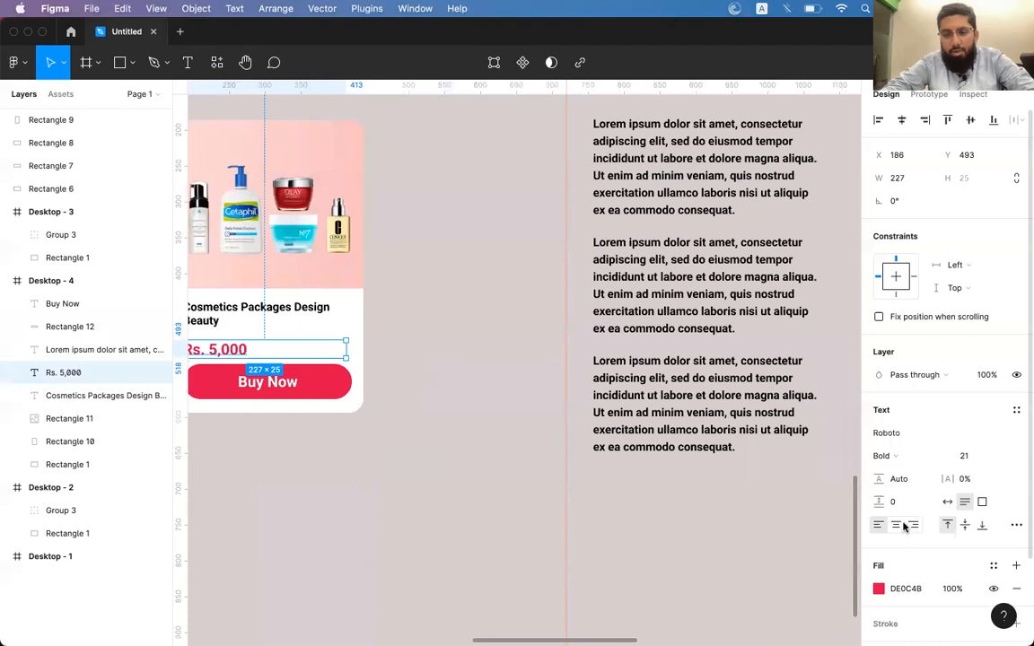
{"action": "left_click", "coordinate": [269, 381]}
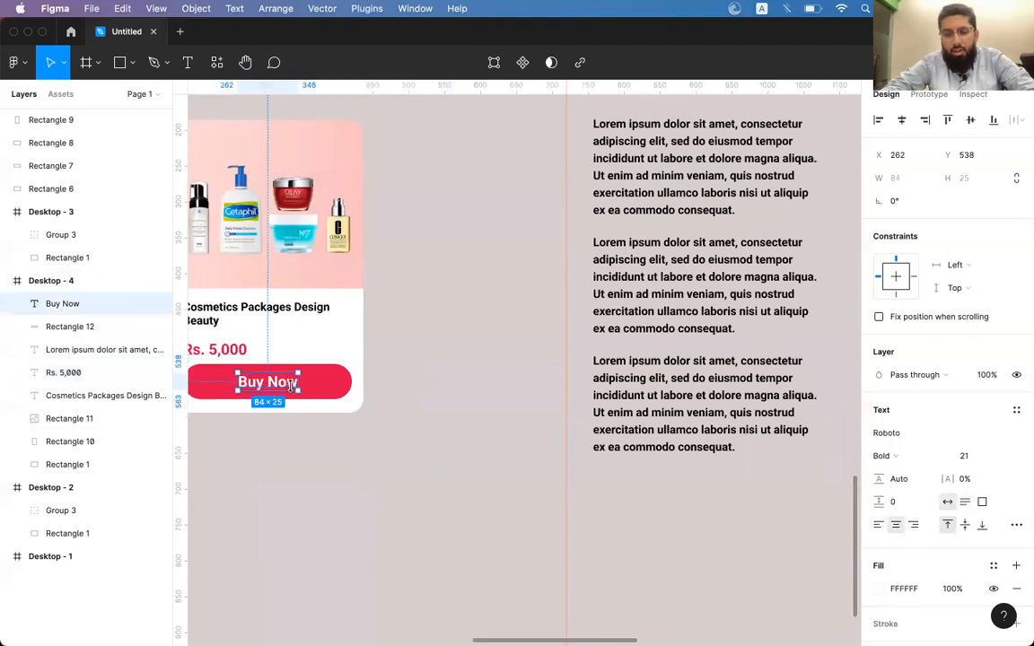
Step: Try duplicating the three-paragraph Lorem ipsum text block towards the card, and undo the duplicate
{"action": "left_click", "coordinate": [659, 277]}
{"action": "scroll", "coordinate": [729, 300], "scroll_direction": "right", "scroll_amount": 3}
{"action": "scroll", "coordinate": [729, 300], "scroll_direction": "up", "scroll_amount": 1}
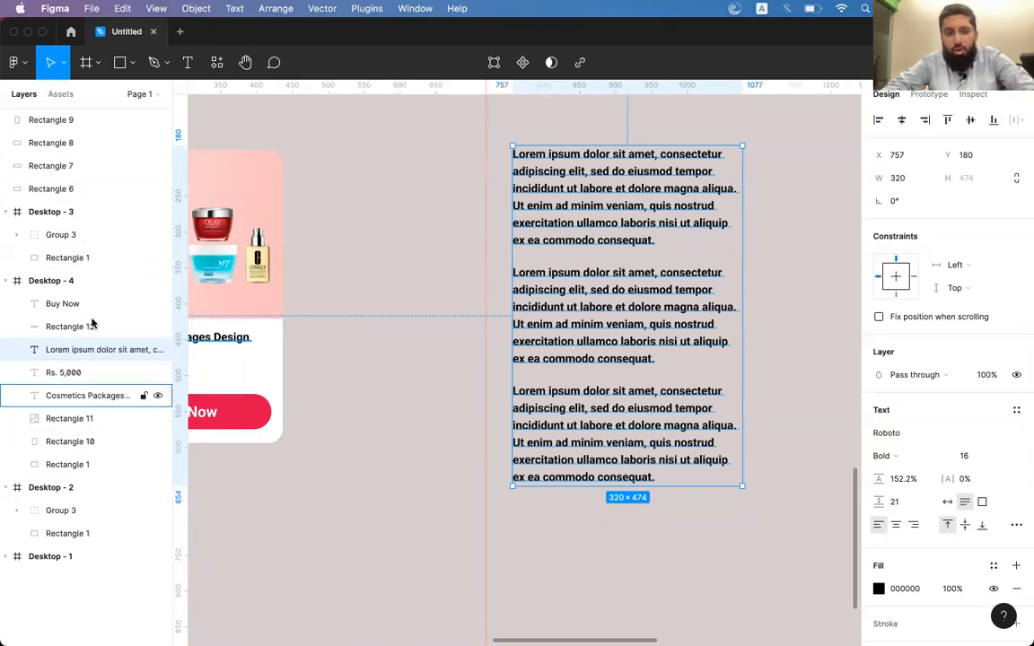
{"action": "left_click_drag", "start_coordinate": [600, 303], "coordinate": [404, 296]}
{"action": "left_click", "coordinate": [86, 371]}
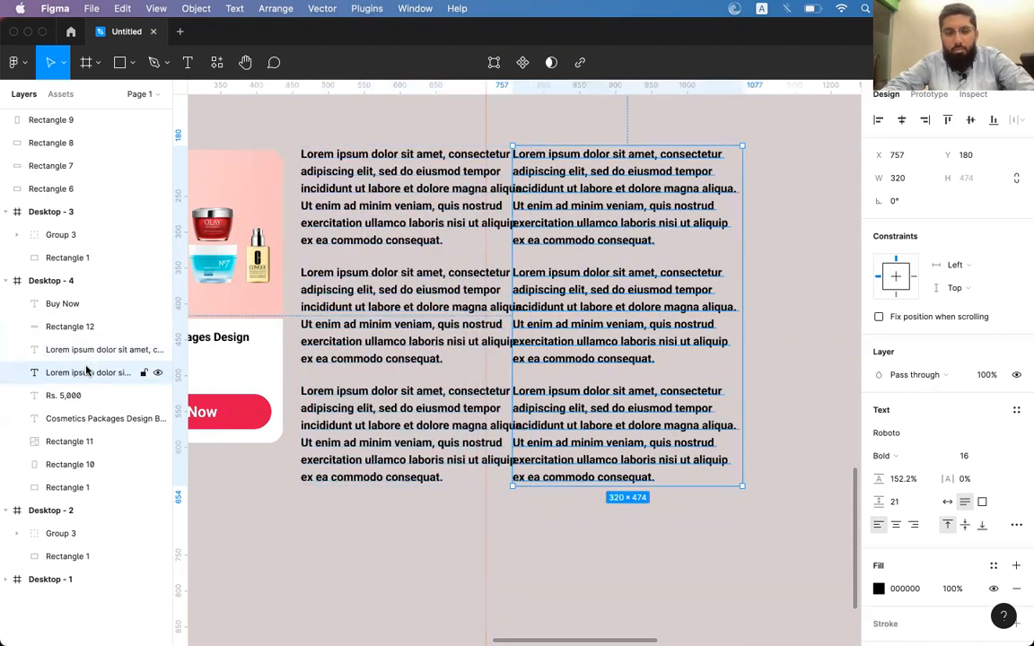
{"action": "left_click", "coordinate": [87, 354]}
{"action": "left_click", "coordinate": [88, 372]}
{"action": "left_click", "coordinate": [90, 349]}
{"action": "left_click", "coordinate": [91, 368]}
{"action": "left_click", "coordinate": [92, 356]}
{"action": "key", "text": "super+z"}
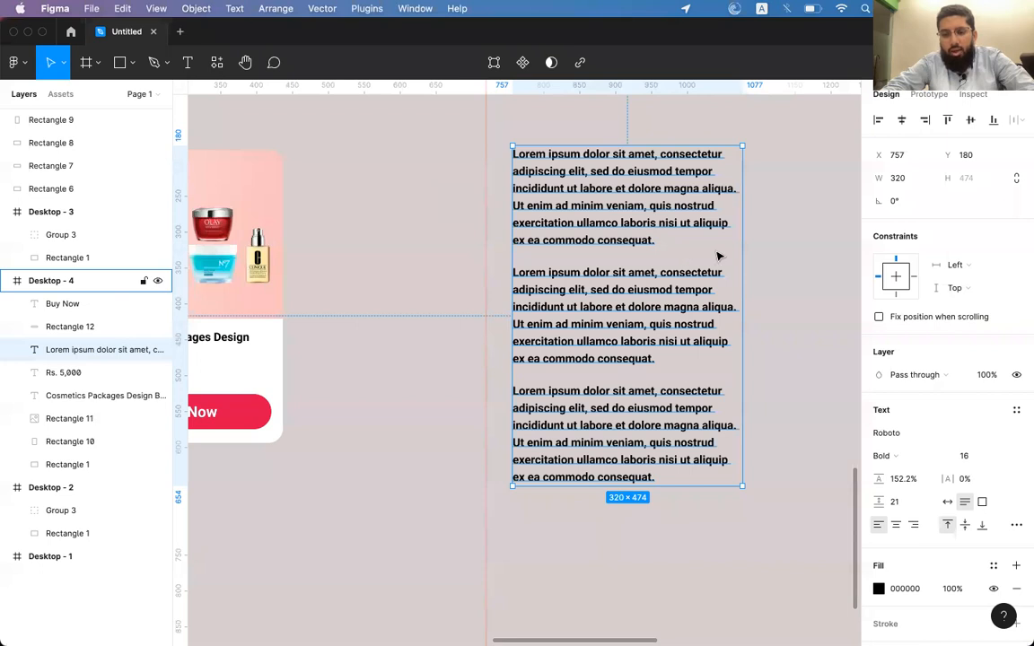
Step: Try the centre, left and right text alignments in turn on the Lorem ipsum text block
{"action": "left_click", "coordinate": [895, 525]}
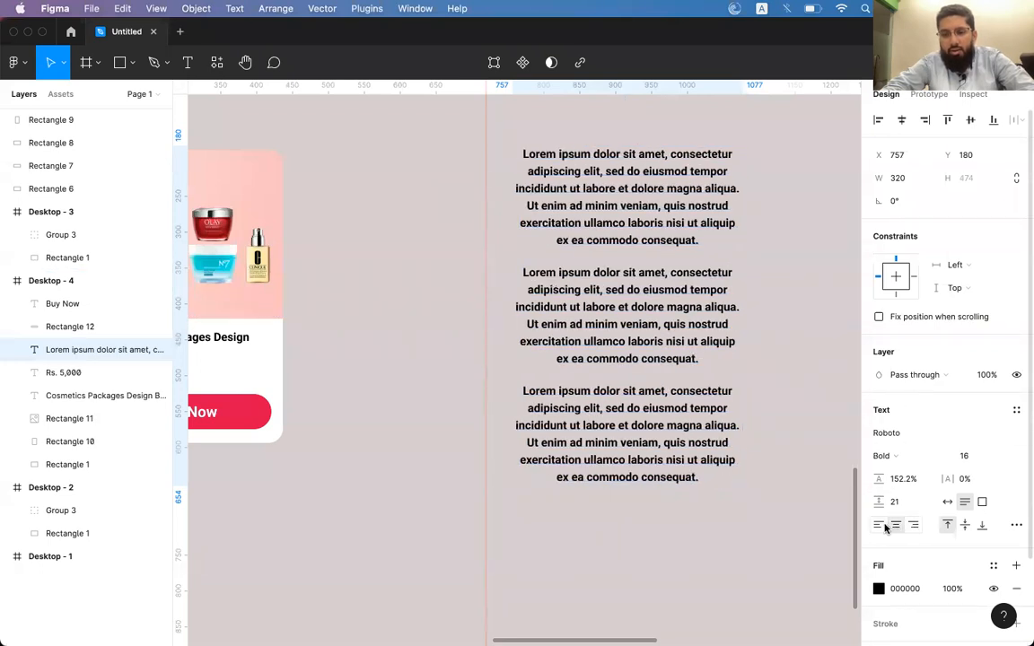
{"action": "left_click", "coordinate": [877, 528]}
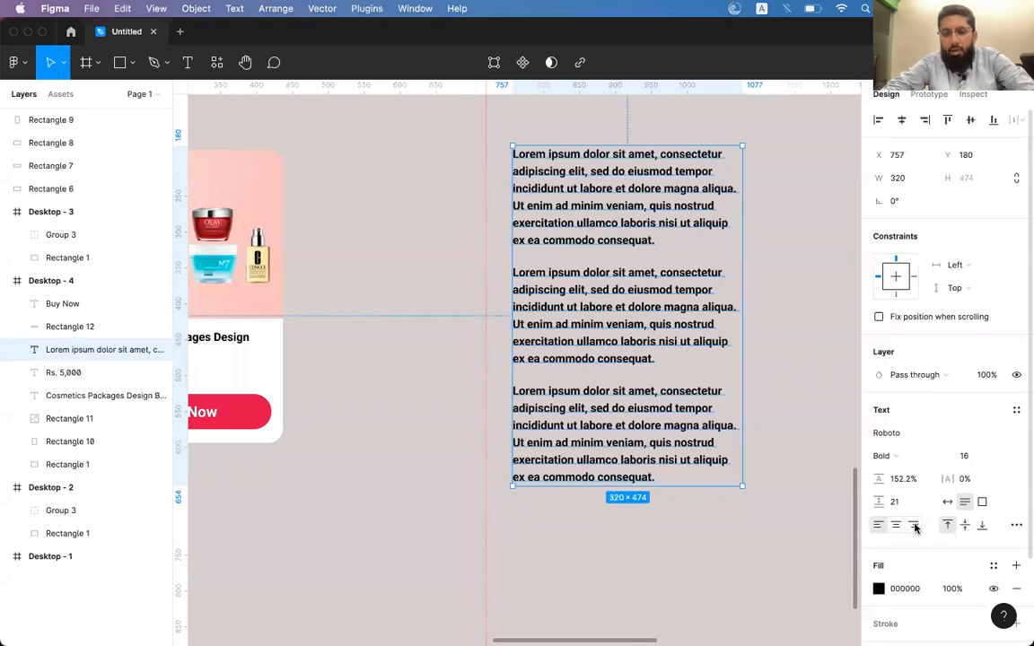
{"action": "left_click", "coordinate": [914, 527]}
{"action": "left_click", "coordinate": [896, 526]}
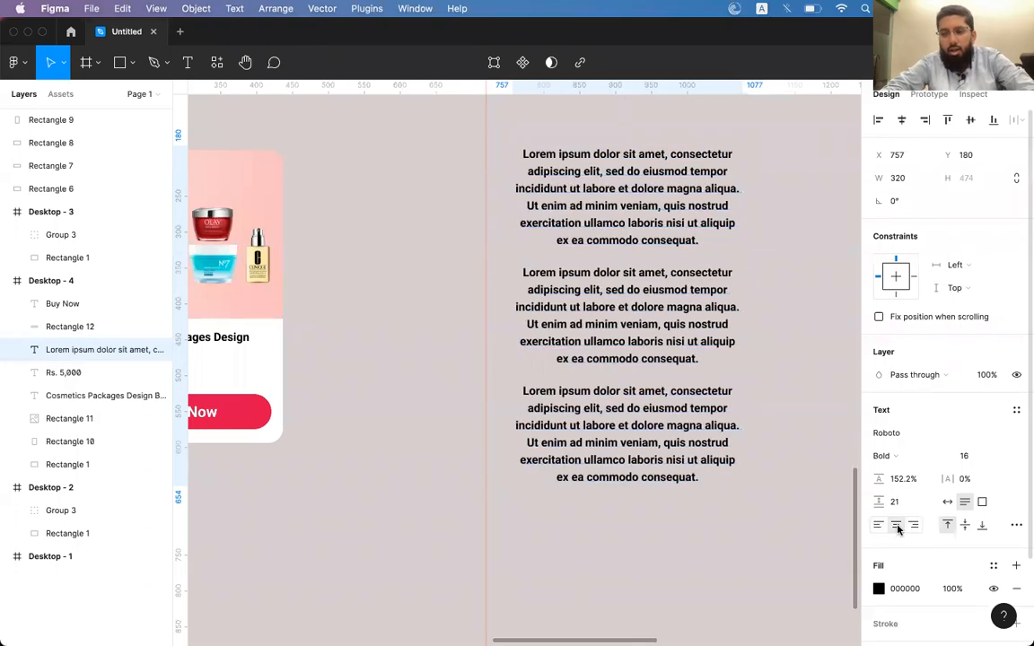
{"action": "left_click", "coordinate": [879, 526]}
{"action": "left_click", "coordinate": [896, 526]}
{"action": "left_click", "coordinate": [914, 527]}
{"action": "left_click", "coordinate": [896, 526]}
{"action": "left_click", "coordinate": [879, 526]}
{"action": "left_click", "coordinate": [896, 526]}
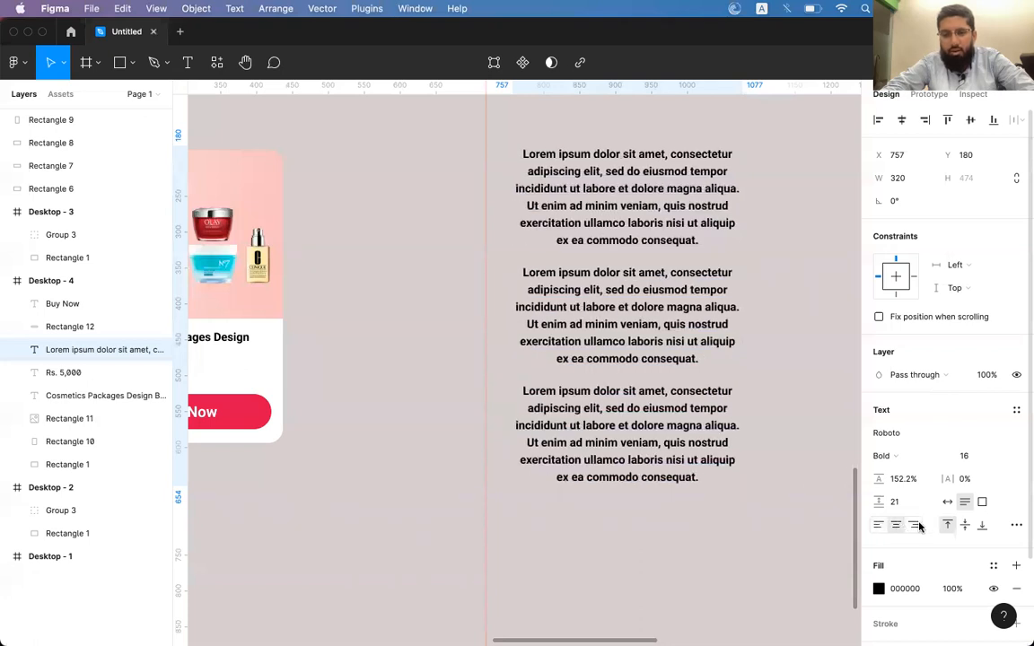
Step: Set the Lorem ipsum text block's alignment to right, leaving its wording as it is
{"action": "left_click", "coordinate": [915, 527]}
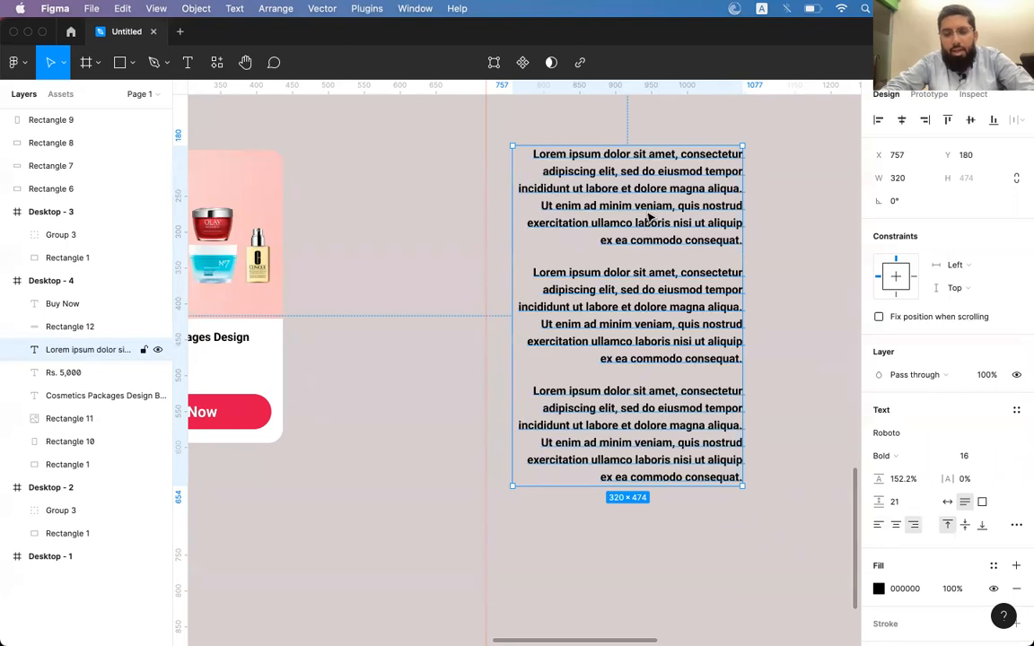
{"action": "double_click", "coordinate": [644, 286]}
{"action": "left_click", "coordinate": [642, 287]}
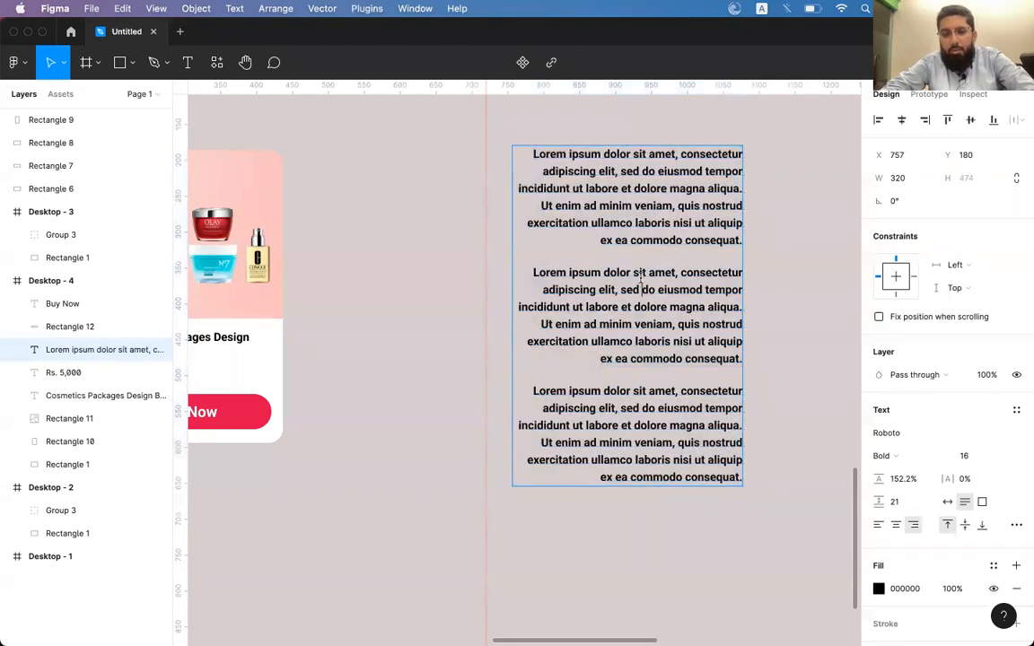
{"action": "key", "text": "Escape"}
Step: Move the Lorem ipsum text block closer to the product card, at about X 481, Y 202
{"action": "scroll", "coordinate": [637, 257], "scroll_direction": "left", "scroll_amount": 3}
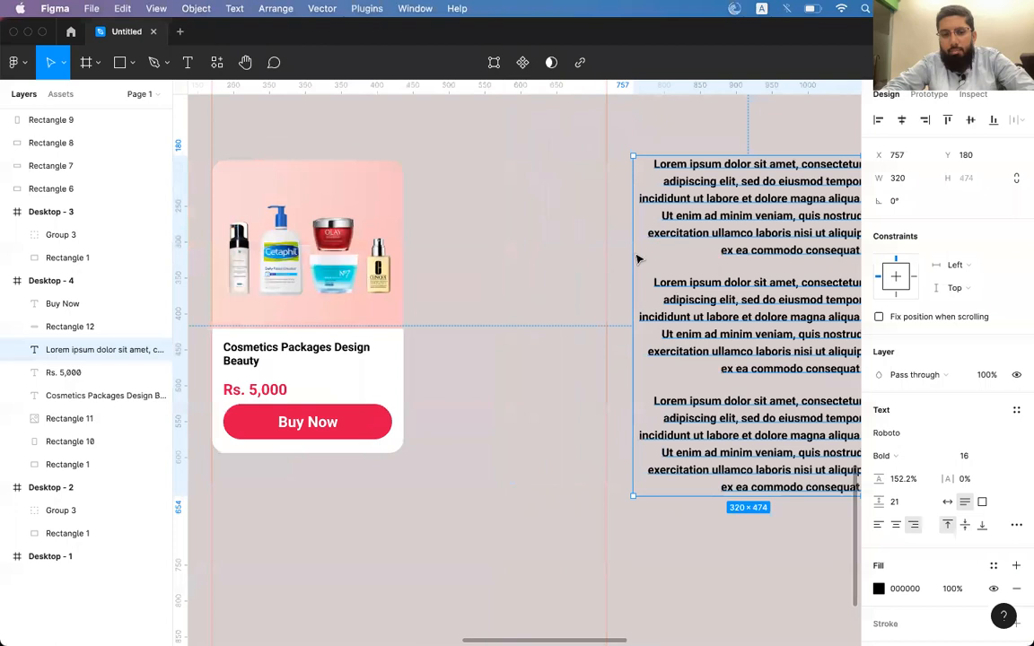
{"action": "left_click_drag", "start_coordinate": [752, 224], "coordinate": [561, 249]}
Step: Add a horizontal ruler guide at Y 186 along the top edge of the card's image
{"action": "left_click", "coordinate": [305, 261]}
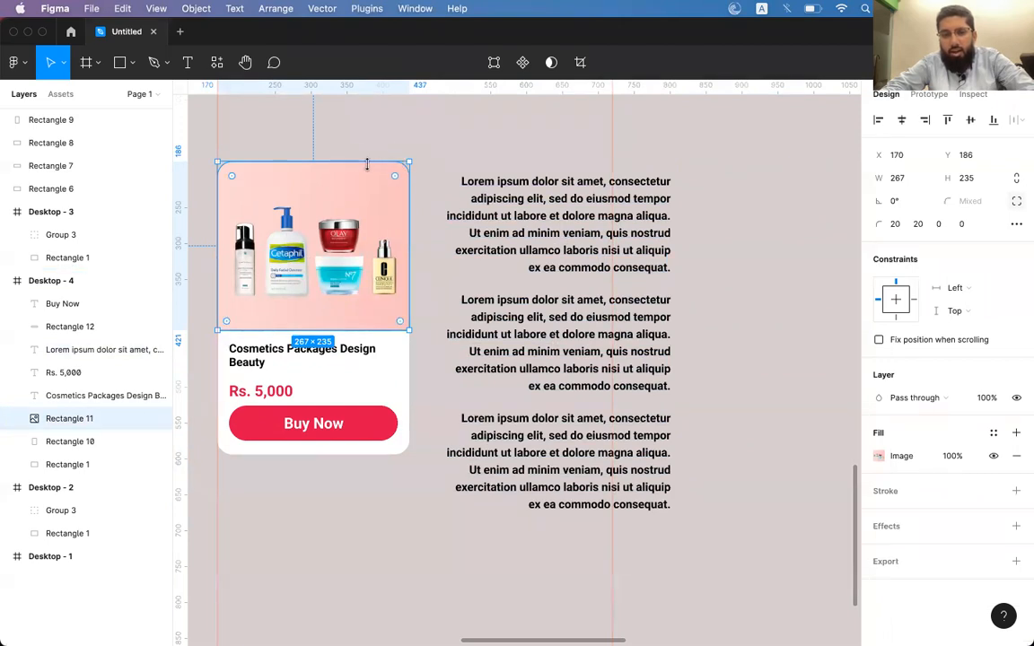
{"action": "left_click", "coordinate": [520, 206]}
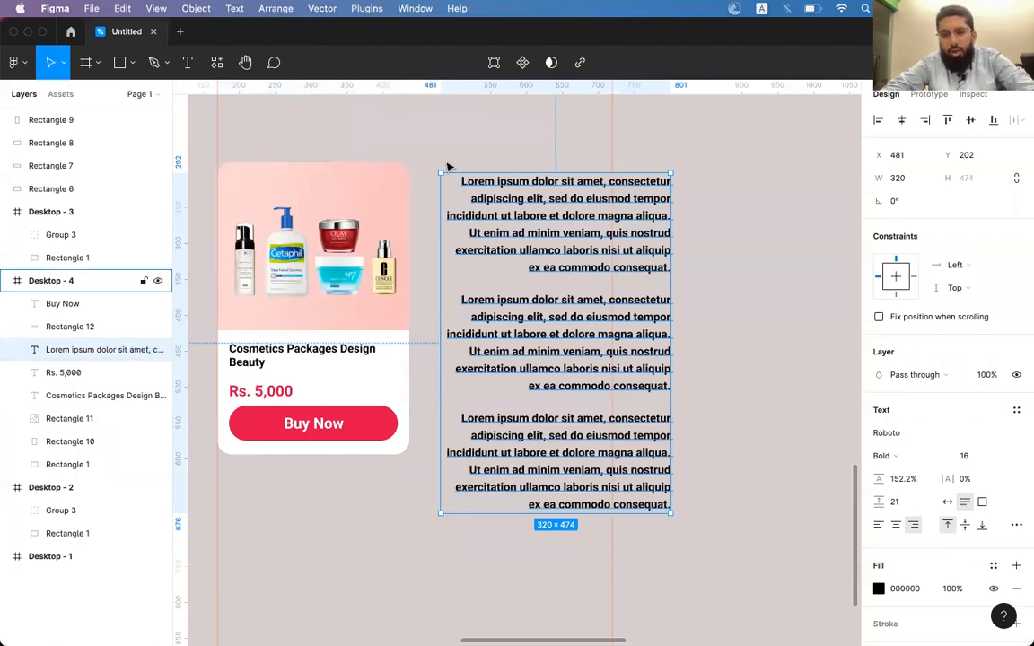
{"action": "left_click_drag", "start_coordinate": [395, 87], "coordinate": [435, 157]}
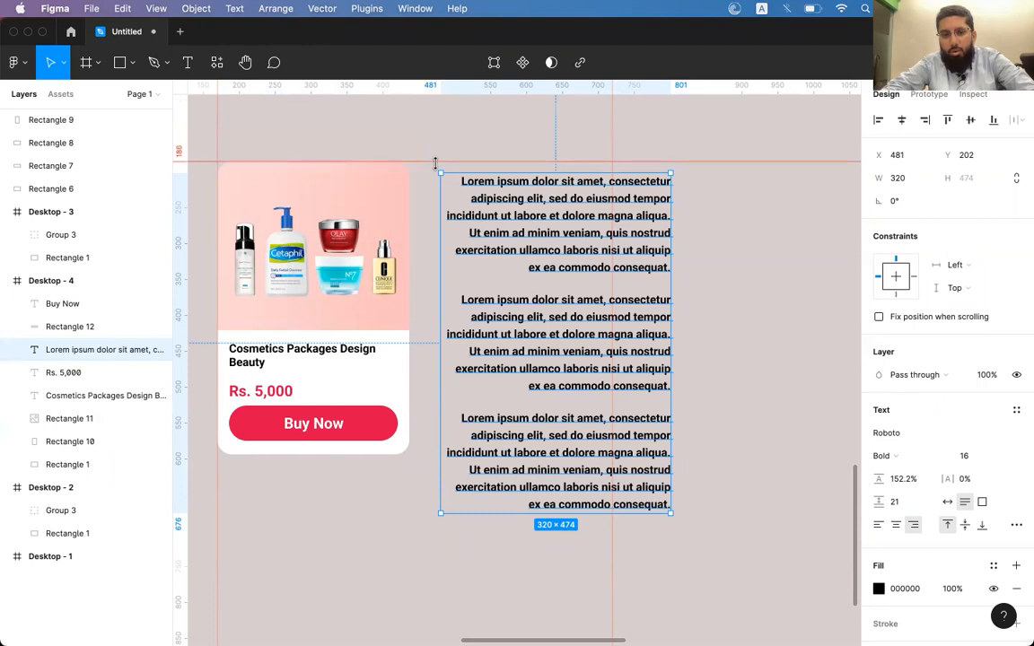
{"action": "left_click", "coordinate": [452, 161]}
Step: Move the Lorem ipsum text block straight down below the horizontal guide, to about Y 334
{"action": "left_click", "coordinate": [443, 178]}
{"action": "left_click_drag", "start_coordinate": [500, 166], "coordinate": [502, 172]}
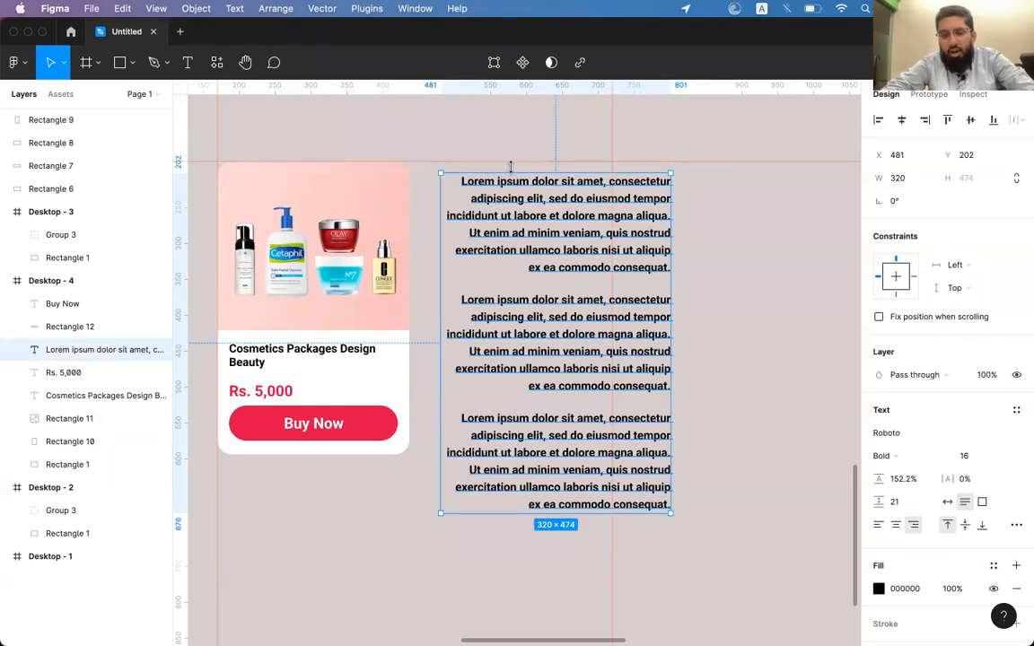
{"action": "left_click_drag", "start_coordinate": [529, 225], "coordinate": [514, 331]}
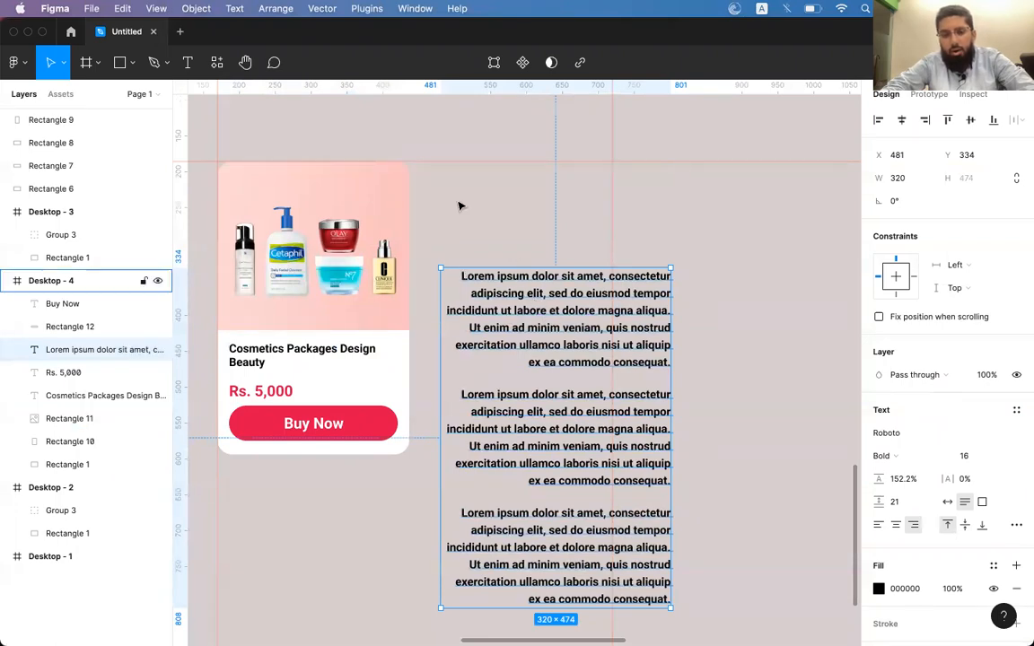
{"action": "left_click", "coordinate": [384, 176], "text": "shift"}
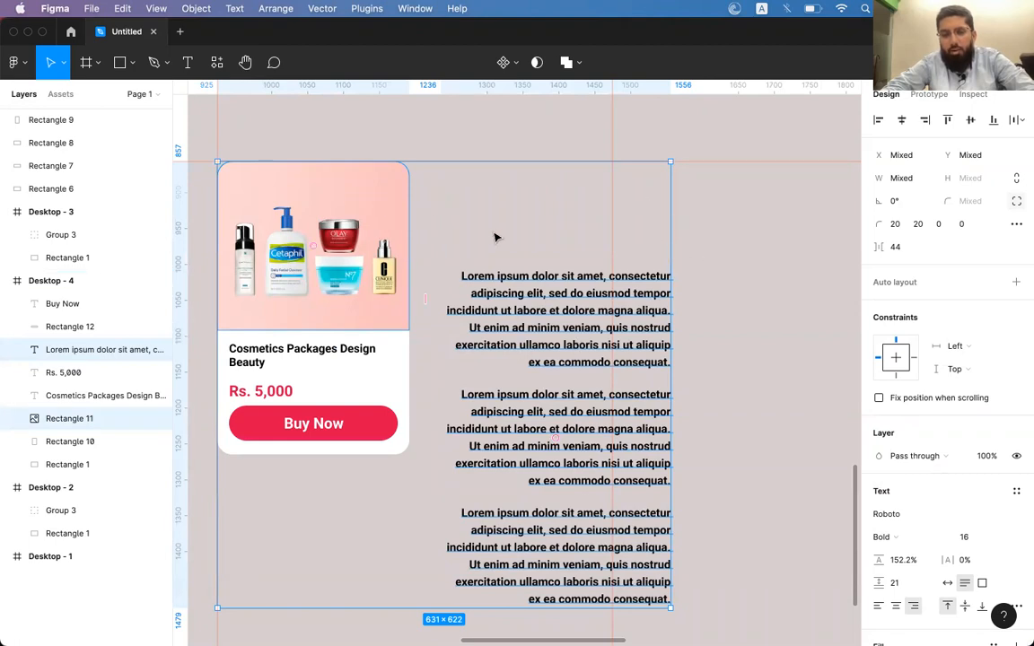
{"action": "key", "text": "Escape"}
{"action": "left_click", "coordinate": [99, 349]}
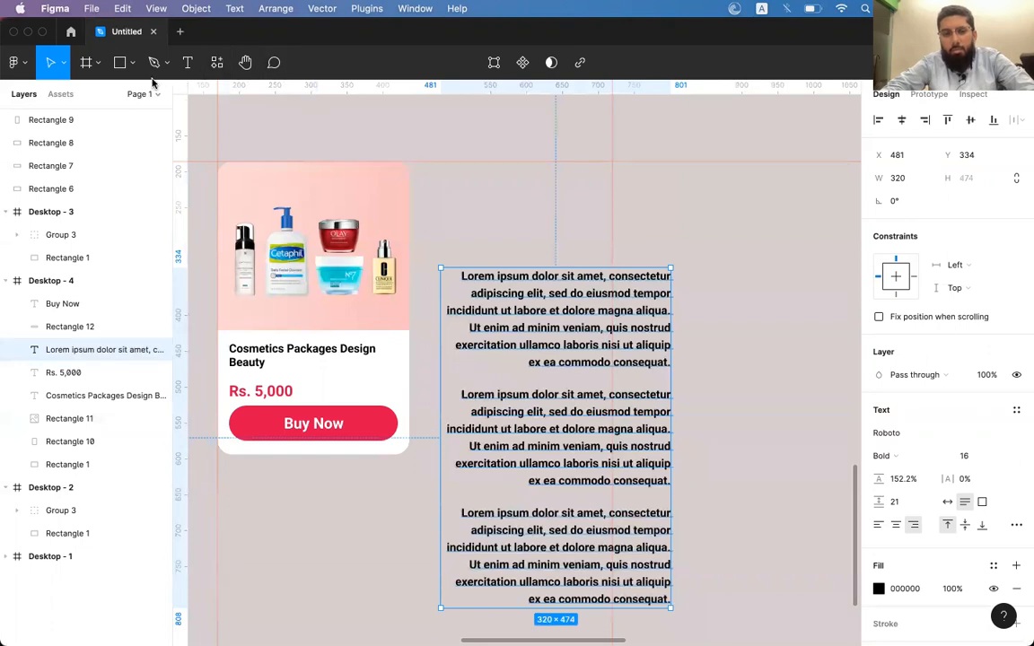
Step: Draw a grey rectangle beside the Lorem ipsum text, about 118 × 183, and place a duplicate of it at about X 965, Y 225
{"action": "left_click", "coordinate": [120, 63]}
{"action": "left_click_drag", "start_coordinate": [690, 189], "coordinate": [857, 320]}
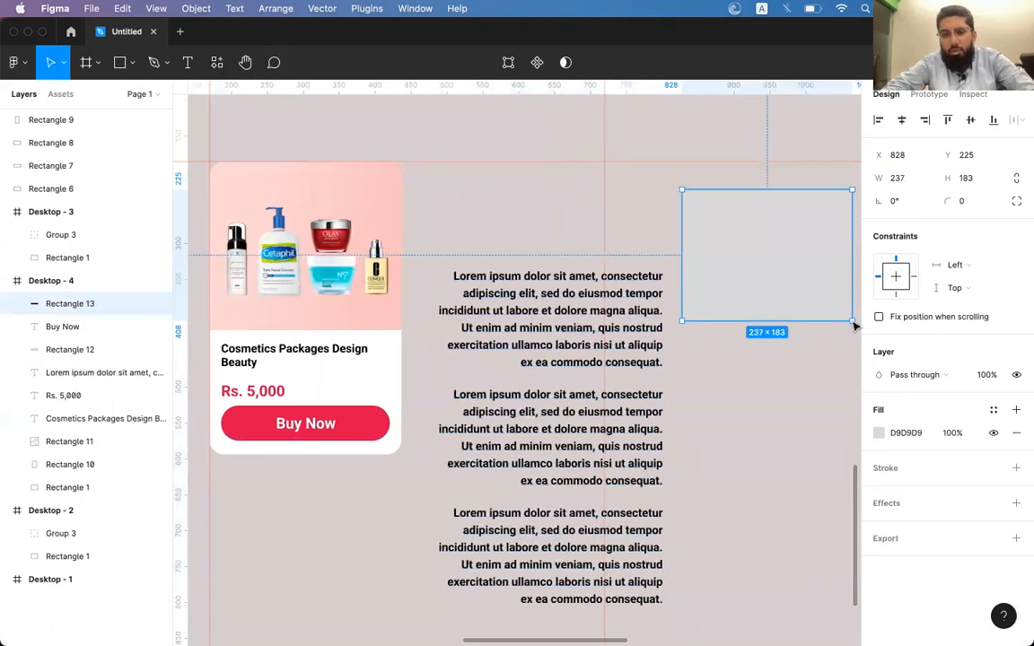
{"action": "scroll", "coordinate": [778, 263], "scroll_direction": "right", "scroll_amount": 3}
{"action": "mouse_move", "coordinate": [766, 246]}
{"action": "left_mouse_down"}
{"action": "mouse_move", "coordinate": [678, 245]}
{"action": "mouse_move", "coordinate": [723, 254]}
{"action": "left_mouse_up"}
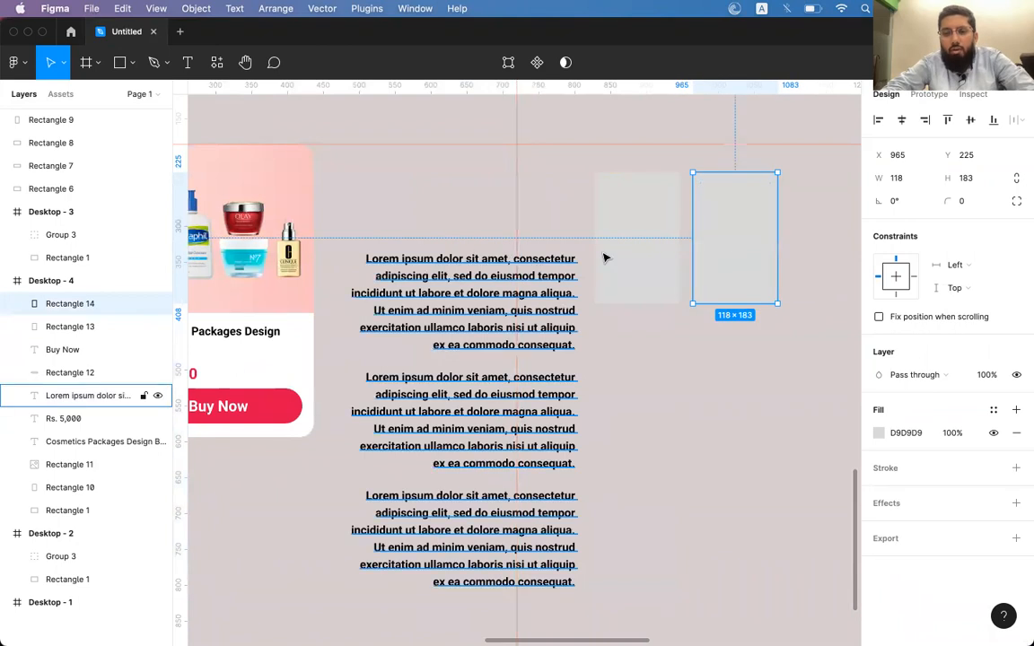
Step: Align the top edges of both grey rectangles, the Lorem ipsum text block and the card's product image
{"action": "left_click", "coordinate": [639, 249], "text": "shift"}
{"action": "left_click", "coordinate": [448, 269], "text": "shift"}
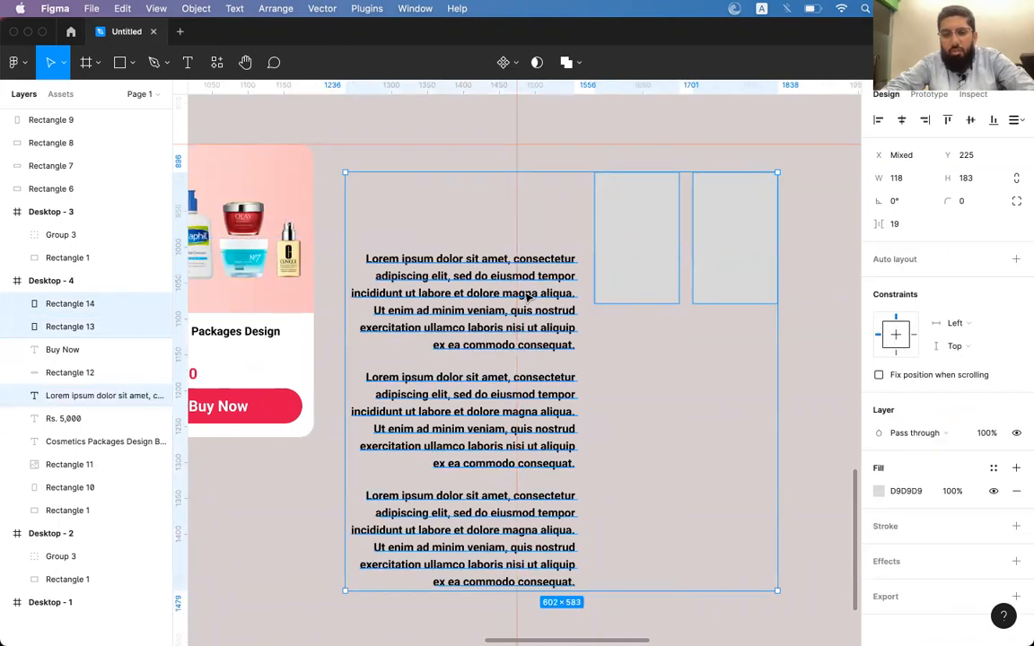
{"action": "left_click", "coordinate": [286, 208], "text": "shift"}
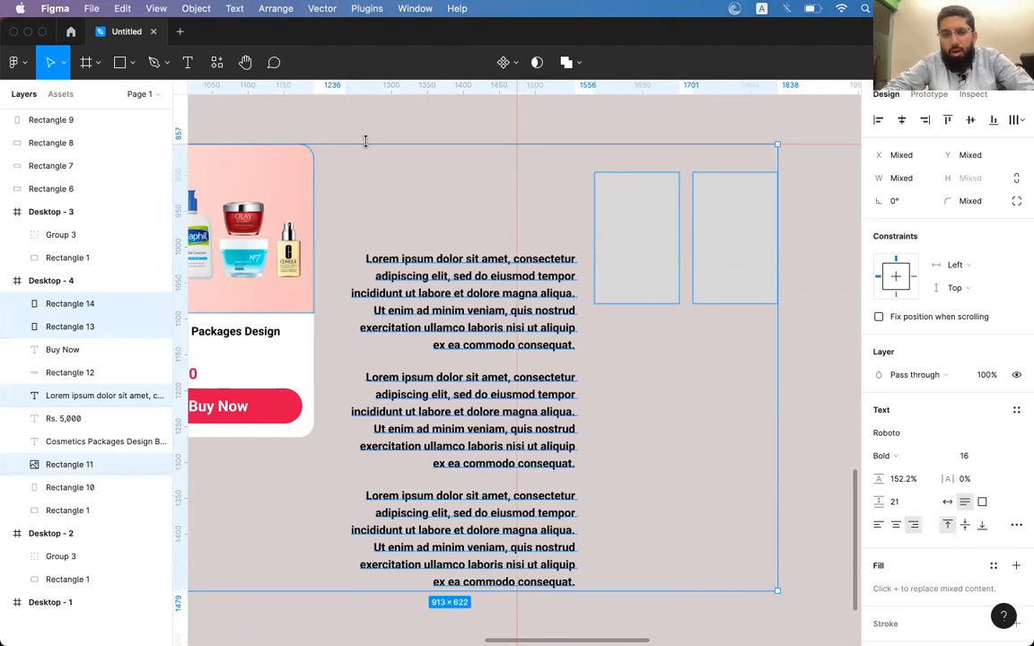
{"action": "scroll", "coordinate": [386, 197], "scroll_direction": "left", "scroll_amount": 3}
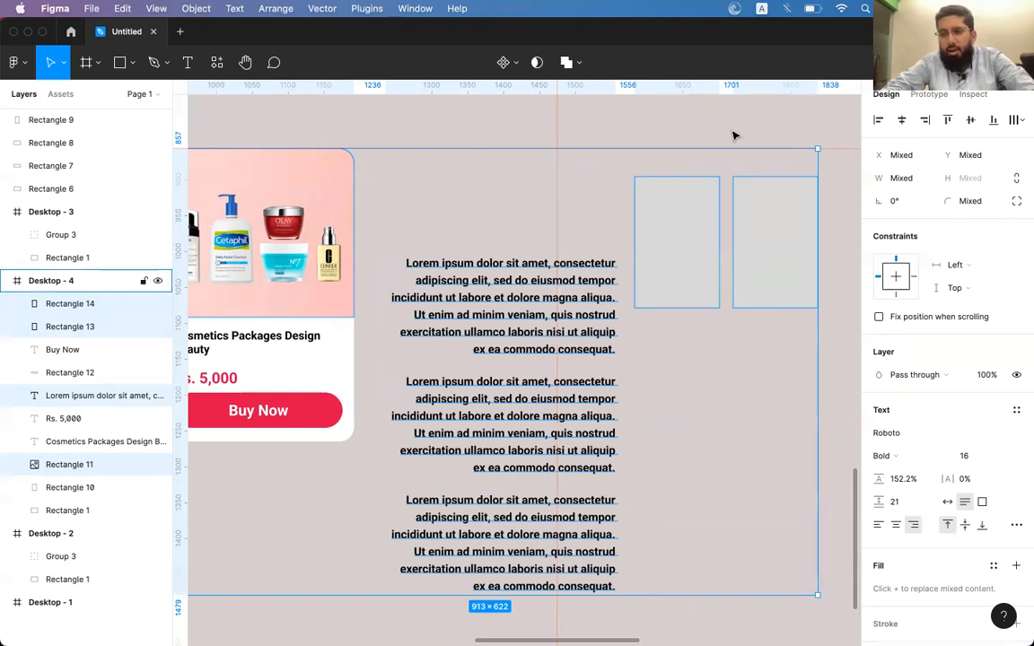
{"action": "left_click", "coordinate": [948, 120]}
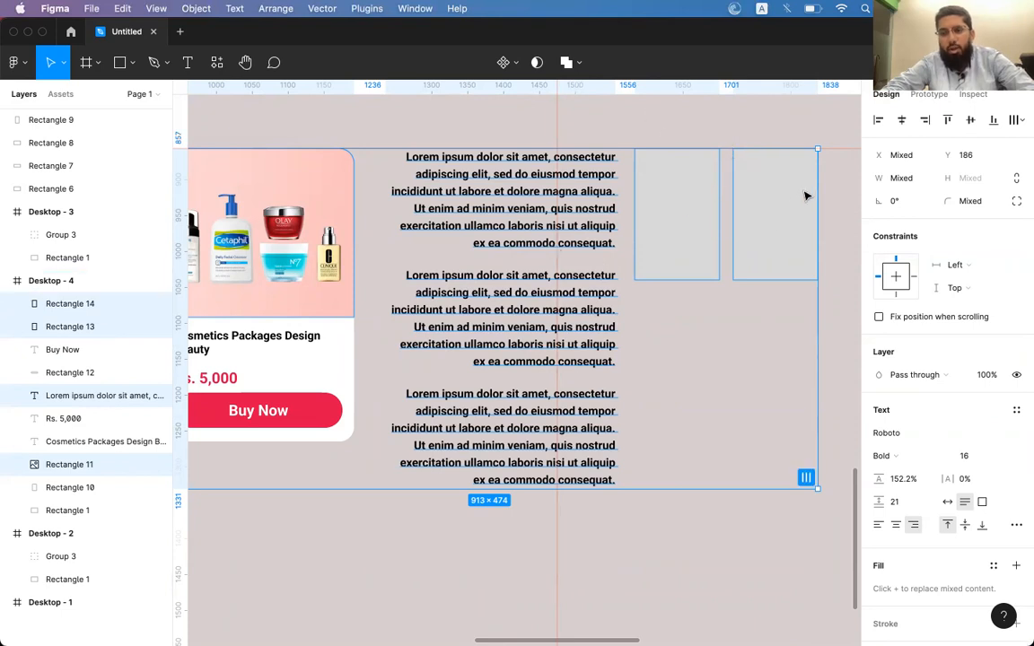
{"action": "left_click", "coordinate": [499, 220]}
{"action": "left_click", "coordinate": [500, 222]}
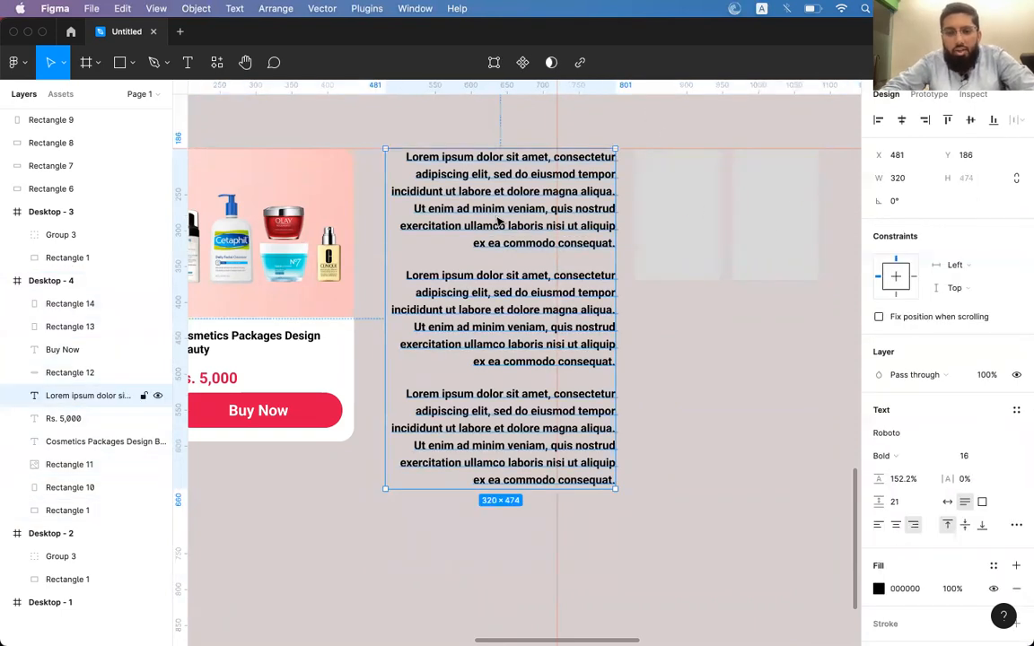
{"action": "left_click", "coordinate": [658, 217], "text": "shift"}
{"action": "left_click", "coordinate": [739, 207], "text": "shift"}
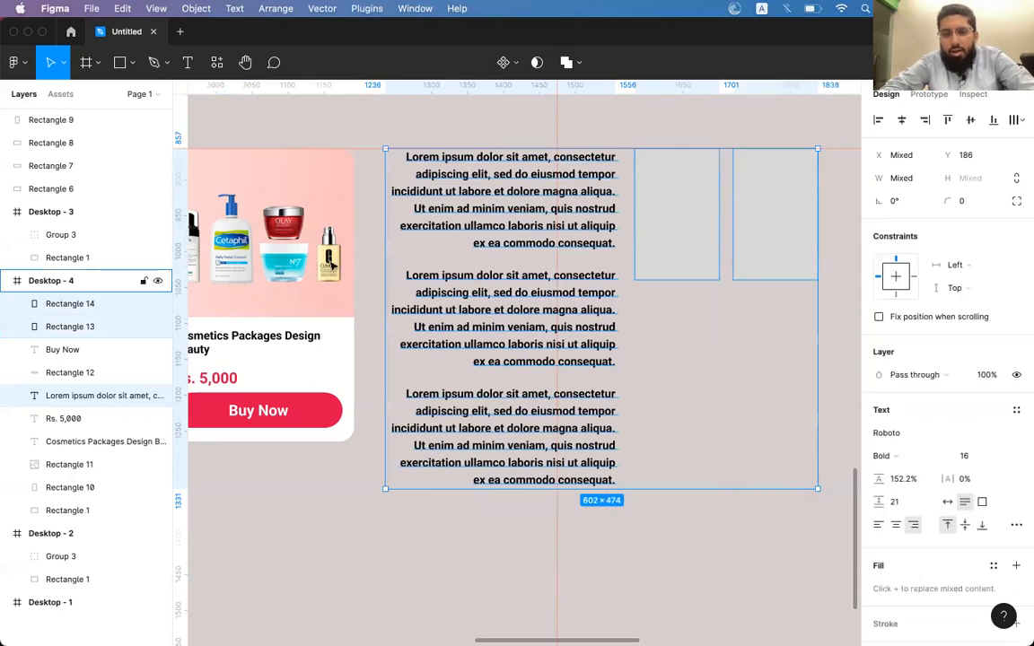
{"action": "left_click", "coordinate": [334, 368], "text": "shift"}
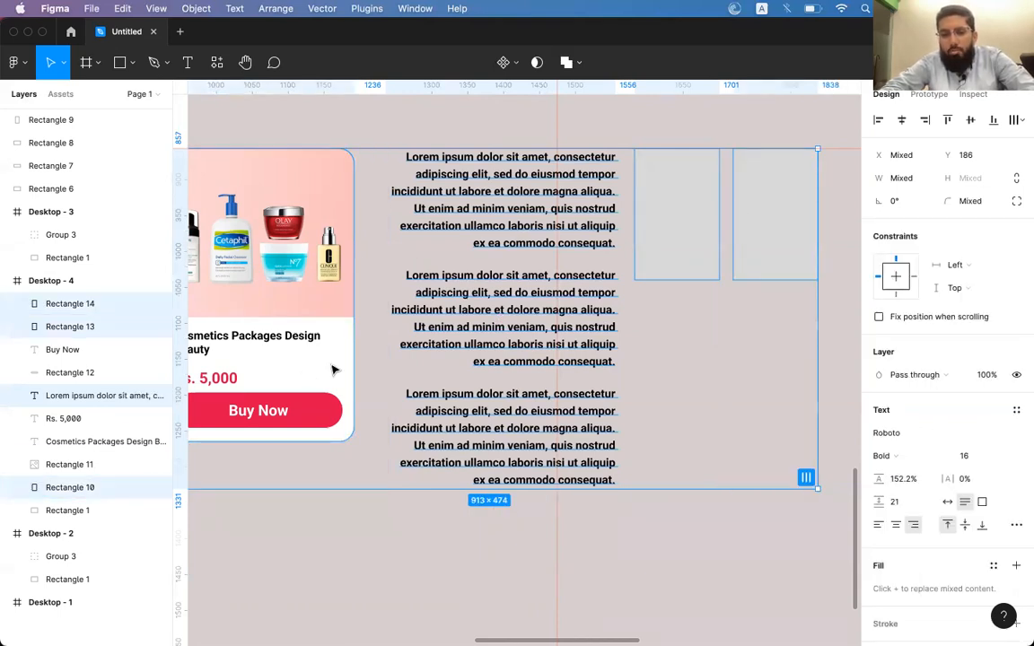
{"action": "key", "text": "Escape"}
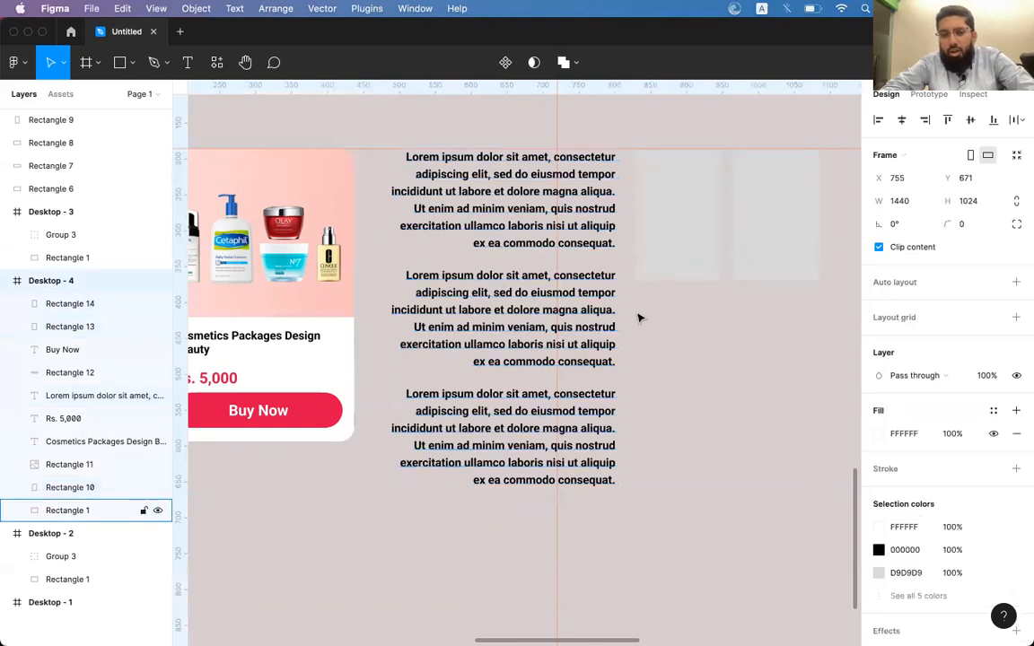
Step: Select the Lorem ipsum text block together with both grey rectangles, leaving the product card out
{"action": "left_click", "coordinate": [674, 230]}
{"action": "left_click", "coordinate": [597, 230]}
{"action": "left_click", "coordinate": [772, 226], "text": "shift"}
{"action": "left_click", "coordinate": [667, 240], "text": "shift"}
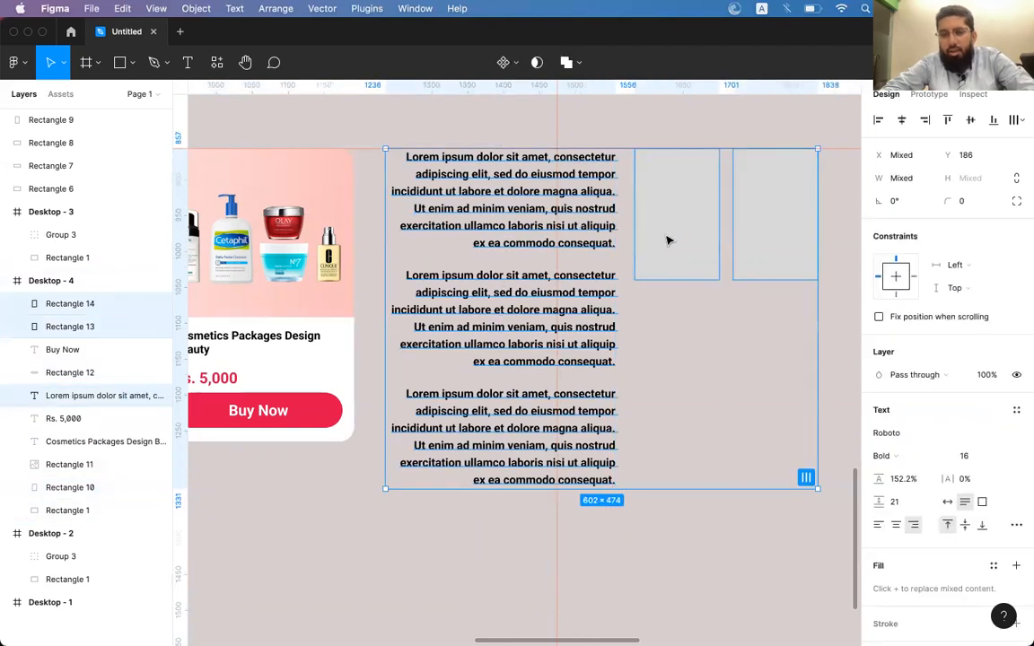